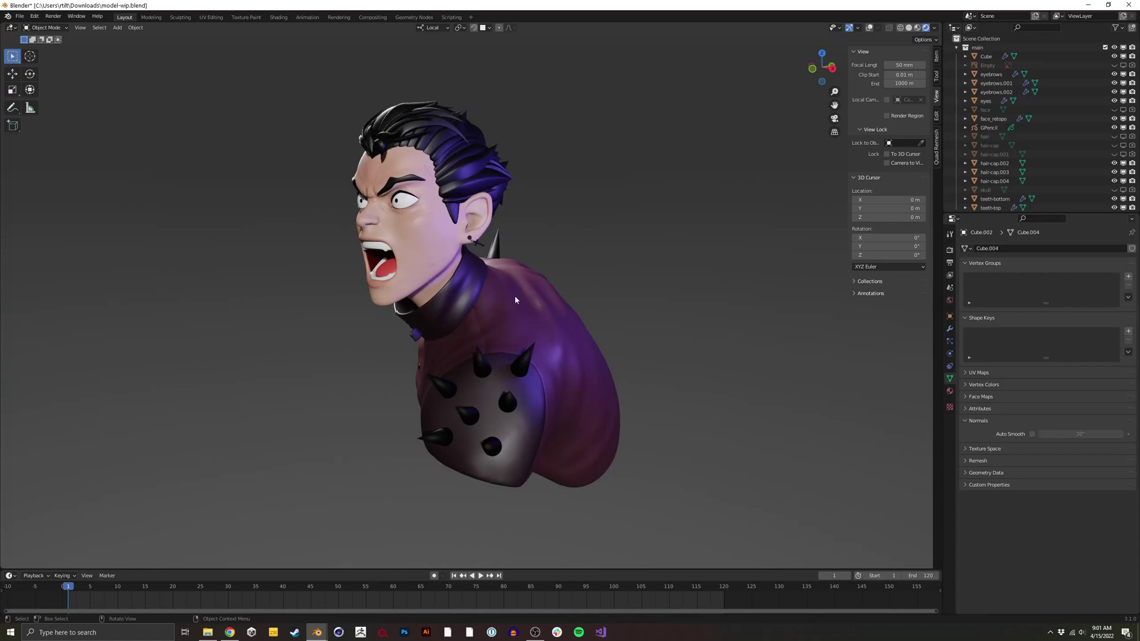
# - Compare the standard-shaded bust with the finished toon-shaded version open in the other Blender window
pyautogui.moveTo(503, 308); pyautogui.dragTo(613, 310, button='middle')
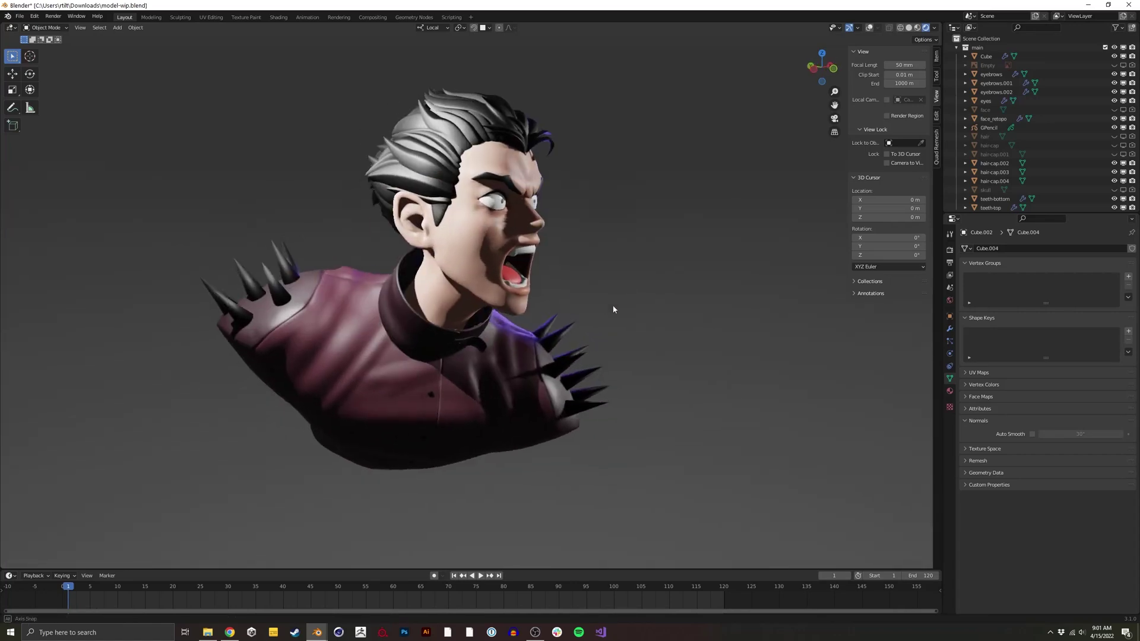
pyautogui.moveTo(317, 632)
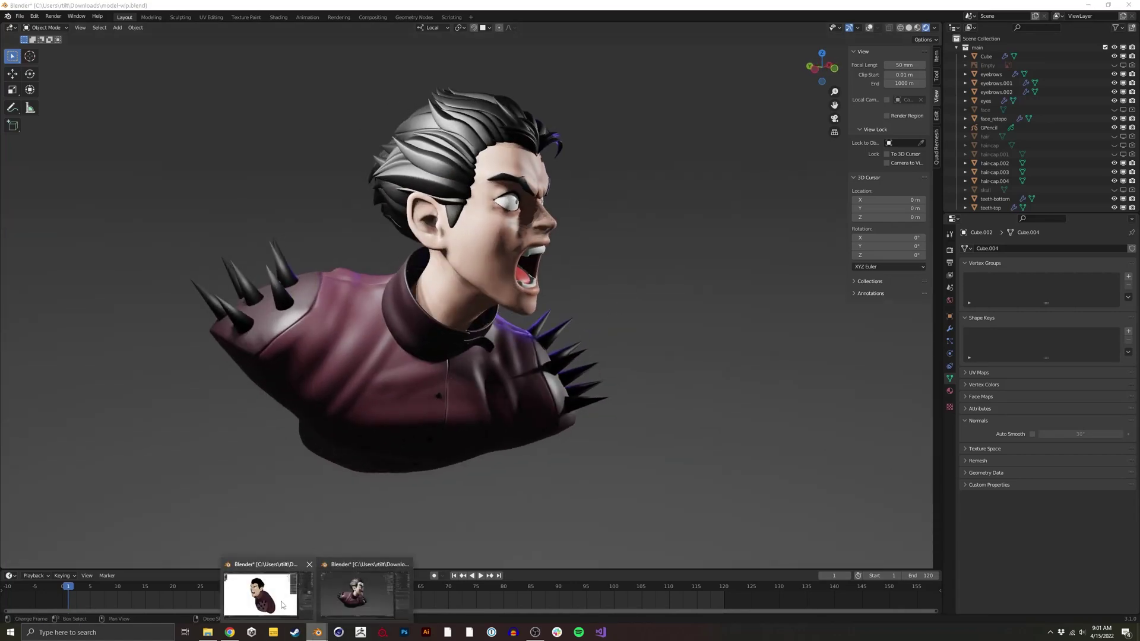
pyautogui.click(267, 594)
pyautogui.moveTo(510, 301); pyautogui.dragTo(485, 344, button='middle')
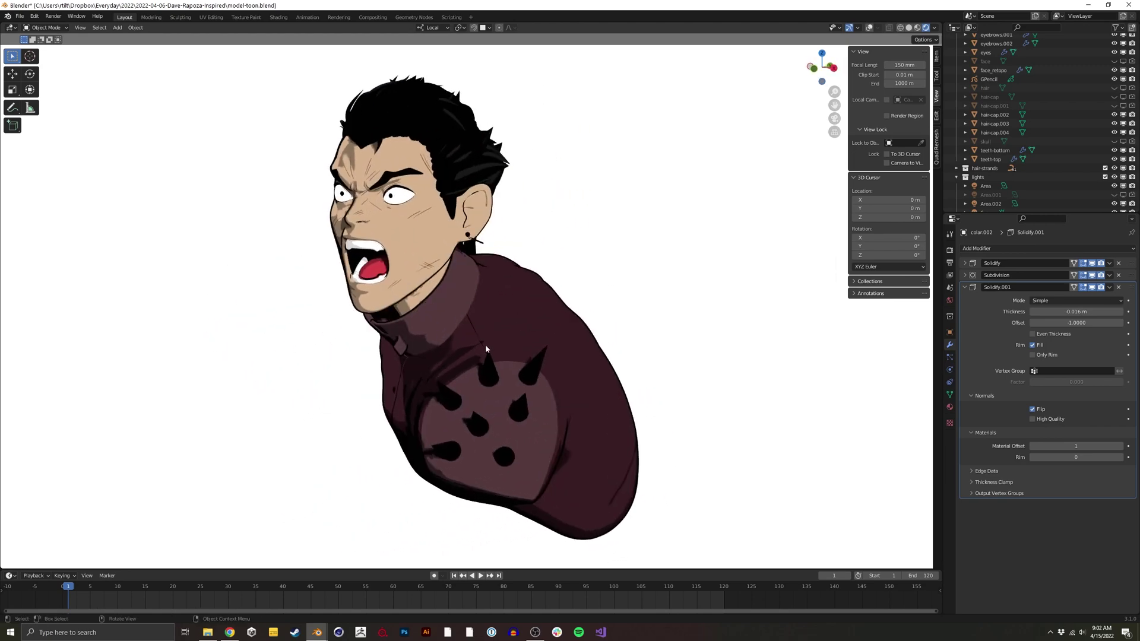
pyautogui.moveTo(318, 633)
pyautogui.click(335, 610)
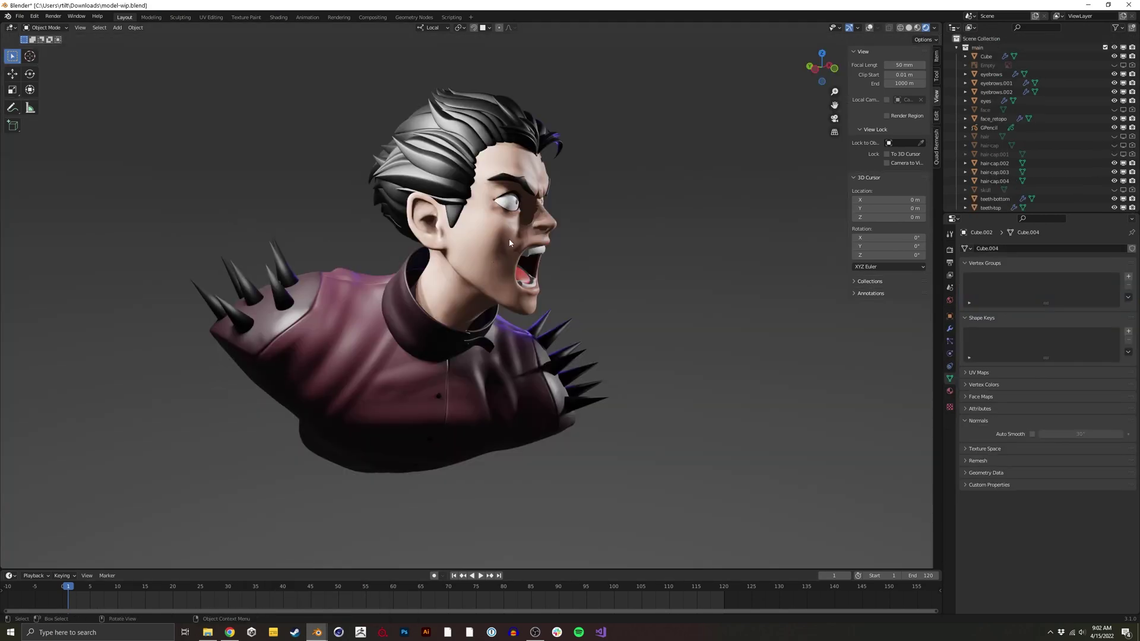
# - Switch to Chrome and look through the Ghost Rider sketch post and the artist's Instagram gallery, then return to Blender
pyautogui.click(230, 633)
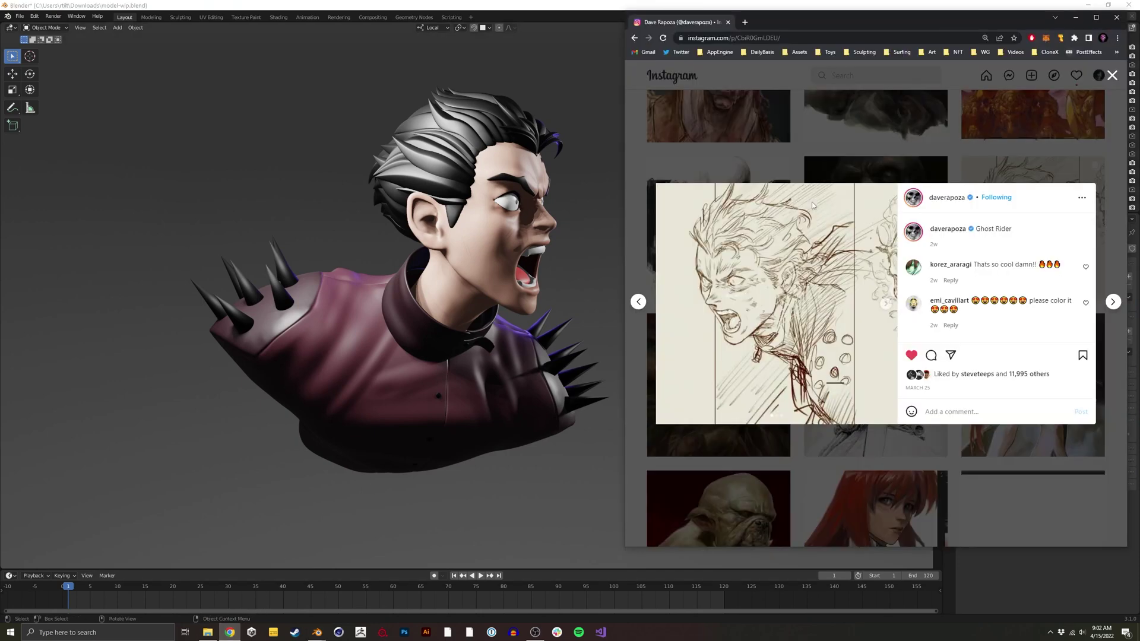
pyautogui.click(888, 309)
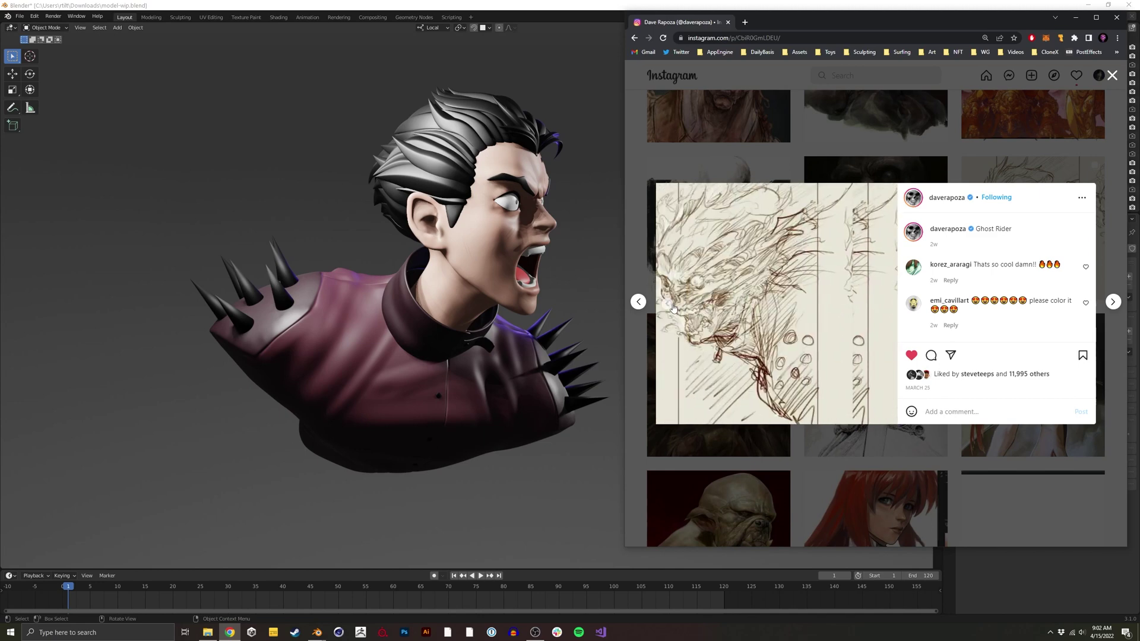
pyautogui.click(747, 180)
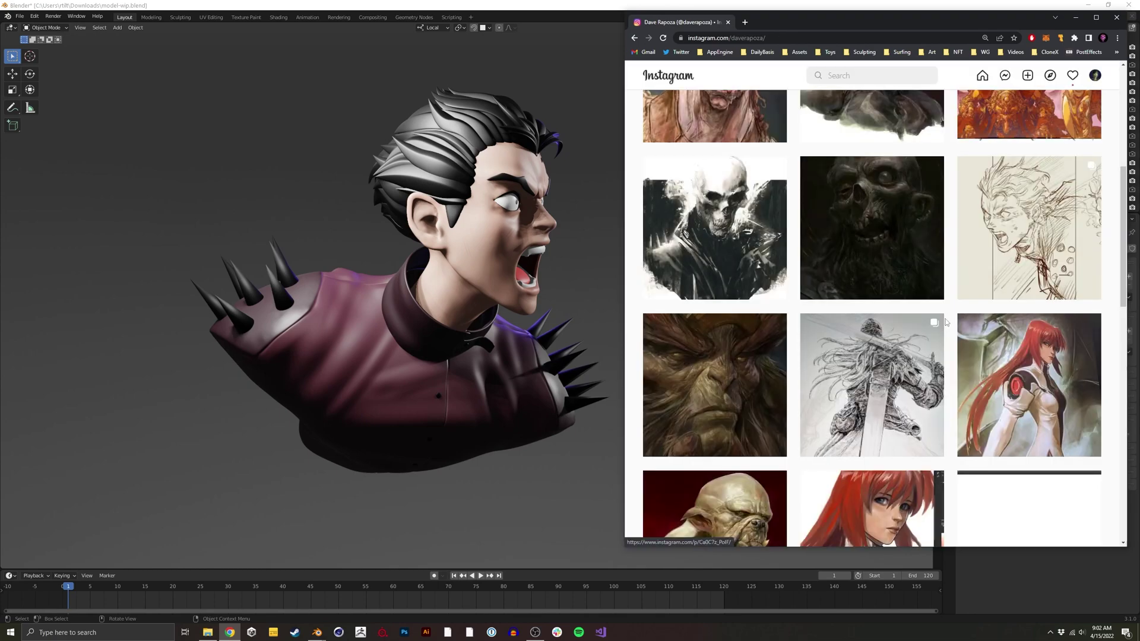
pyautogui.scroll(-15, 946, 322)
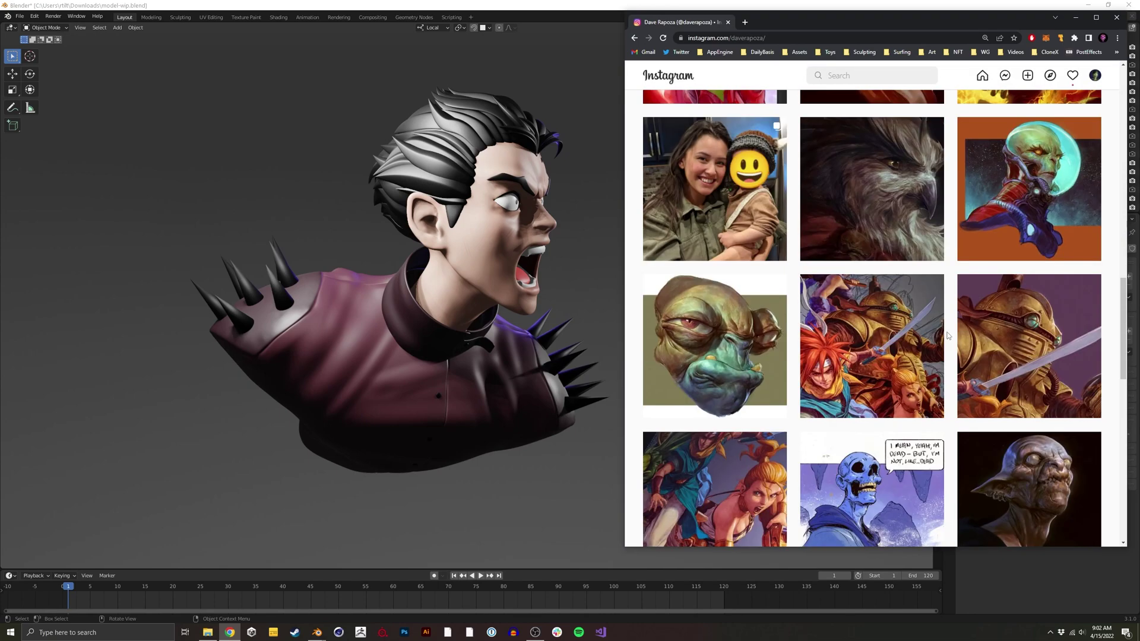
pyautogui.scroll(-8, 948, 335)
pyautogui.click(532, 481)
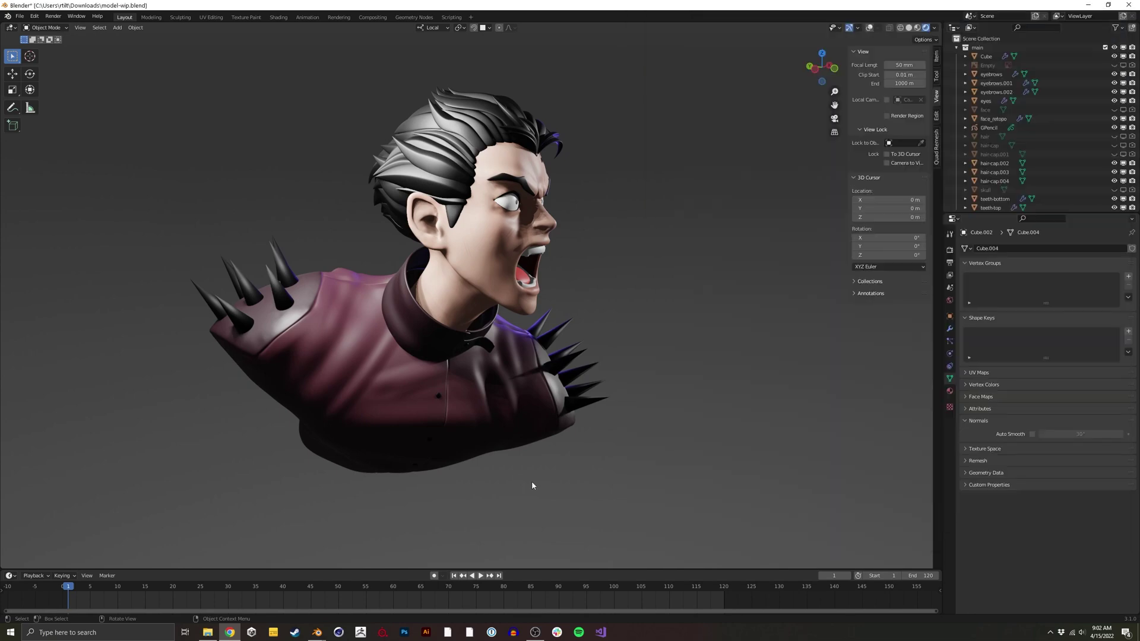
# - Show the viewport overlays and select the face mesh of the bust
pyautogui.moveTo(532, 481); pyautogui.dragTo(501, 240, button='middle')
pyautogui.click(868, 27)
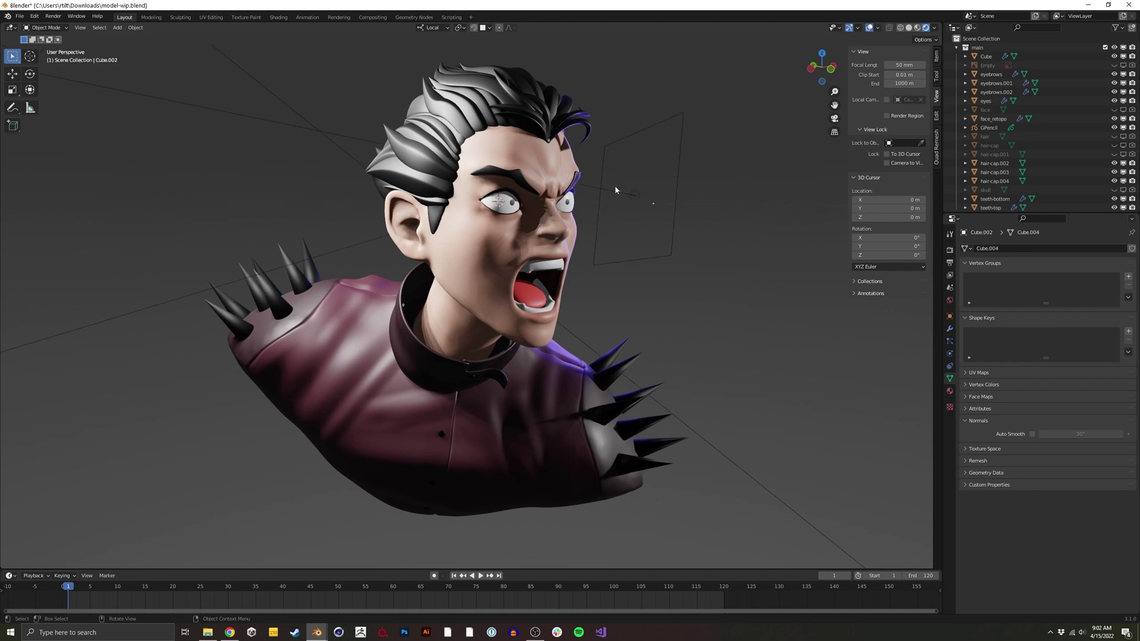
pyautogui.click(499, 265)
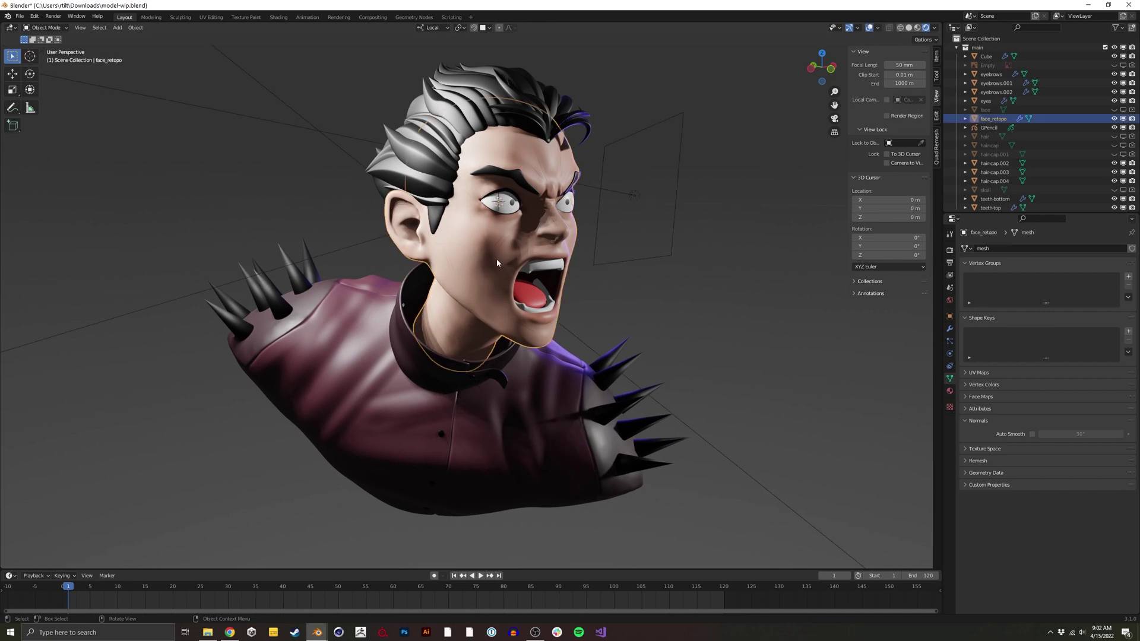
# - Switch to the Shading workspace and set its viewport to rendered shading with overlays shown
pyautogui.click(277, 17)
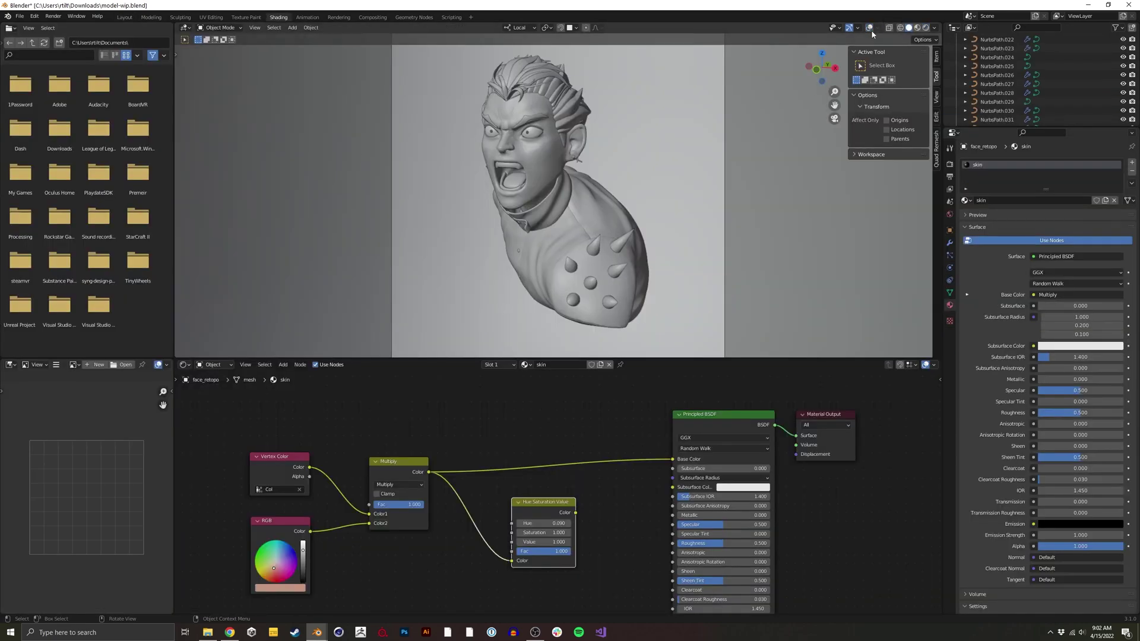
pyautogui.click(928, 28)
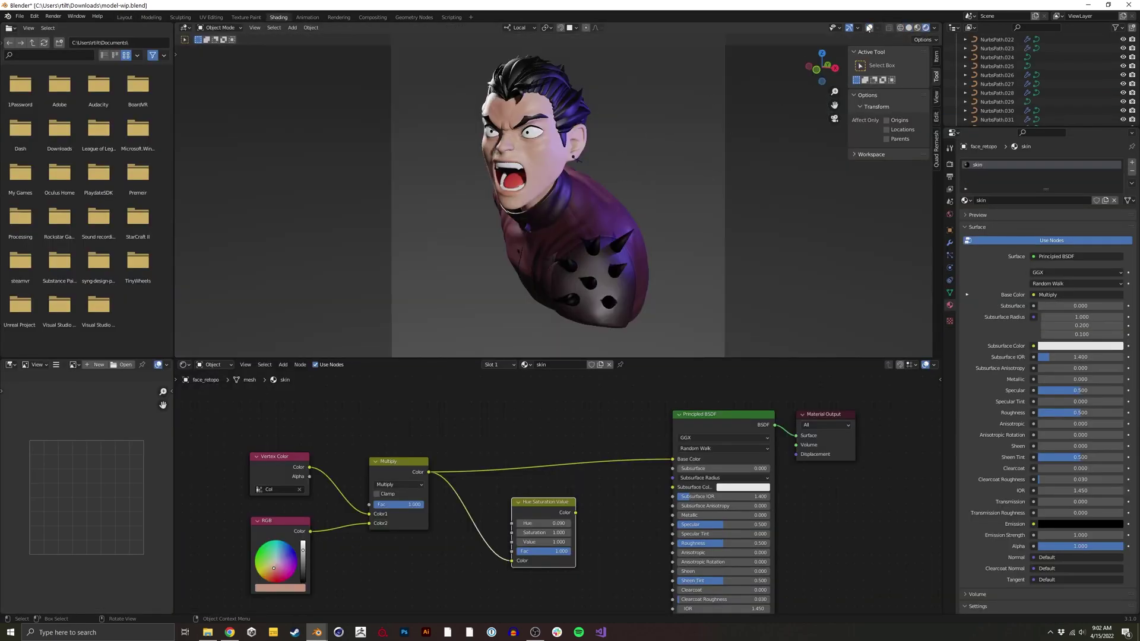
pyautogui.click(869, 27)
pyautogui.moveTo(657, 142); pyautogui.dragTo(585, 181, button='middle')
pyautogui.scroll(2, 585, 183)
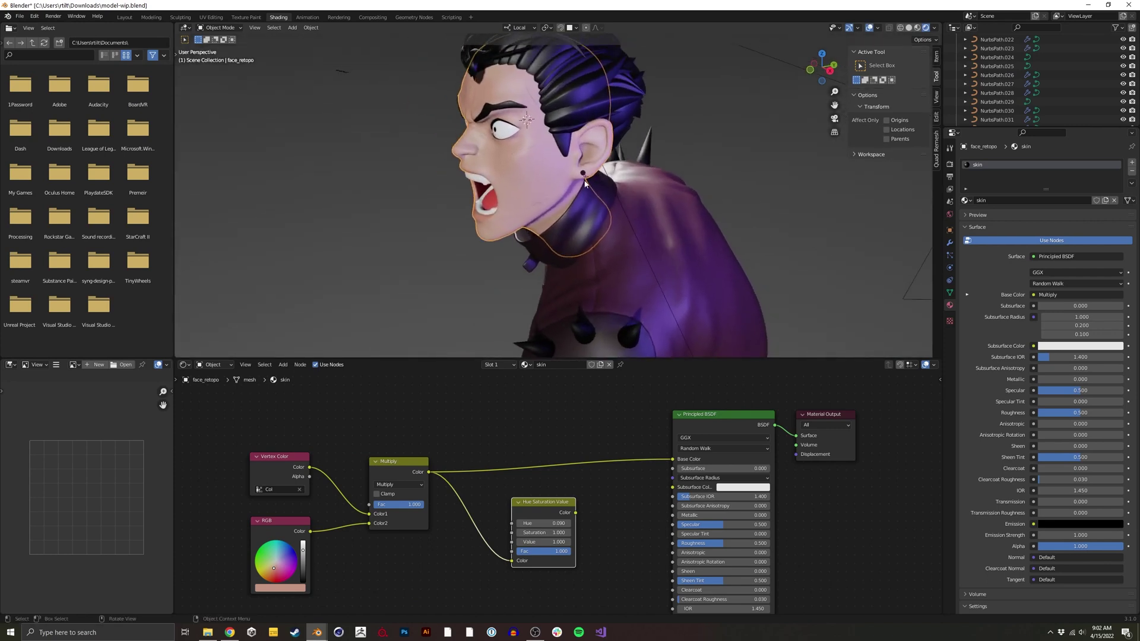
# - Delete every node in the skin material except the Material Output
pyautogui.moveTo(671, 435); pyautogui.dragTo(668, 421, button='middle')
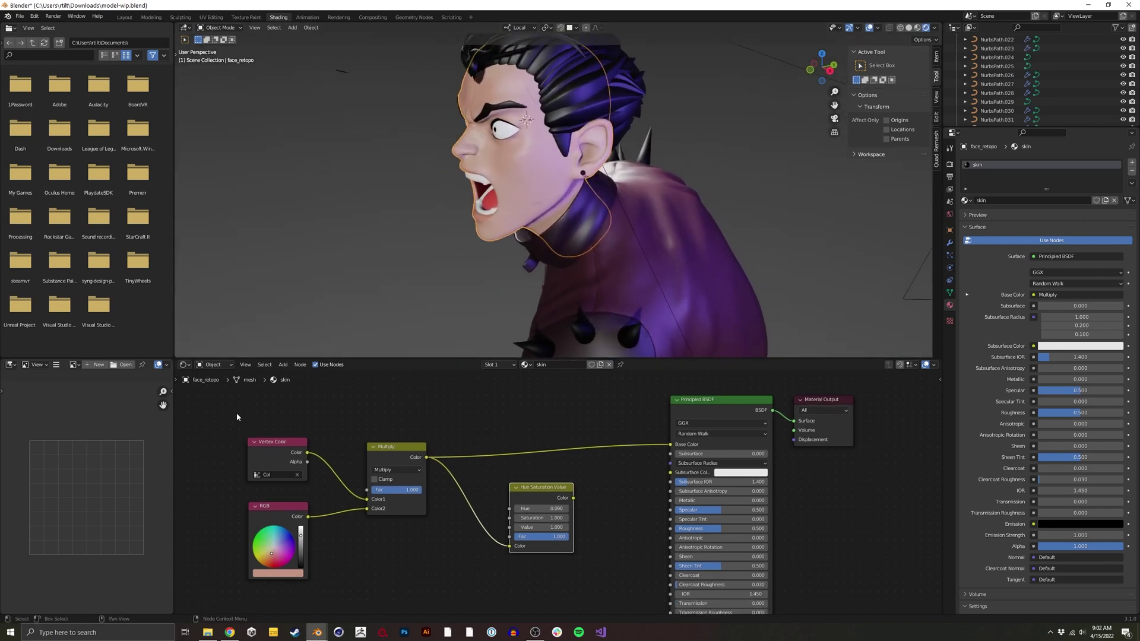
pyautogui.moveTo(237, 417); pyautogui.dragTo(719, 530)
pyautogui.press('x')
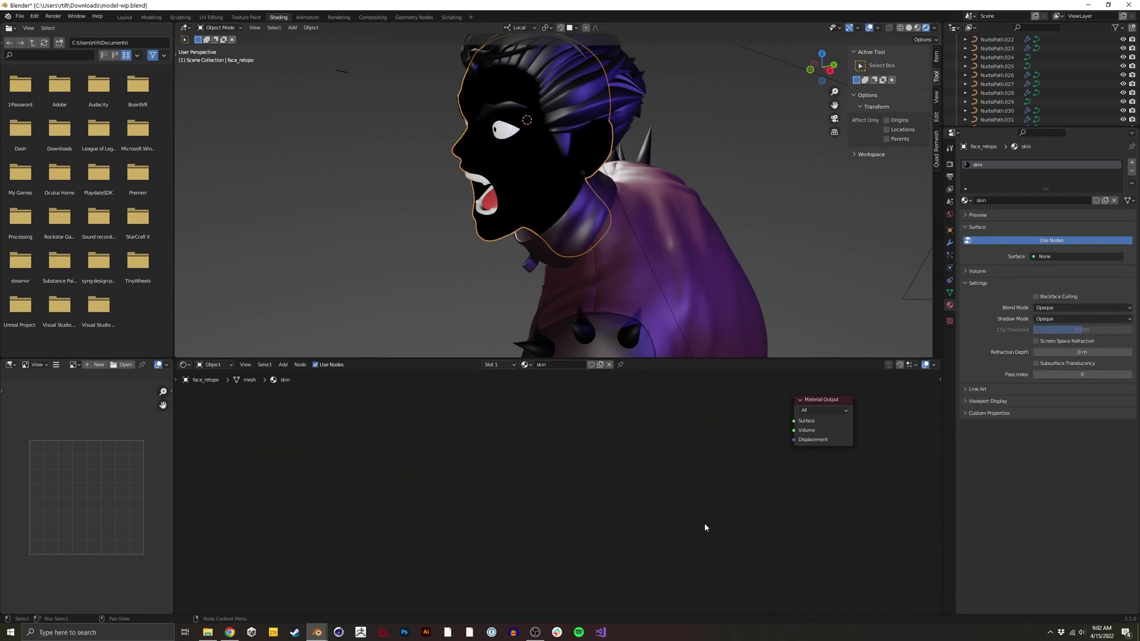
# - Add a Diffuse BSDF node and connect it to the Surface input of the Material Output
pyautogui.hotkey('shift', 'a')
pyautogui.click(419, 454)
pyautogui.write('diff')
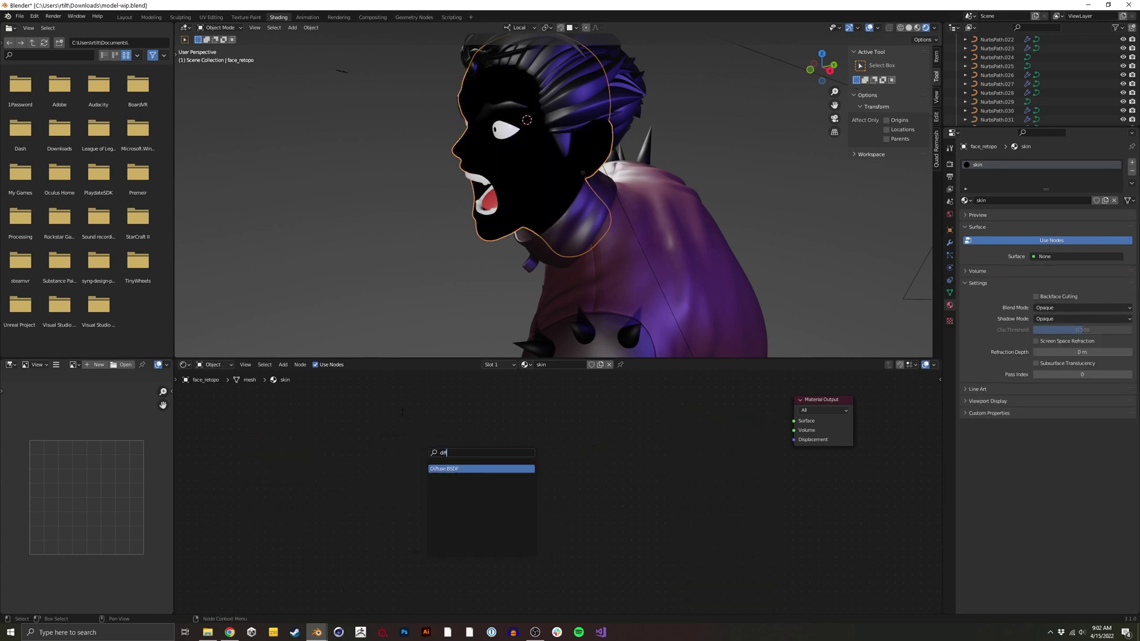
pyautogui.press('Return')
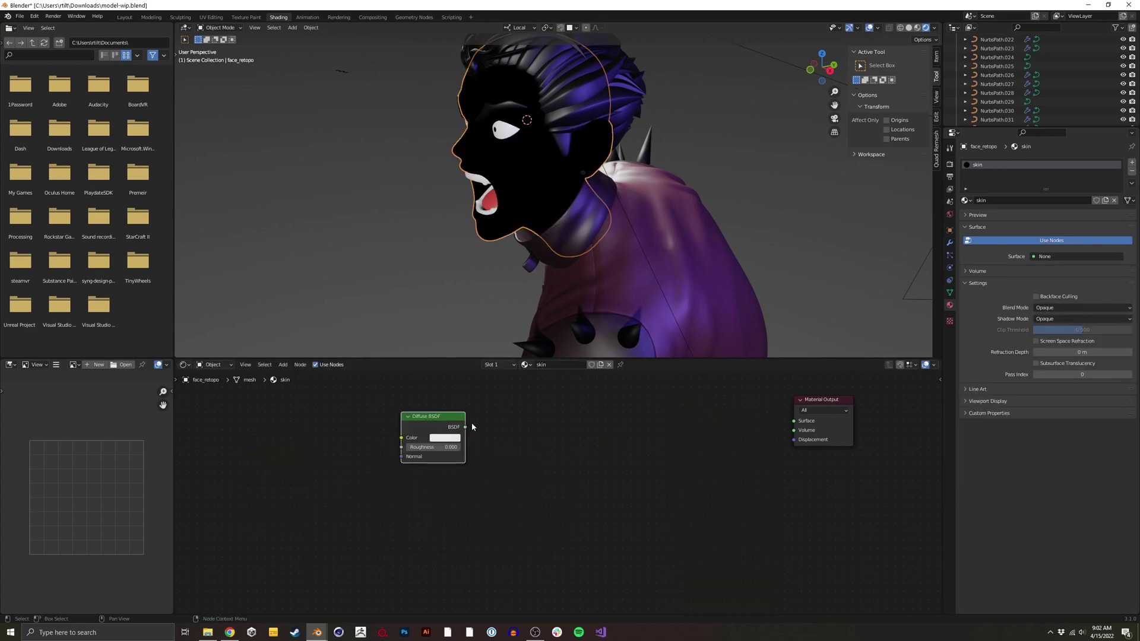
pyautogui.moveTo(450, 424); pyautogui.dragTo(432, 414)
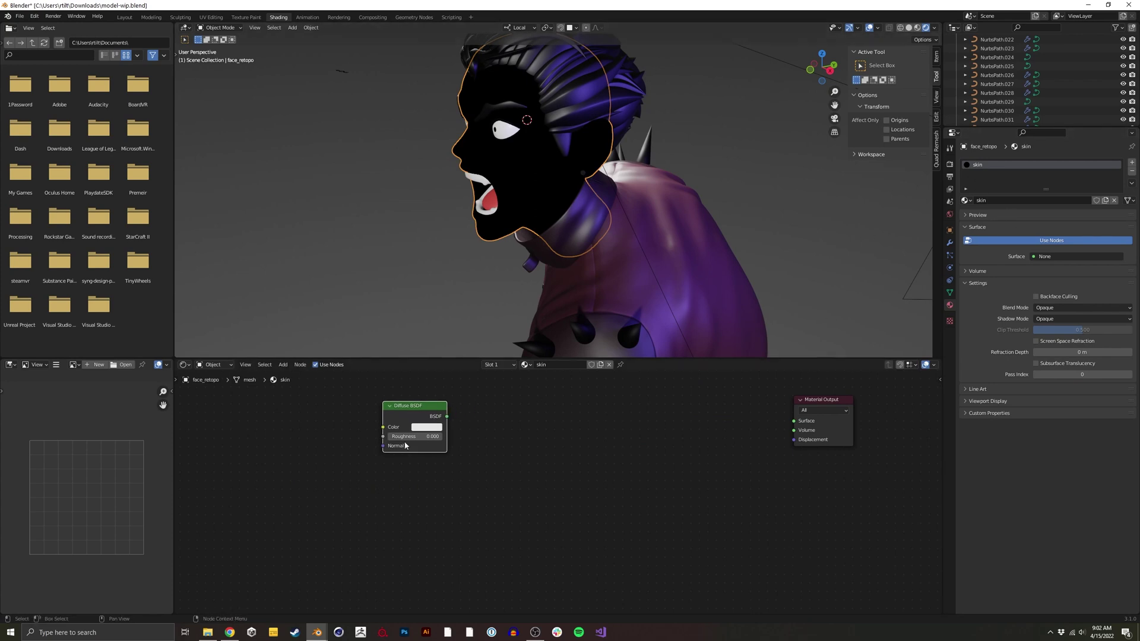
pyautogui.keyDown('ctrl'); pyautogui.keyDown('shift'); pyautogui.click(446, 418); pyautogui.keyUp('shift'); pyautogui.keyUp('ctrl')
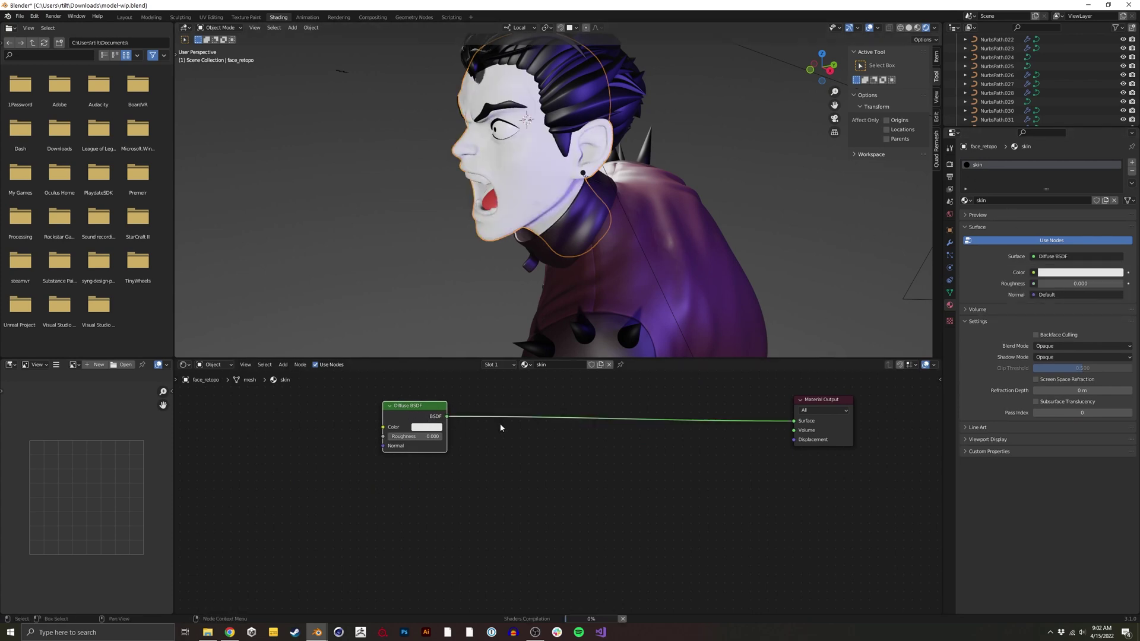
# - Insert a Shader to RGB node between the Diffuse BSDF and the Material Output
pyautogui.hotkey('shift', 'a')
pyautogui.click(541, 445)
pyautogui.write('shader')
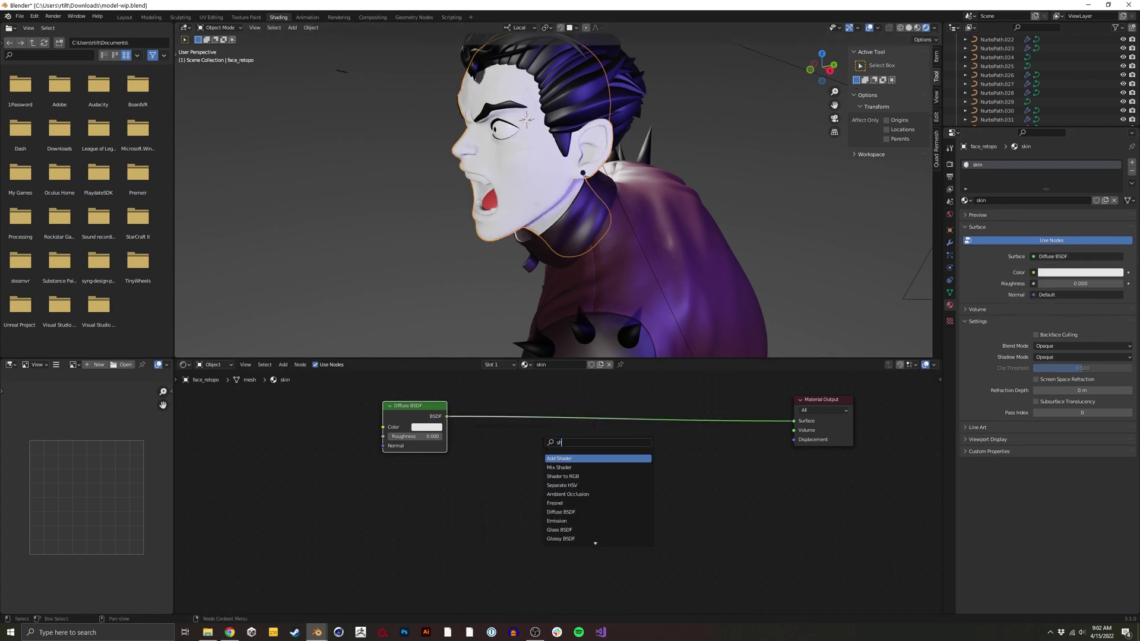
pyautogui.click(563, 476)
pyautogui.click(530, 455)
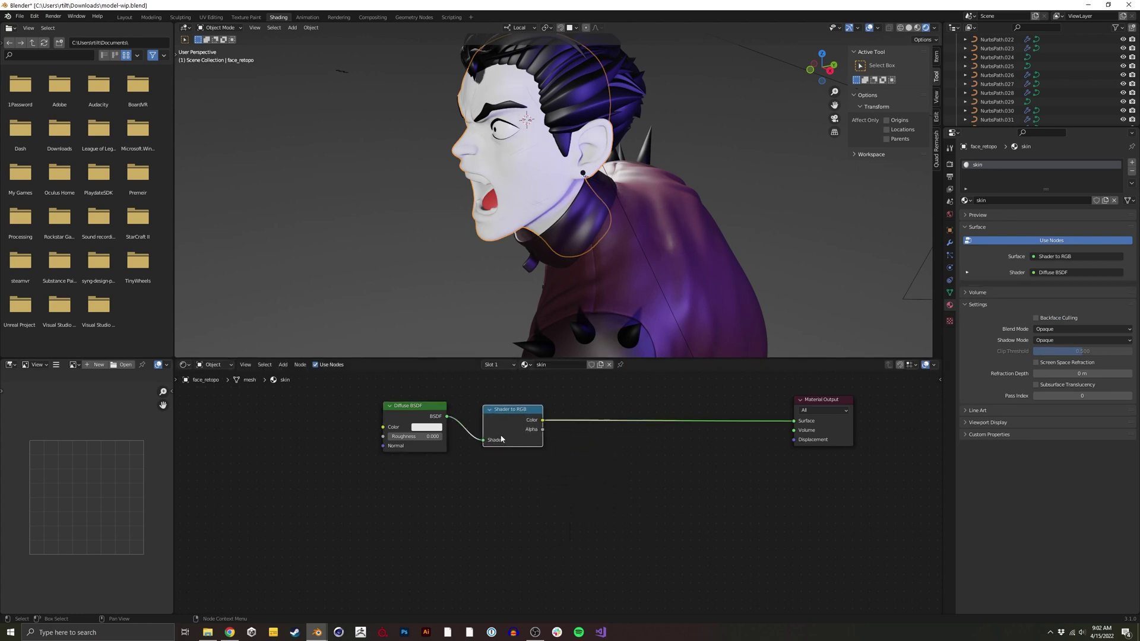
# - Insert a ColorRamp node between Shader to RGB and the Material Output
pyautogui.hotkey('shift', 'a')
pyautogui.click(595, 456)
pyautogui.write('colo')
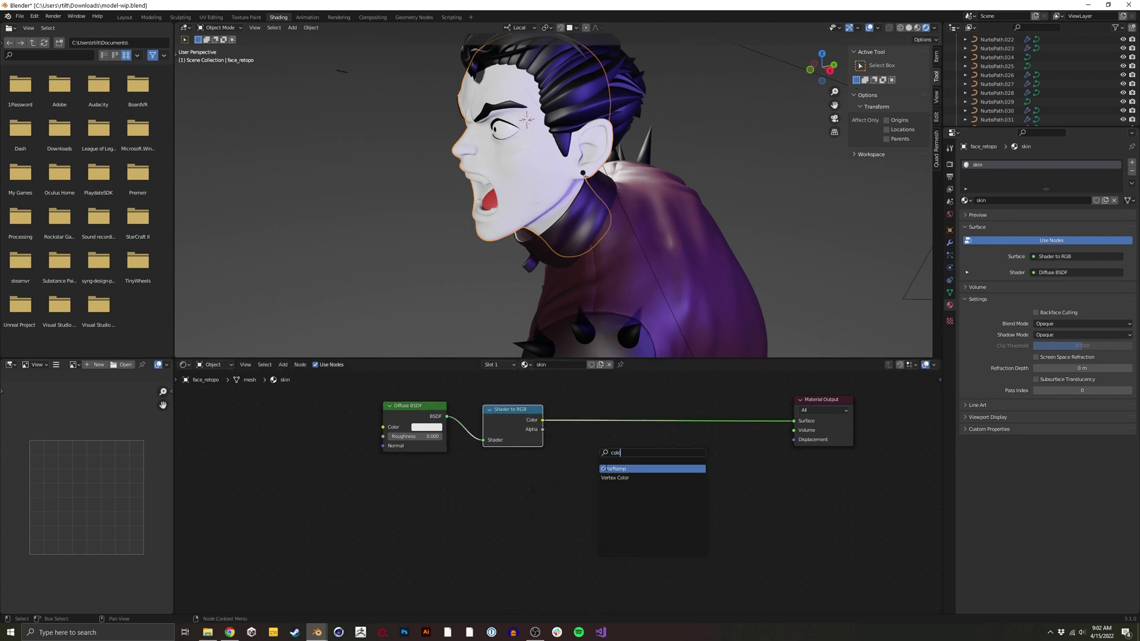
pyautogui.click(612, 469)
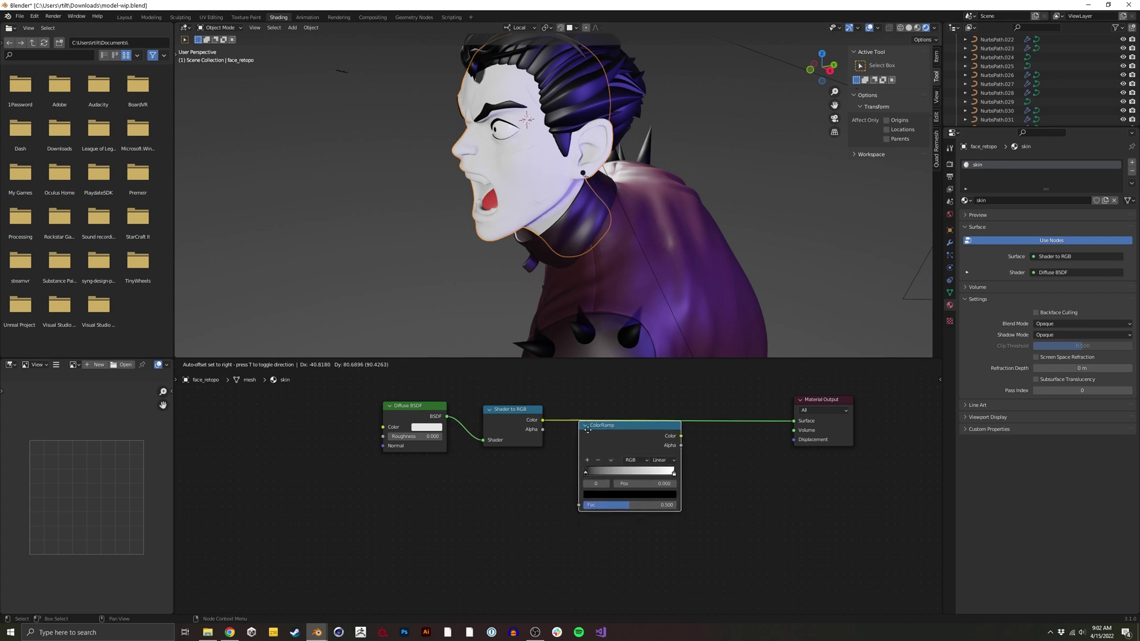
pyautogui.click(620, 460)
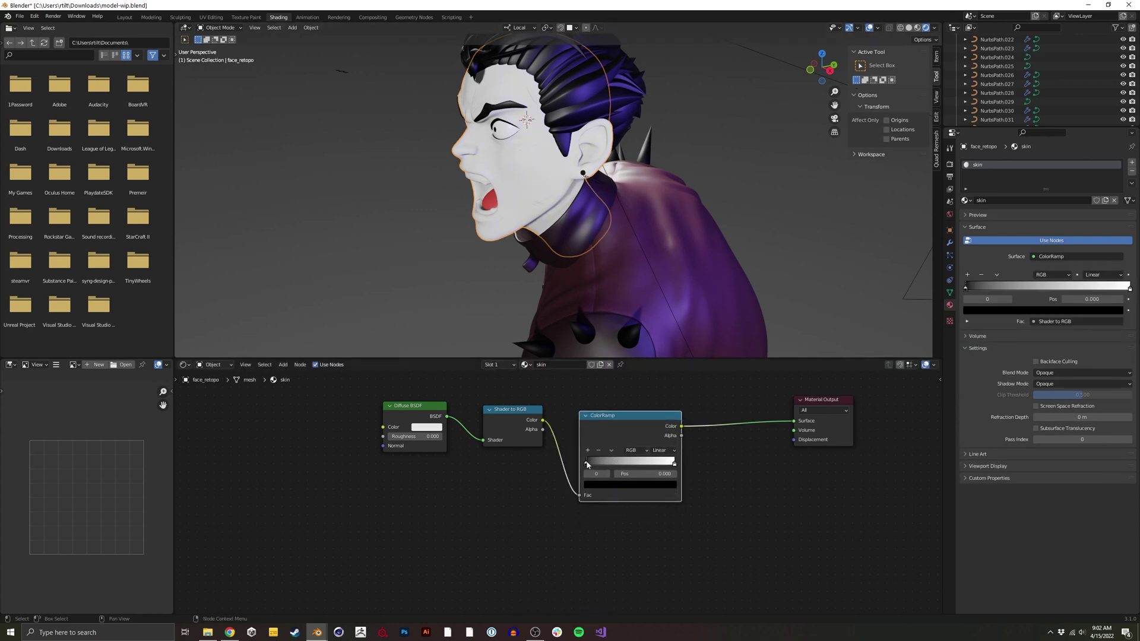
# - Tighten the ColorRamp by moving the white stop toward the middle and the black stop to position 0.350
pyautogui.moveTo(587, 464)
pyautogui.mouseDown()
pyautogui.moveTo(674, 469)
pyautogui.moveTo(630, 466)
pyautogui.mouseUp()
pyautogui.moveTo(546, 208)
pyautogui.mouseDown(button='middle')
pyautogui.moveTo(606, 205)
pyautogui.moveTo(612, 193)
pyautogui.moveTo(594, 256)
pyautogui.mouseUp(button='middle')
pyautogui.moveTo(593, 256)
pyautogui.keyDown('ctrl'); pyautogui.mouseDown(button='middle')
pyautogui.moveTo(592, 241)
pyautogui.moveTo(541, 213)
pyautogui.mouseUp(button='middle'); pyautogui.keyUp('ctrl')
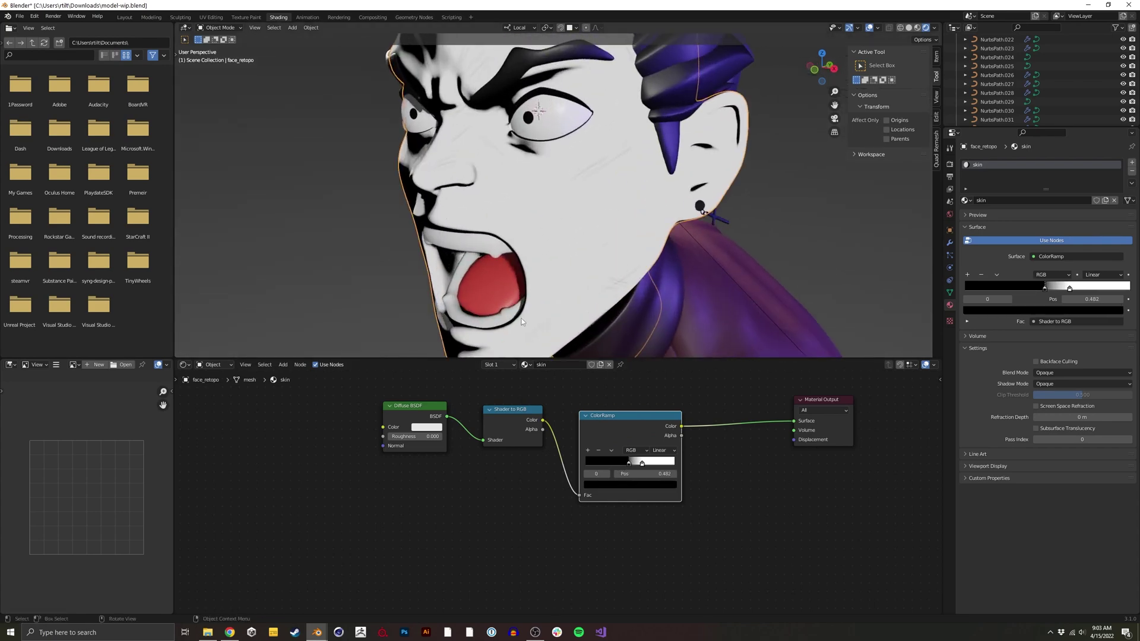
pyautogui.moveTo(472, 319); pyautogui.dragTo(469, 273, button='middle')
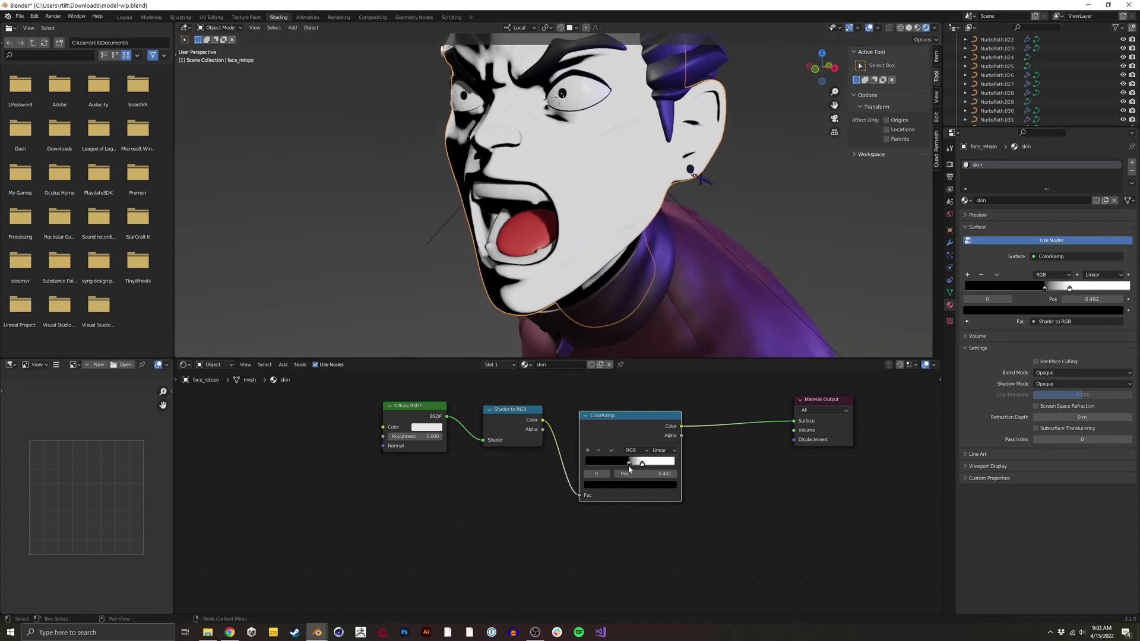
pyautogui.scroll(1, 630, 469)
pyautogui.moveTo(635, 463)
pyautogui.mouseDown()
pyautogui.moveTo(650, 463)
pyautogui.moveTo(624, 461)
pyautogui.mouseUp()
# - Set the ColorRamp interpolation to Constant, with the black stop at 0.027 and the white stop at 0.577
pyautogui.click(677, 445)
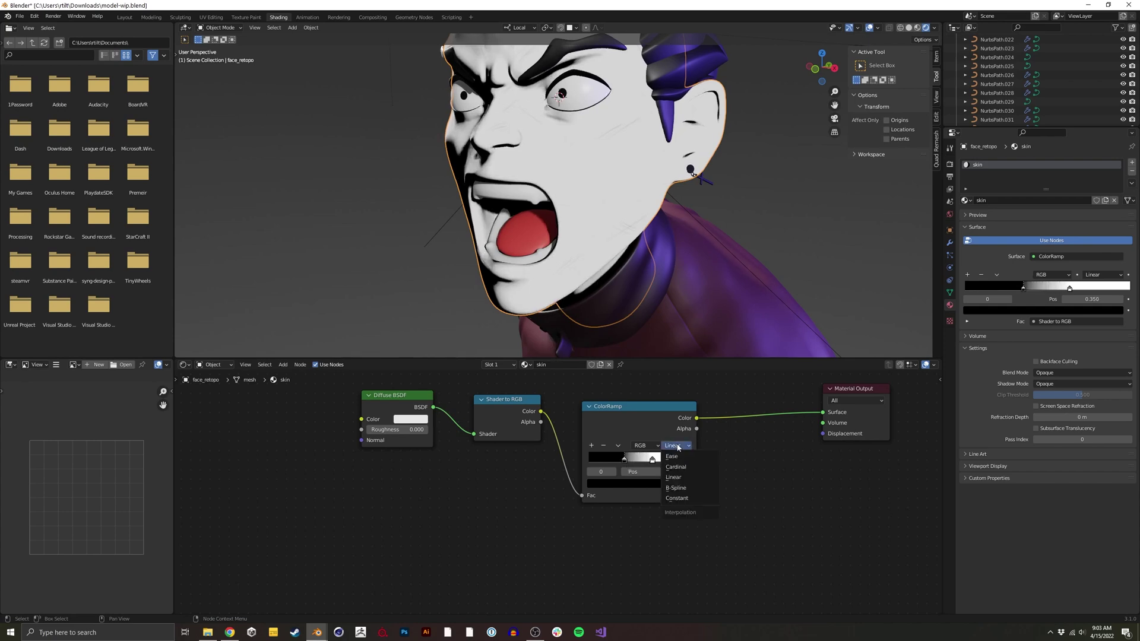
pyautogui.click(688, 499)
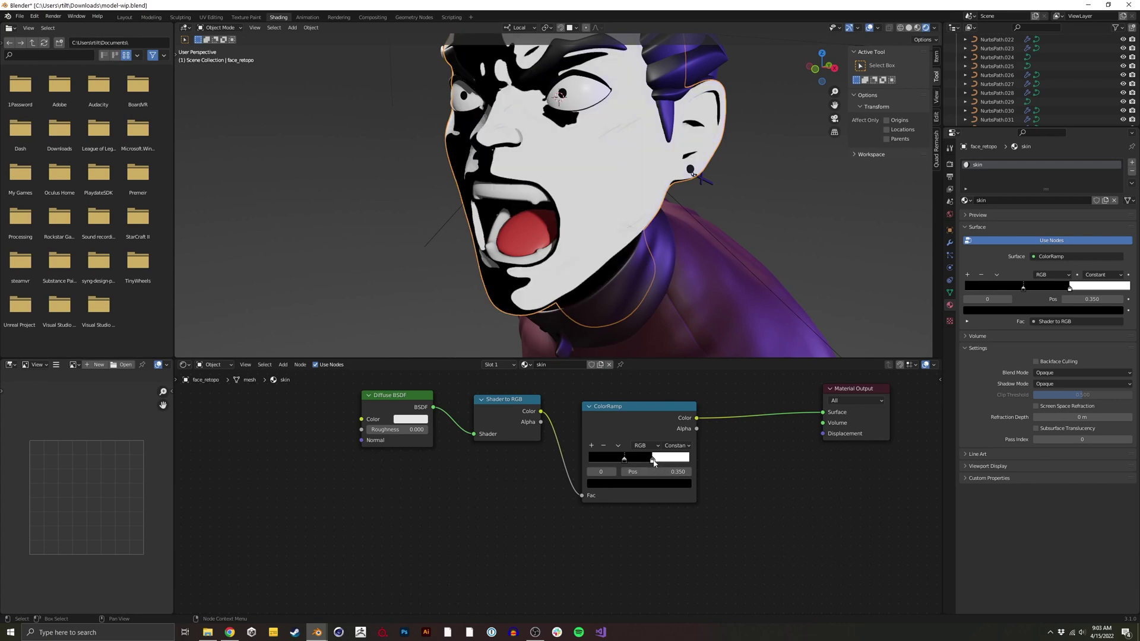
pyautogui.moveTo(653, 460)
pyautogui.mouseDown()
pyautogui.moveTo(496, 441)
pyautogui.moveTo(502, 450)
pyautogui.mouseUp()
# - Insert a Mix color node between the ColorRamp and the Material Output
pyautogui.scroll(-2, 606, 458)
pyautogui.click(598, 484)
pyautogui.hotkey('shift', 'a')
pyautogui.click(603, 482)
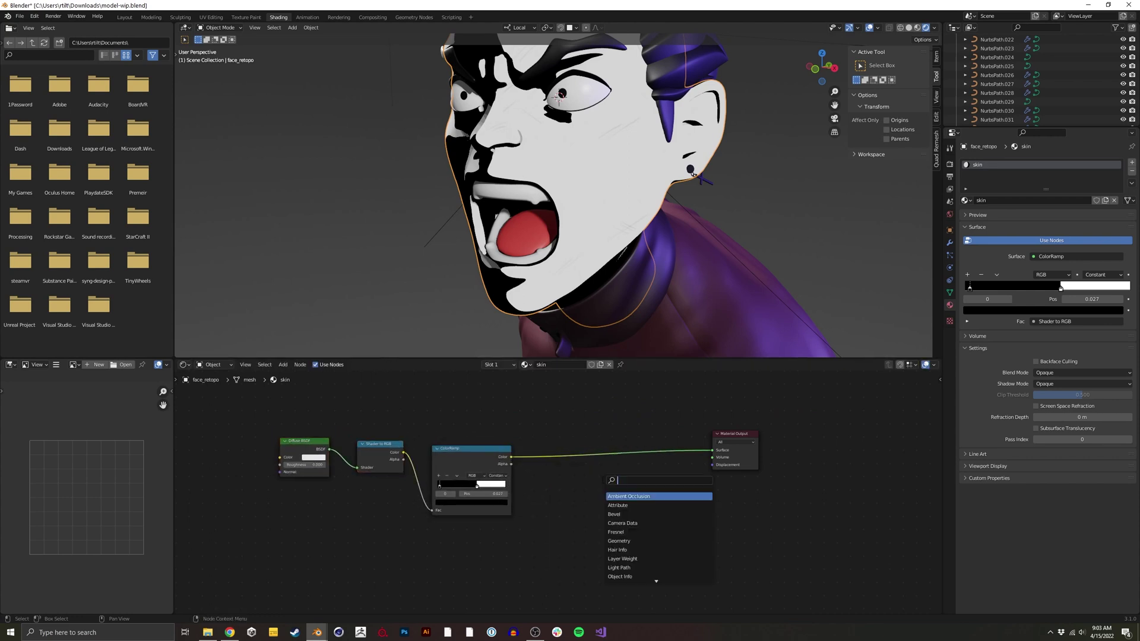
pyautogui.write('mix')
pyautogui.press('Return')
pyautogui.click(586, 484)
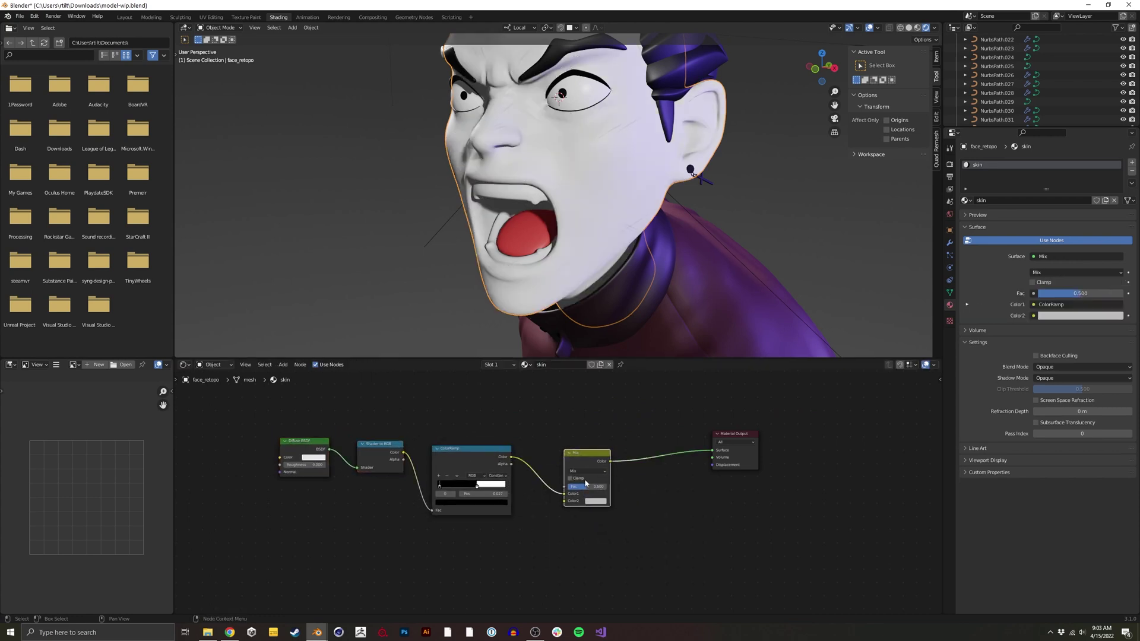
# - Cut the ColorRamp link into the Mix node's Color1 and connect the ColorRamp color to its Fac instead
pyautogui.keyDown('ctrl'); pyautogui.moveTo(541, 462); pyautogui.dragTo(545, 493, button='right'); pyautogui.keyUp('ctrl')
pyautogui.moveTo(511, 458); pyautogui.dragTo(564, 487)
pyautogui.scroll(7, 575, 464)
# - Set the Mix node's Color1 to a saturated red with hue 0.003, saturation 0.954 and value 0.500
pyautogui.moveTo(634, 454); pyautogui.dragTo(731, 452, button='middle')
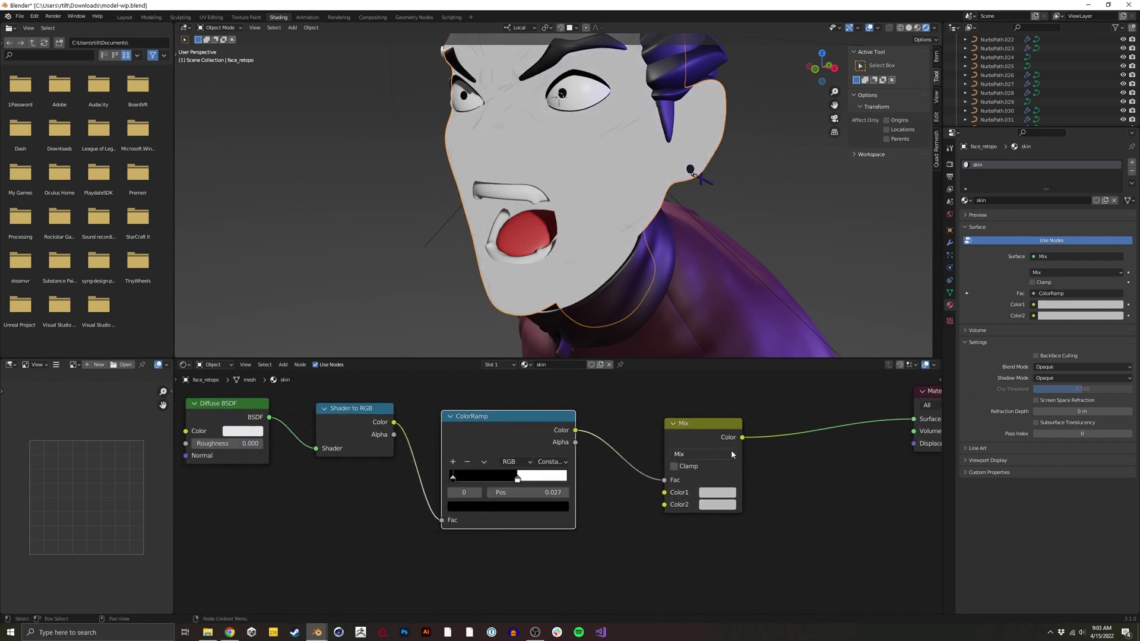
pyautogui.click(717, 493)
pyautogui.click(745, 406)
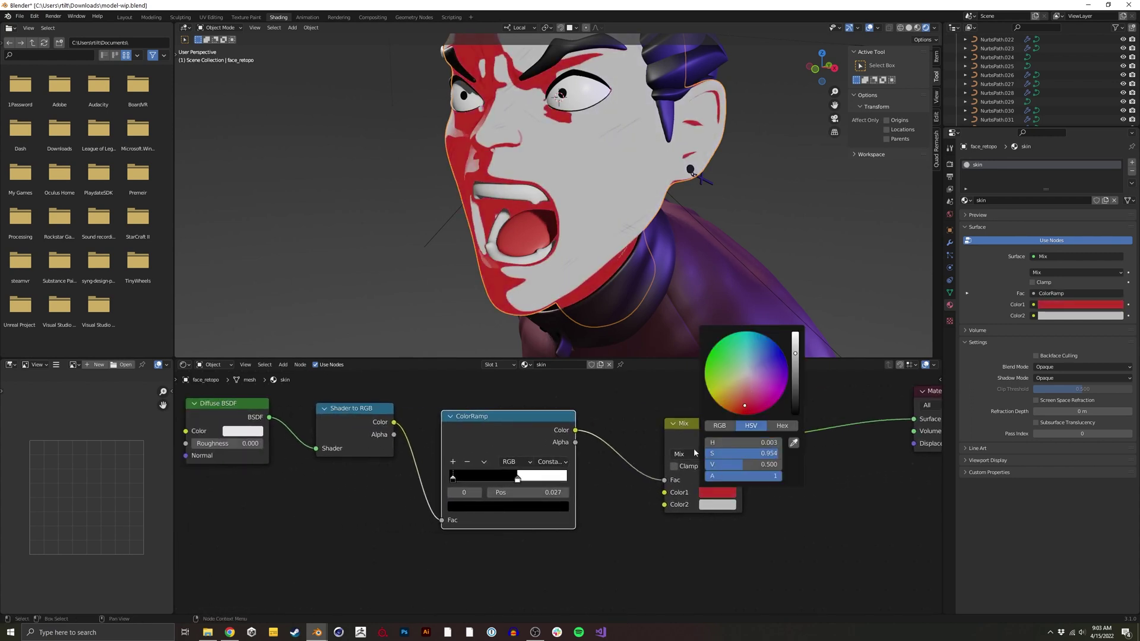
# - Preview the ColorRamp output directly on the face and select the ramp's white stop
pyautogui.moveTo(578, 430)
pyautogui.mouseDown(button='middle')
pyautogui.moveTo(647, 438)
pyautogui.moveTo(597, 413)
pyautogui.mouseUp(button='middle')
pyautogui.keyDown('ctrl'); pyautogui.keyDown('shift'); pyautogui.click(590, 427); pyautogui.keyUp('shift'); pyautogui.keyUp('ctrl')
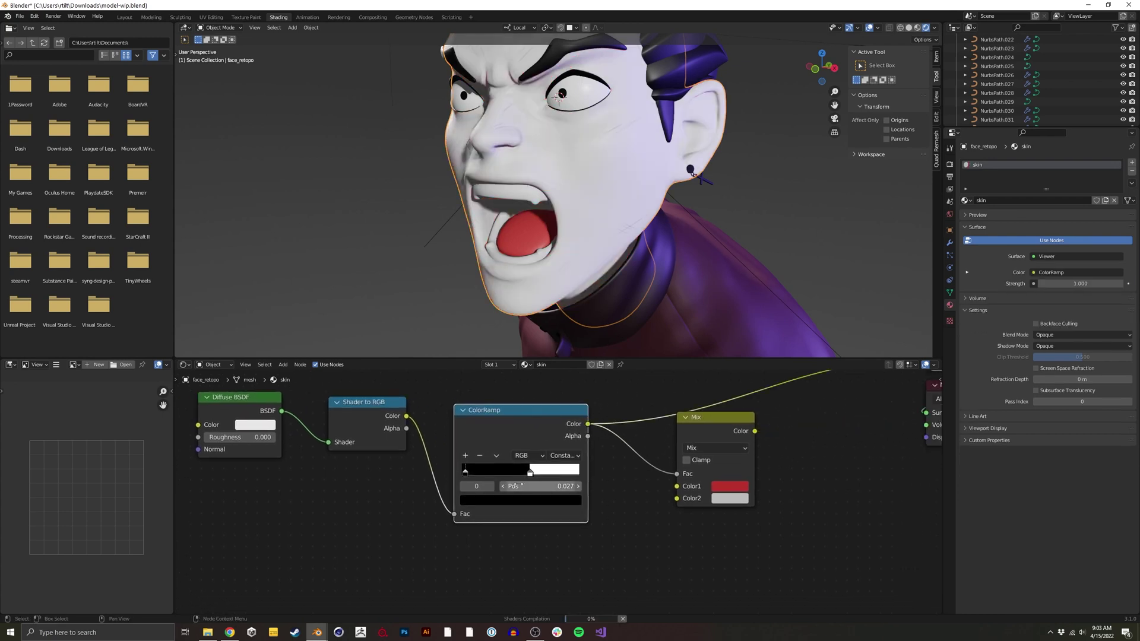
pyautogui.click(530, 472)
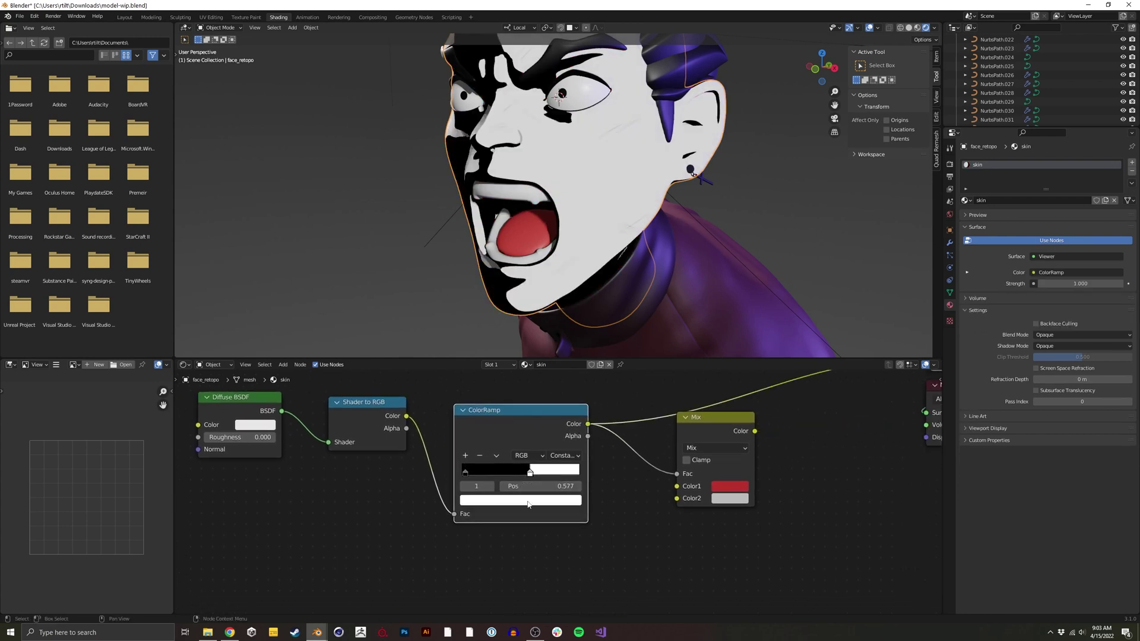
# - Try a salmon-pink color on the ColorRamp's white stop, and undo that color change
pyautogui.click(533, 503)
pyautogui.moveTo(514, 393); pyautogui.dragTo(504, 407)
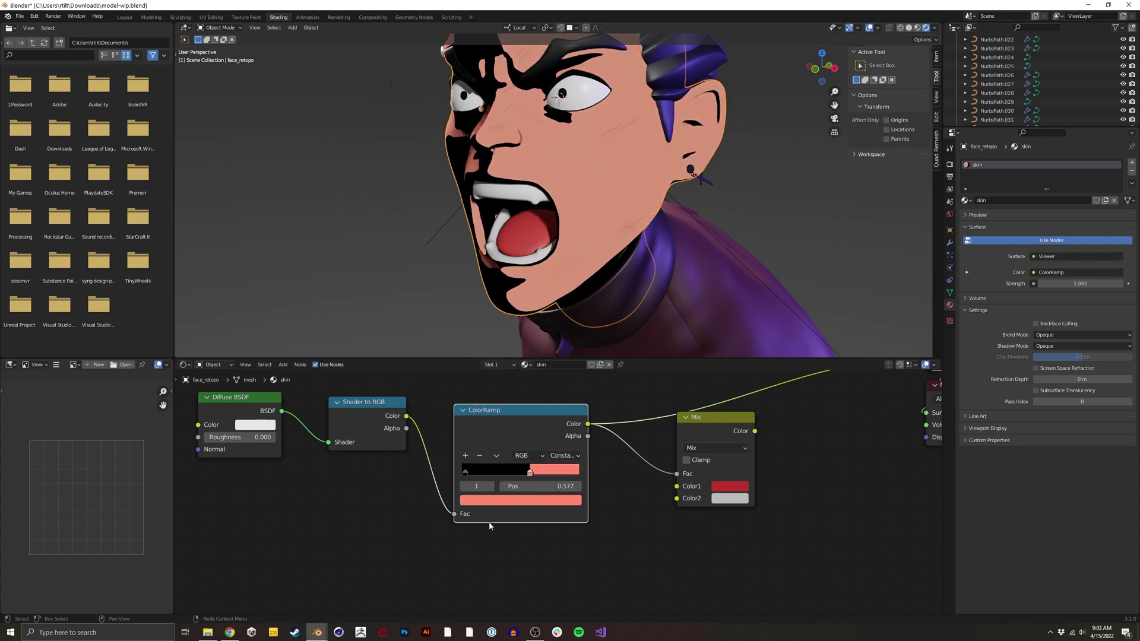
pyautogui.hotkey('ctrl', 'z')
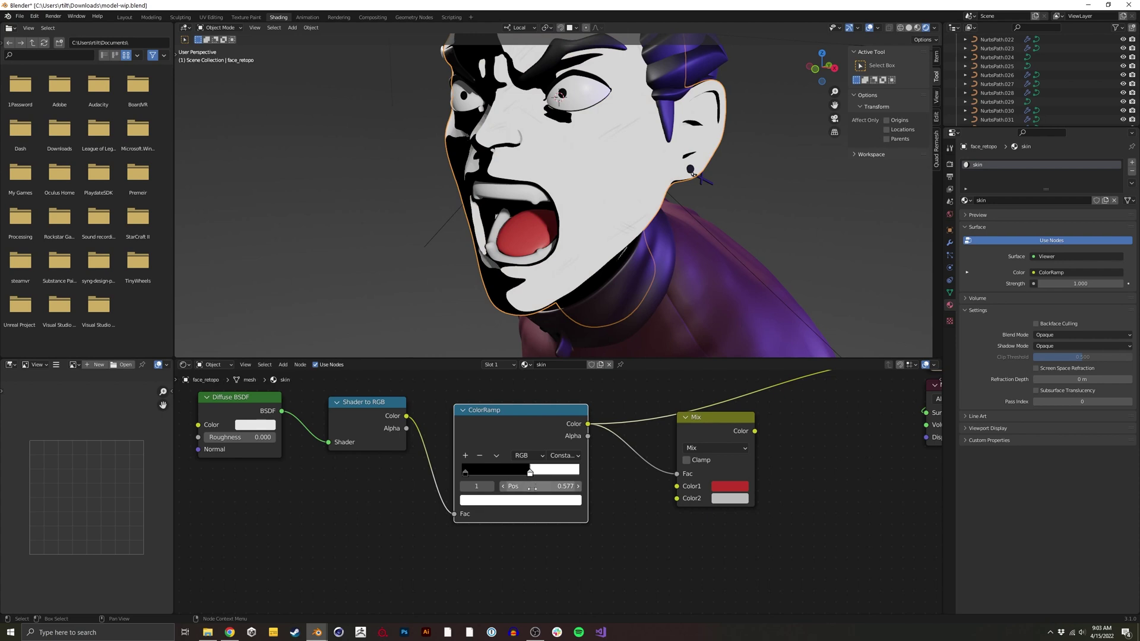
# - Preview the Mix node on the face and set its Color1 to light tan and Color2 to terracotta
pyautogui.moveTo(721, 443); pyautogui.dragTo(701, 460)
pyautogui.keyDown('ctrl'); pyautogui.keyDown('shift'); pyautogui.click(701, 460); pyautogui.keyUp('shift'); pyautogui.keyUp('ctrl')
pyautogui.moveTo(701, 460); pyautogui.dragTo(653, 445, button='middle')
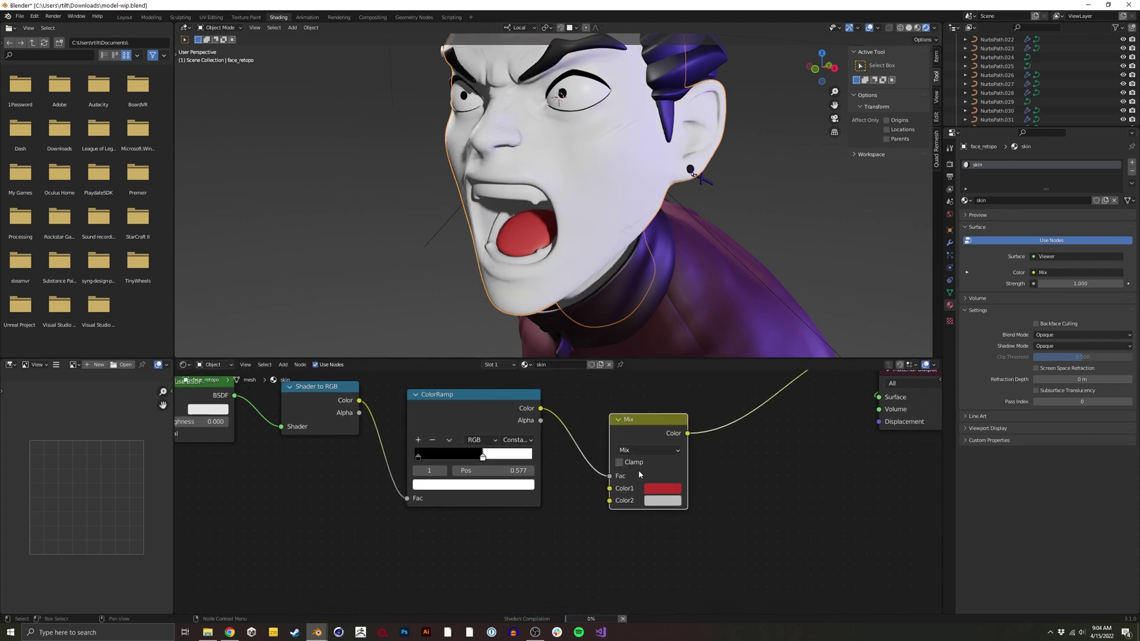
pyautogui.click(663, 488)
pyautogui.moveTo(694, 400)
pyautogui.mouseDown()
pyautogui.moveTo(691, 387)
pyautogui.moveTo(687, 404)
pyautogui.mouseUp()
pyautogui.click(671, 499)
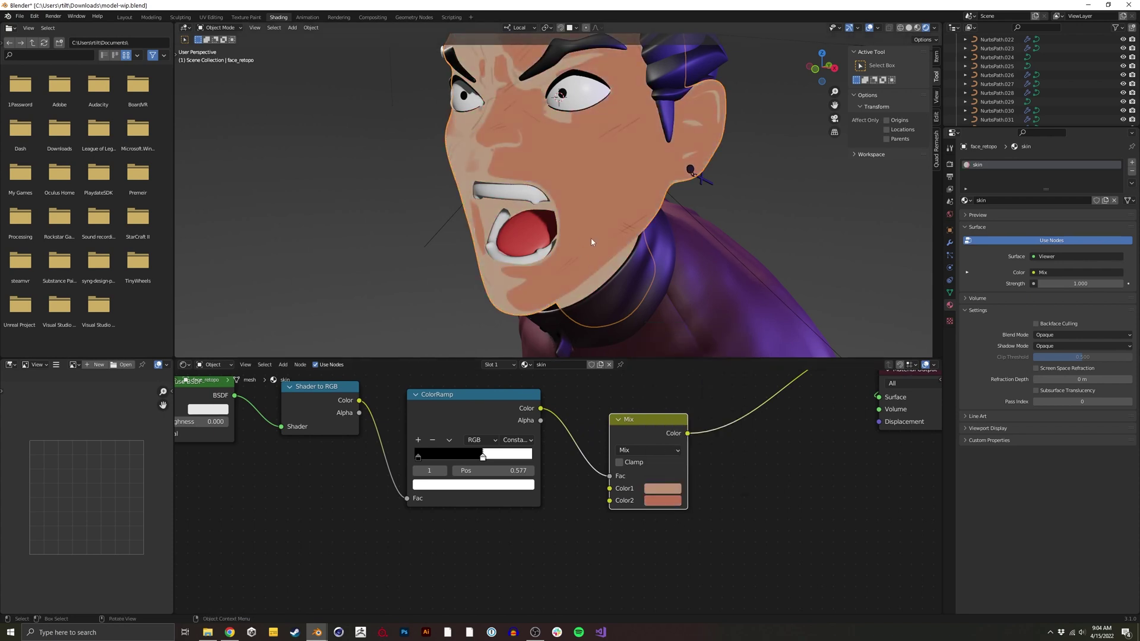
# - Flip the ColorRamp so its white stop comes first, at position 0.005, and inspect the shading on the face
pyautogui.moveTo(499, 217); pyautogui.dragTo(572, 221, button='middle')
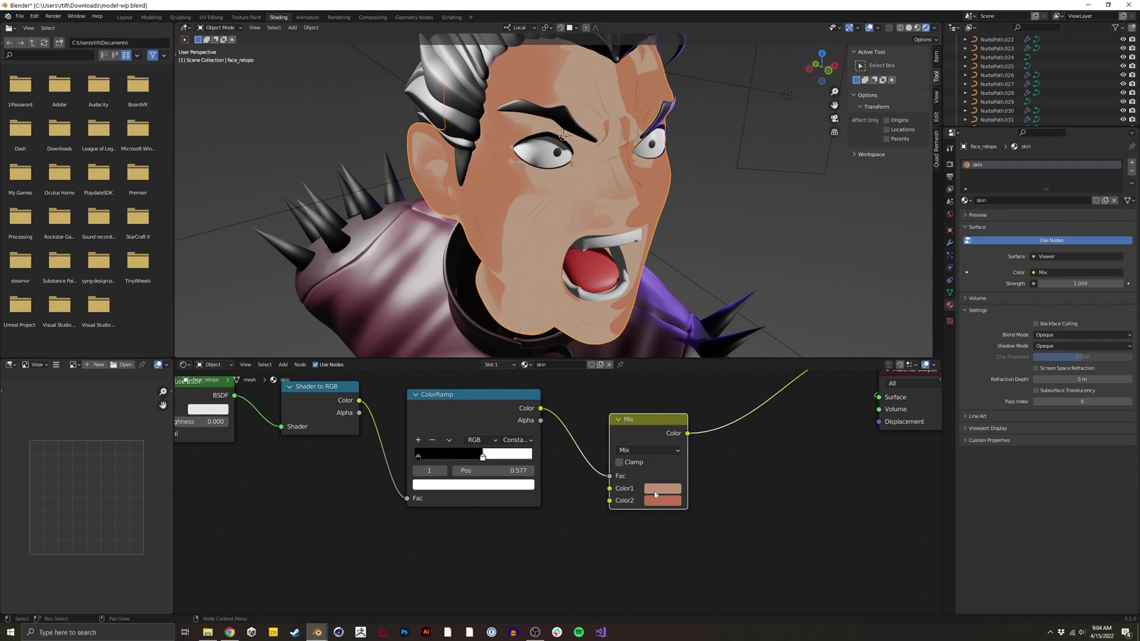
pyautogui.moveTo(420, 461)
pyautogui.mouseDown()
pyautogui.moveTo(468, 463)
pyautogui.moveTo(416, 460)
pyautogui.mouseUp()
pyautogui.moveTo(593, 219); pyautogui.dragTo(571, 221, button='middle')
pyautogui.moveTo(562, 181); pyautogui.dragTo(558, 196, button='middle')
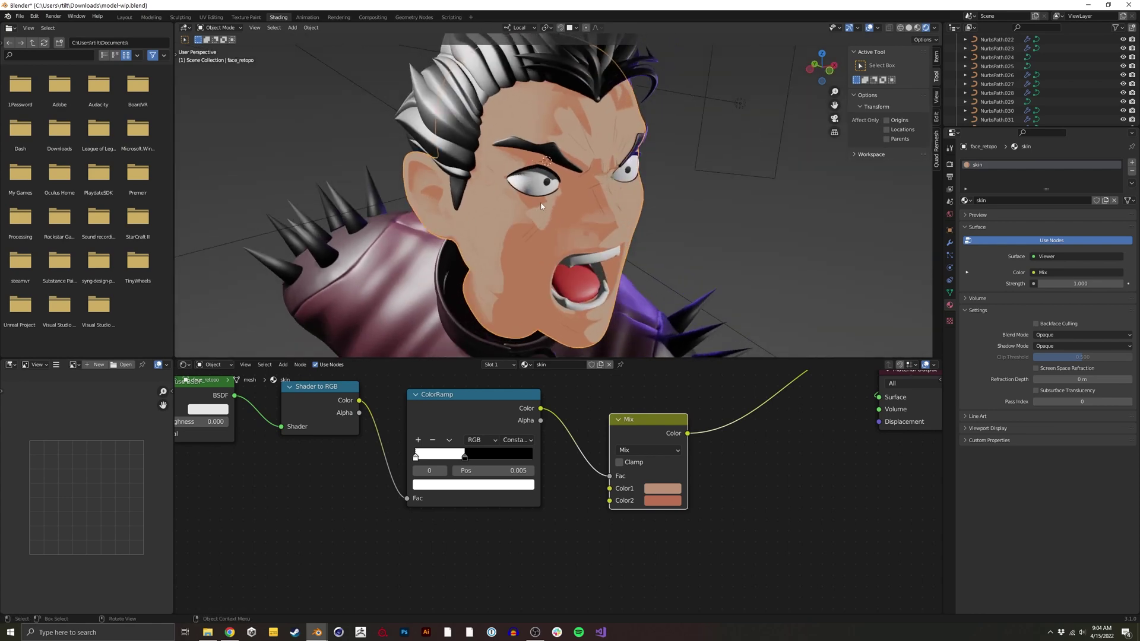
pyautogui.scroll(5, 559, 190)
pyautogui.scroll(-6, 522, 232)
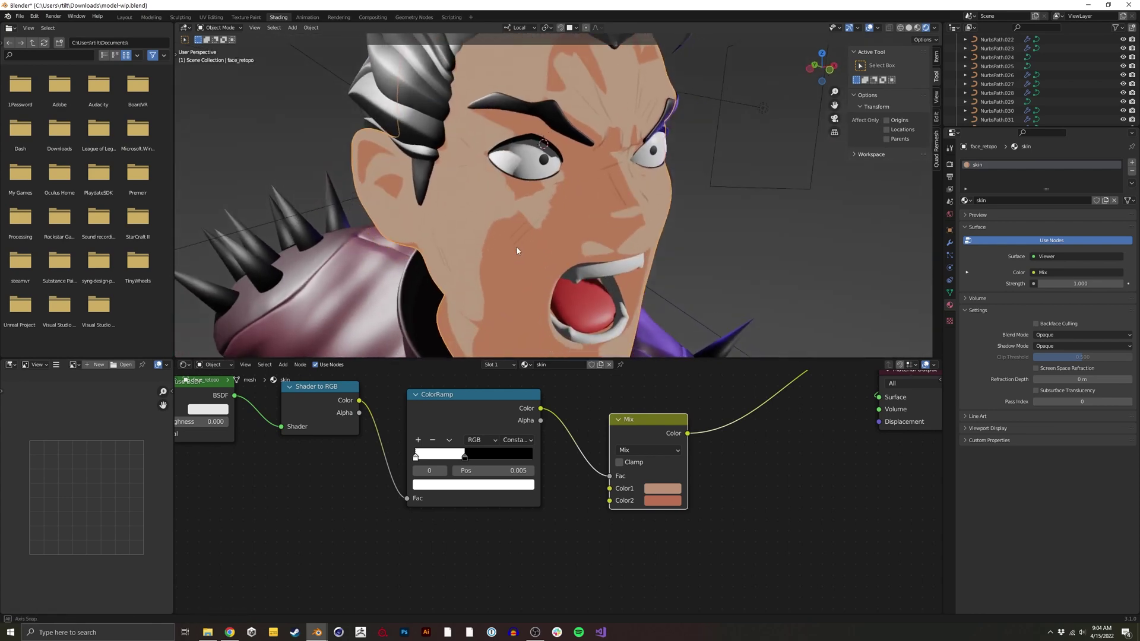
# - Turn off Soft Shadows in the Eevee render shadow settings and check the shadow edges on the face
pyautogui.click(950, 165)
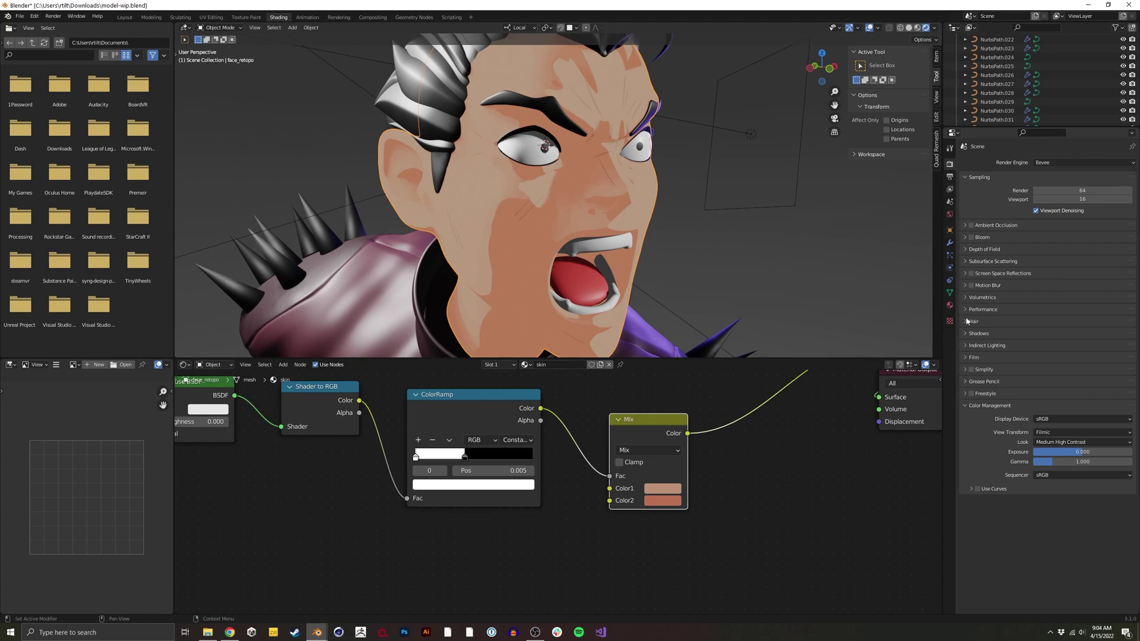
pyautogui.click(977, 333)
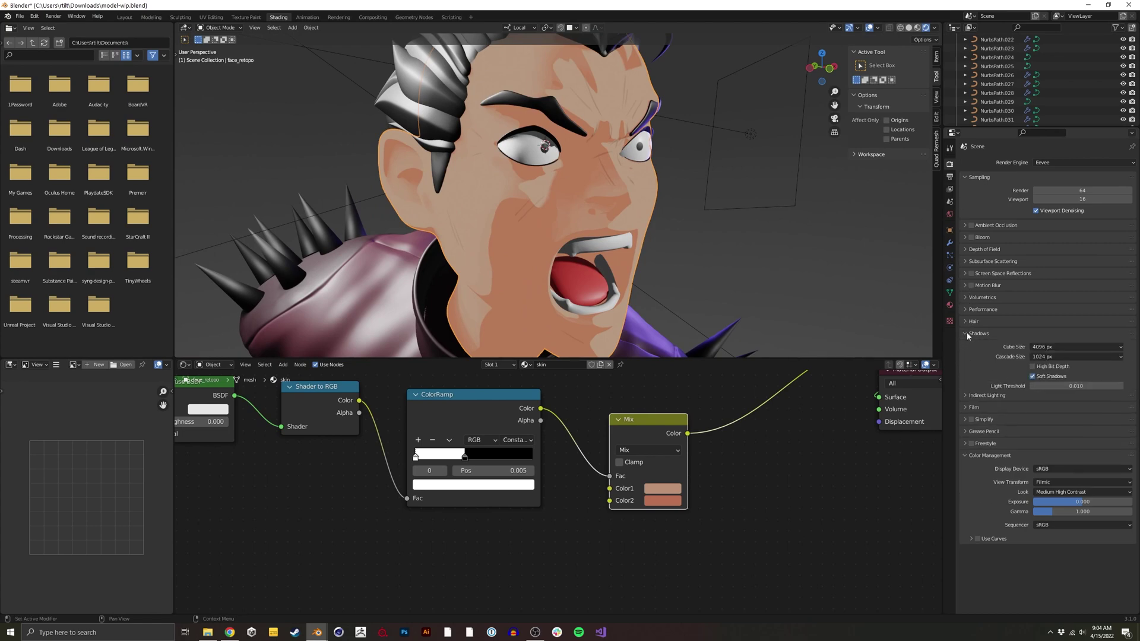
pyautogui.click(1033, 377)
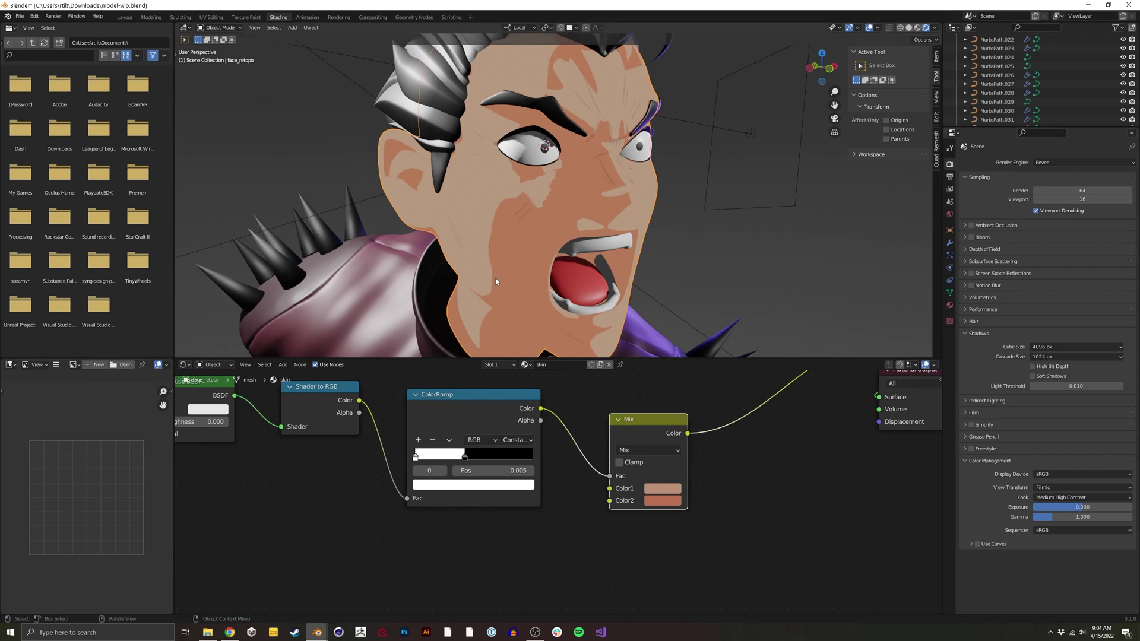
pyautogui.moveTo(527, 241); pyautogui.dragTo(434, 249, button='middle')
# - Duplicate the ColorRamp with its Shader to RGB input link kept and place the copy above the original
pyautogui.moveTo(634, 446); pyautogui.dragTo(542, 462, button='middle')
pyautogui.moveTo(570, 285); pyautogui.dragTo(533, 216, button='middle')
pyautogui.scroll(-3, 602, 429)
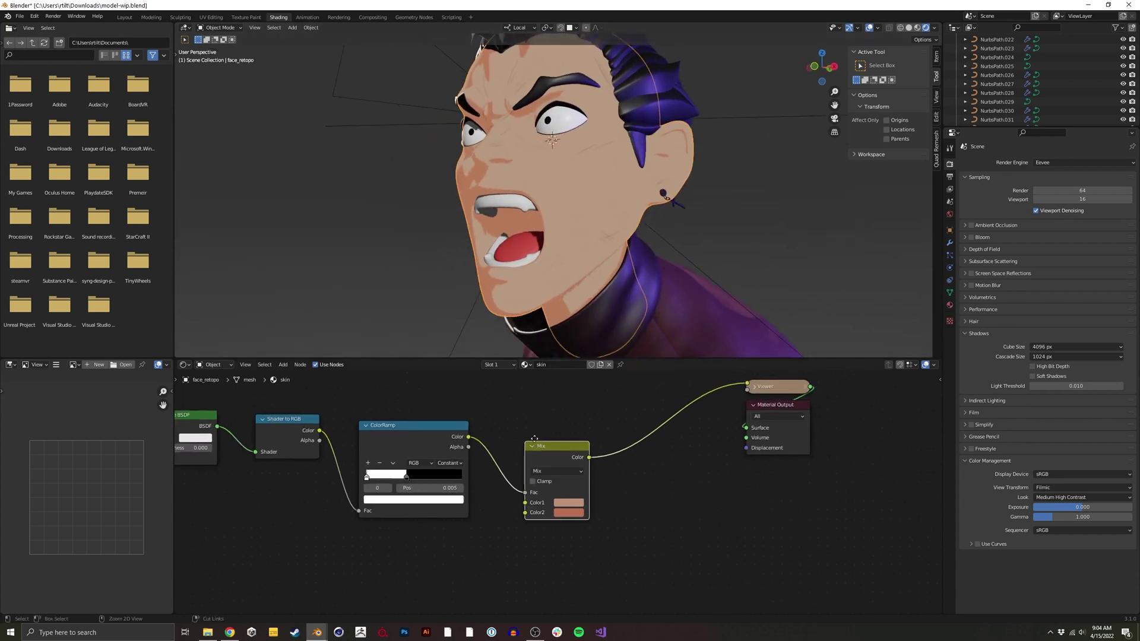
pyautogui.scroll(2, 605, 429)
pyautogui.moveTo(598, 430); pyautogui.dragTo(621, 424, button='middle')
pyautogui.scroll(-2, 589, 436)
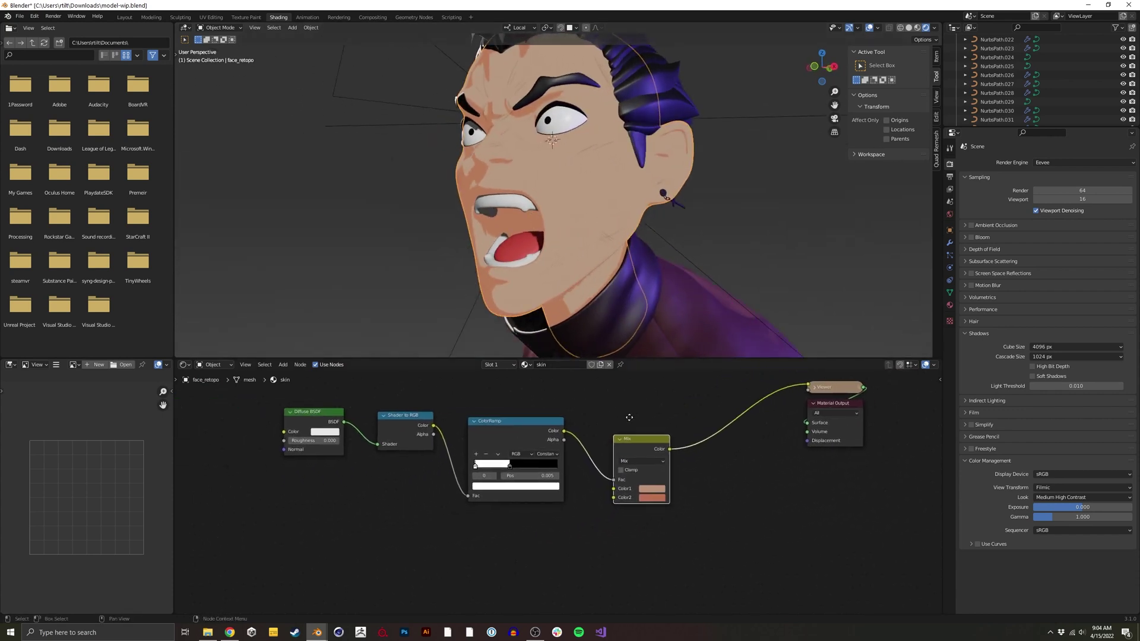
pyautogui.moveTo(257, 528); pyautogui.dragTo(478, 503)
pyautogui.click(515, 429)
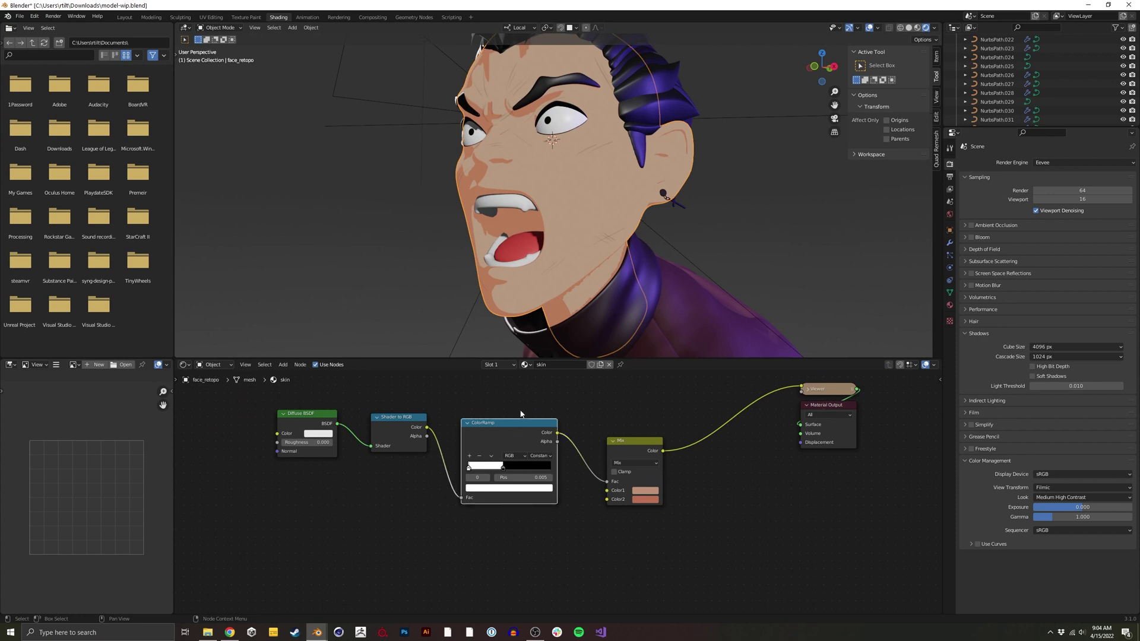
pyautogui.moveTo(521, 412); pyautogui.dragTo(520, 479, button='middle')
pyautogui.hotkey('shift', 'd')
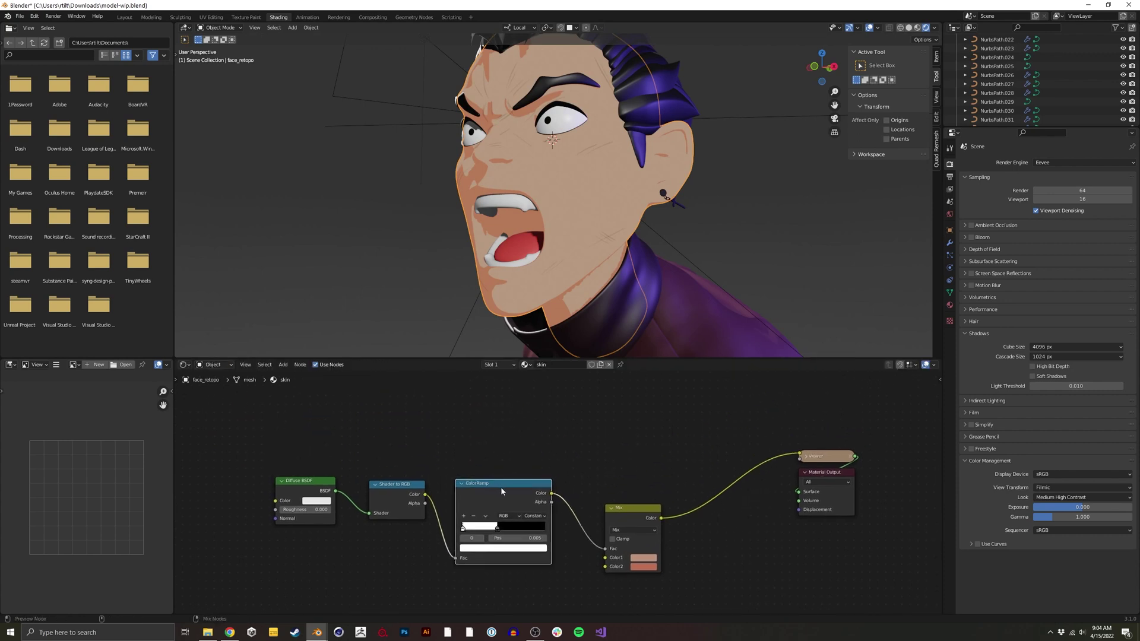
pyautogui.click(504, 383)
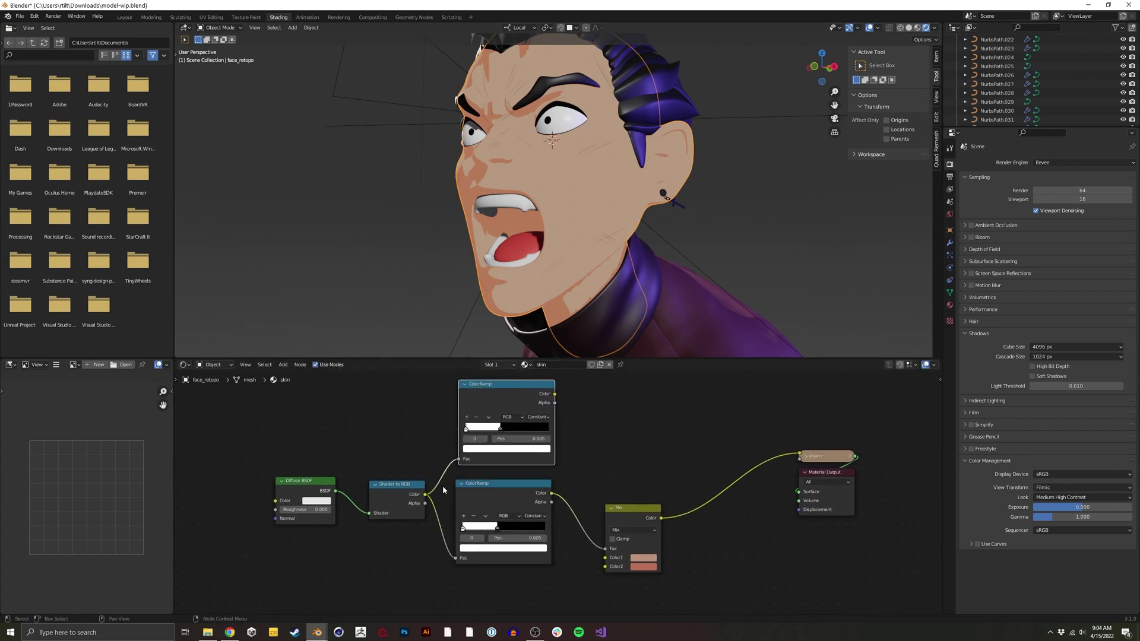
# - Duplicate the Mix node, connecting the upper ColorRamp to the copy's Fac and the first Mix node to its Color1
pyautogui.moveTo(531, 426); pyautogui.dragTo(479, 436, button='middle')
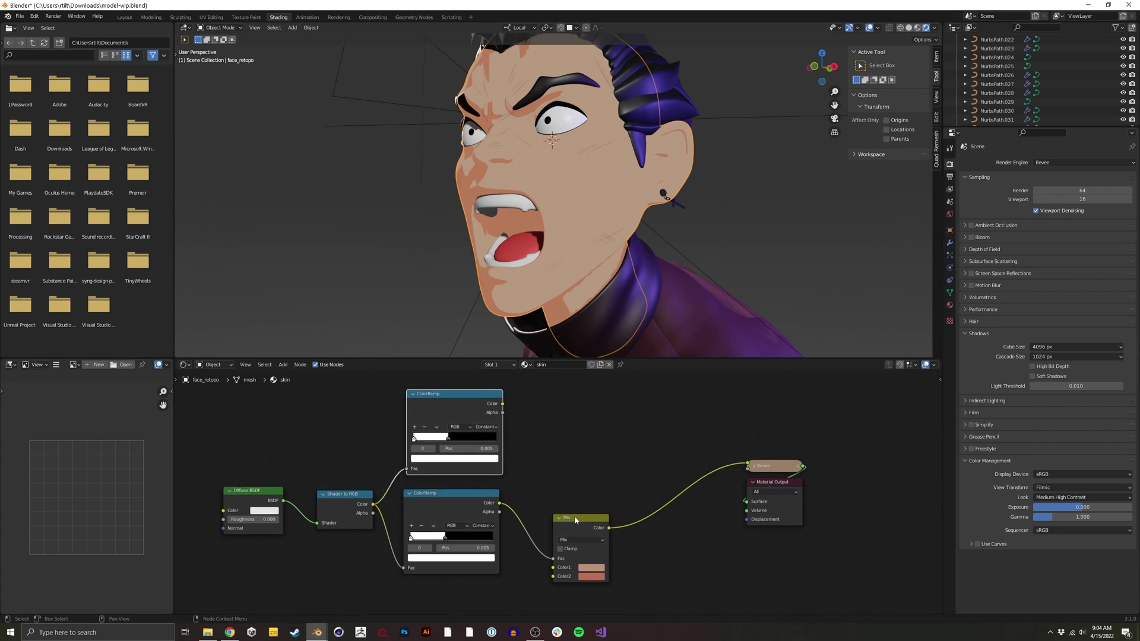
pyautogui.moveTo(575, 521); pyautogui.dragTo(558, 492)
pyautogui.hotkey('shift', 'd')
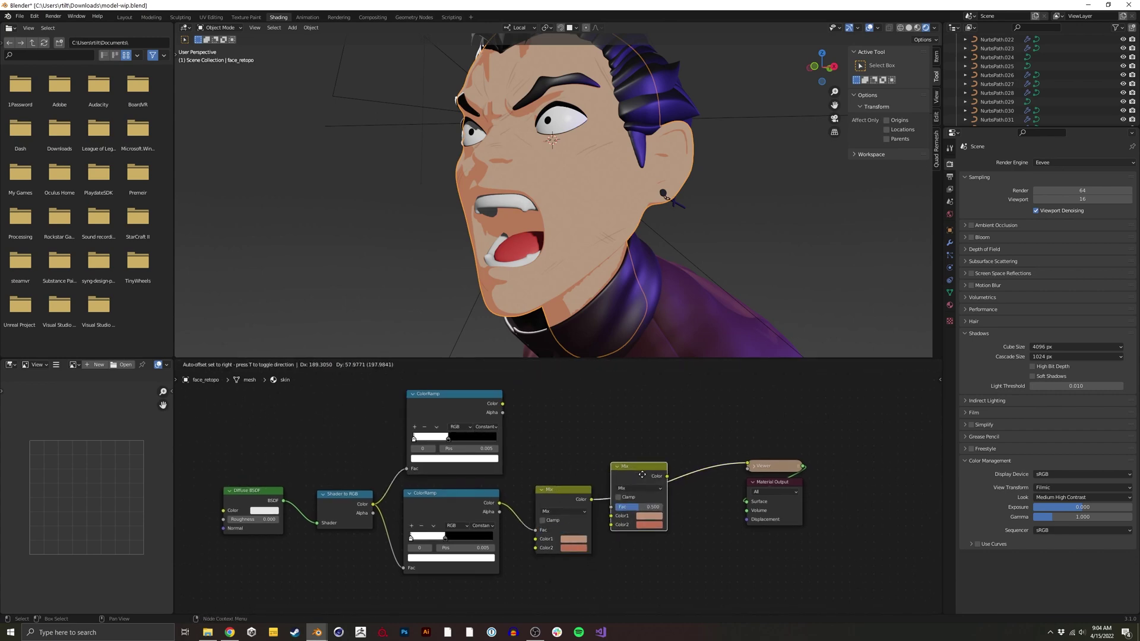
pyautogui.click(660, 511)
pyautogui.moveTo(504, 408); pyautogui.dragTo(665, 440)
pyautogui.moveTo(591, 500); pyautogui.dragTo(640, 481)
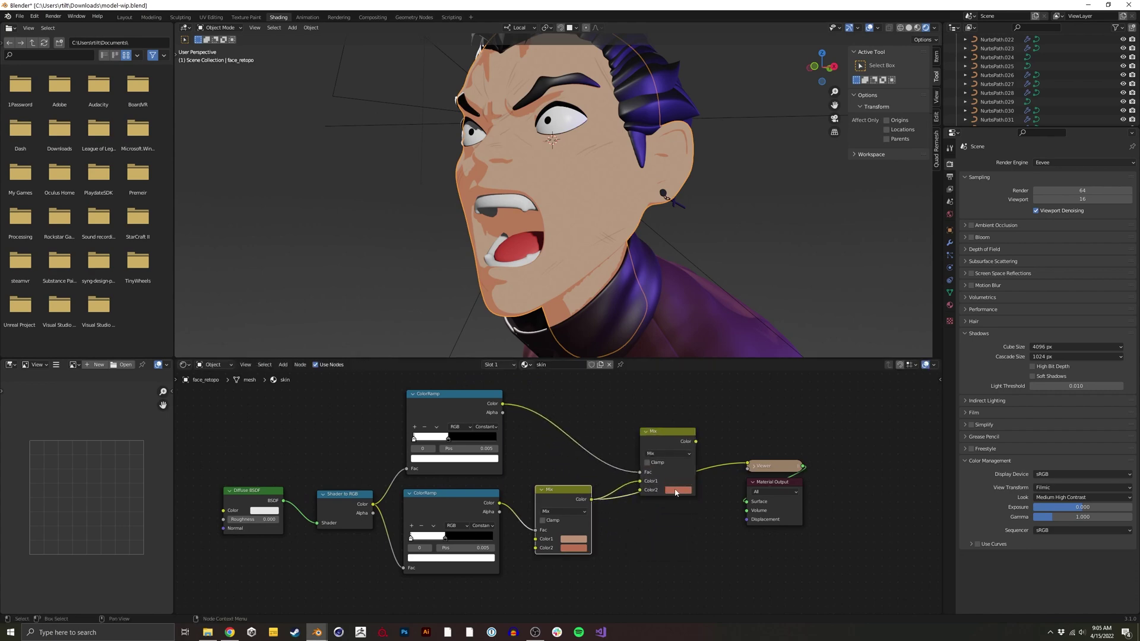
# - Set the second Mix node's Color2 to bright blue and preview that node's output on the face
pyautogui.click(678, 490)
pyautogui.click(724, 388)
pyautogui.keyDown('ctrl'); pyautogui.keyDown('shift'); pyautogui.click(668, 442); pyautogui.keyUp('shift'); pyautogui.keyUp('ctrl')
pyautogui.moveTo(669, 438); pyautogui.dragTo(667, 470)
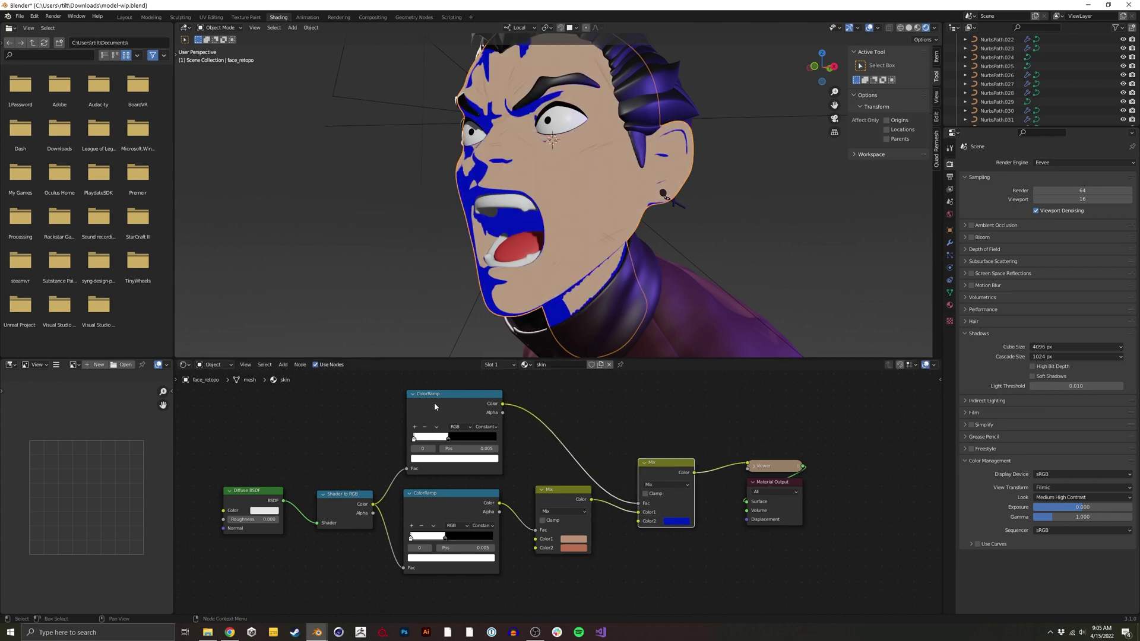
# - Move the upper ColorRamp's black stop to position 0.205 to shrink the white band
pyautogui.moveTo(464, 416); pyautogui.dragTo(480, 429, button='middle')
pyautogui.moveTo(464, 454); pyautogui.dragTo(446, 459)
pyautogui.moveTo(444, 228); pyautogui.dragTo(513, 247, button='middle')
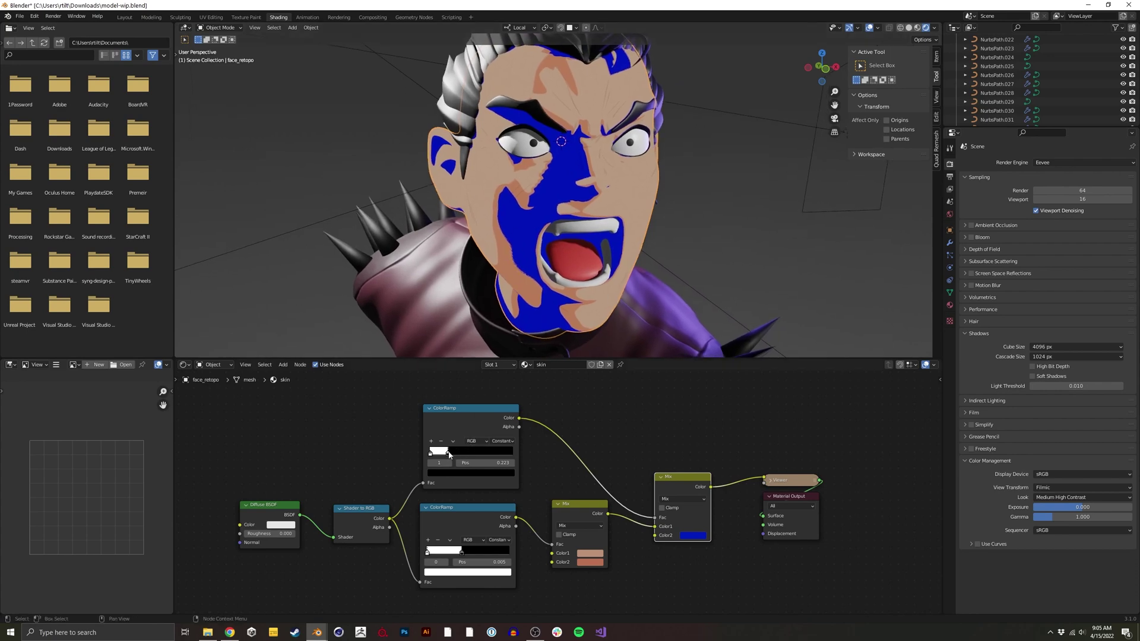
pyautogui.moveTo(449, 455); pyautogui.dragTo(447, 461)
# - Paste the terracotta color into the second Mix node's Color2 and darken it to a value of 0.160
pyautogui.hotkey('ctrl', 'v')
pyautogui.click(692, 537)
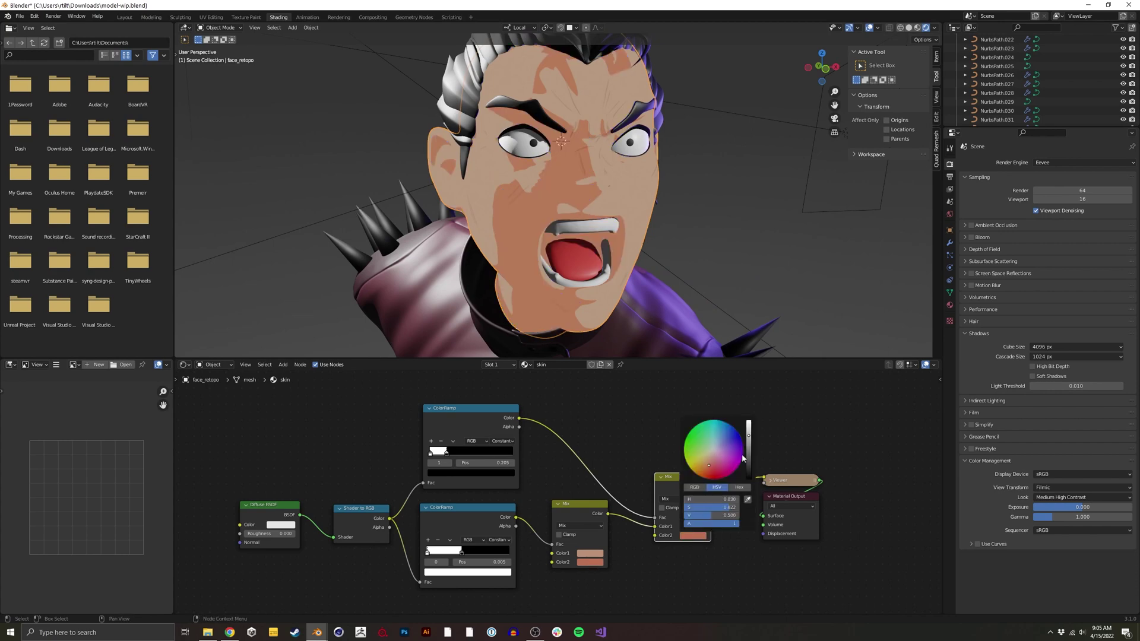
pyautogui.moveTo(750, 438); pyautogui.dragTo(750, 456)
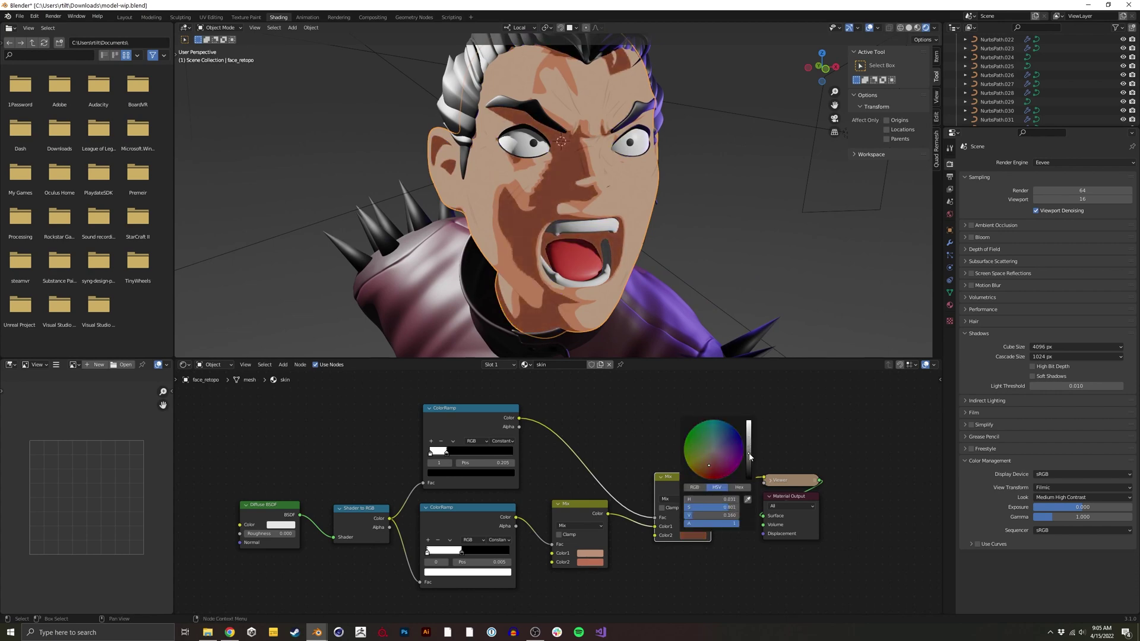
# - Move the Material Output node clear of the Viewer node and inspect the two-level shadows from several angles
pyautogui.moveTo(595, 257); pyautogui.dragTo(595, 229, button='middle')
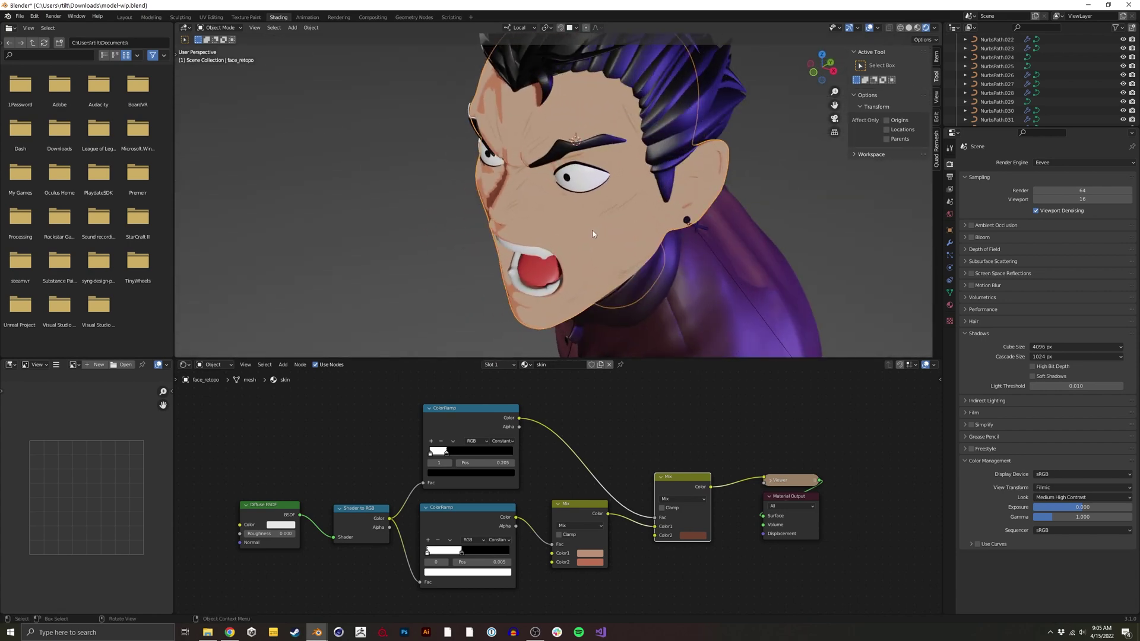
pyautogui.moveTo(790, 496); pyautogui.dragTo(881, 466)
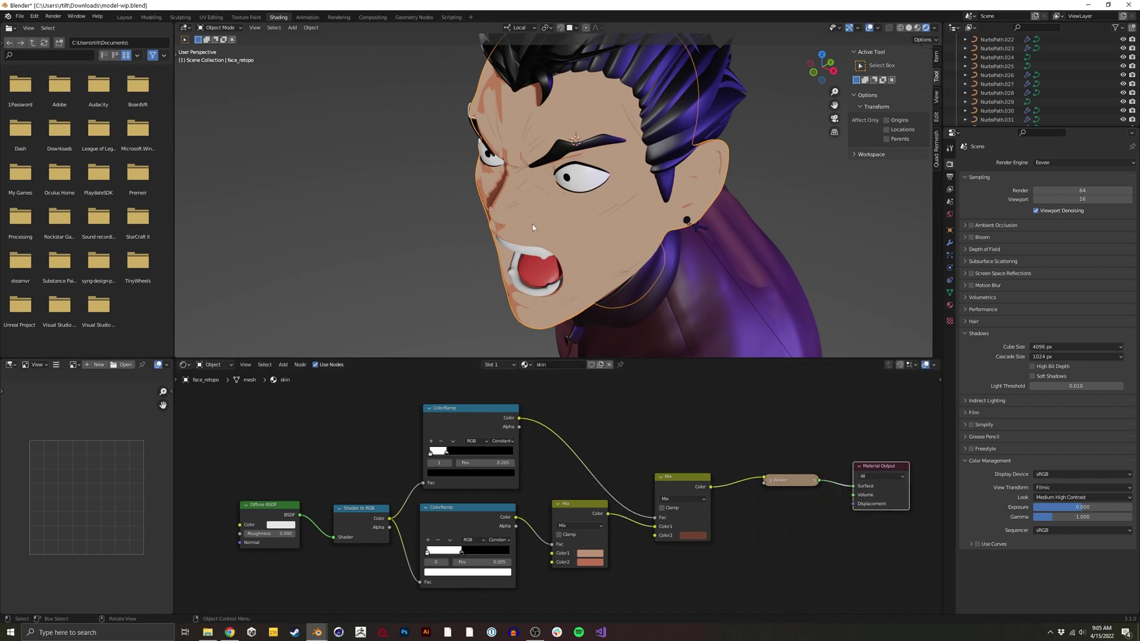
pyautogui.moveTo(532, 224); pyautogui.dragTo(592, 200, button='middle')
pyautogui.scroll(3, 594, 196)
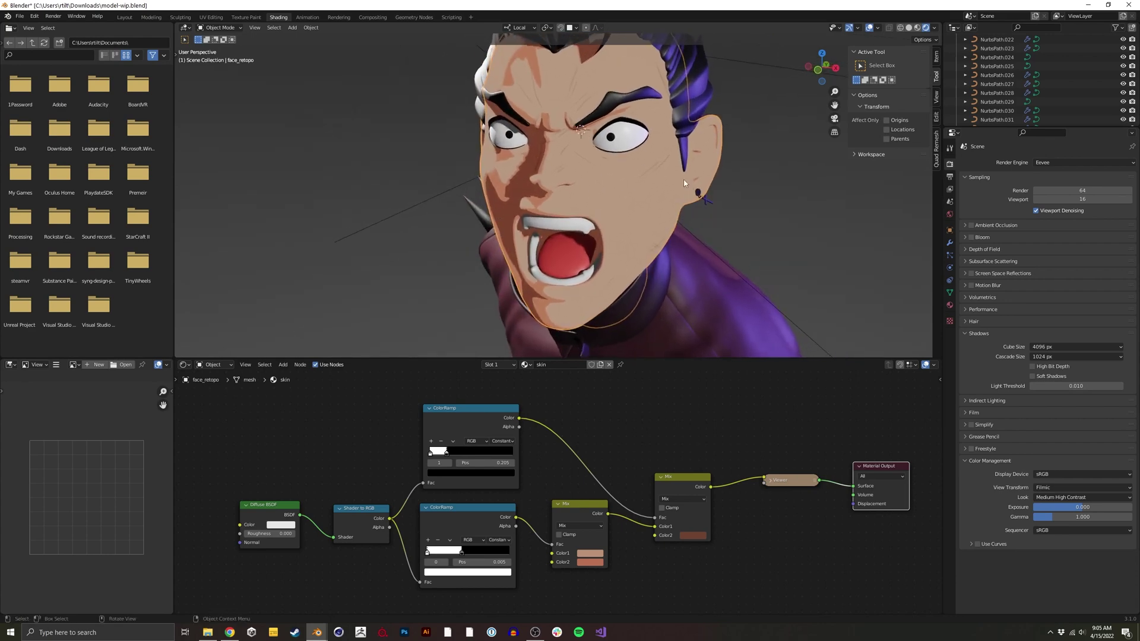
pyautogui.moveTo(667, 191)
pyautogui.mouseDown(button='middle')
pyautogui.moveTo(726, 200)
pyautogui.moveTo(754, 191)
pyautogui.moveTo(627, 207)
pyautogui.moveTo(612, 198)
pyautogui.moveTo(726, 191)
pyautogui.moveTo(718, 181)
pyautogui.moveTo(653, 207)
pyautogui.mouseUp(button='middle')
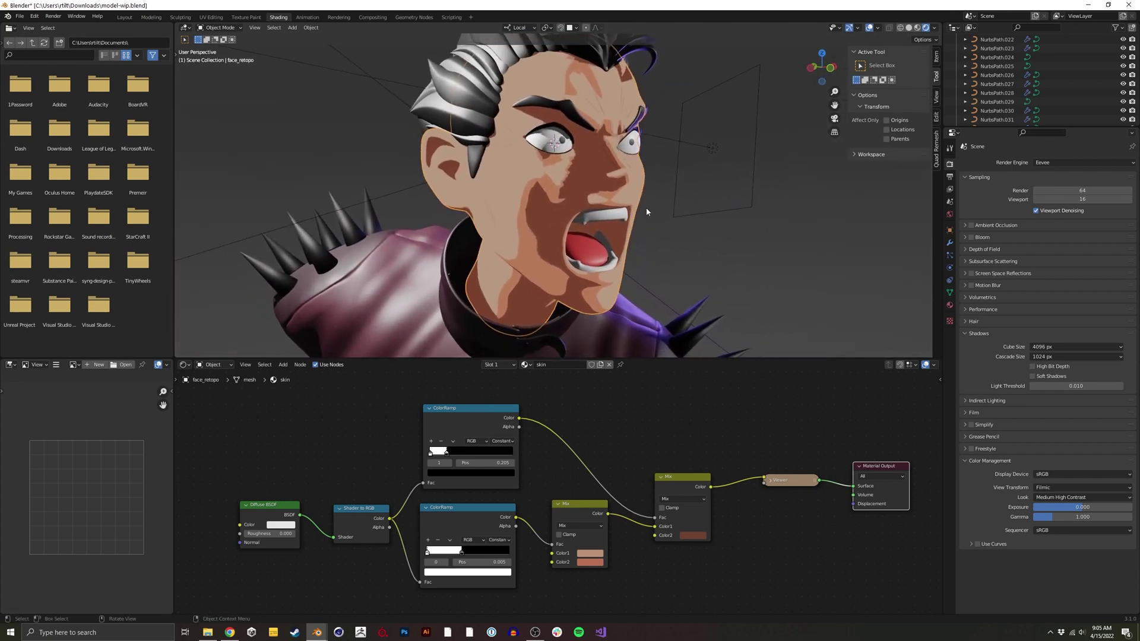
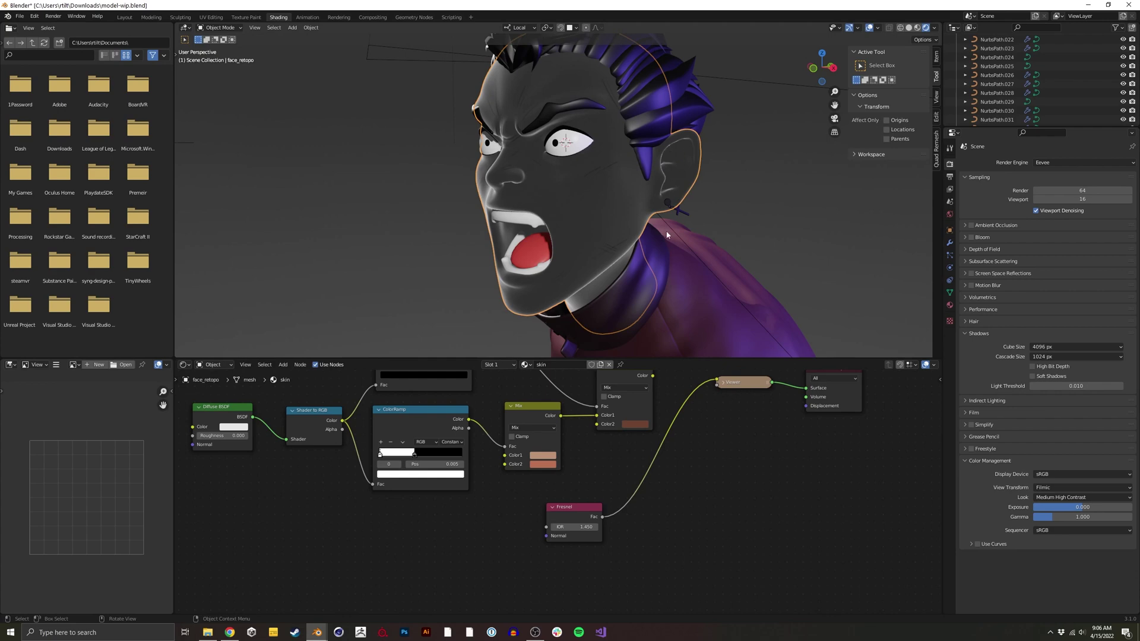
# - Insert a ColorRamp node between the Fresnel node and the Viewer
pyautogui.hotkey('shift', 'a')
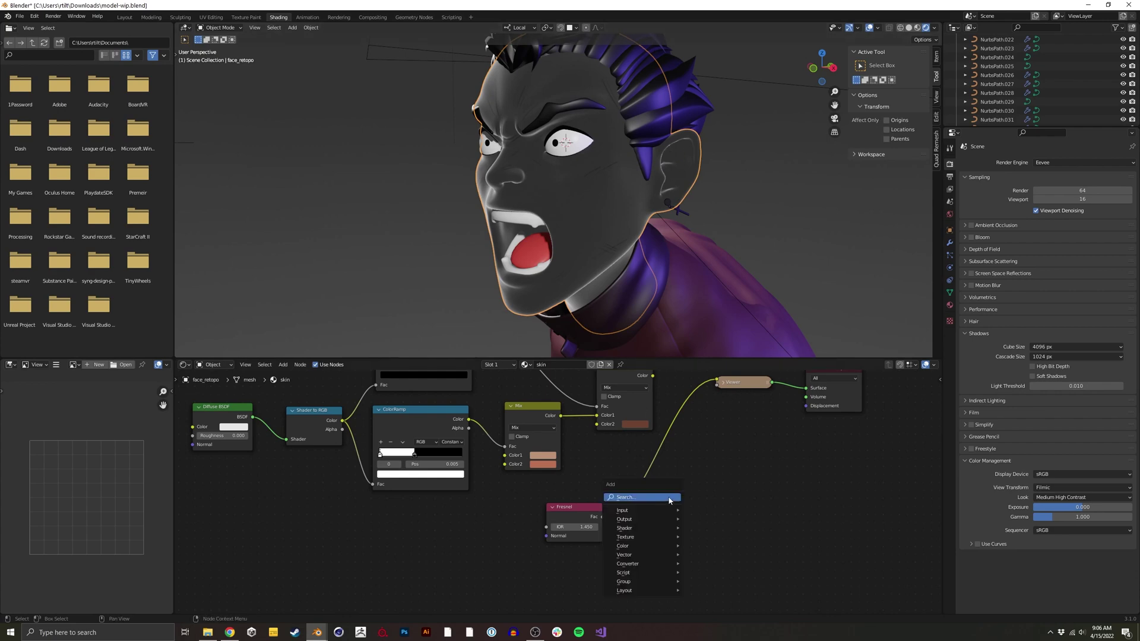
pyautogui.write('colo')
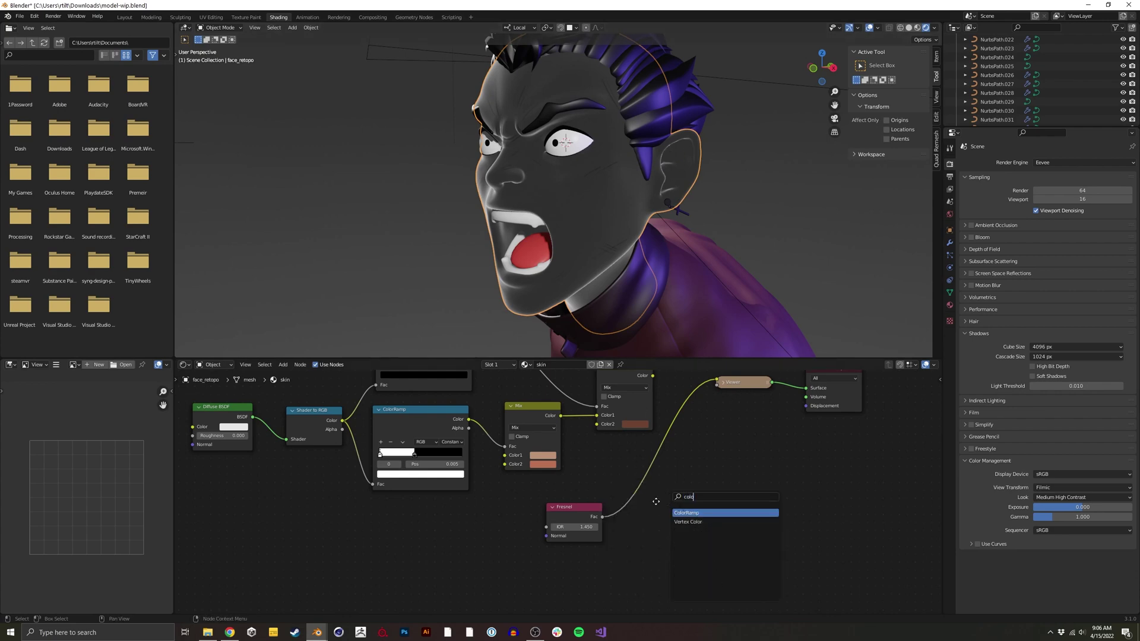
pyautogui.press('Return')
pyautogui.click(683, 522)
# - Set the Fresnel ColorRamp's interpolation to Constant and move its white stop close to the black stop
pyautogui.click(713, 516)
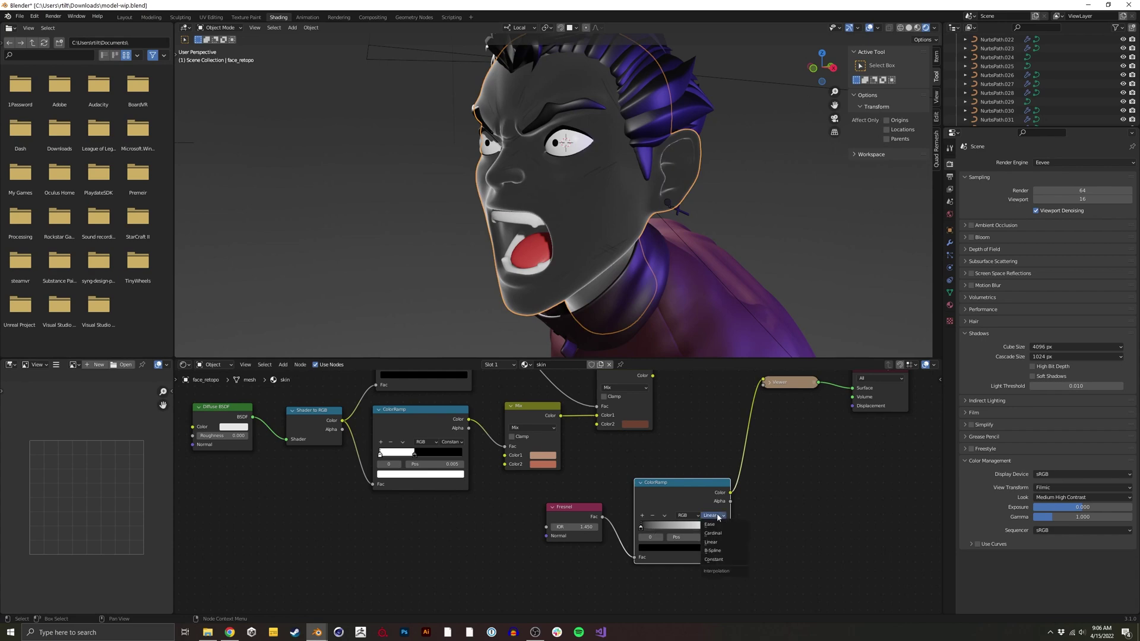
pyautogui.click(725, 560)
pyautogui.moveTo(724, 527); pyautogui.dragTo(639, 531)
pyautogui.moveTo(681, 491); pyautogui.dragTo(676, 491)
# - Reposition the Fresnel and its ColorRamp, and insert a duplicate of the second Mix node on the link to the Viewer
pyautogui.moveTo(534, 586); pyautogui.dragTo(688, 502)
pyautogui.moveTo(688, 502); pyautogui.dragTo(602, 525)
pyautogui.moveTo(631, 453); pyautogui.dragTo(541, 505, button='middle')
pyautogui.click(540, 419)
pyautogui.hotkey('shift', 'd')
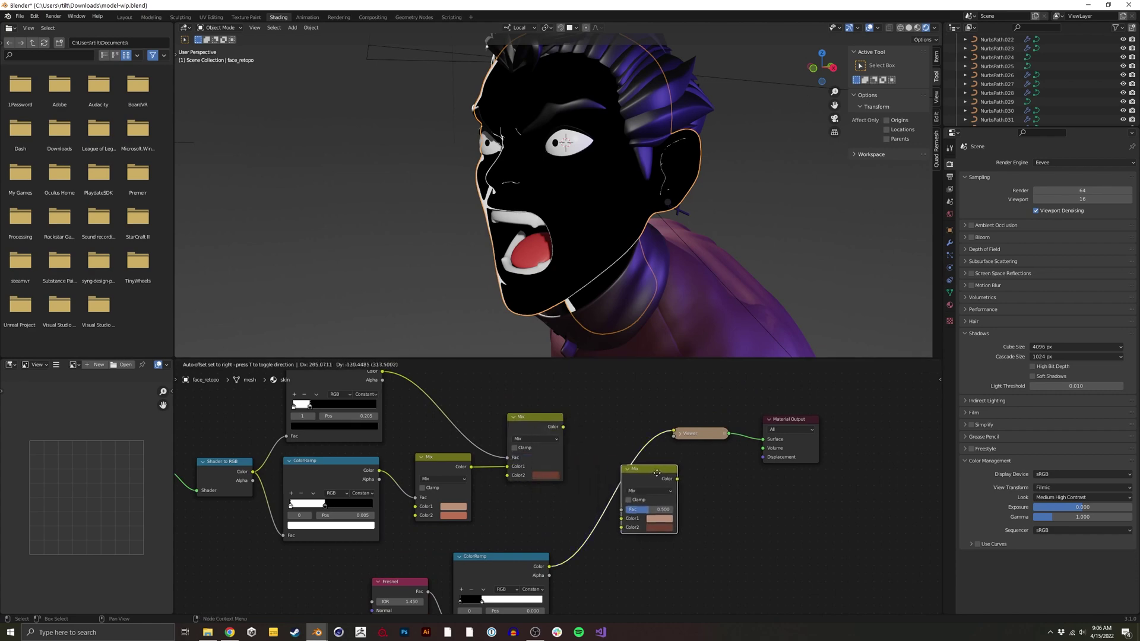
pyautogui.click(618, 466)
pyautogui.moveTo(603, 483); pyautogui.dragTo(626, 478)
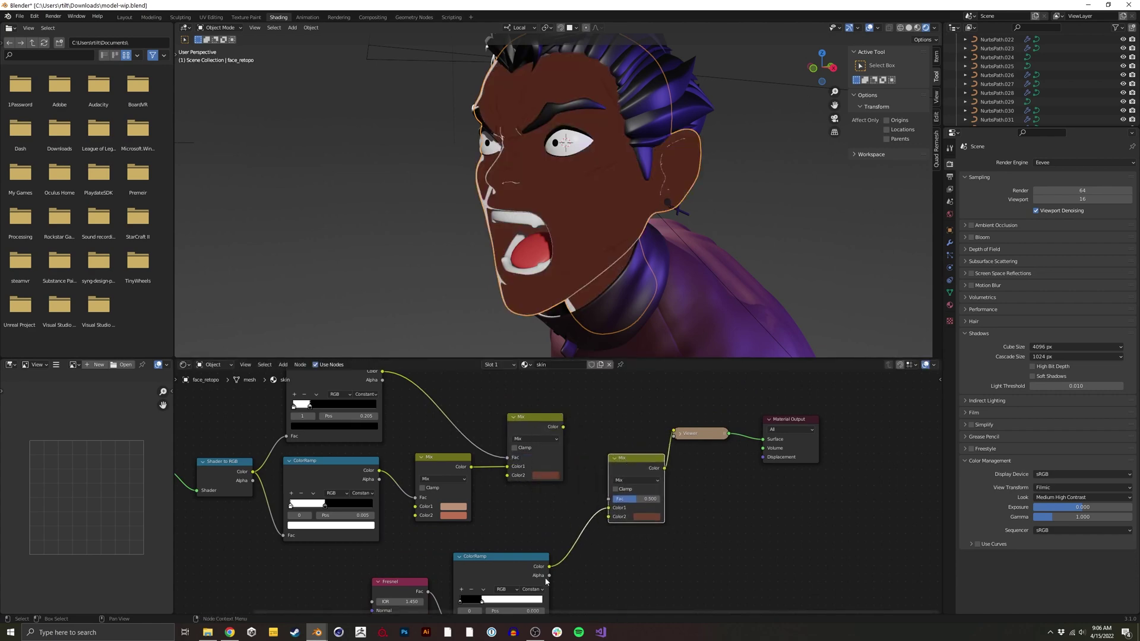
# - Rewire the third Mix node so the Fresnel ColorRamp drives its Fac and the second Mix node feeds Color1
pyautogui.click(592, 530)
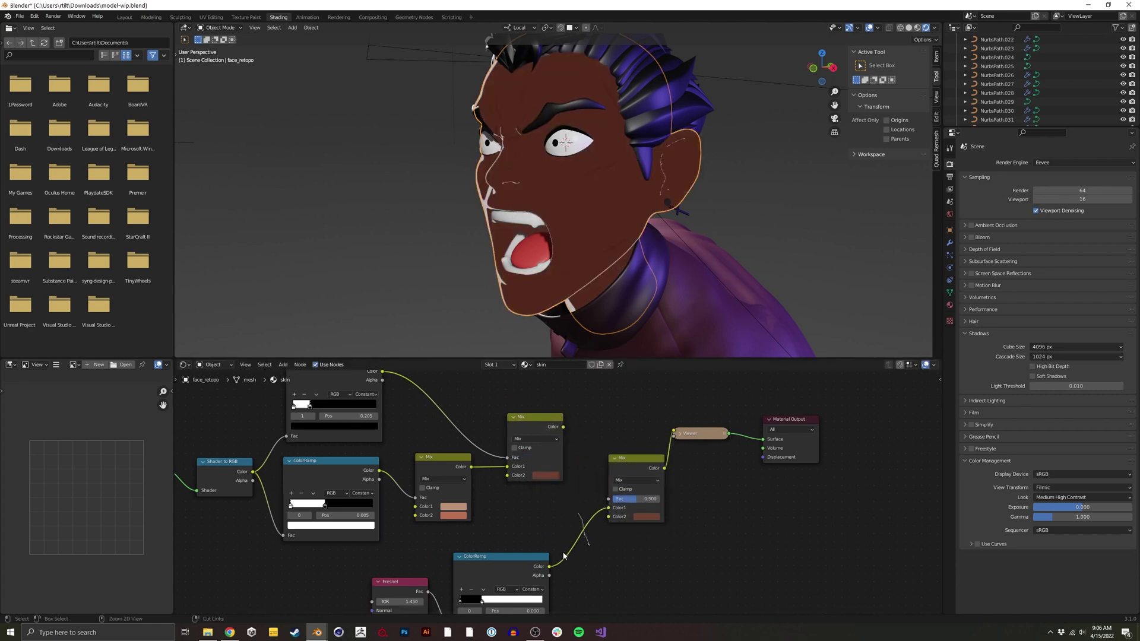
pyautogui.keyDown('ctrl'); pyautogui.moveTo(563, 555); pyautogui.dragTo(555, 563, button='right'); pyautogui.keyUp('ctrl')
pyautogui.moveTo(549, 566); pyautogui.dragTo(608, 498)
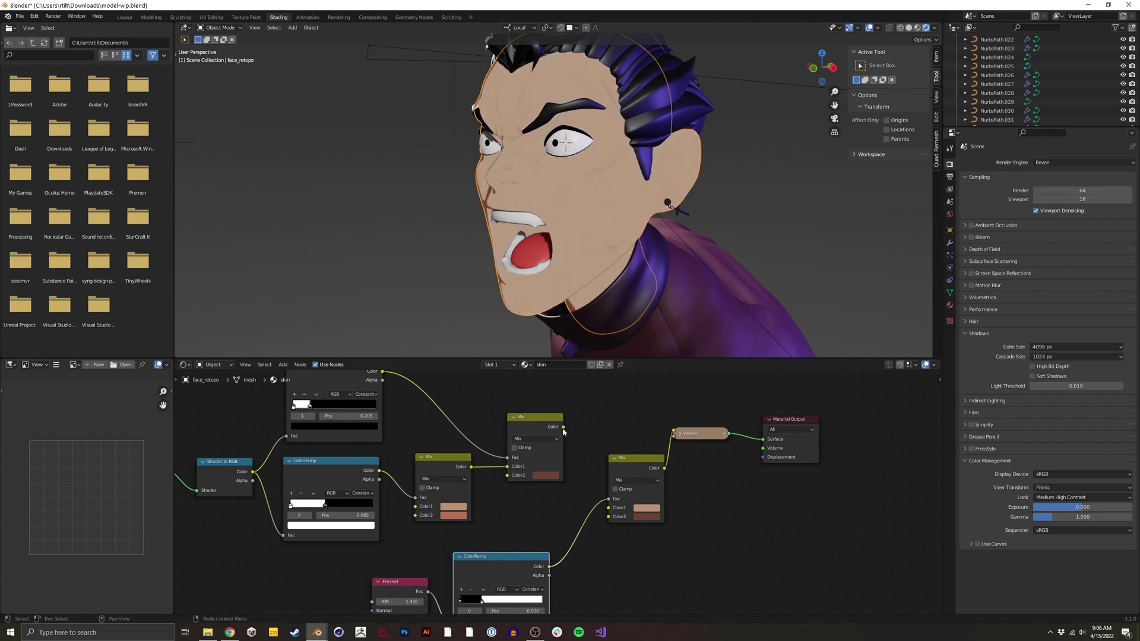
pyautogui.moveTo(563, 427); pyautogui.dragTo(609, 508)
# - Tidy the node tree by repositioning the third Mix node and moving the Fresnel and its ColorRamp above the others
pyautogui.moveTo(631, 461); pyautogui.dragTo(653, 405)
pyautogui.keyDown('ctrl'); pyautogui.moveTo(579, 472); pyautogui.dragTo(567, 535, button='middle'); pyautogui.keyUp('ctrl')
pyautogui.moveTo(448, 593); pyautogui.dragTo(569, 523)
pyautogui.press('g')
pyautogui.click(596, 408)
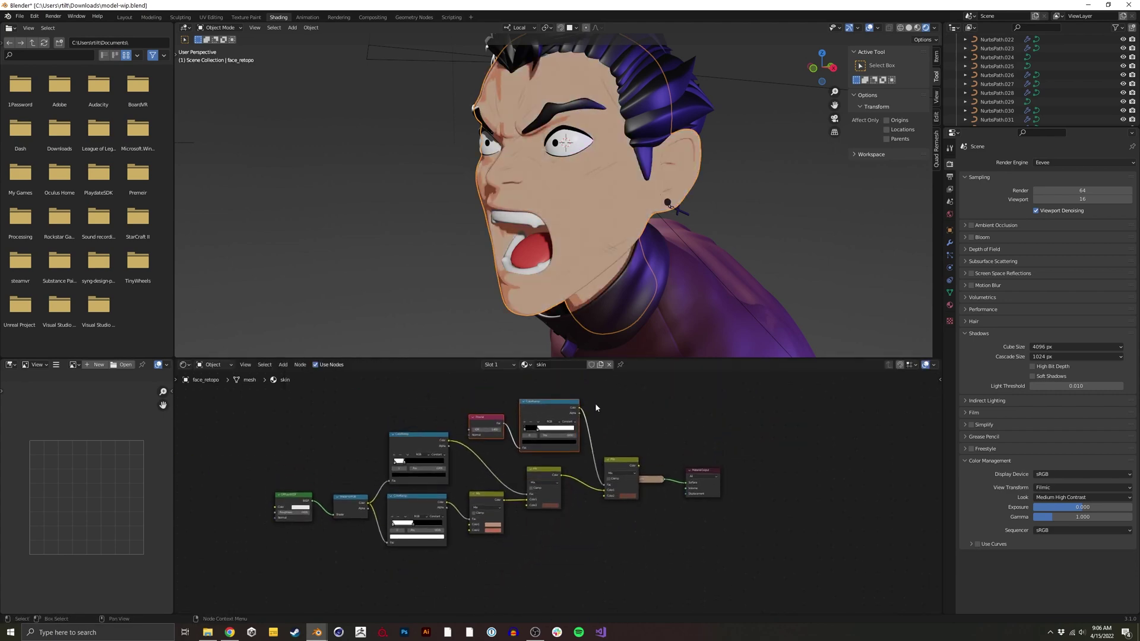
# - Spread out the skin node tree by repositioning the third Mix node, the Fresnel with its ColorRamp, the Material Output and the Viewer
pyautogui.keyDown('ctrl'); pyautogui.moveTo(596, 407); pyautogui.dragTo(554, 445, button='middle'); pyautogui.keyUp('ctrl')
pyautogui.moveTo(567, 458); pyautogui.dragTo(627, 398)
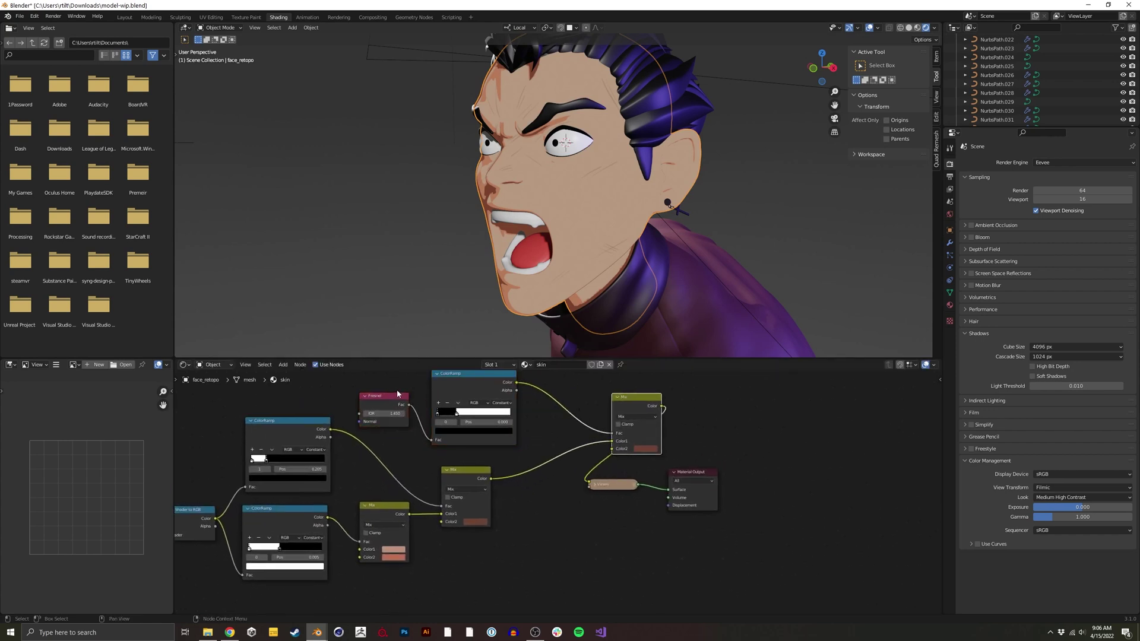
pyautogui.moveTo(377, 383); pyautogui.dragTo(485, 414)
pyautogui.press('g')
pyautogui.click(537, 402)
pyautogui.moveTo(636, 523); pyautogui.dragTo(609, 567, button='middle')
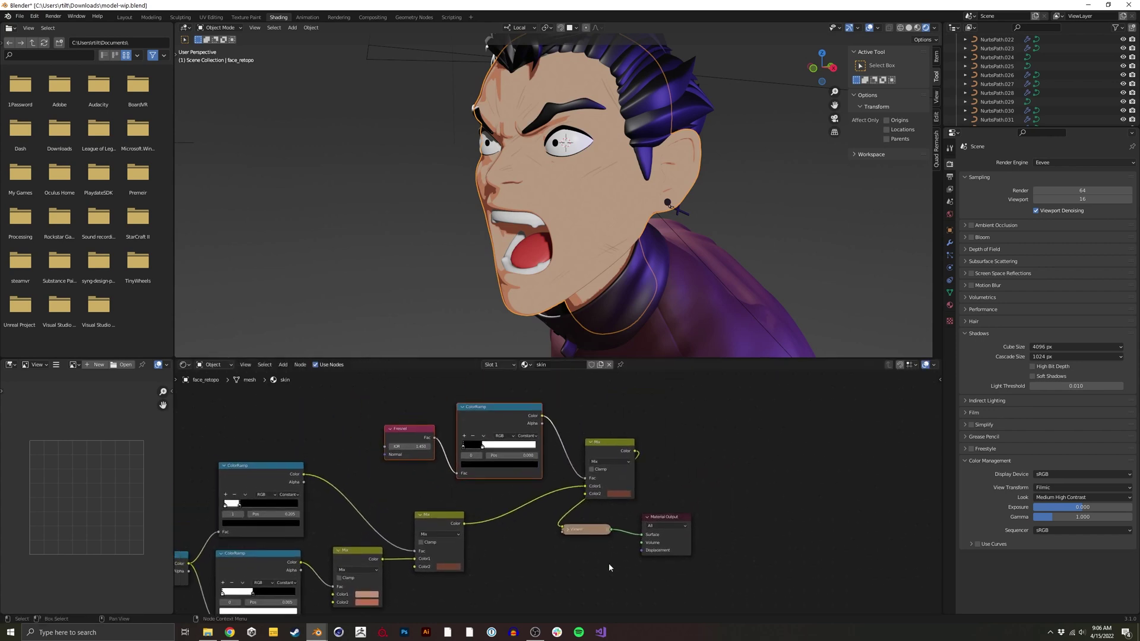
pyautogui.moveTo(689, 521); pyautogui.dragTo(798, 444)
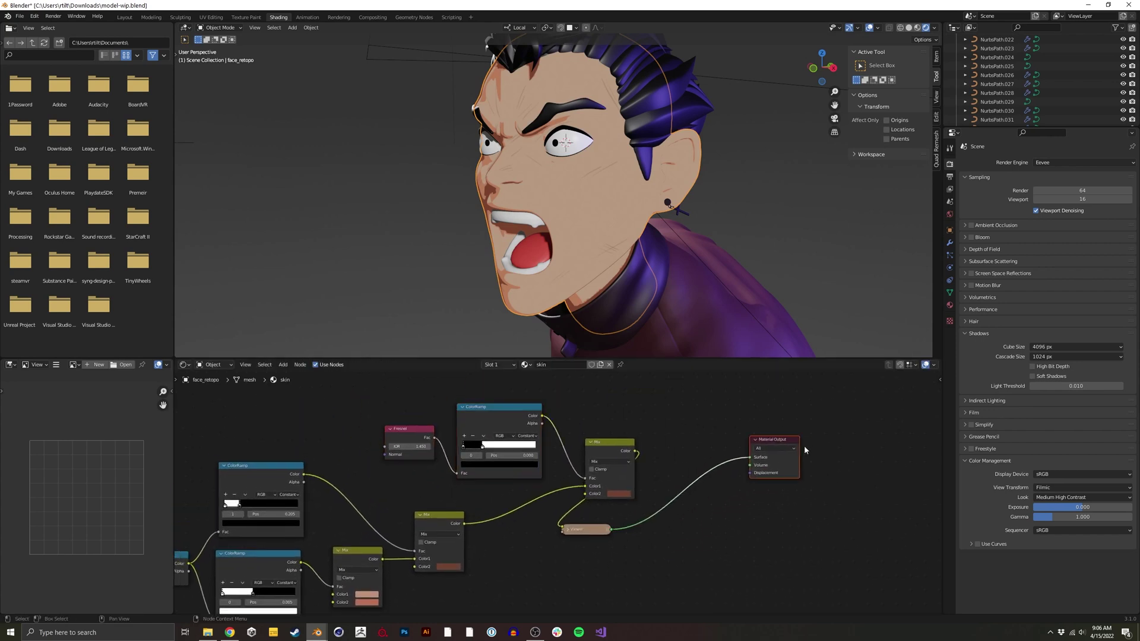
pyautogui.moveTo(587, 538); pyautogui.dragTo(722, 464)
# - Set the third Mix node's Color2 to black for the Fresnel edge, and deselect the face
pyautogui.scroll(1, 634, 497)
pyautogui.click(634, 496)
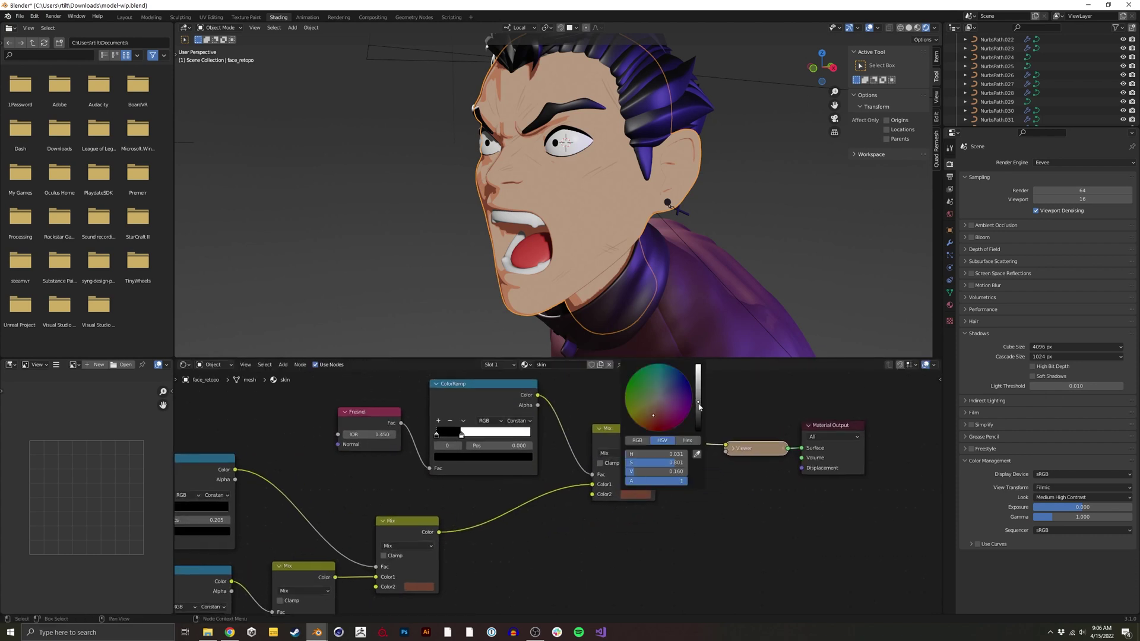
pyautogui.moveTo(698, 407); pyautogui.dragTo(694, 467)
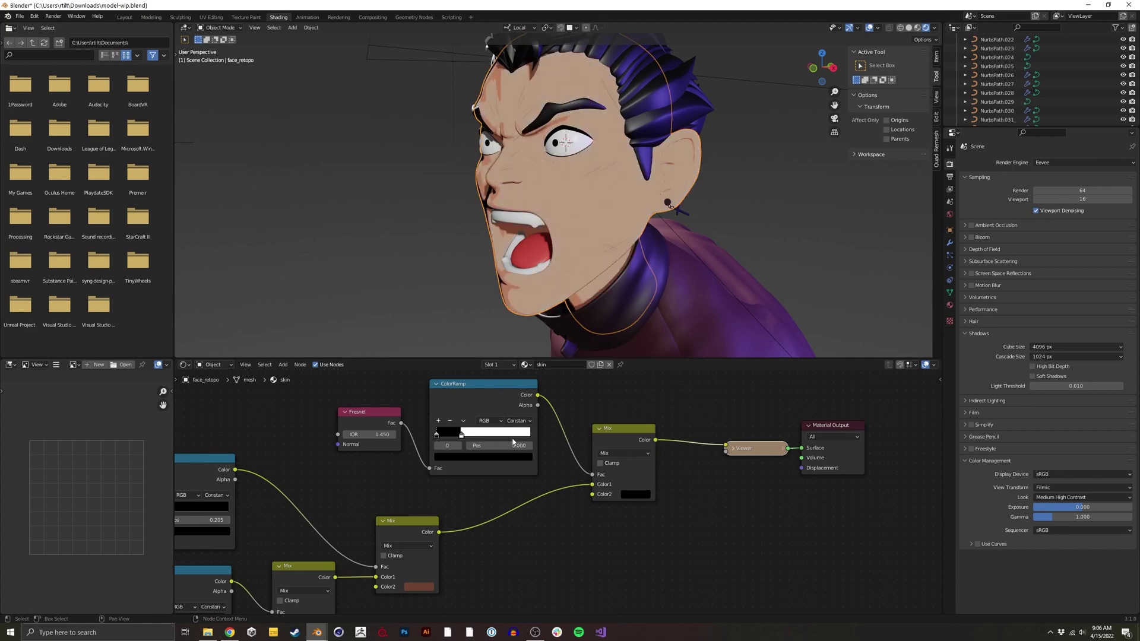
pyautogui.moveTo(493, 456); pyautogui.dragTo(547, 450, button='middle')
pyautogui.click(459, 303)
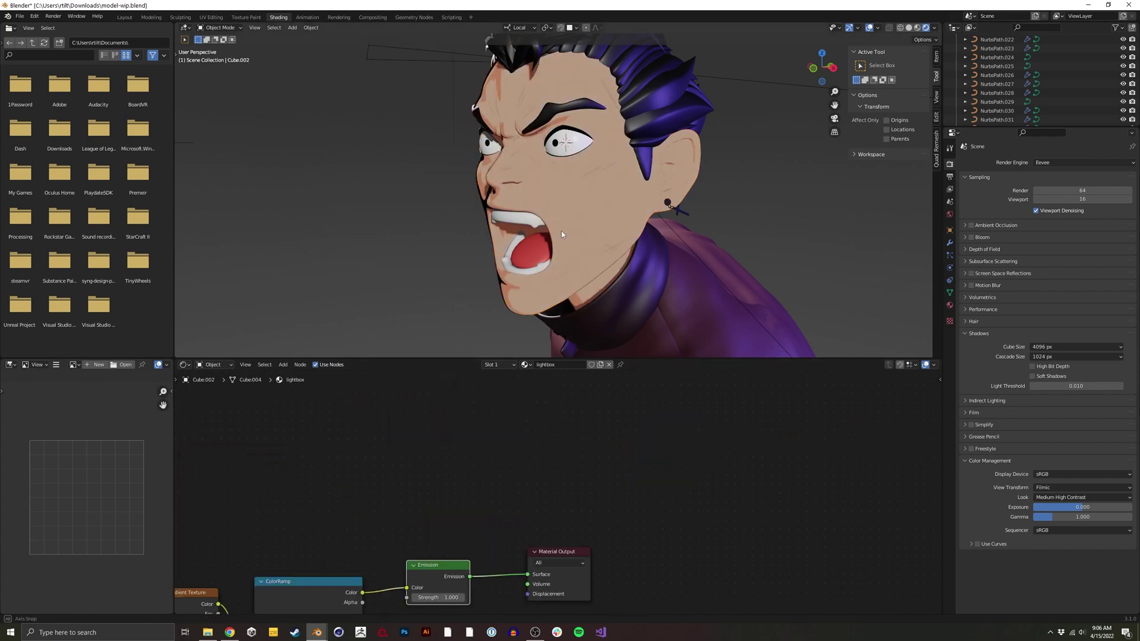
# - Select the face mesh and add a Solidify modifier with a thickness of -0.18 m
pyautogui.moveTo(561, 230); pyautogui.dragTo(625, 191, button='middle')
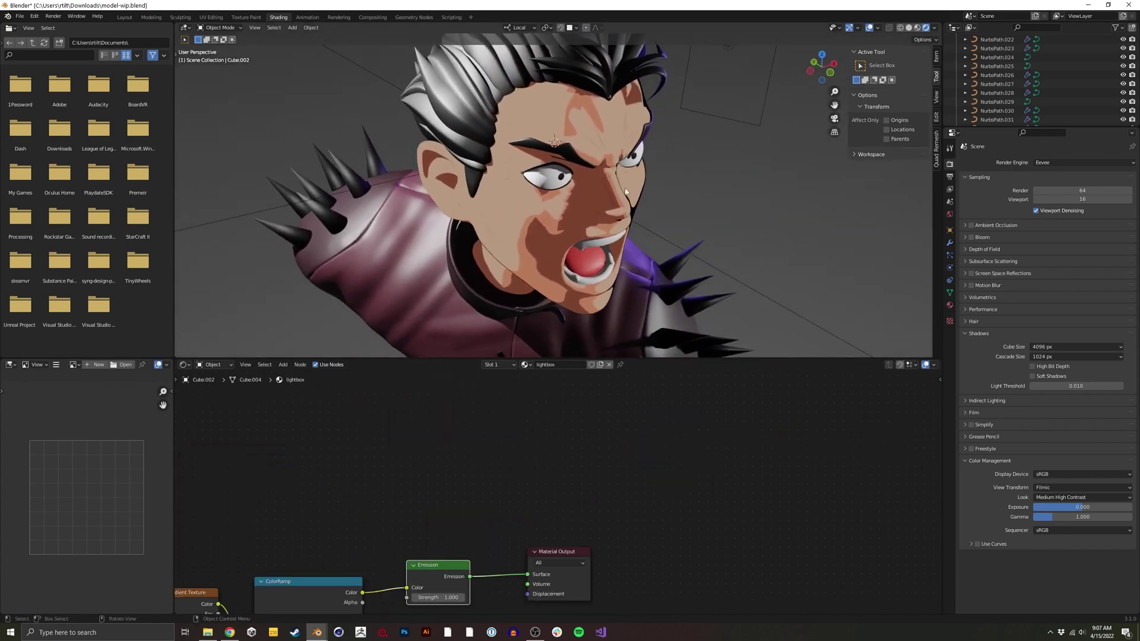
pyautogui.moveTo(634, 269); pyautogui.dragTo(541, 250, button='middle')
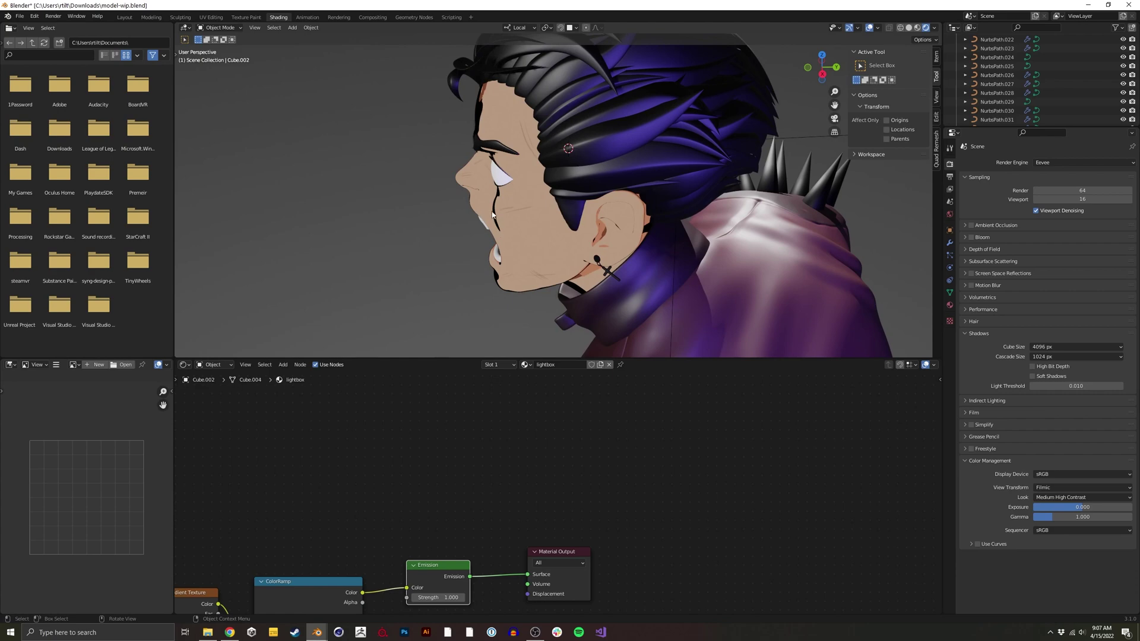
pyautogui.moveTo(524, 217); pyautogui.dragTo(578, 217, button='middle')
pyautogui.scroll(4, 540, 240)
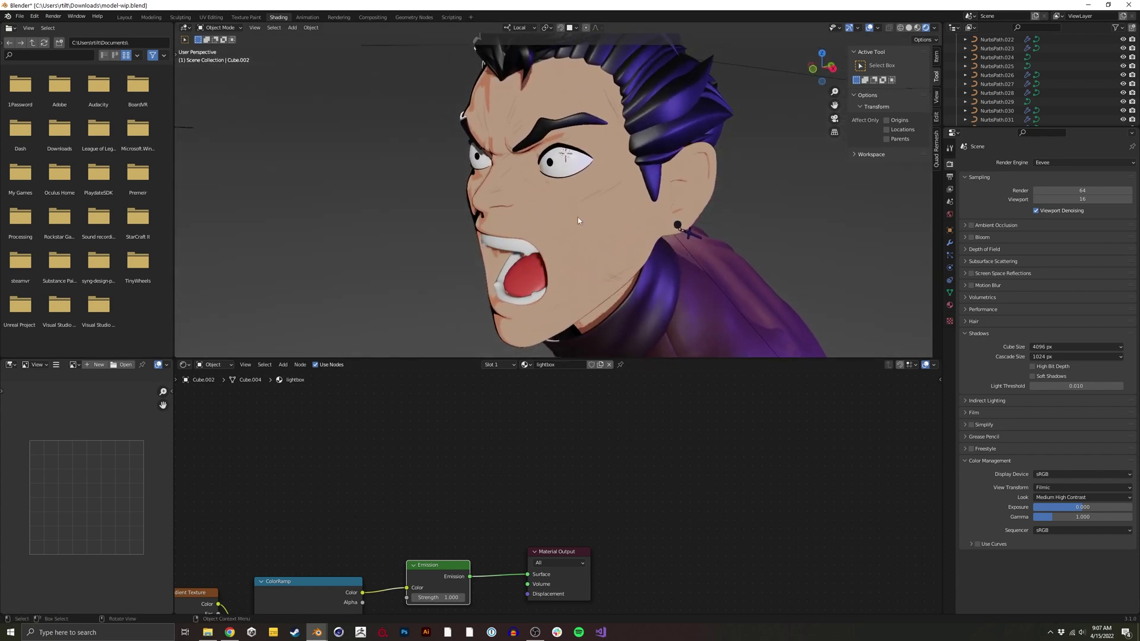
pyautogui.click(583, 220)
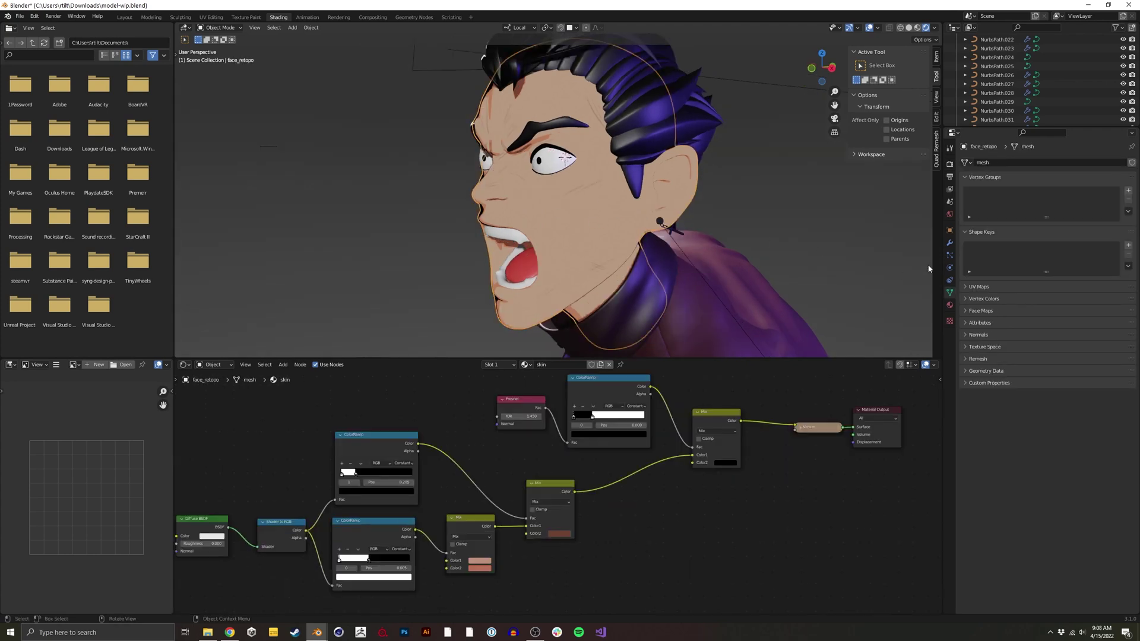
pyautogui.click(950, 243)
pyautogui.click(1009, 161)
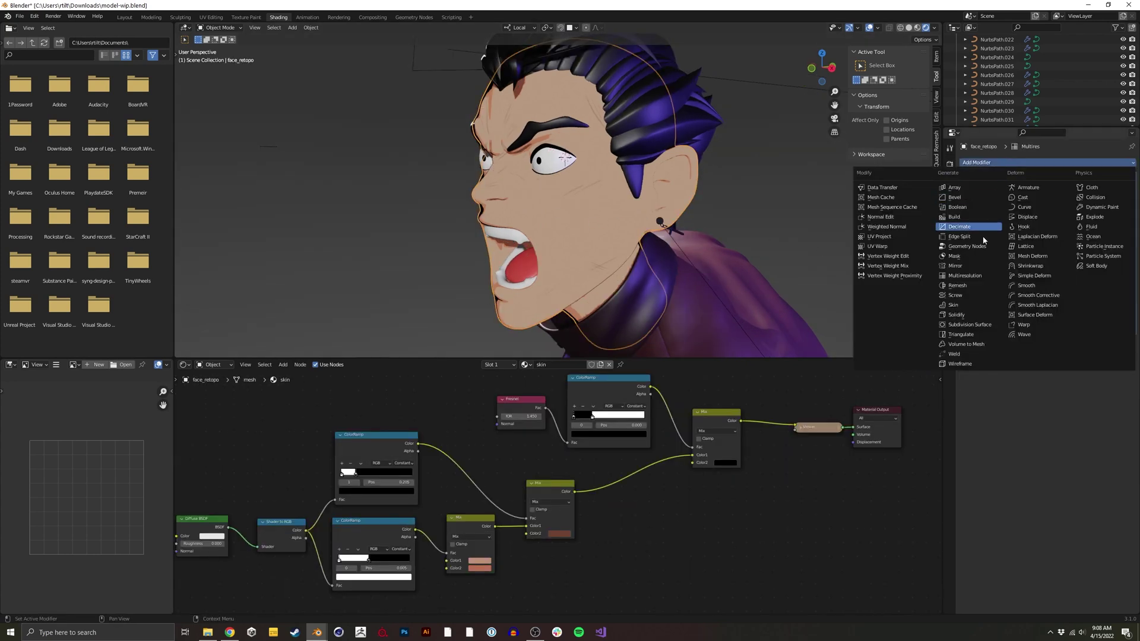
pyautogui.click(972, 315)
pyautogui.moveTo(1063, 367)
pyautogui.mouseDown()
pyautogui.moveTo(1095, 368)
pyautogui.moveTo(1051, 370)
pyautogui.mouseUp()
pyautogui.moveTo(596, 202)
pyautogui.mouseDown(button='middle')
pyautogui.moveTo(654, 200)
pyautogui.moveTo(588, 199)
pyautogui.mouseUp(button='middle')
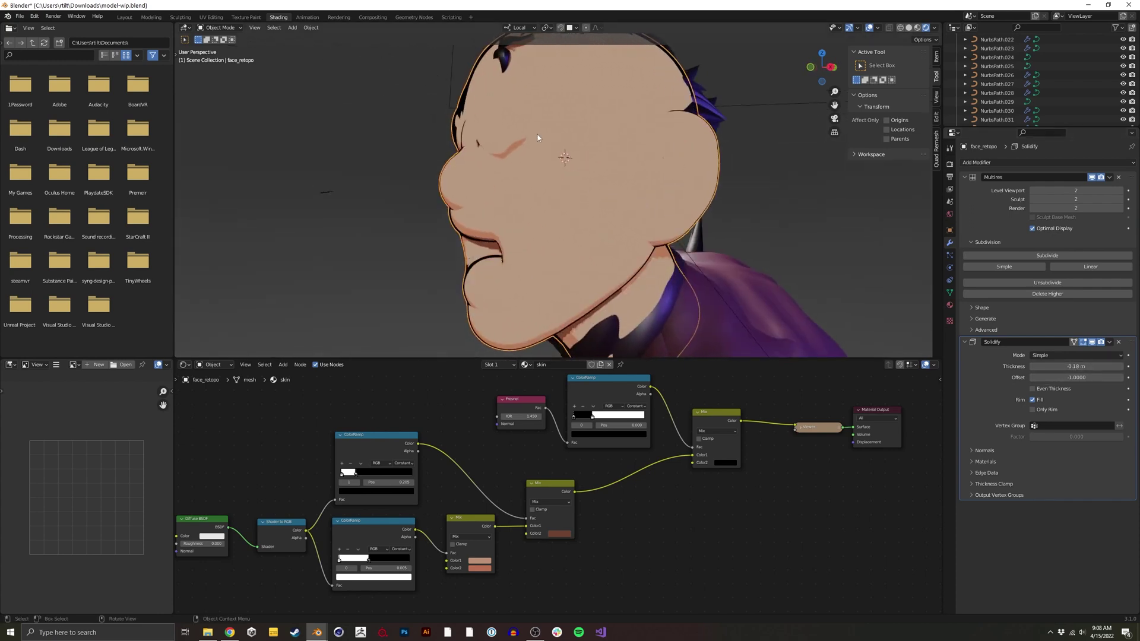
# - Add a second material to the face, change its surface to an Emission shader and name it outline
pyautogui.click(949, 305)
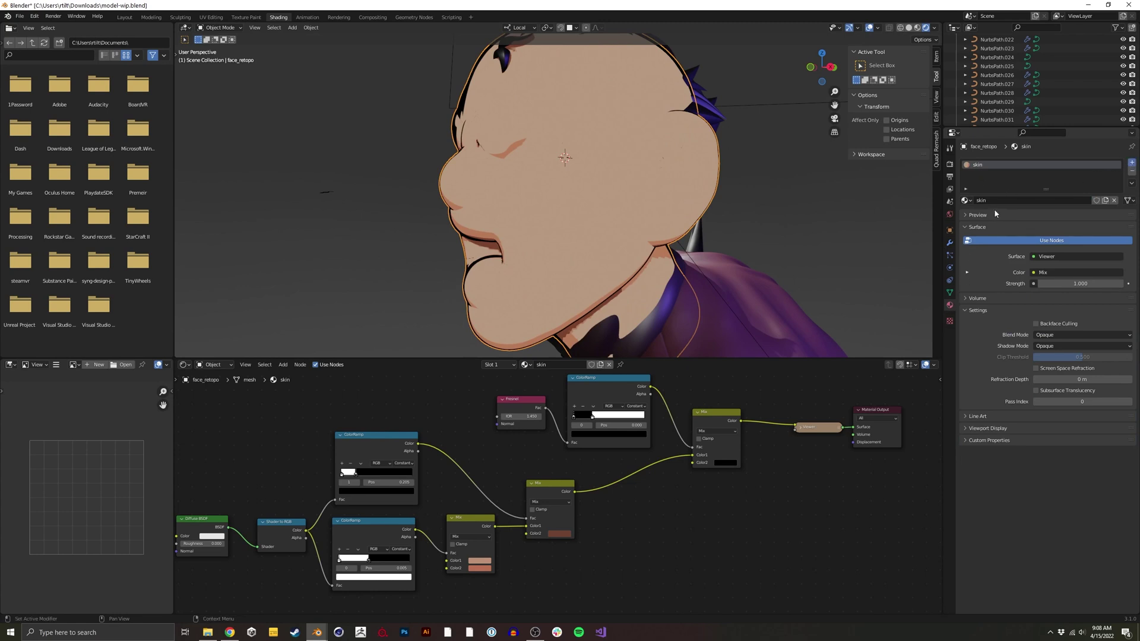
pyautogui.click(998, 224)
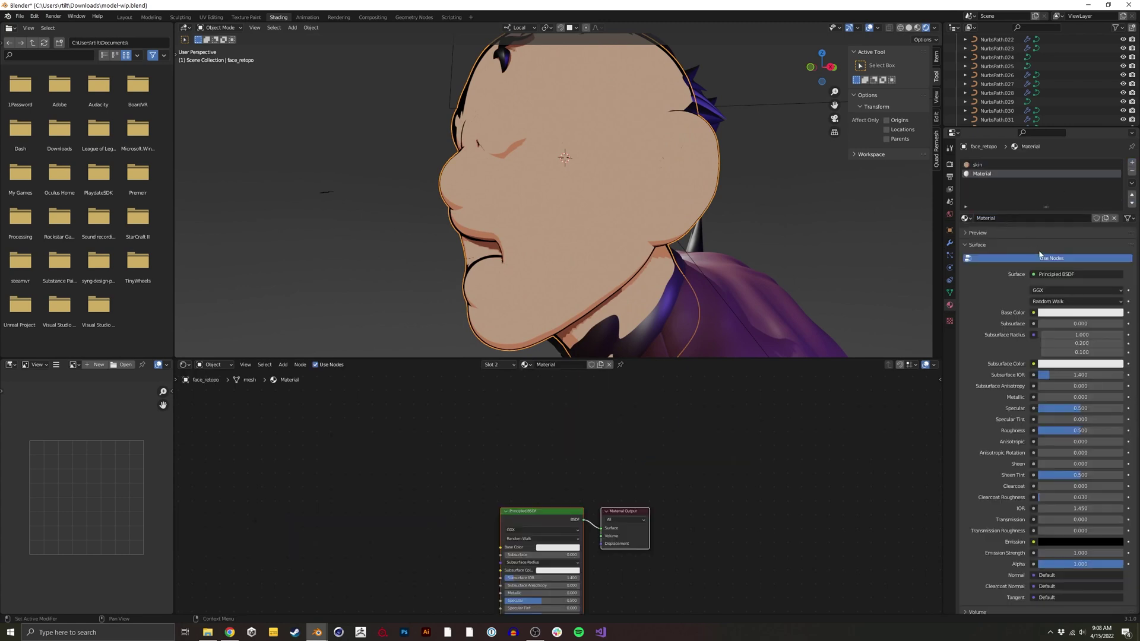
pyautogui.click(1069, 275)
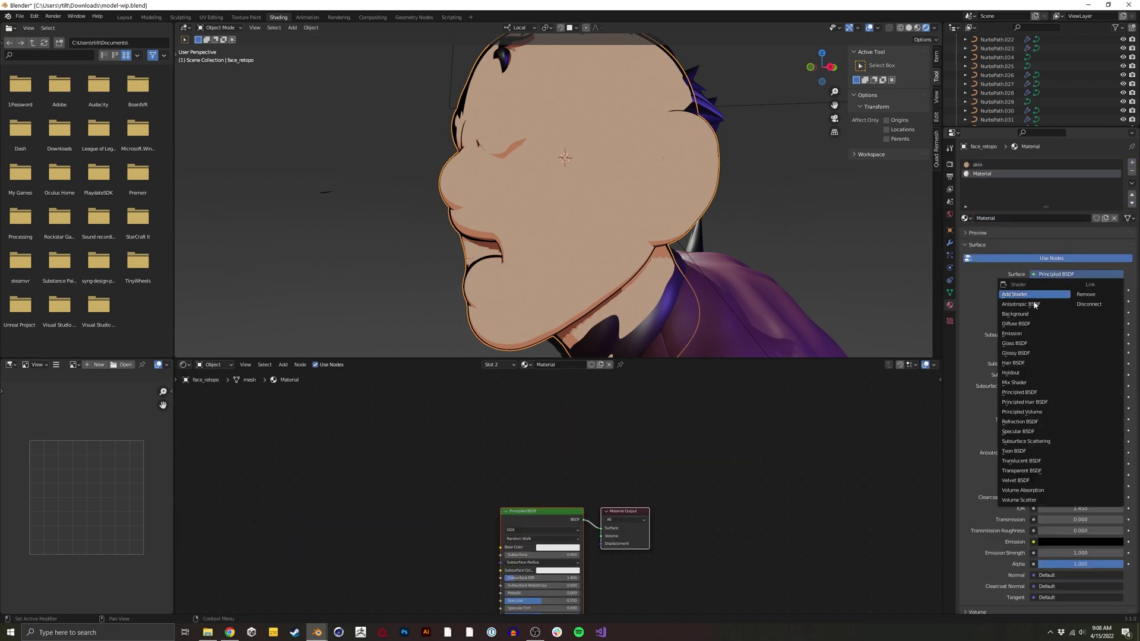
pyautogui.click(1033, 333)
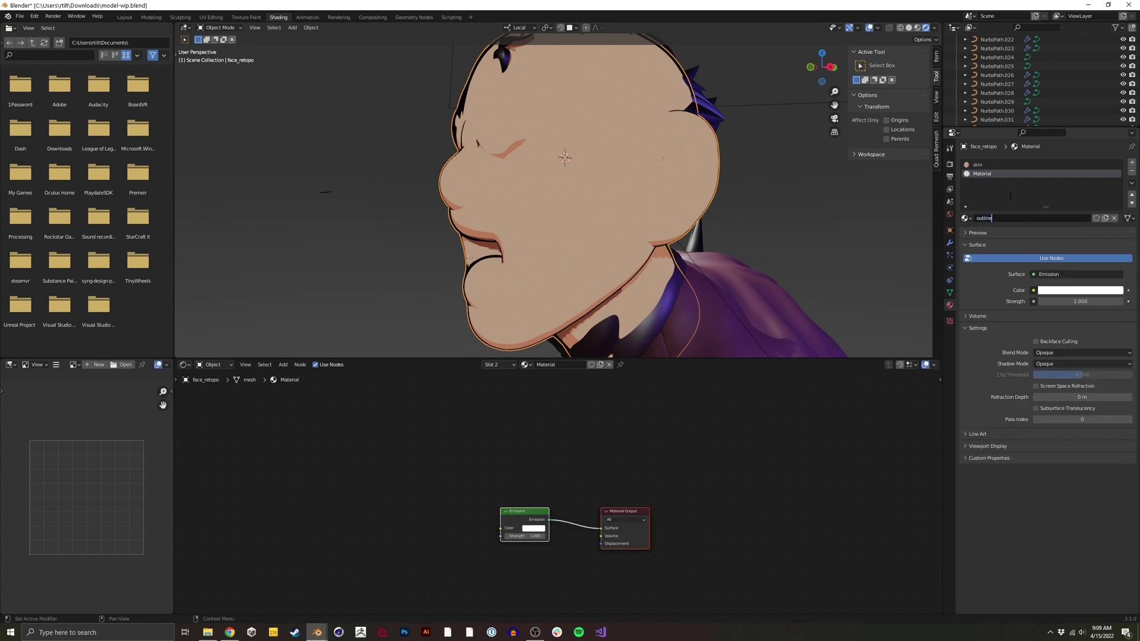
pyautogui.press('Return')
# - Set the outline material's emission color to black, its Shadow Mode to None, and enable Backface Culling
pyautogui.click(1065, 292)
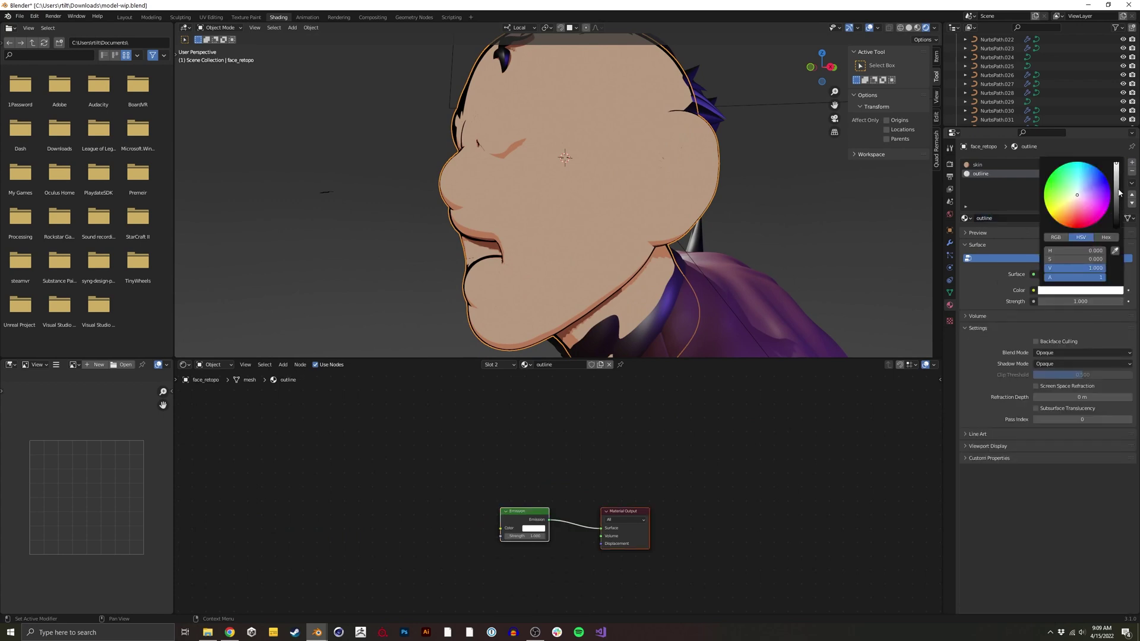
pyautogui.moveTo(1120, 192); pyautogui.dragTo(1117, 229)
pyautogui.click(1054, 363)
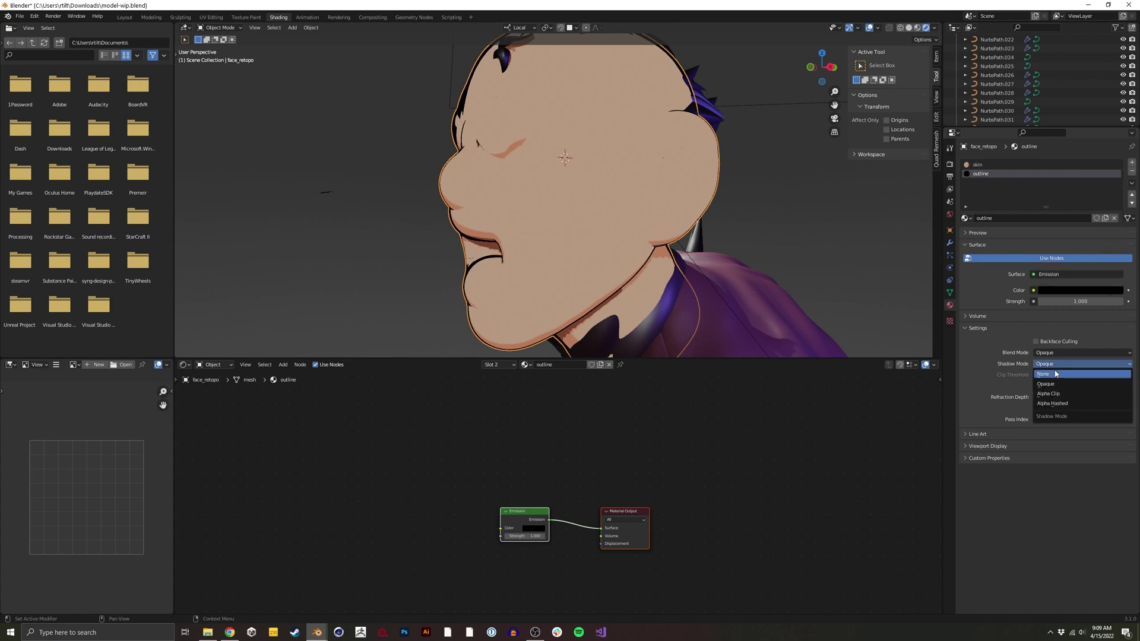
pyautogui.click(1055, 373)
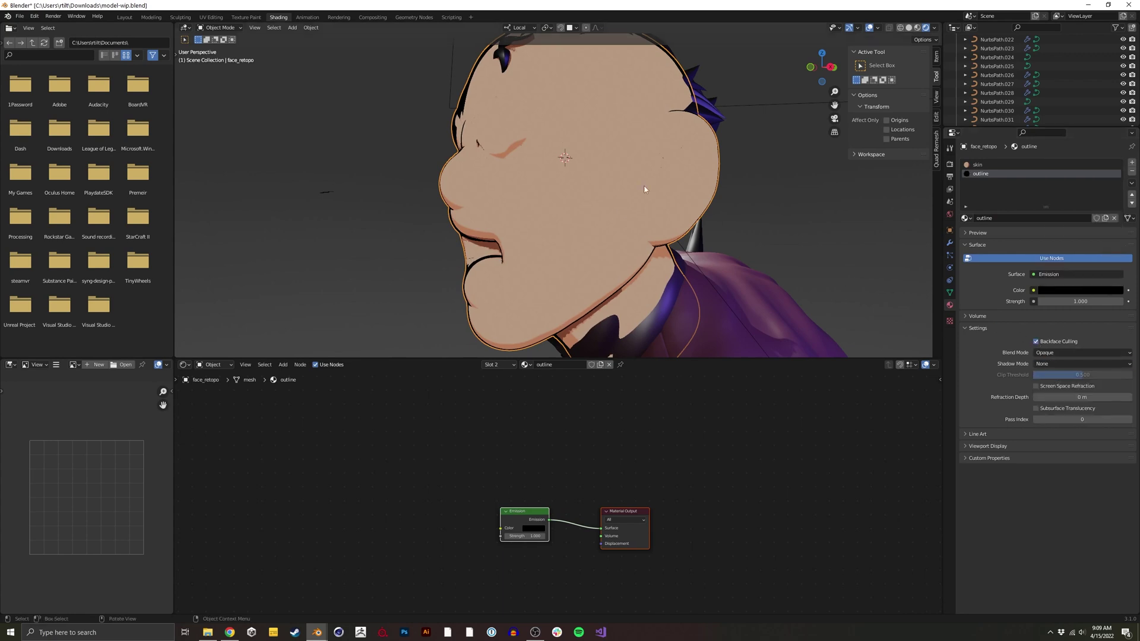
# - Set the Solidify modifier's Material Offset to 1, matching the outline material's slot, and flip its normals
pyautogui.click(950, 243)
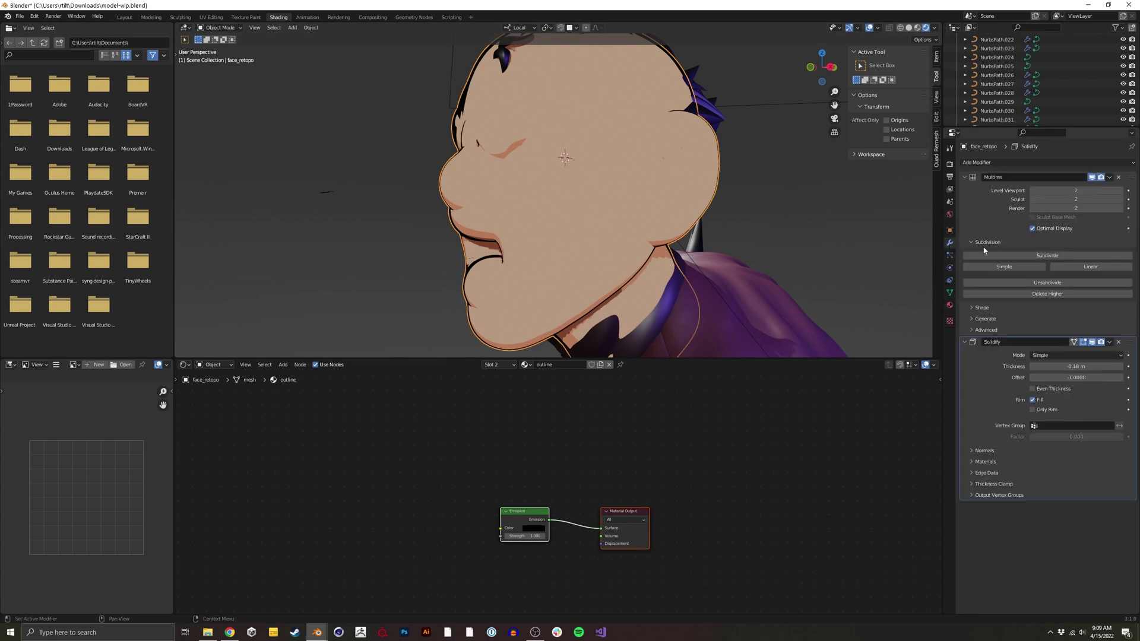
pyautogui.click(981, 461)
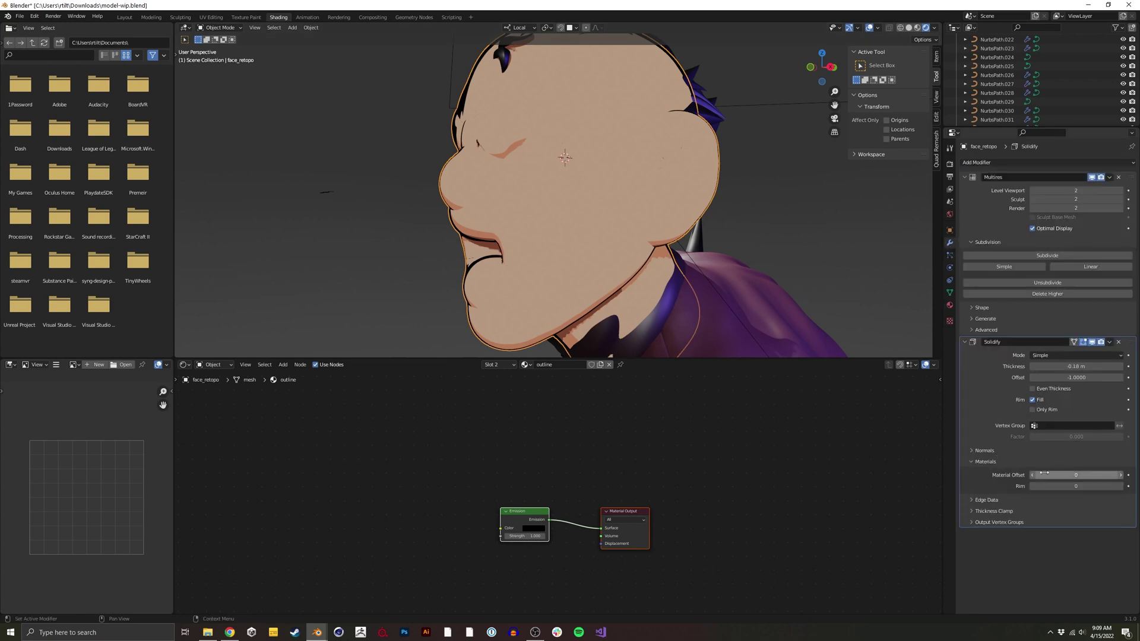
pyautogui.click(950, 305)
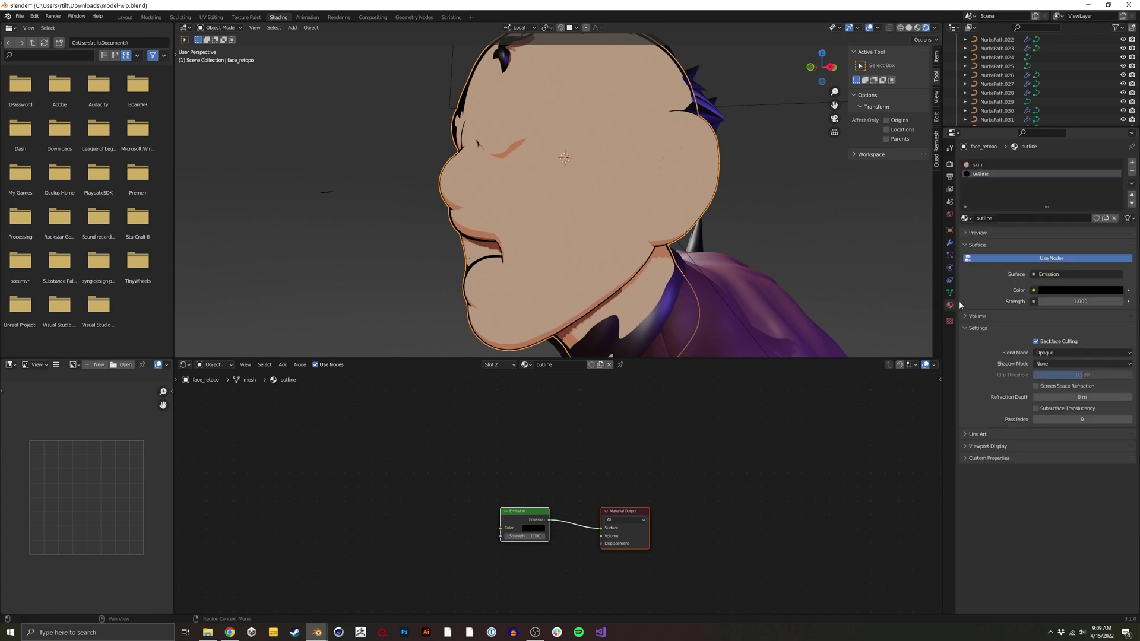
pyautogui.click(978, 165)
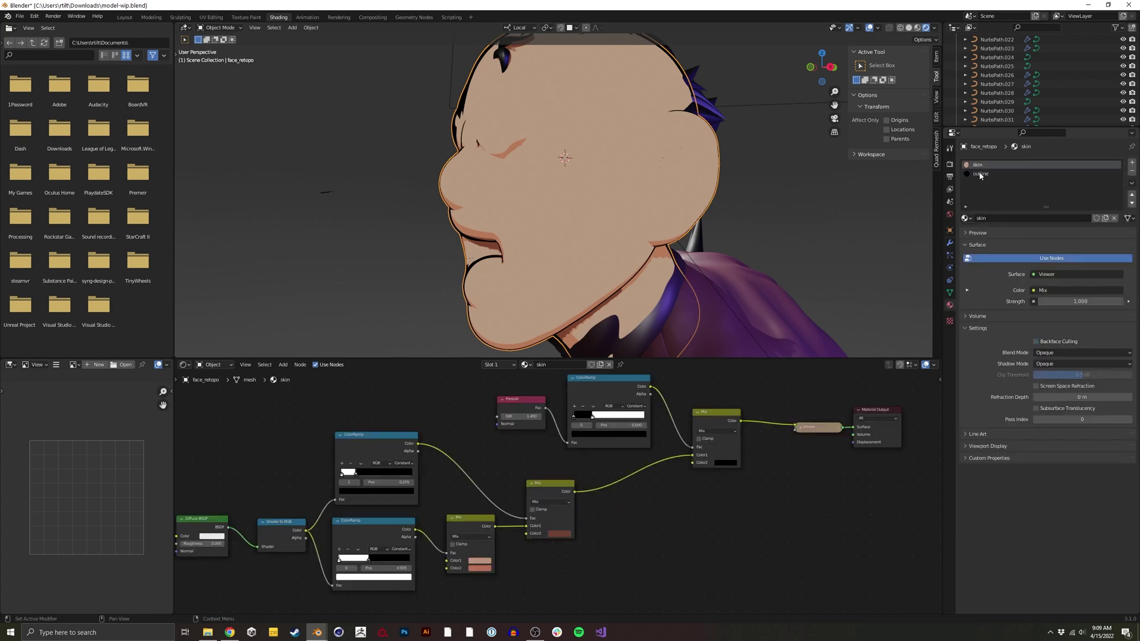
pyautogui.click(981, 174)
pyautogui.click(950, 244)
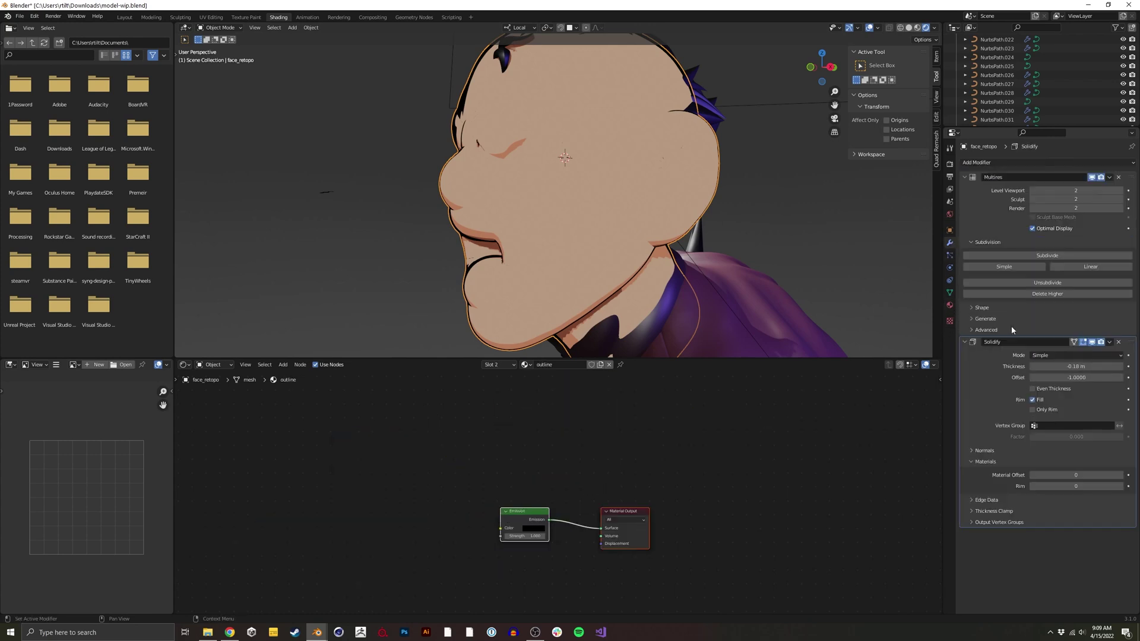
pyautogui.click(1121, 475)
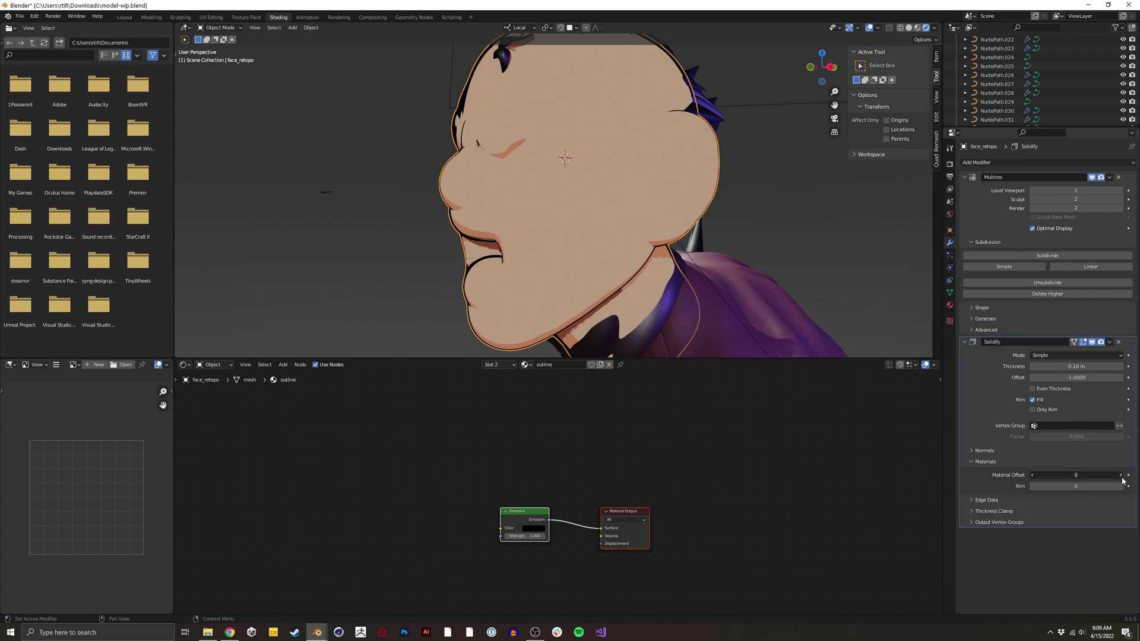
pyautogui.click(986, 452)
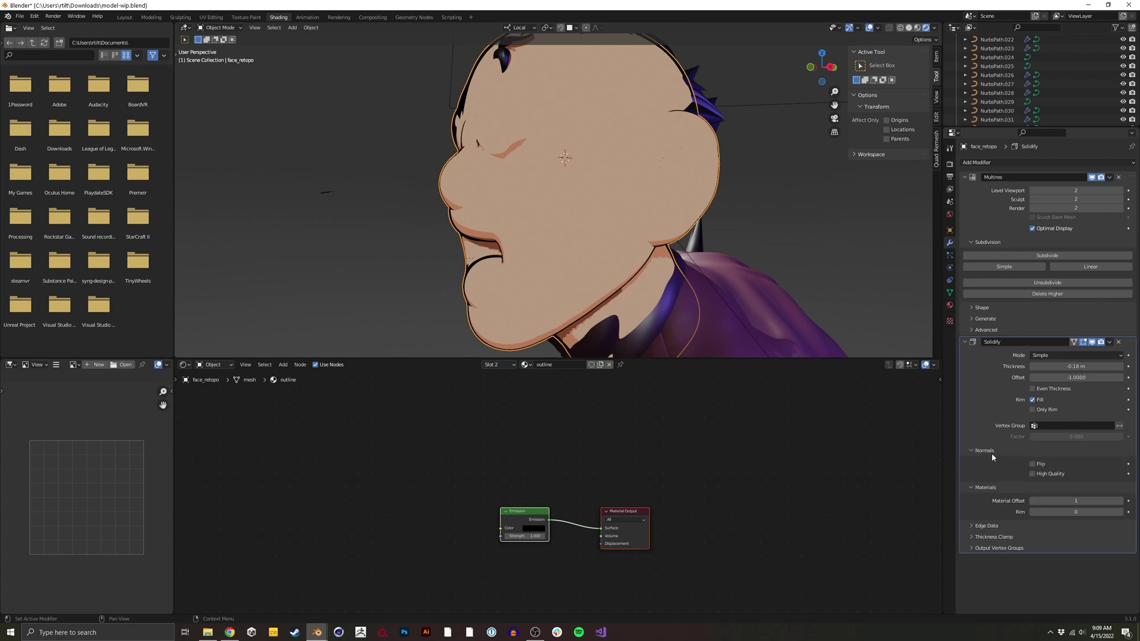
pyautogui.click(1032, 464)
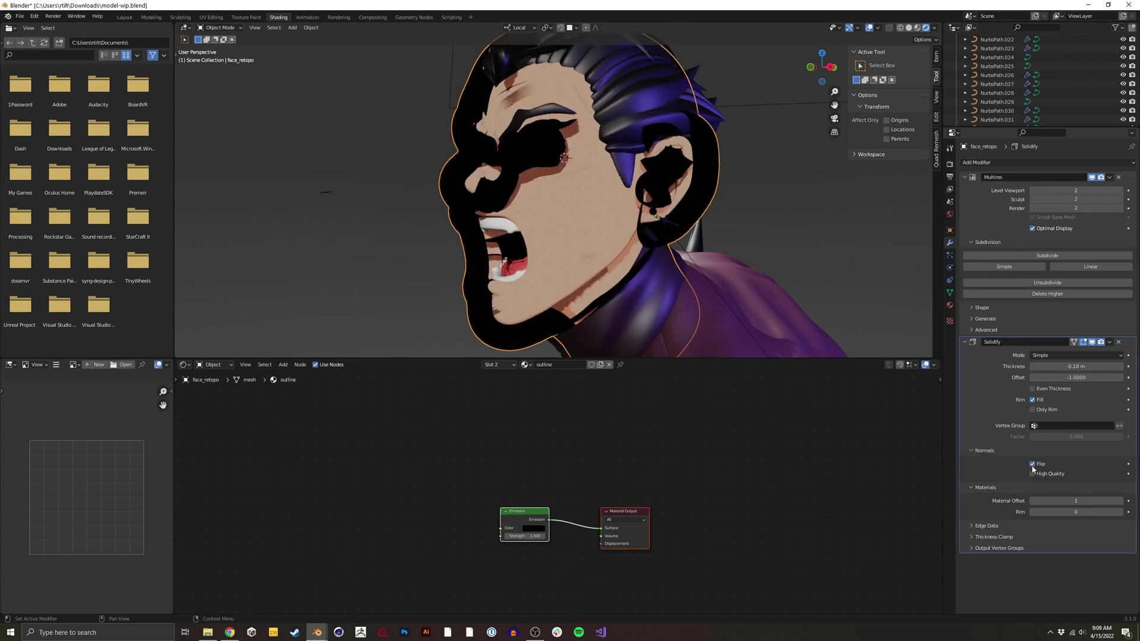
# - Thin the outline by setting the Solidify thickness to -0.011 m, and deselect the face
pyautogui.moveTo(648, 199); pyautogui.dragTo(596, 201, button='middle')
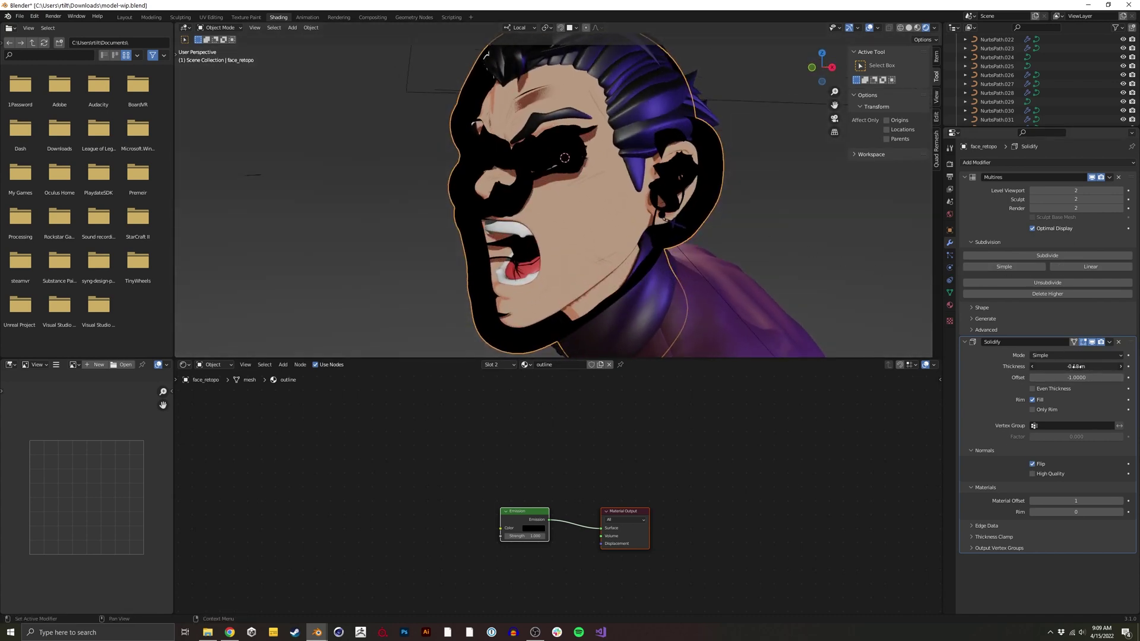
pyautogui.moveTo(1076, 366)
pyautogui.mouseDown()
pyautogui.moveTo(1139, 375)
pyautogui.moveTo(1086, 373)
pyautogui.mouseUp()
pyautogui.press('BackSpace')
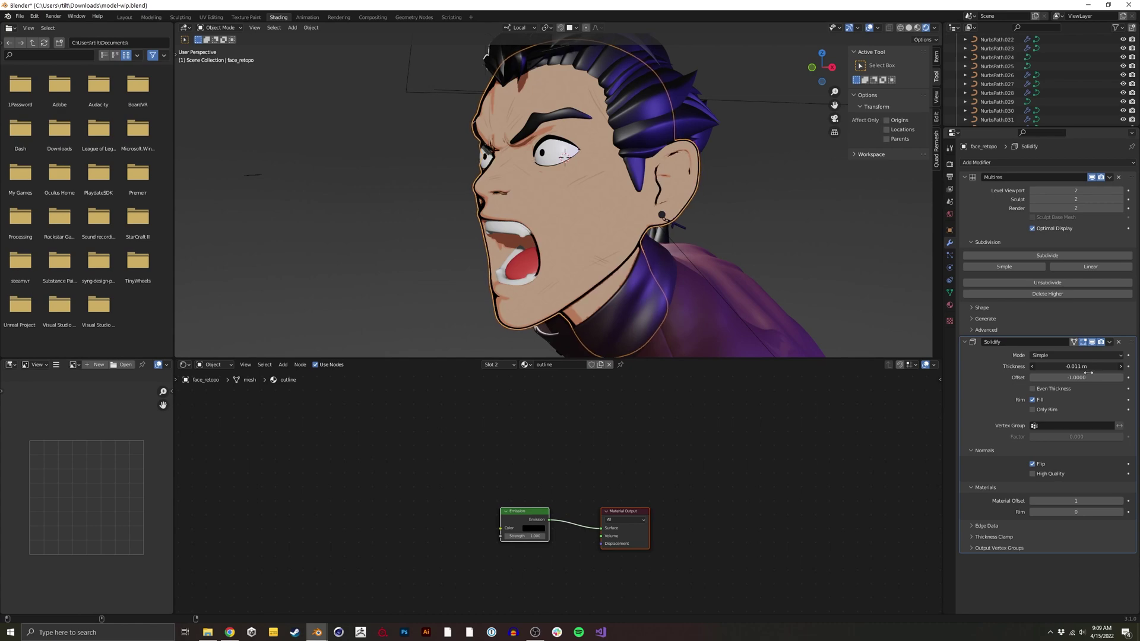
pyautogui.click(706, 183)
# - On the face's skin material, raise the white stop of the Fresnel color ramp slightly to thin the black edge lines, then deselect the face
pyautogui.moveTo(706, 184); pyautogui.dragTo(719, 140, button='middle')
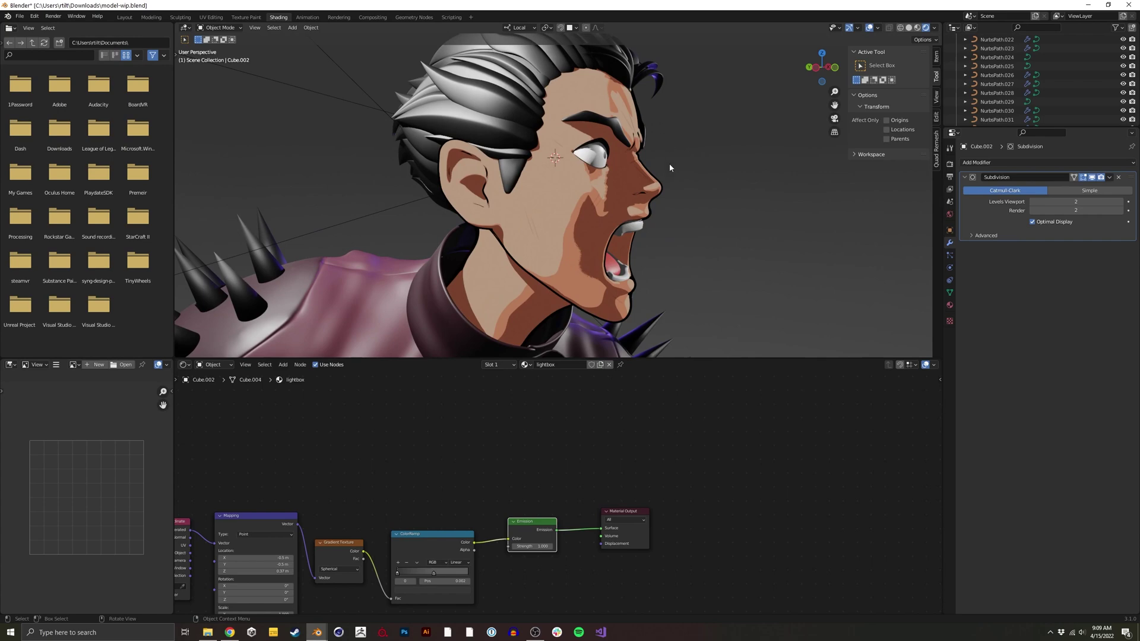
pyautogui.moveTo(670, 168); pyautogui.dragTo(538, 207, button='middle')
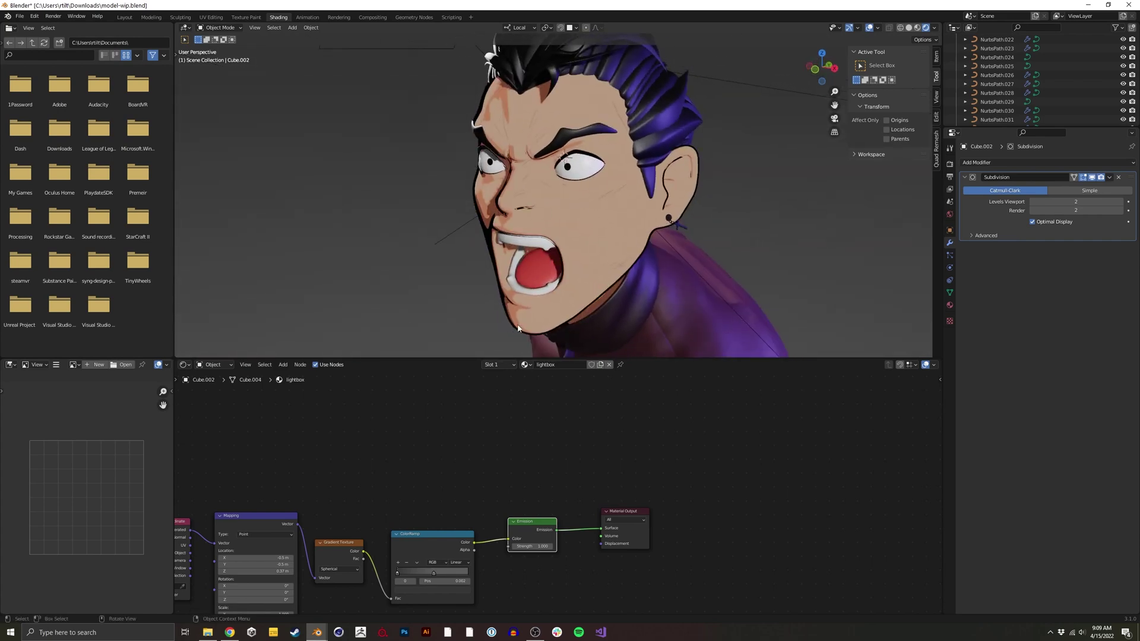
pyautogui.moveTo(537, 282); pyautogui.dragTo(510, 274, button='middle')
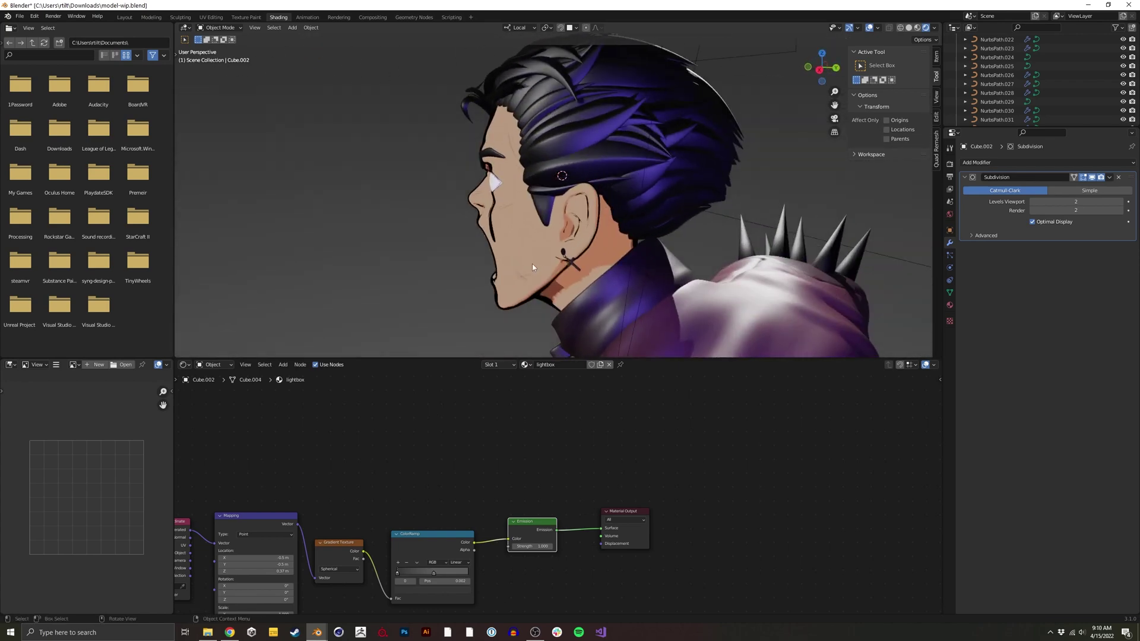
pyautogui.click(529, 283)
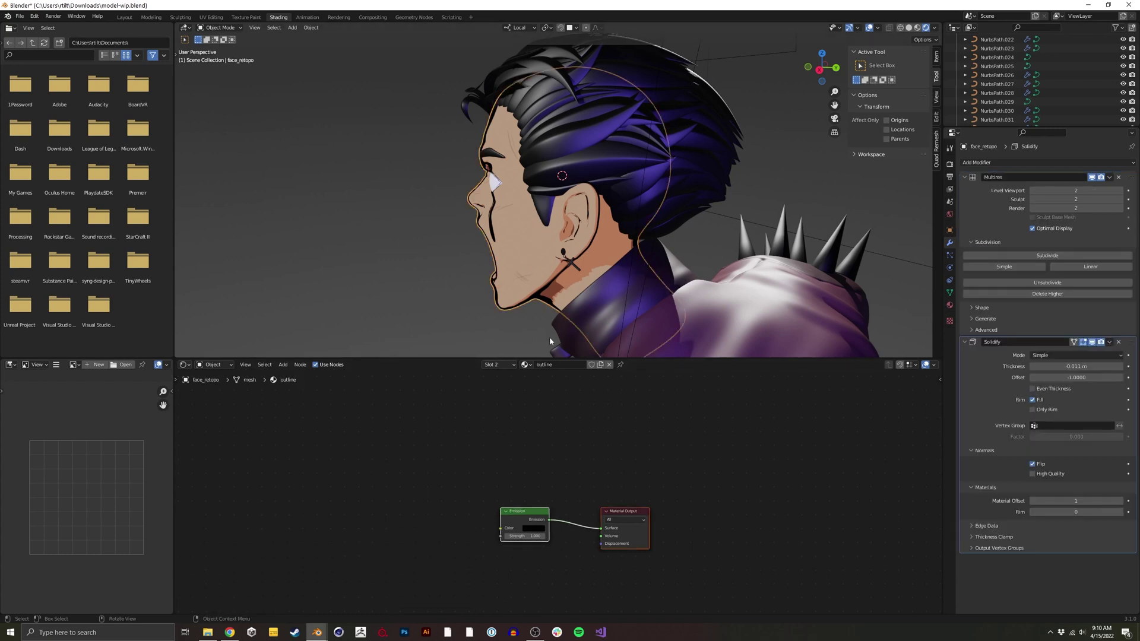
pyautogui.click(532, 211)
pyautogui.hotkey('ctrl', 'z')
pyautogui.click(950, 305)
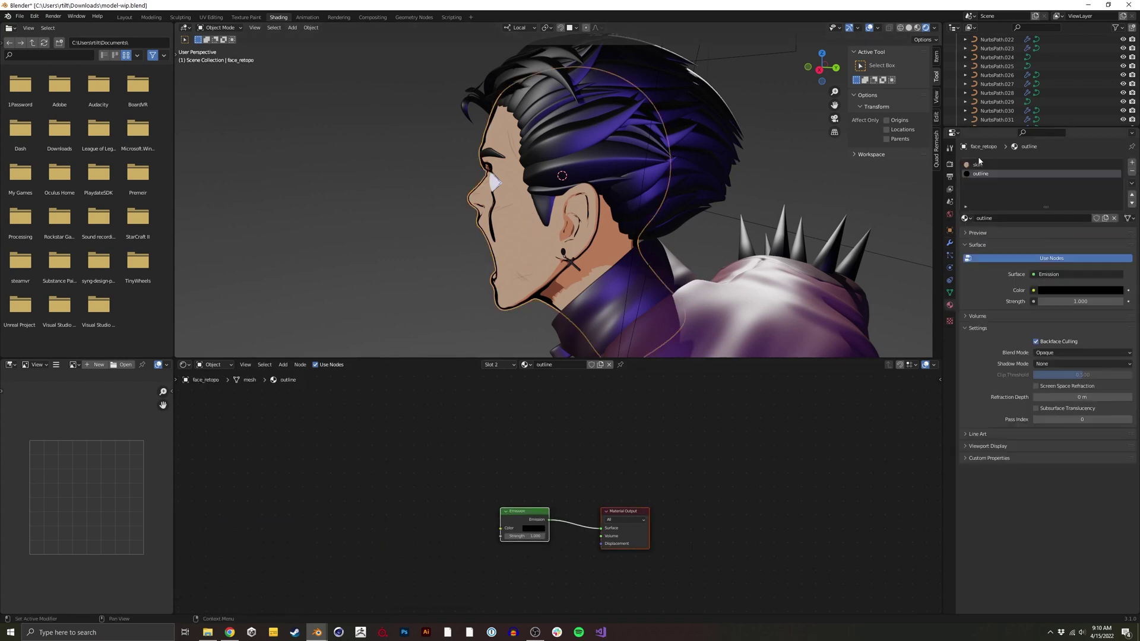
pyautogui.click(974, 165)
pyautogui.moveTo(499, 482); pyautogui.dragTo(500, 457, button='middle')
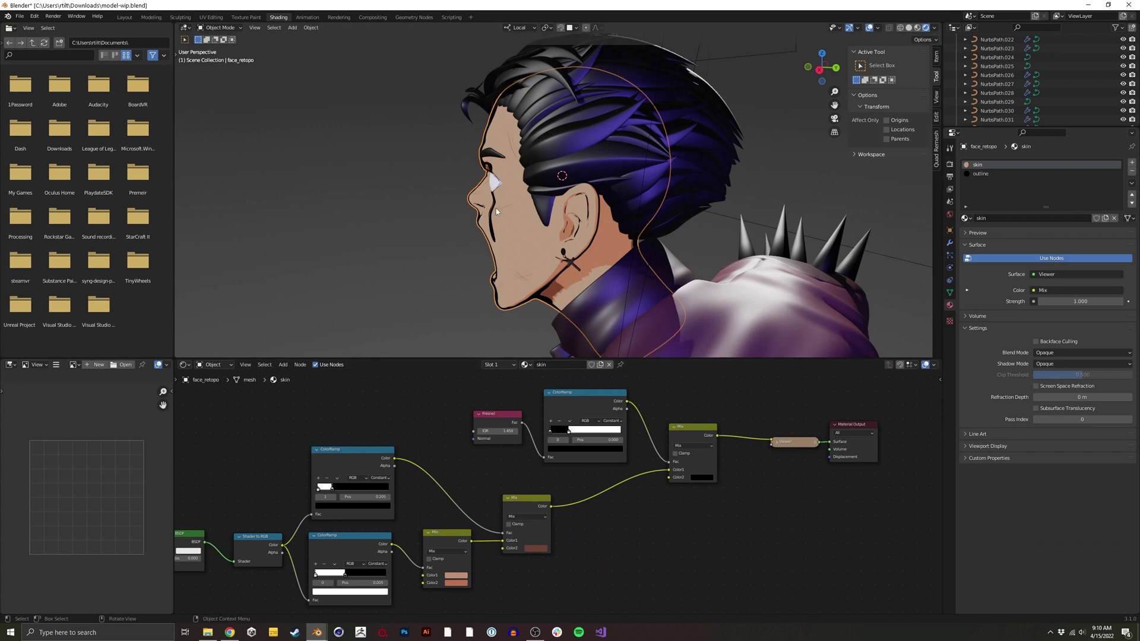
pyautogui.moveTo(569, 434); pyautogui.dragTo(576, 438)
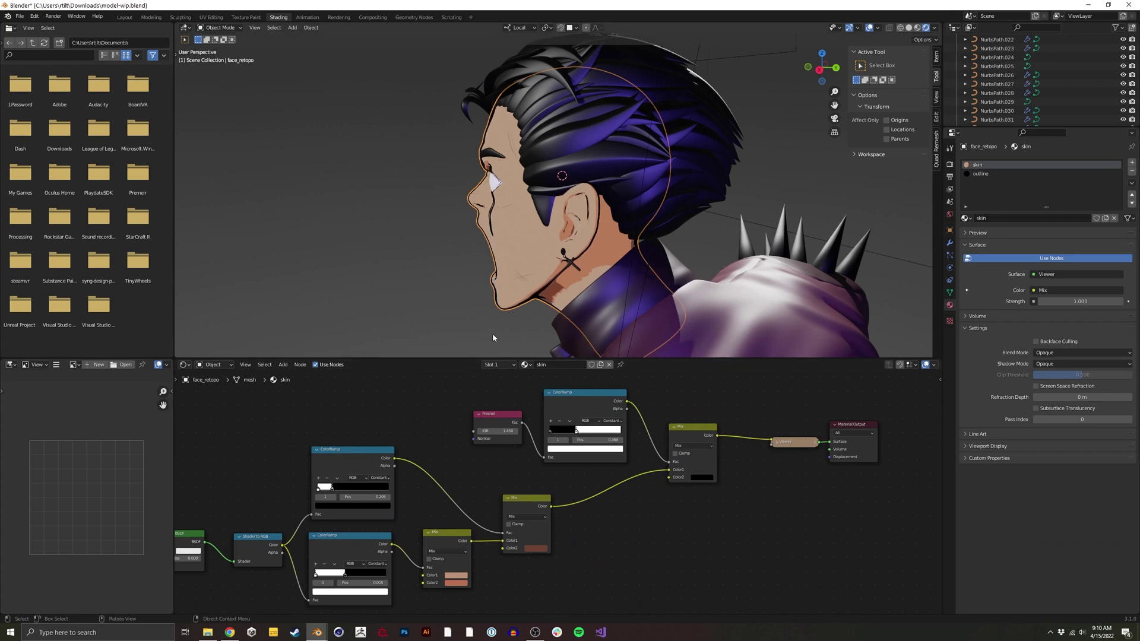
pyautogui.click(492, 338)
# - Switch the shader editor to the World nodes and set the camera-visible Background color to white
pyautogui.moveTo(493, 337); pyautogui.dragTo(739, 182, button='middle')
pyautogui.press('x')
pyautogui.click(739, 185)
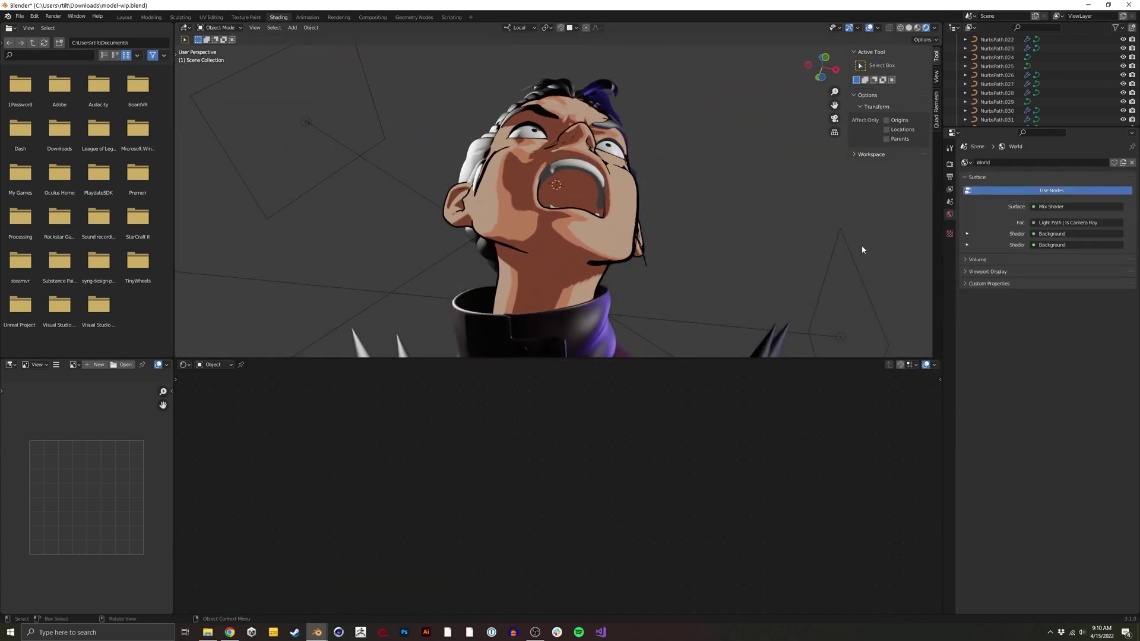
pyautogui.moveTo(936, 187); pyautogui.dragTo(967, 182, button='middle')
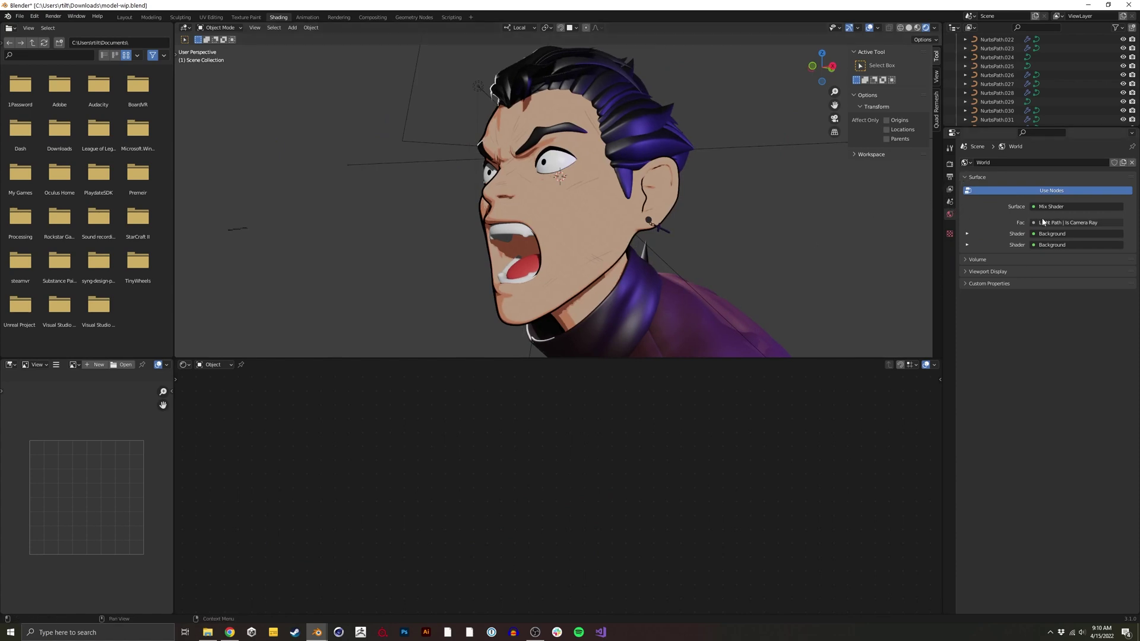
pyautogui.click(213, 364)
pyautogui.click(212, 386)
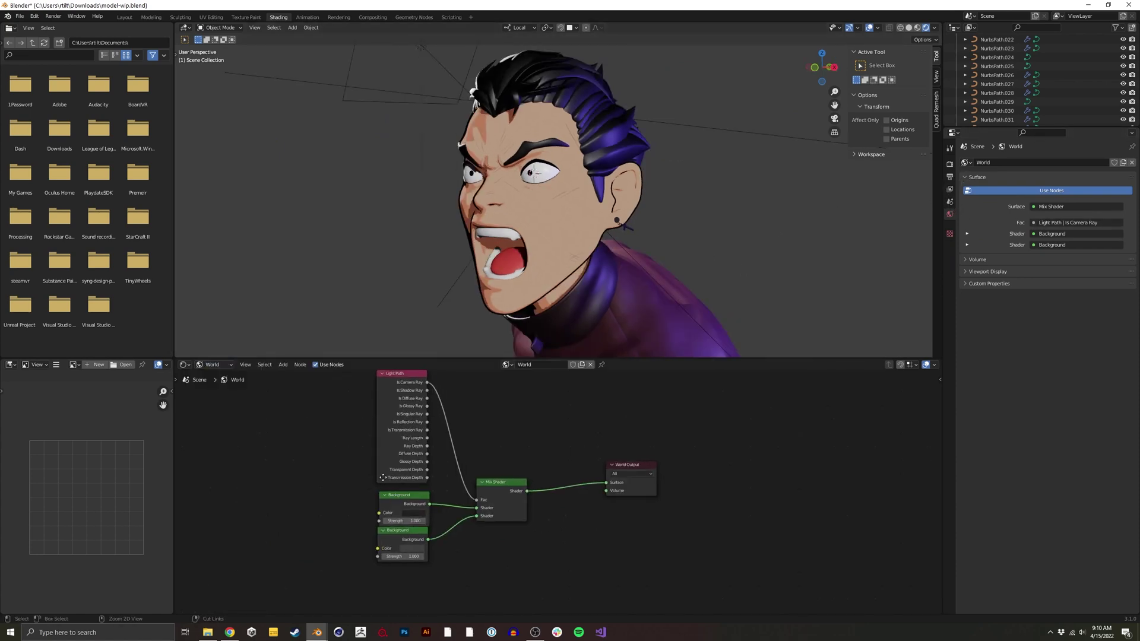
pyautogui.moveTo(383, 477); pyautogui.dragTo(447, 484, button='middle')
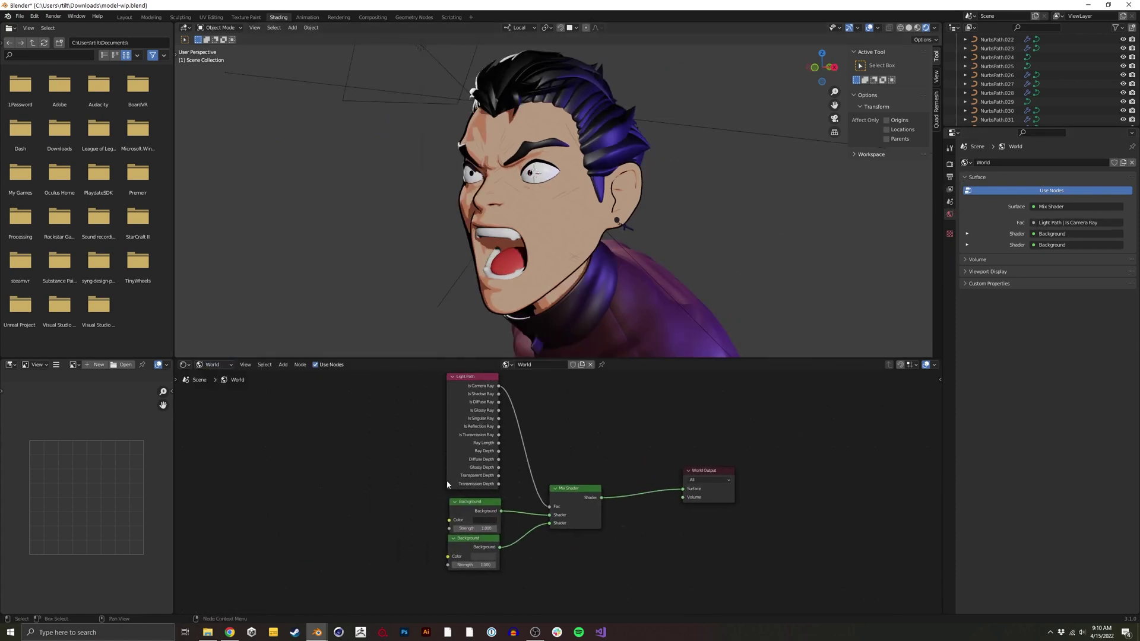
pyautogui.click(484, 556)
pyautogui.moveTo(531, 489); pyautogui.dragTo(532, 431)
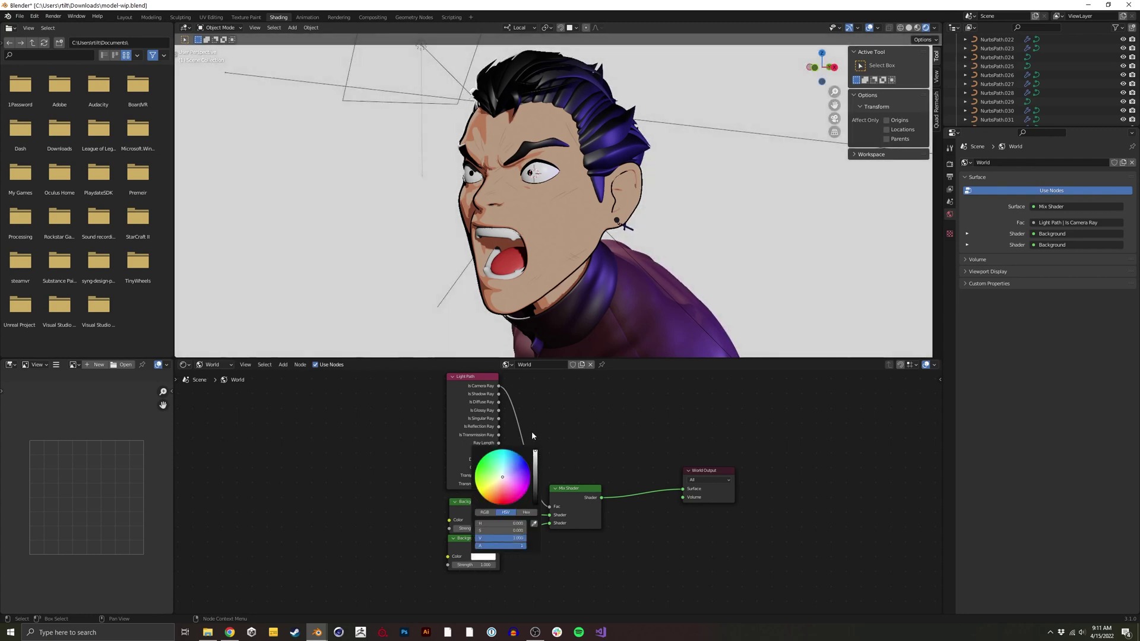
# - Preview the dark Background node on its own as the world surface
pyautogui.scroll(2, 475, 477)
pyautogui.moveTo(475, 475); pyautogui.dragTo(496, 462, button='middle')
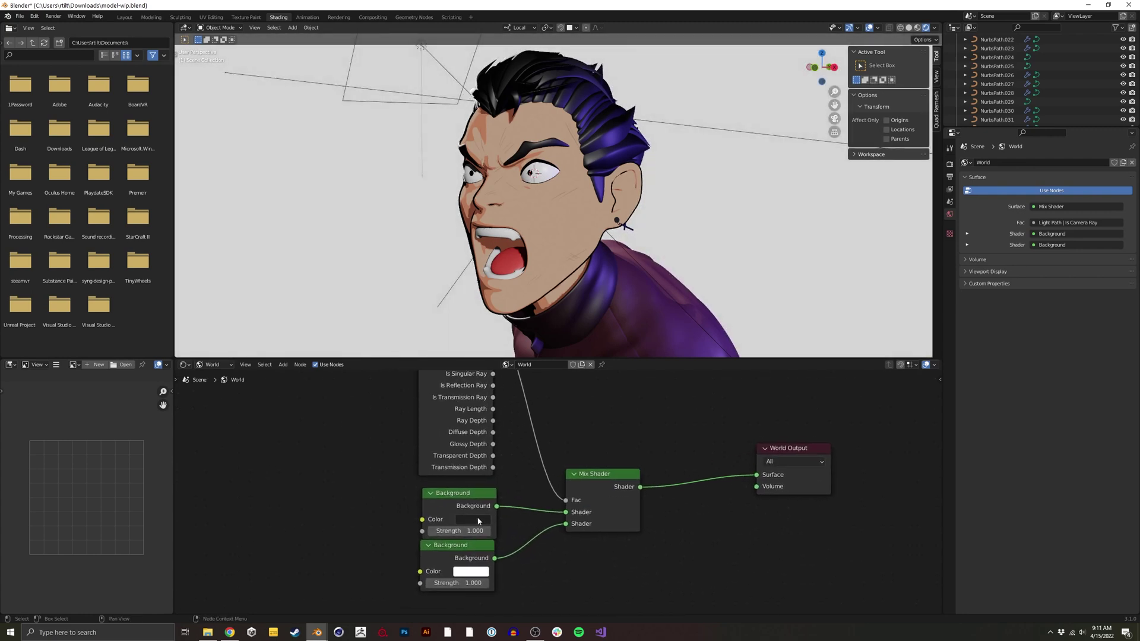
pyautogui.keyDown('ctrl'); pyautogui.keyDown('shift'); pyautogui.click(496, 508); pyautogui.keyUp('shift'); pyautogui.keyUp('ctrl')
pyautogui.moveTo(521, 160); pyautogui.dragTo(571, 179, button='middle')
pyautogui.moveTo(485, 419); pyautogui.dragTo(480, 484, button='middle')
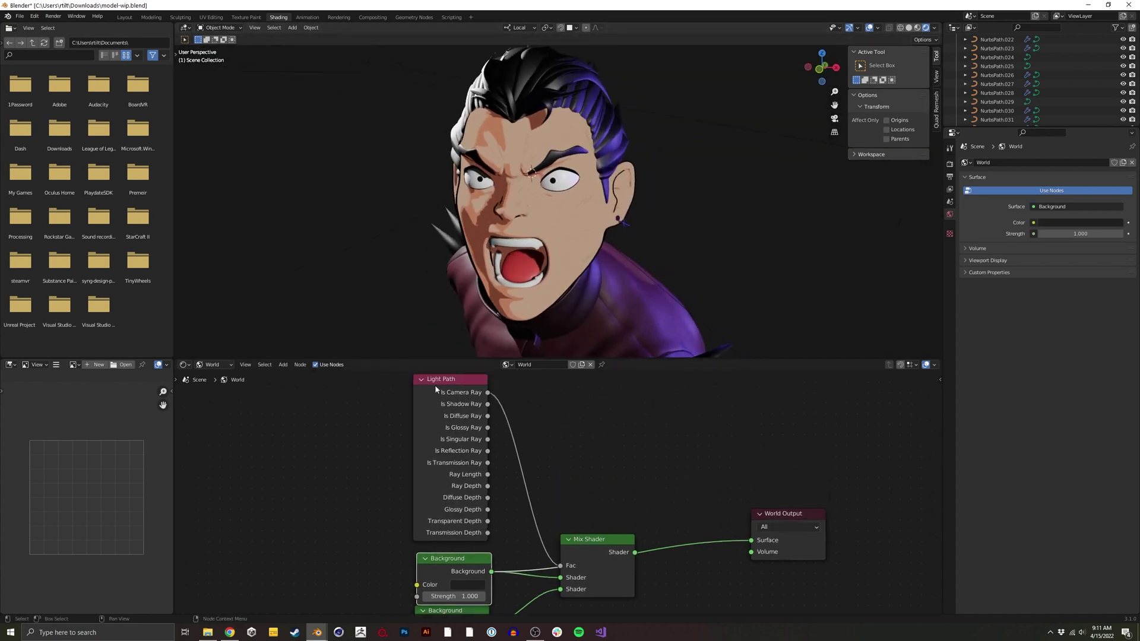
pyautogui.moveTo(513, 534); pyautogui.dragTo(543, 447, button='middle')
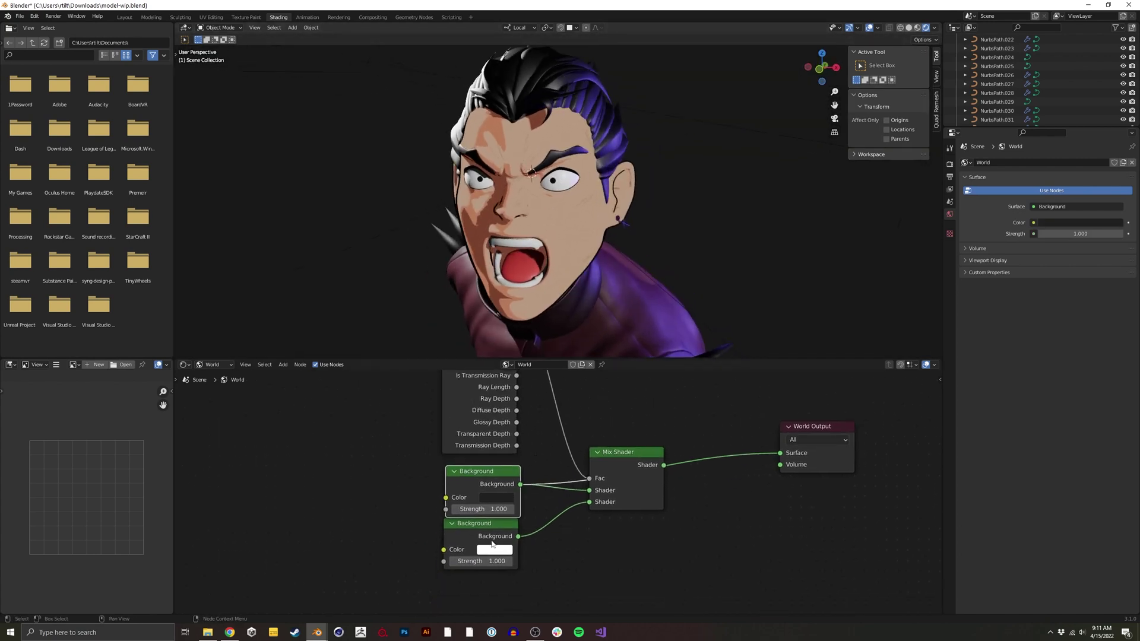
# - Space the two world Background nodes apart and restore the Mix Shader as the previewed world surface
pyautogui.moveTo(487, 528); pyautogui.dragTo(490, 538)
pyautogui.moveTo(511, 401); pyautogui.dragTo(516, 447, button='middle')
pyautogui.scroll(-1, 494, 419)
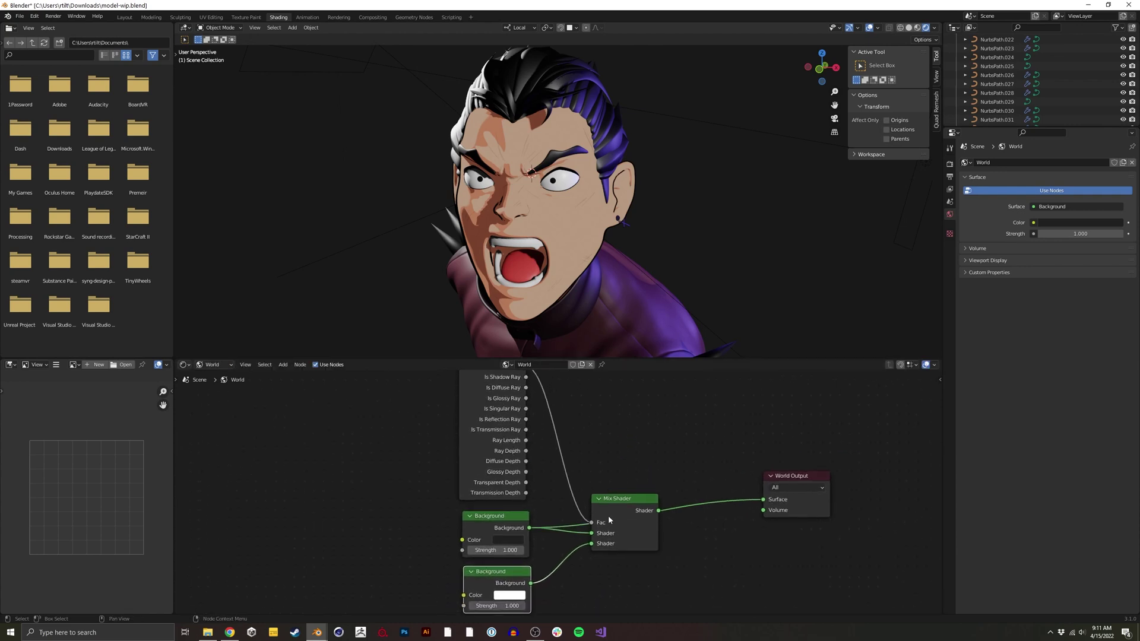
pyautogui.moveTo(608, 521); pyautogui.dragTo(610, 521)
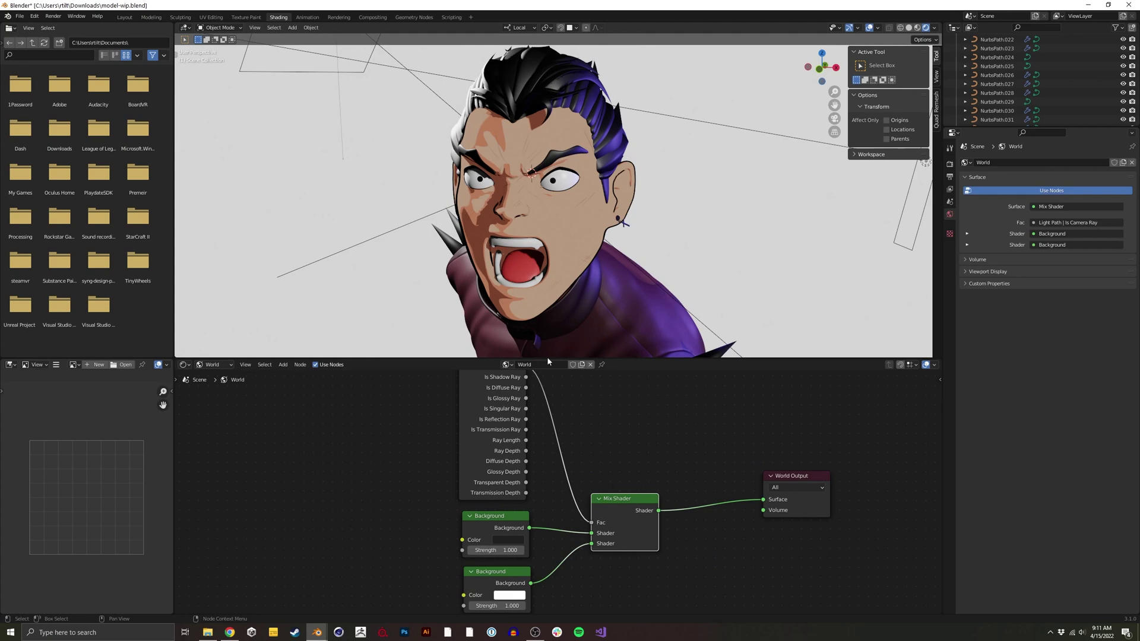
pyautogui.moveTo(500, 533); pyautogui.dragTo(500, 529)
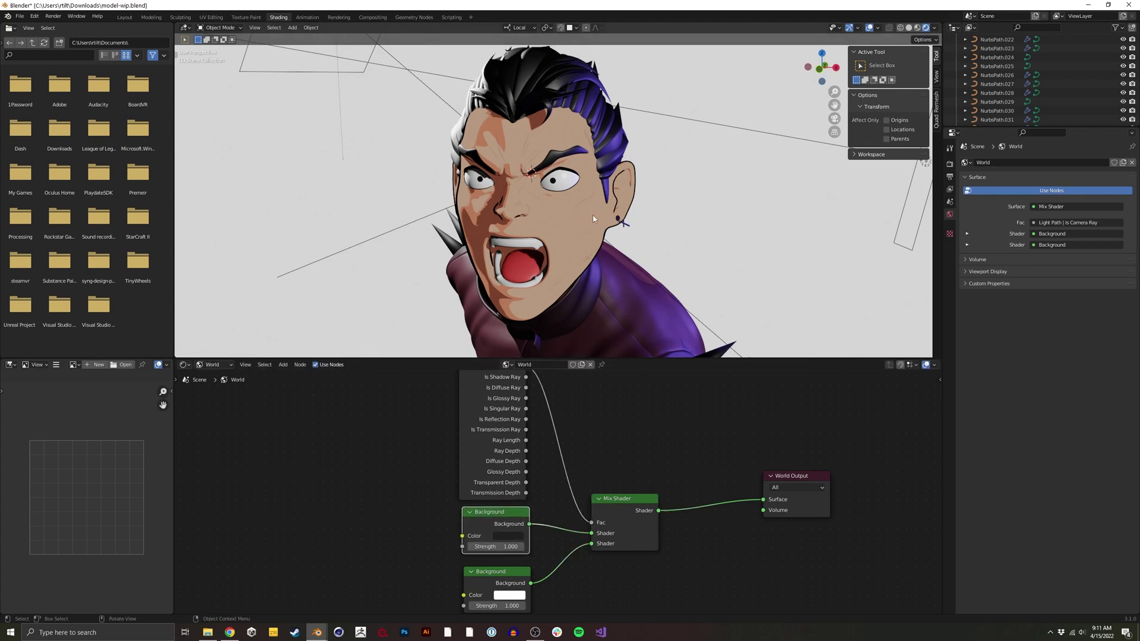
# - Select the face, try brightening the world's dark Background color, and return the shader editor to the face's object material
pyautogui.click(581, 244)
pyautogui.click(214, 364)
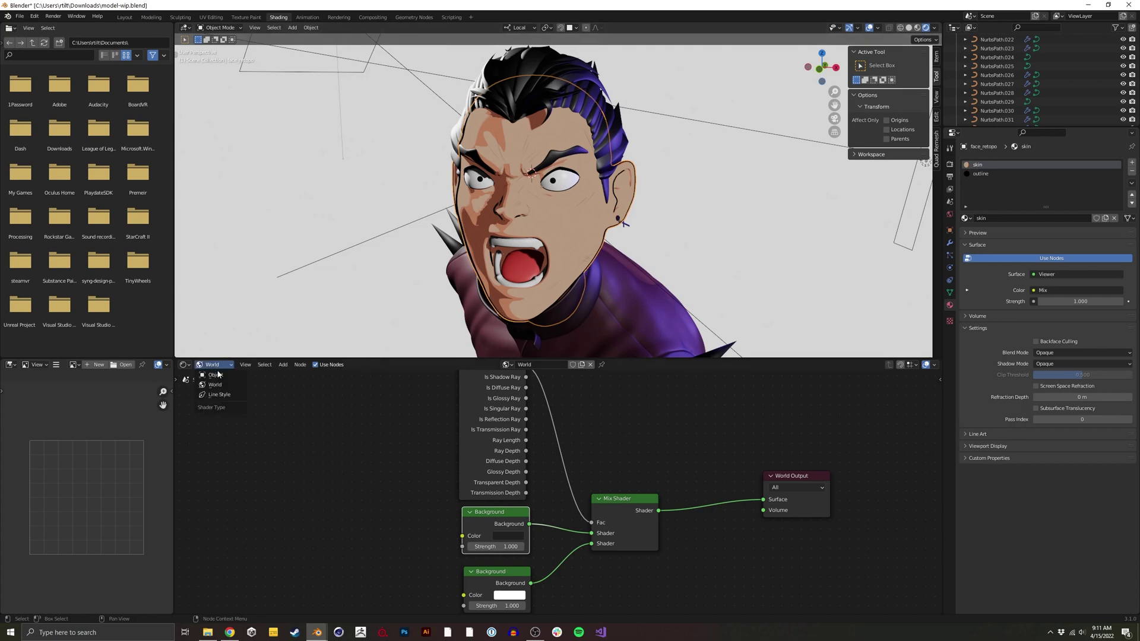
pyautogui.click(222, 384)
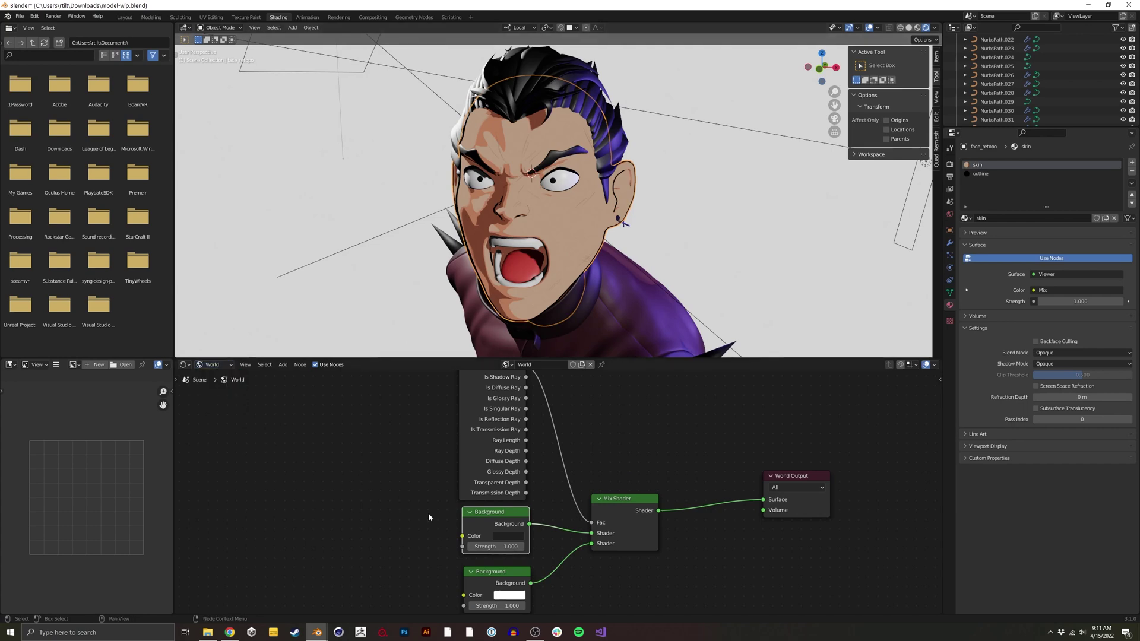
pyautogui.click(511, 537)
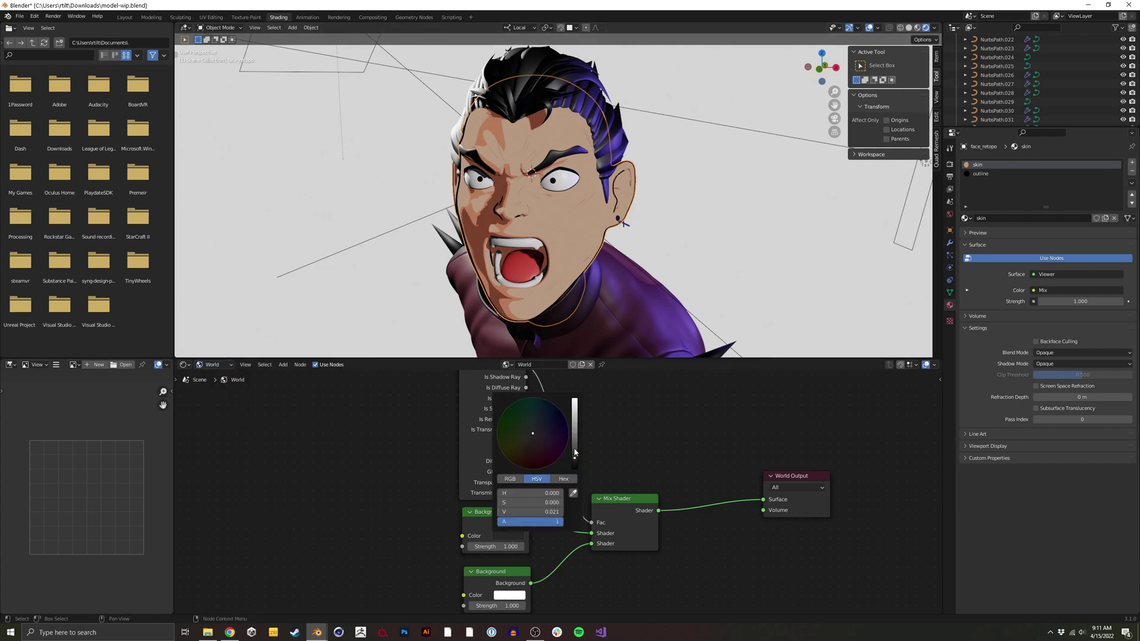
pyautogui.moveTo(575, 452)
pyautogui.mouseDown()
pyautogui.moveTo(575, 407)
pyautogui.moveTo(575, 460)
pyautogui.moveTo(575, 431)
pyautogui.mouseUp()
pyautogui.hotkey('ctrl', 'z')
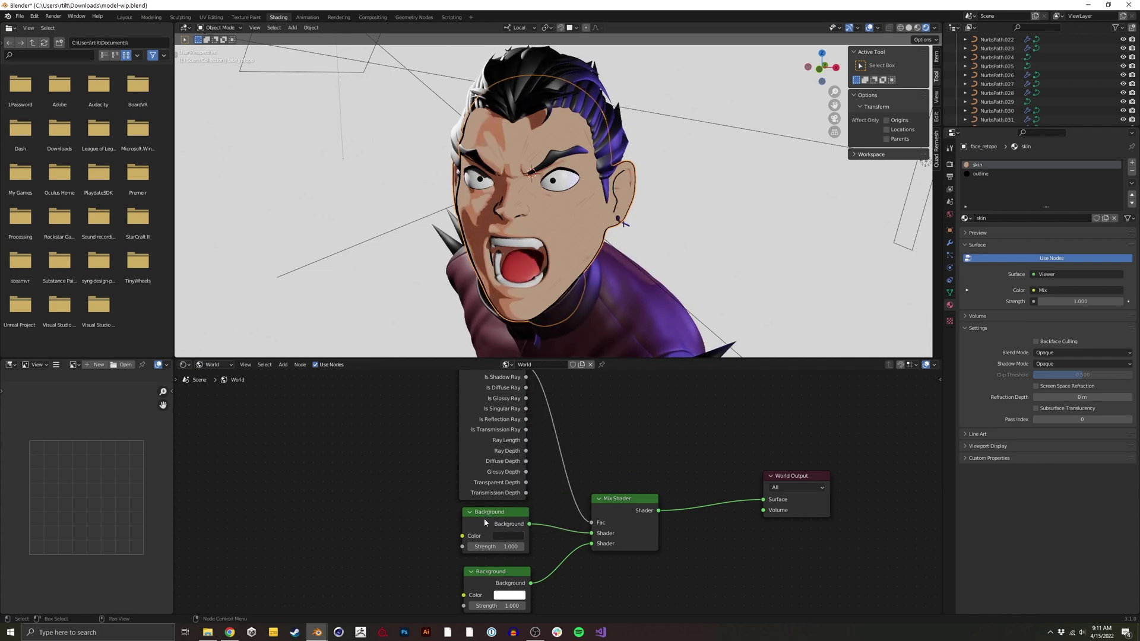
pyautogui.click(212, 367)
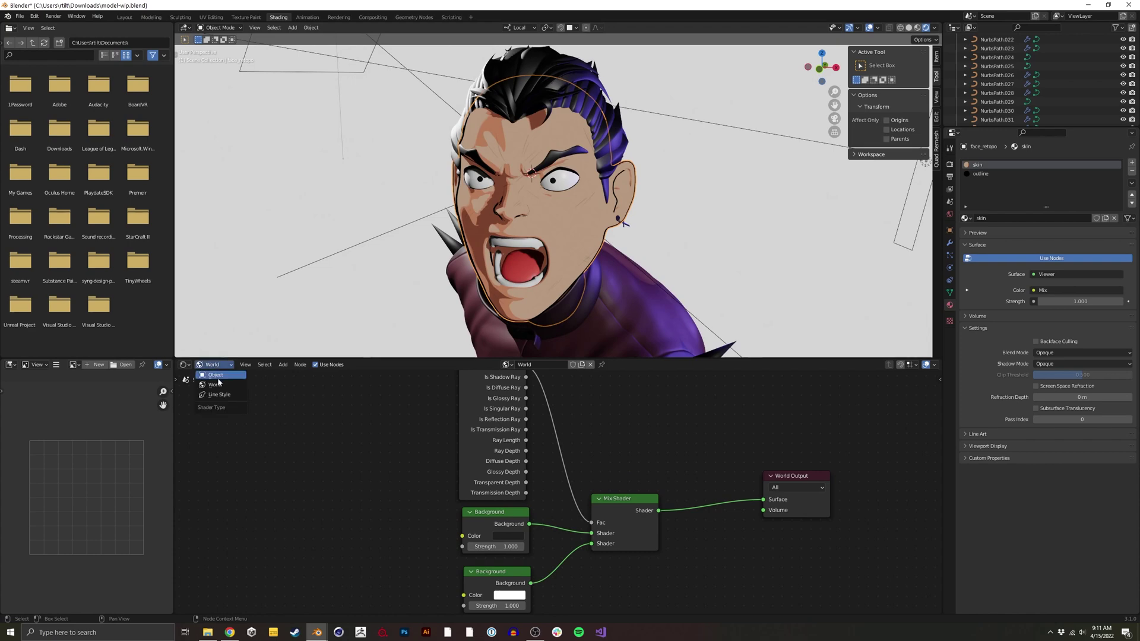
pyautogui.click(230, 383)
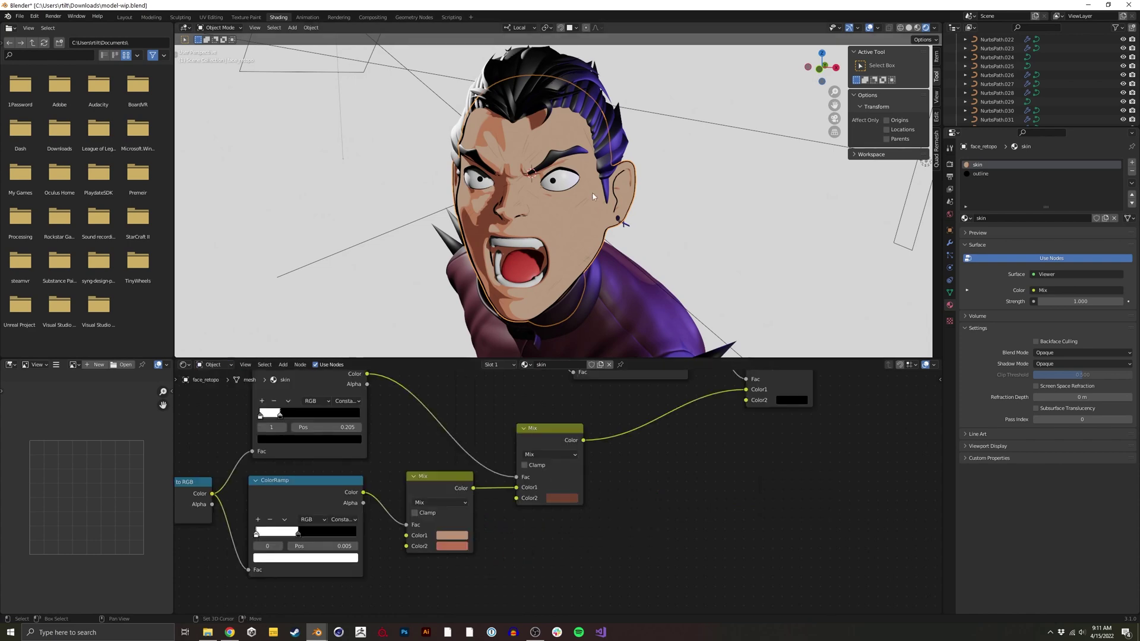
# - Set the viewport's focal length to 150 mm and review the bust with overlays hidden before showing them again
pyautogui.moveTo(724, 185); pyautogui.dragTo(703, 176, button='middle')
pyautogui.click(937, 96)
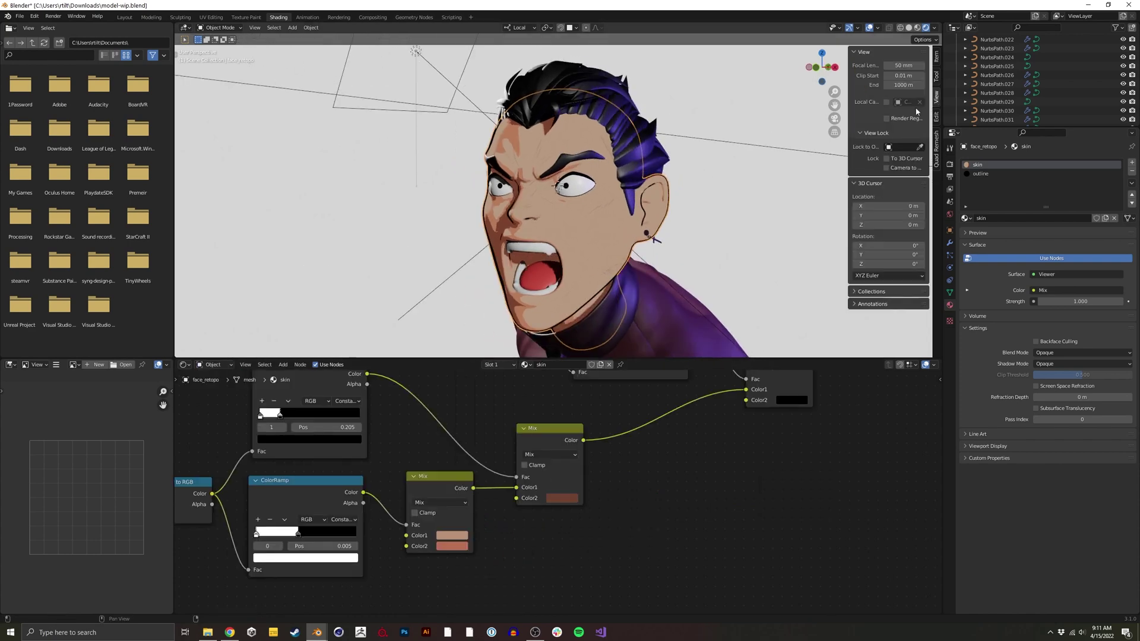
pyautogui.scroll(-2, 674, 204)
pyautogui.moveTo(674, 204); pyautogui.dragTo(745, 95, button='middle')
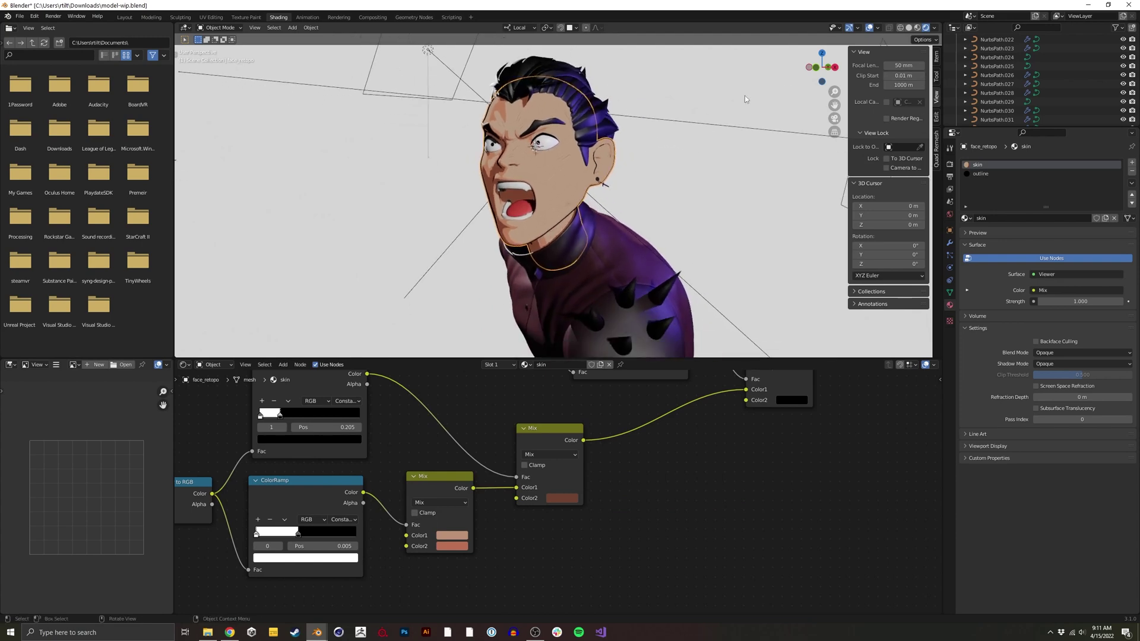
pyautogui.click(870, 29)
pyautogui.moveTo(692, 183); pyautogui.dragTo(634, 175, button='middle')
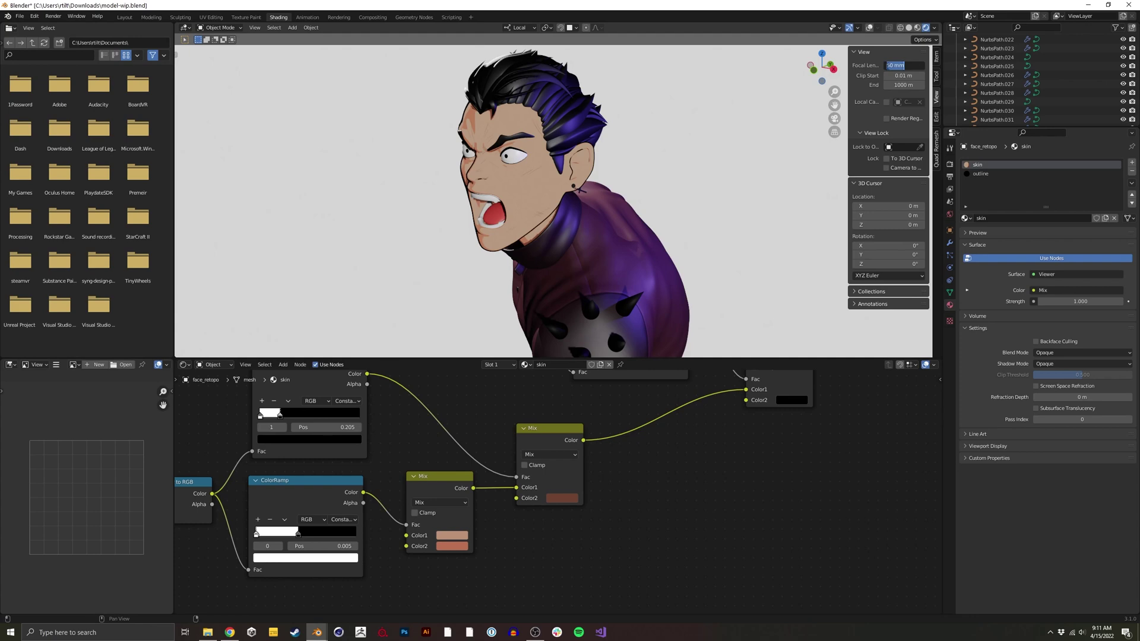
pyautogui.press('Return')
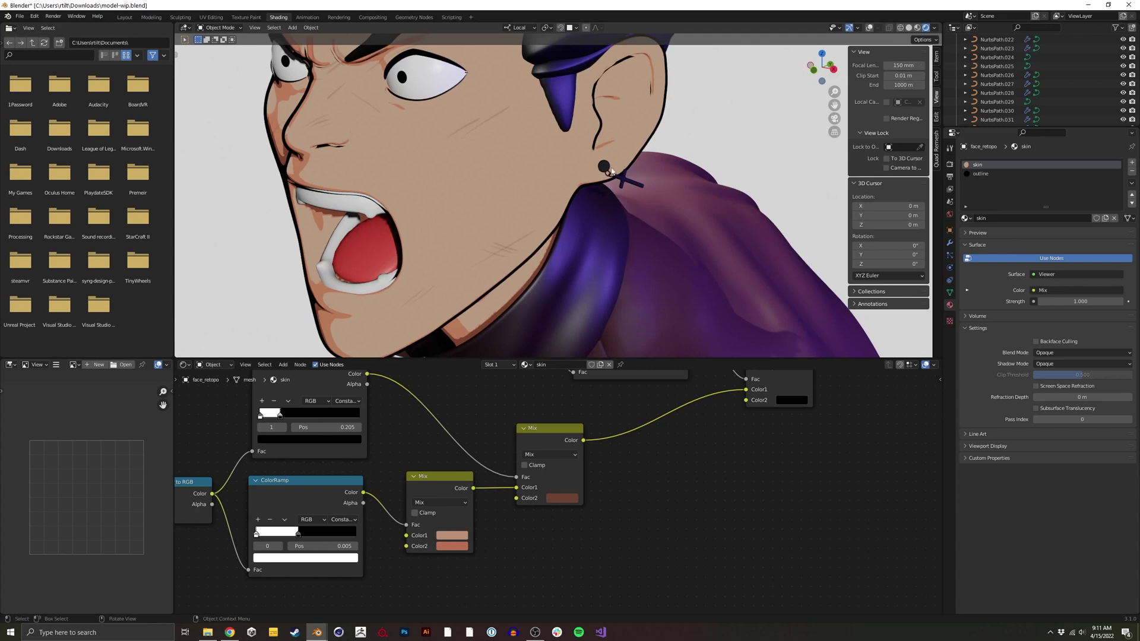
pyautogui.scroll(-3, 554, 230)
pyautogui.moveTo(540, 221); pyautogui.dragTo(585, 221, button='middle')
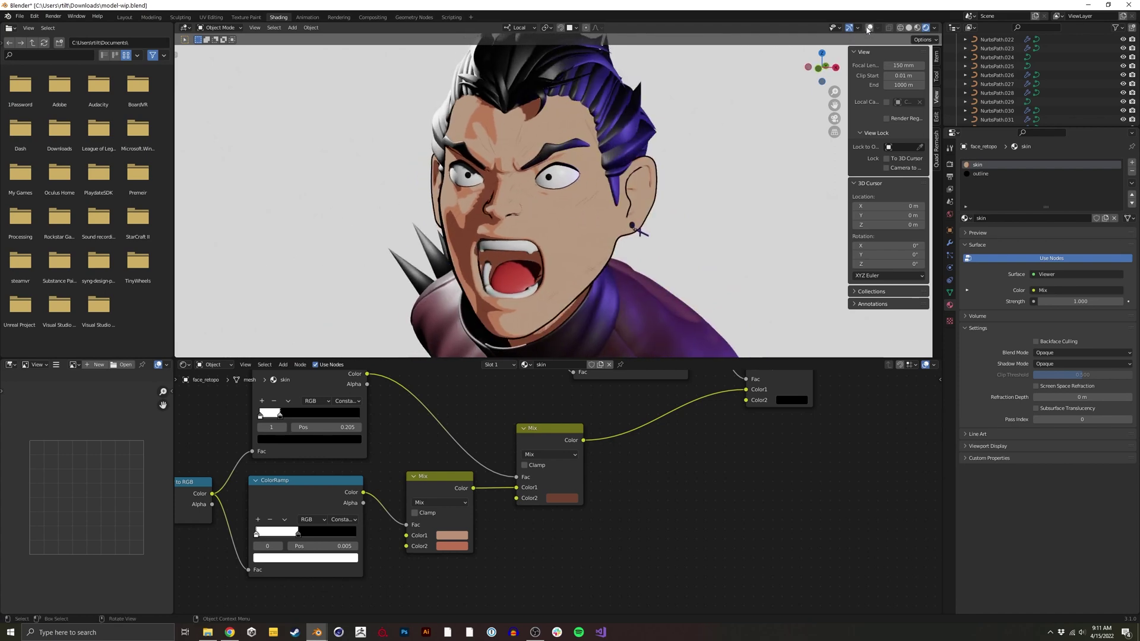
pyautogui.click(868, 29)
# - Select the eyes and change the eye material's surface to an Emission shader
pyautogui.moveTo(659, 166); pyautogui.dragTo(617, 125, button='middle')
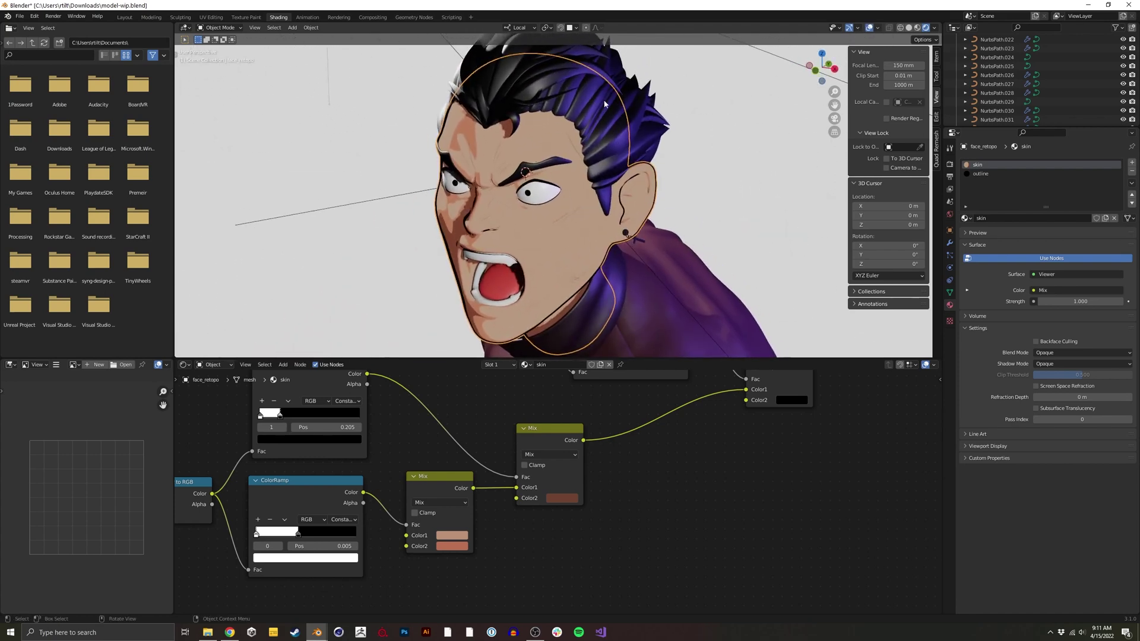
pyautogui.moveTo(571, 213)
pyautogui.mouseDown(button='middle')
pyautogui.moveTo(619, 234)
pyautogui.moveTo(570, 233)
pyautogui.mouseUp(button='middle')
pyautogui.scroll(5, 571, 233)
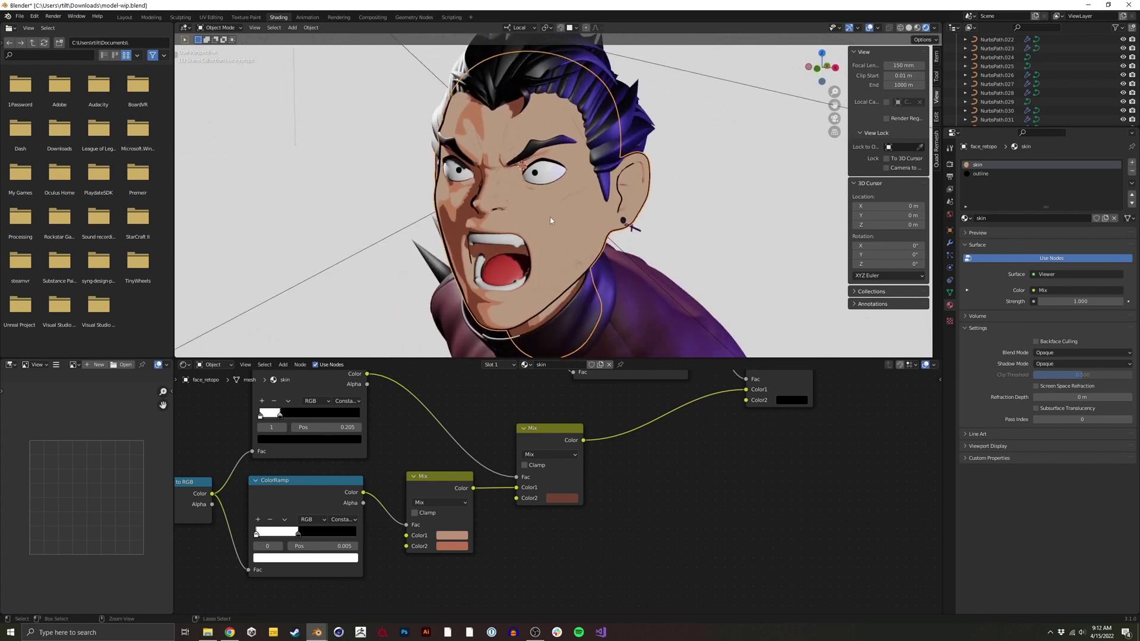
pyautogui.click(562, 184)
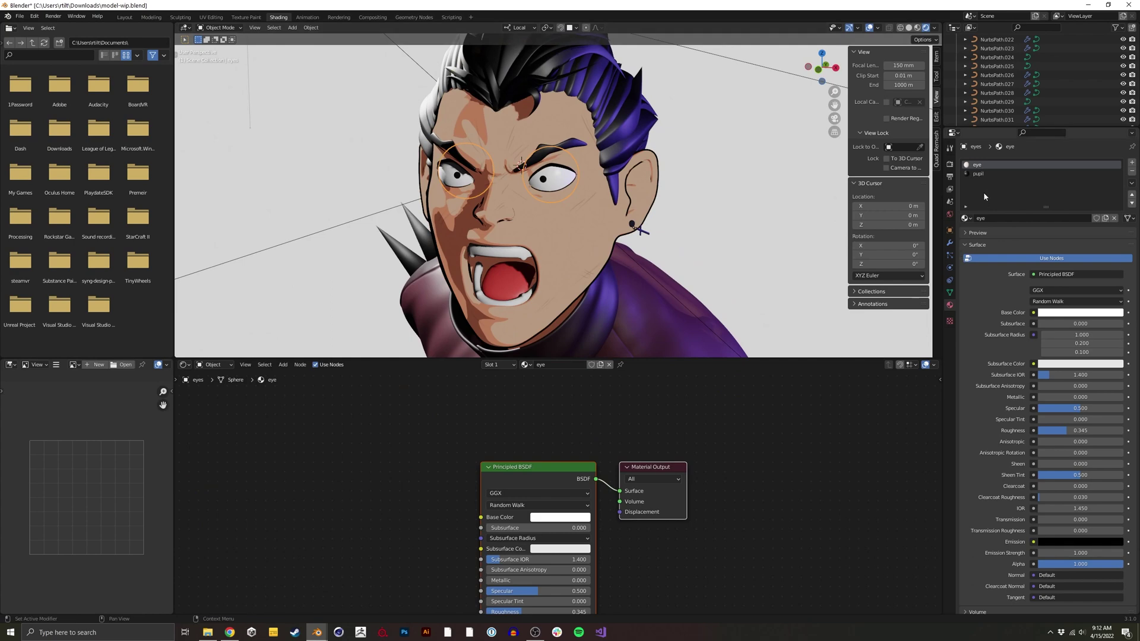
pyautogui.click(1064, 276)
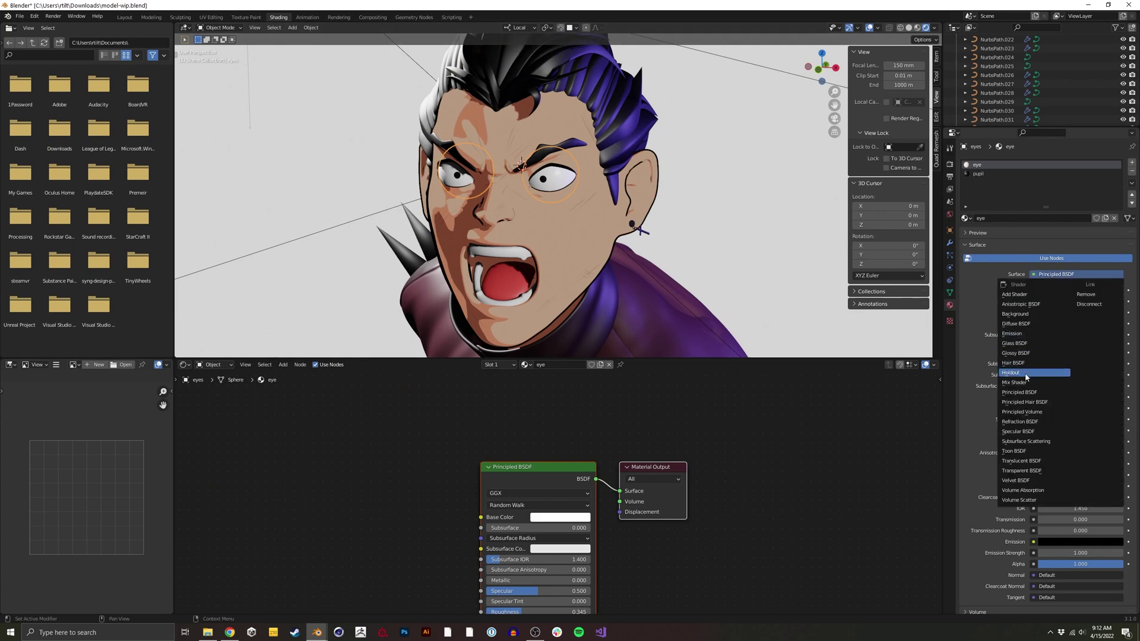
pyautogui.click(1022, 335)
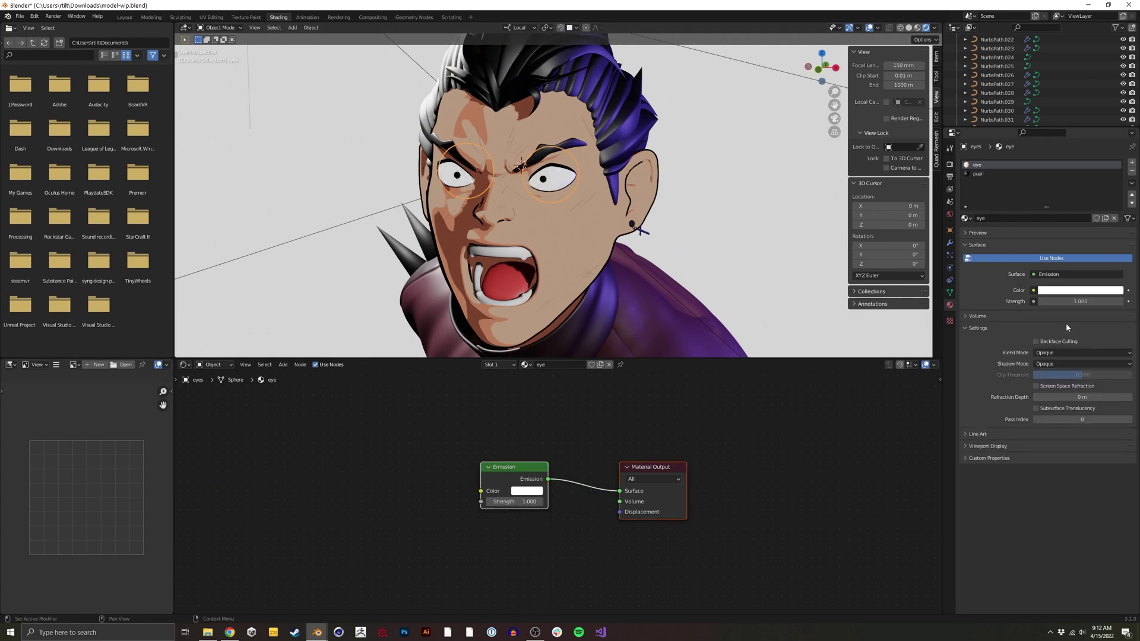
# - Select the eyebrows and change the eye lash material's surface to an Emission shader with a black color
pyautogui.click(563, 170)
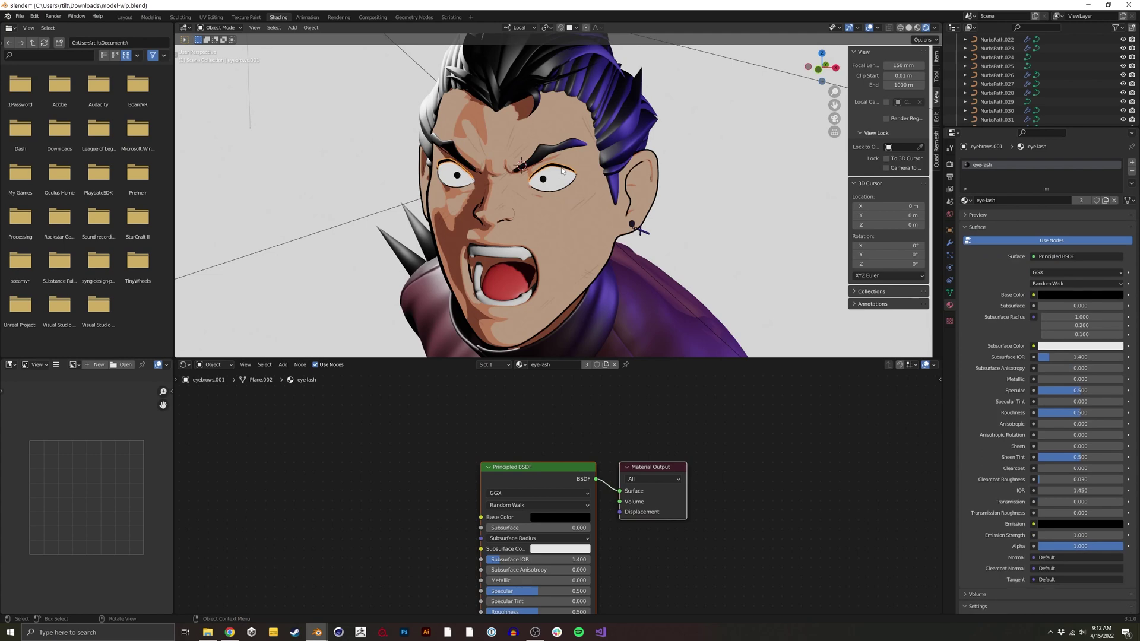
pyautogui.click(1062, 257)
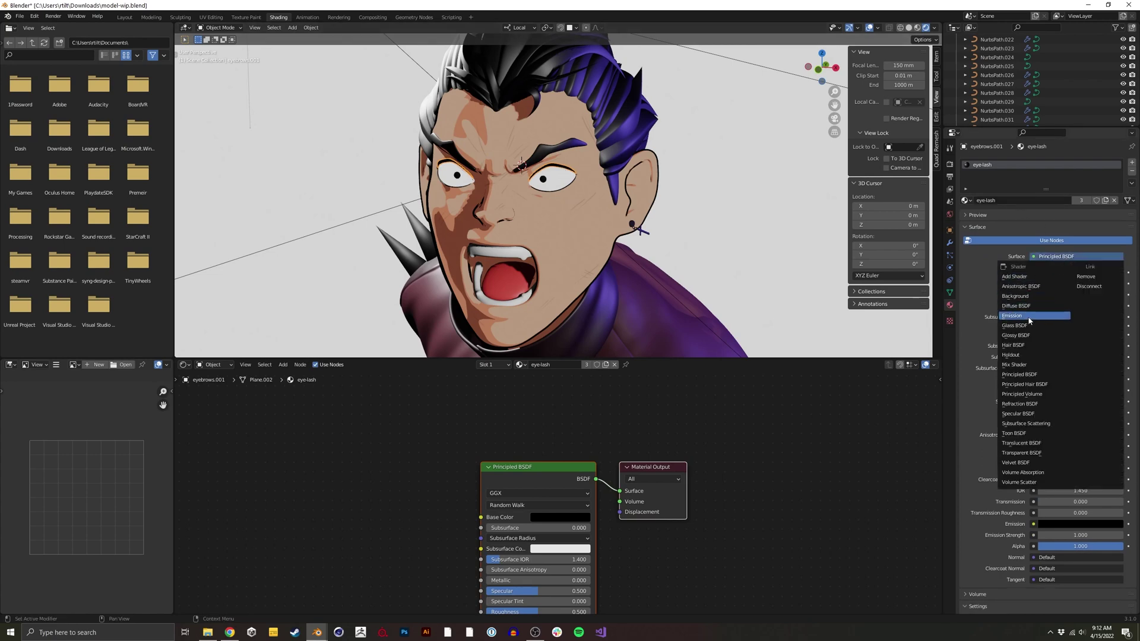
pyautogui.click(1029, 317)
pyautogui.click(1083, 273)
pyautogui.moveTo(1117, 196); pyautogui.dragTo(1117, 211)
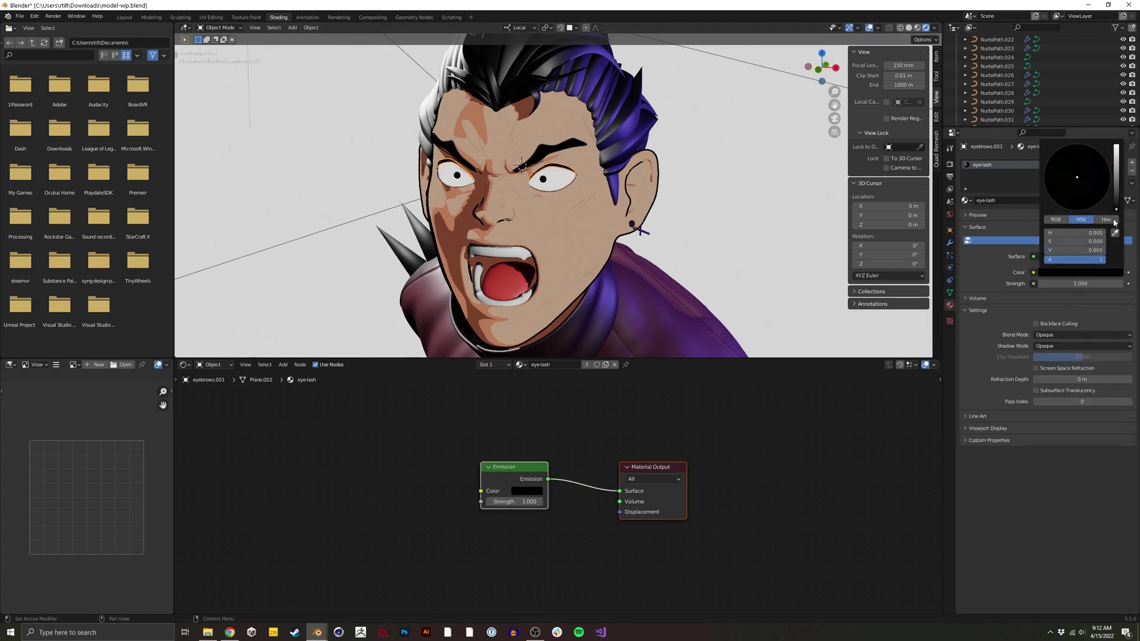
# - Select the face and copy its skin material's toon nodes, from the Diffuse BSDF through the two-color Mix chain, leaving out the Fresnel branch
pyautogui.moveTo(600, 231)
pyautogui.mouseDown(button='middle')
pyautogui.moveTo(518, 219)
pyautogui.moveTo(527, 197)
pyautogui.moveTo(612, 213)
pyautogui.mouseUp(button='middle')
pyautogui.click(613, 215)
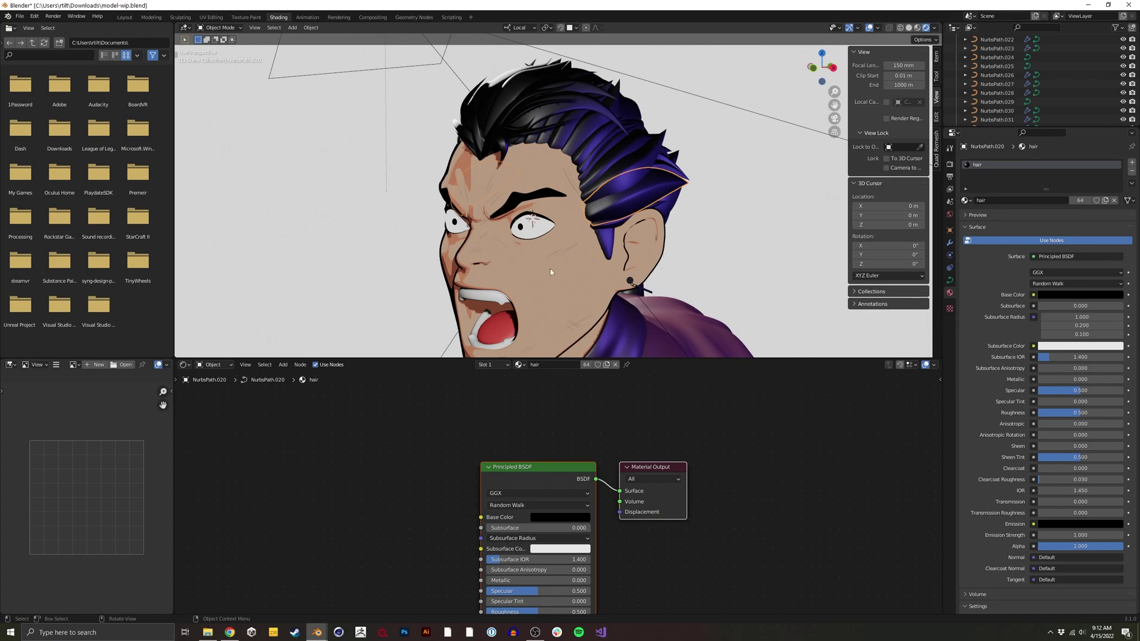
pyautogui.click(550, 272)
pyautogui.moveTo(285, 493); pyautogui.dragTo(429, 487, button='middle')
pyautogui.keyDown('shift'); pyautogui.moveTo(585, 262); pyautogui.dragTo(583, 220, button='middle'); pyautogui.keyUp('shift')
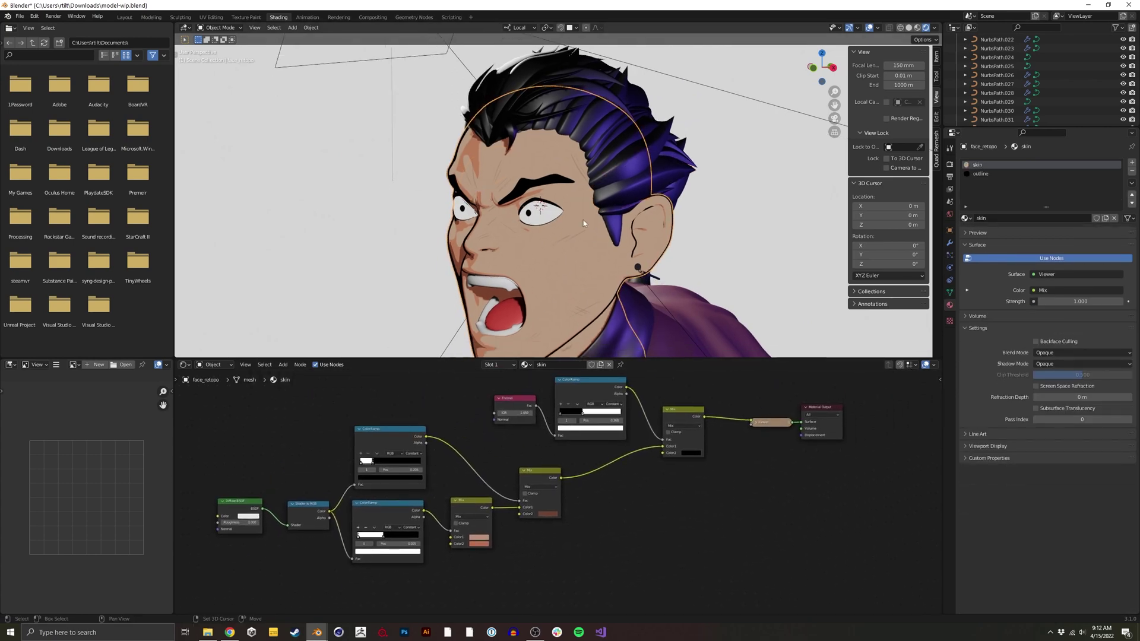
pyautogui.moveTo(224, 577); pyautogui.dragTo(546, 471)
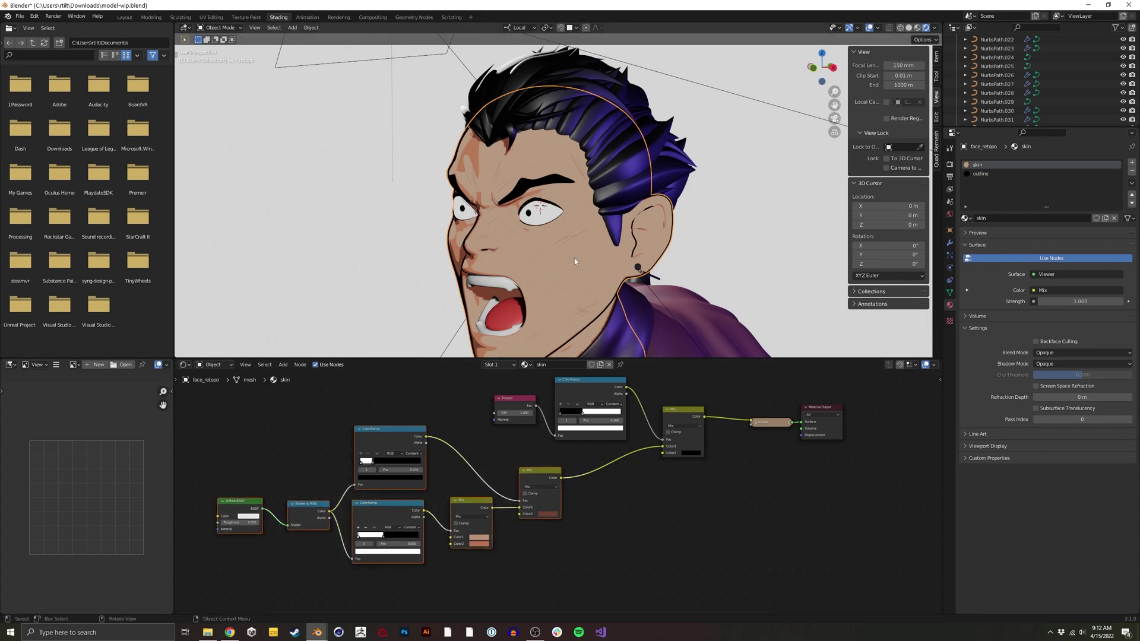
# - Replace the hair material's Principled BSDF with the copied toon nodes and preview the last Mix node as its surface
pyautogui.click(626, 185)
pyautogui.moveTo(478, 479); pyautogui.dragTo(608, 383, button='middle')
pyautogui.moveTo(580, 398); pyautogui.dragTo(657, 455)
pyautogui.press('x')
pyautogui.hotkey('ctrl', 'v')
pyautogui.press('g')
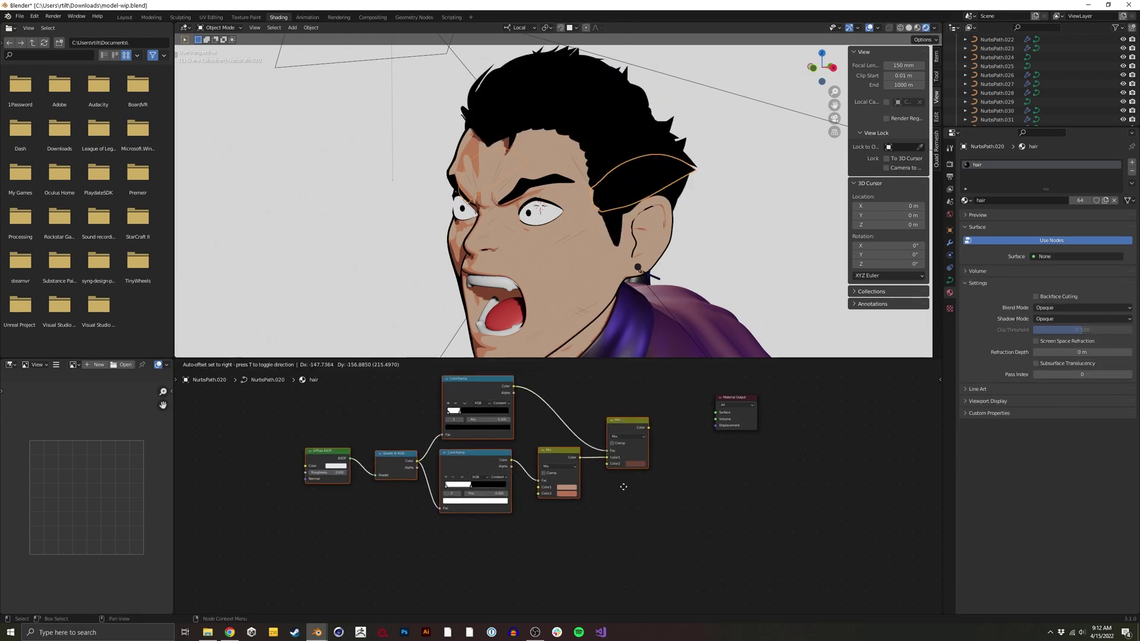
pyautogui.click(613, 495)
pyautogui.keyDown('ctrl'); pyautogui.keyDown('shift'); pyautogui.click(639, 440); pyautogui.keyUp('shift'); pyautogui.keyUp('ctrl')
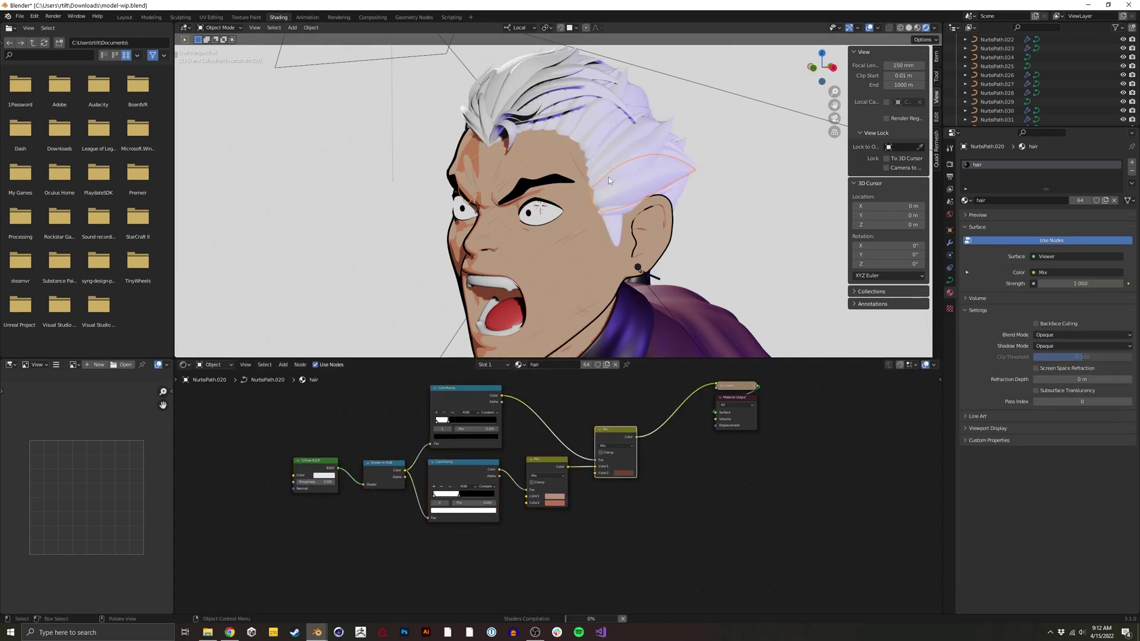
# - Darken both colors of the hair material's first Mix node to near black
pyautogui.scroll(2, 603, 191)
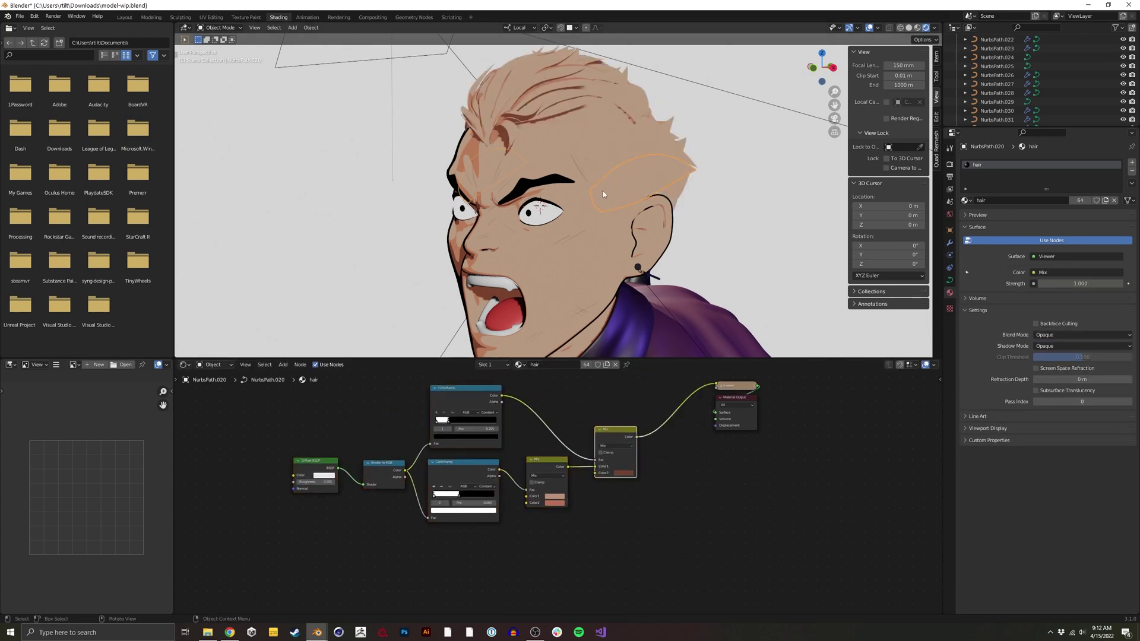
pyautogui.click(554, 500)
pyautogui.moveTo(572, 480); pyautogui.dragTo(562, 483)
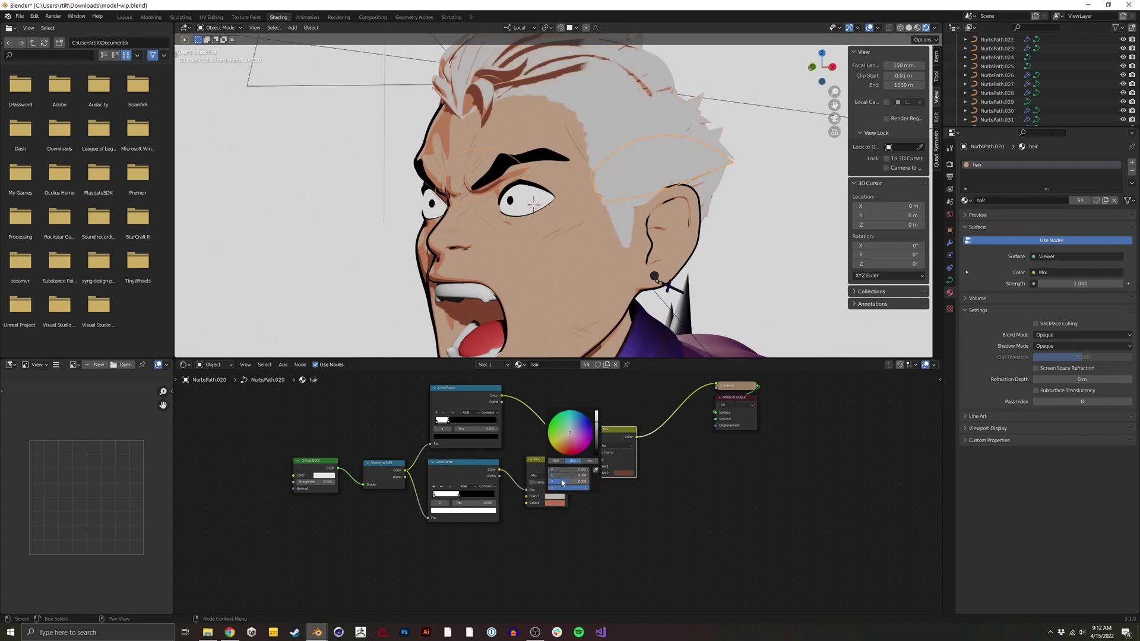
pyautogui.moveTo(596, 429); pyautogui.dragTo(596, 468)
pyautogui.click(554, 503)
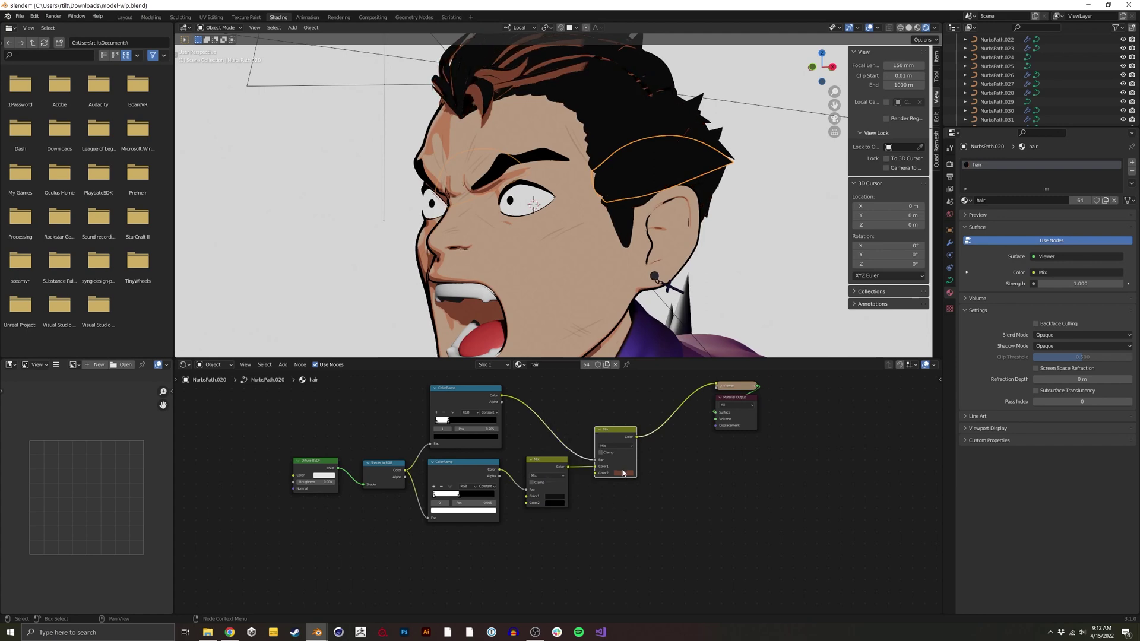
# - Set the second color of the hair's last Mix node to a muted blue-grey and fine-tune the near-black base color
pyautogui.click(625, 474)
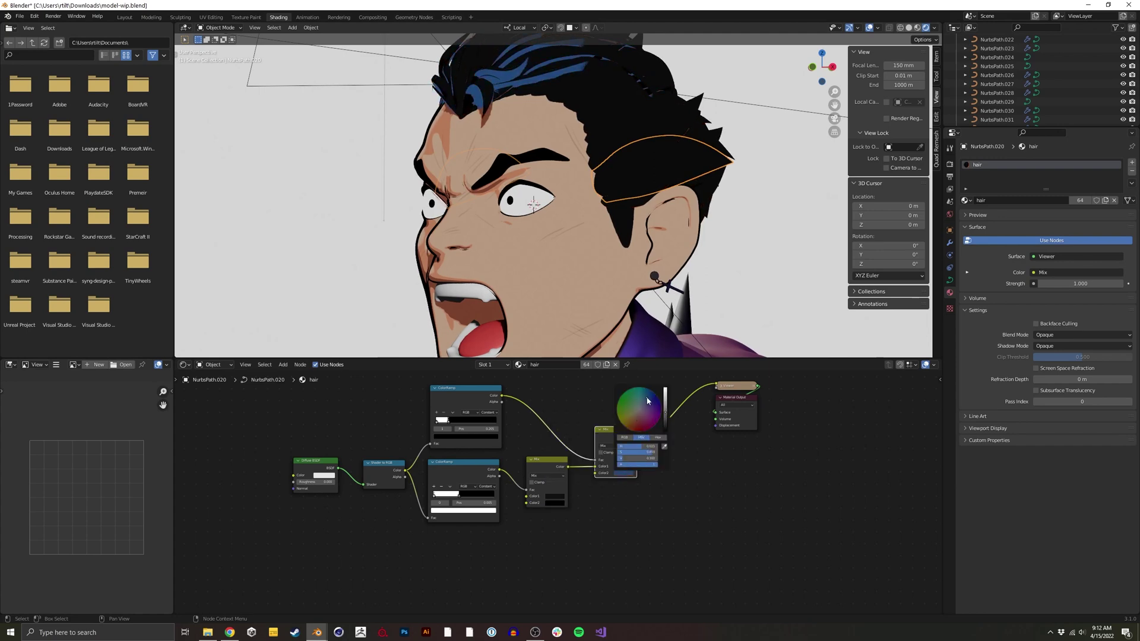
pyautogui.moveTo(648, 401); pyautogui.dragTo(645, 409)
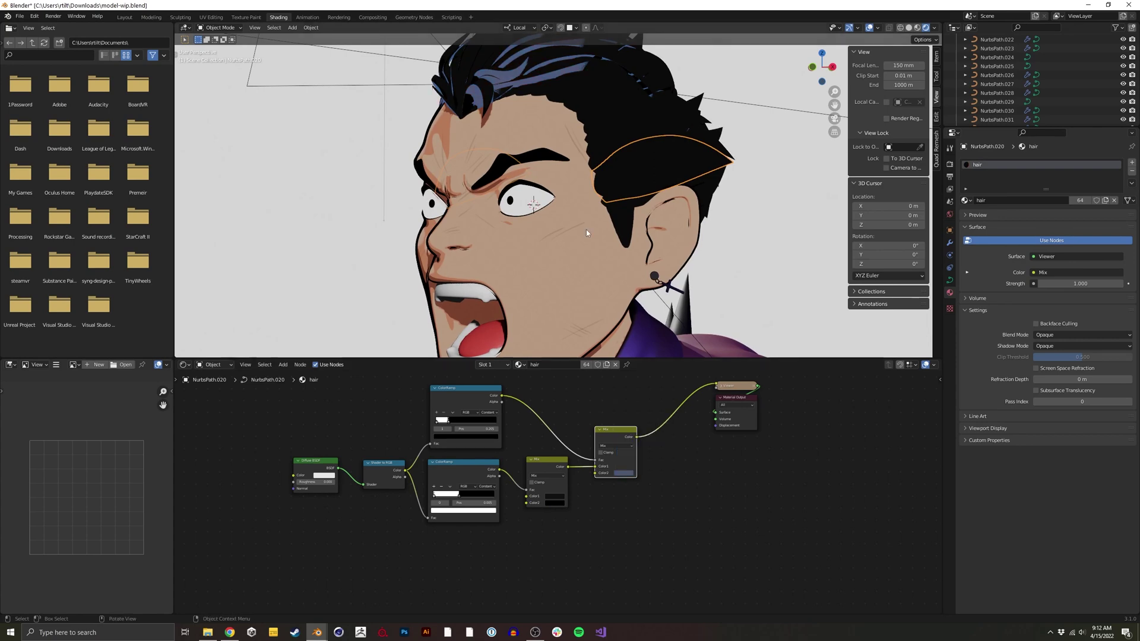
pyautogui.moveTo(586, 234); pyautogui.dragTo(470, 280, button='middle')
pyautogui.scroll(-2, 674, 262)
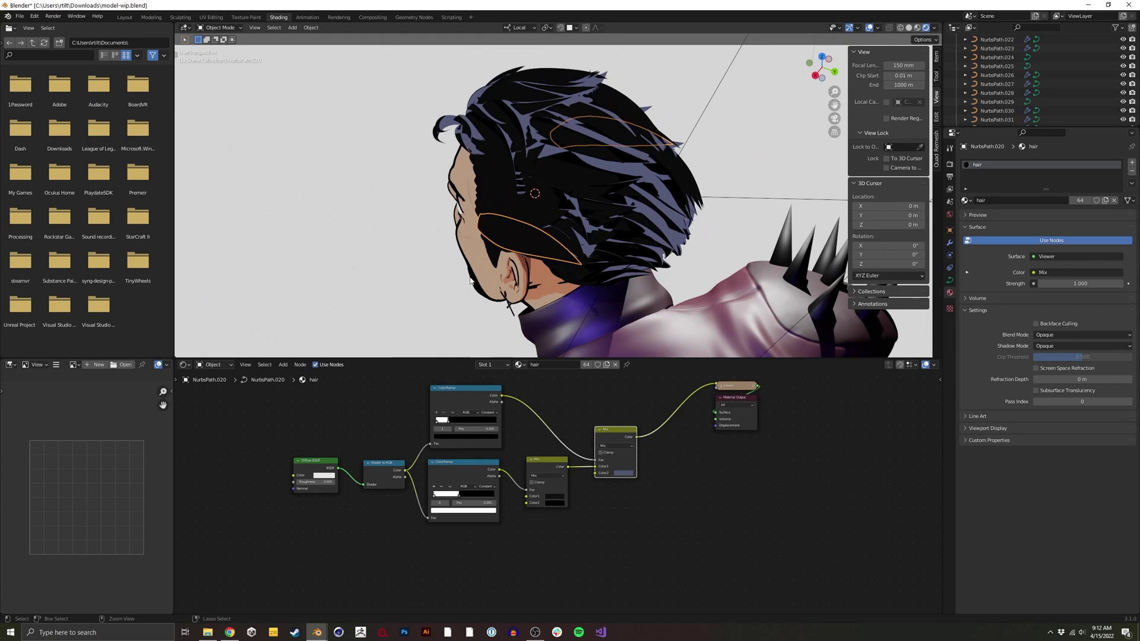
pyautogui.click(546, 497)
pyautogui.moveTo(599, 452); pyautogui.dragTo(598, 459)
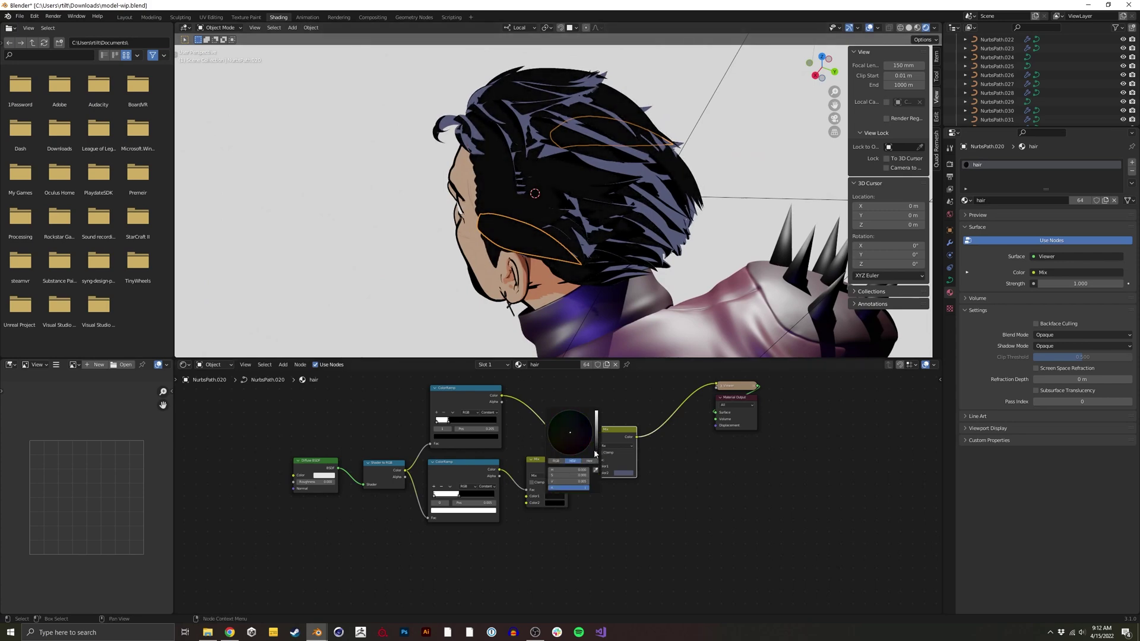
# - Select the cross earring and change its material's surface to an Emission shader with a very dark red color
pyautogui.moveTo(701, 249); pyautogui.dragTo(521, 212, button='middle')
pyautogui.click(558, 258)
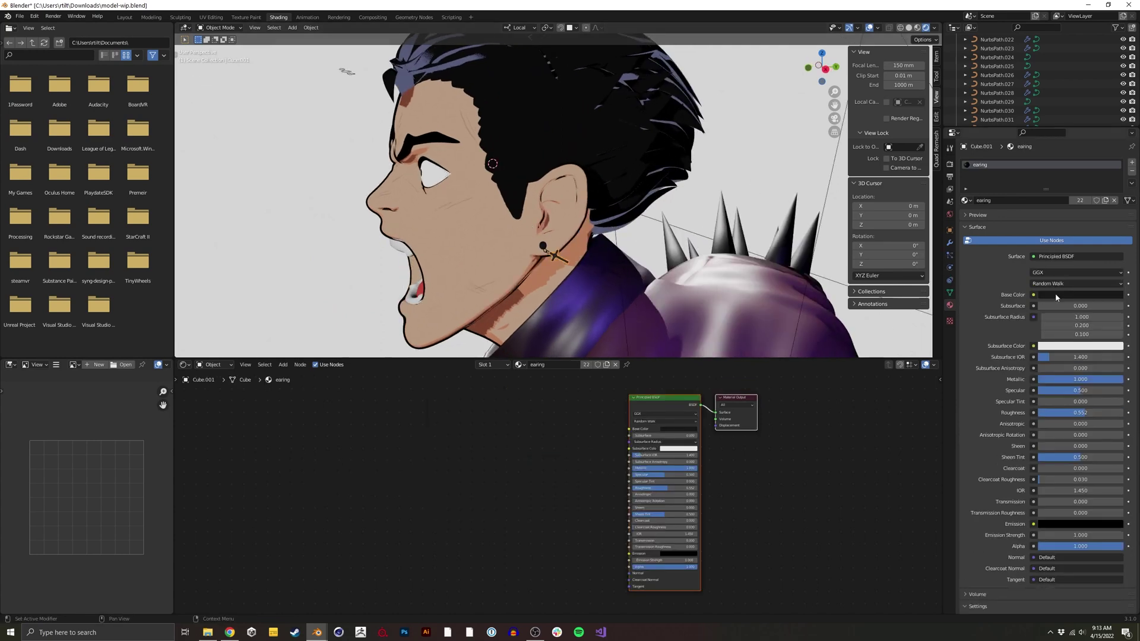
pyautogui.click(1060, 257)
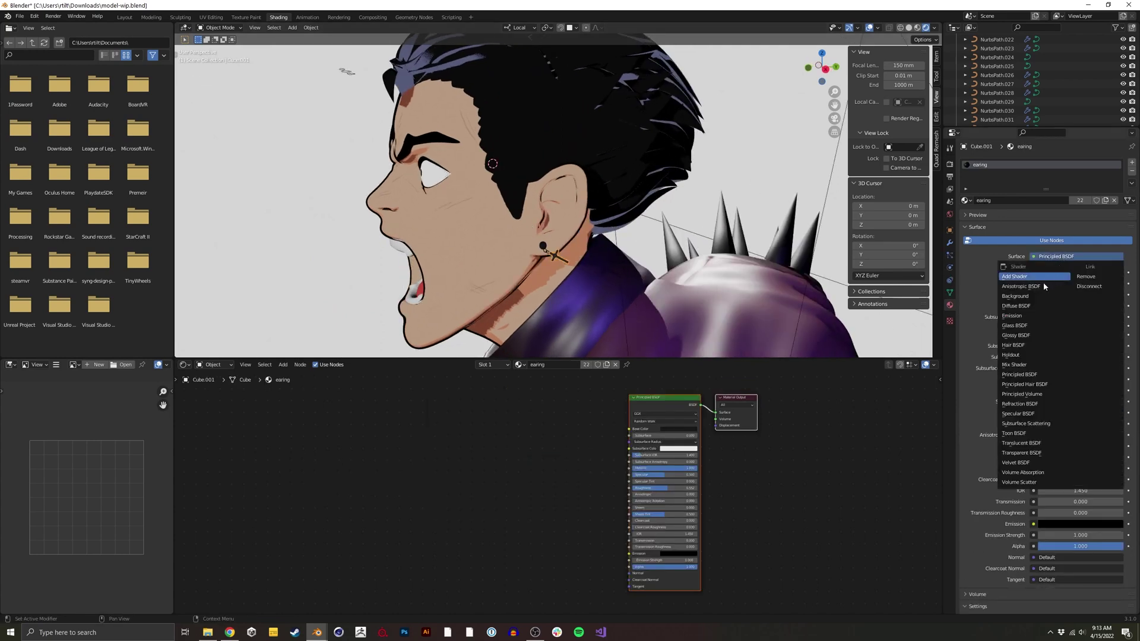
pyautogui.click(1038, 315)
pyautogui.click(1080, 274)
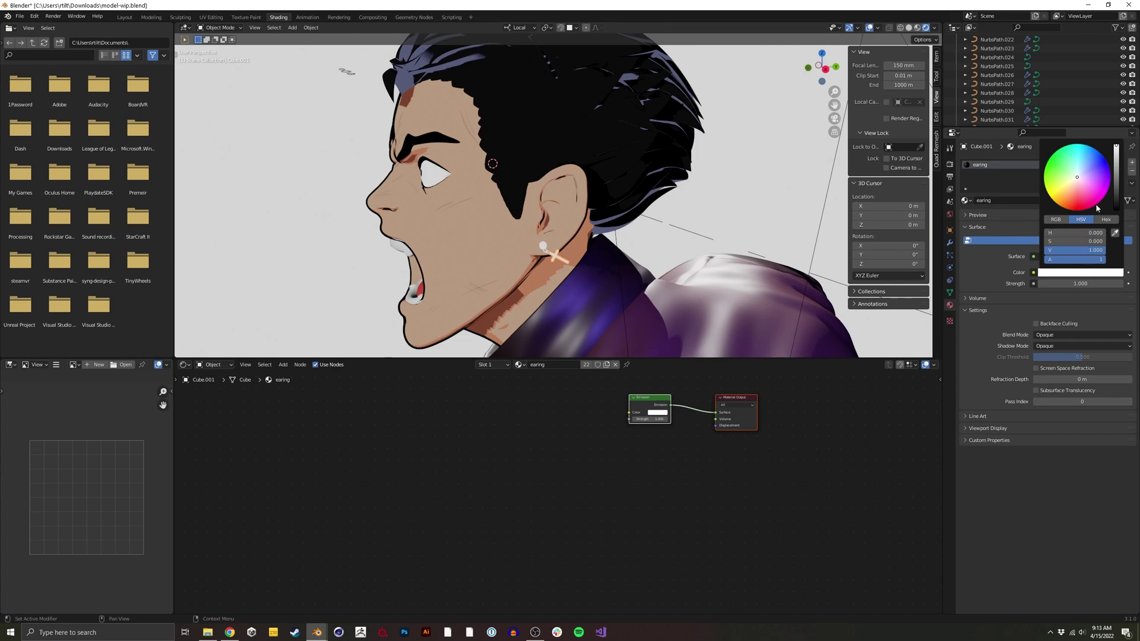
pyautogui.moveTo(1083, 181)
pyautogui.mouseDown()
pyautogui.moveTo(1115, 164)
pyautogui.moveTo(1103, 213)
pyautogui.moveTo(1107, 196)
pyautogui.mouseUp()
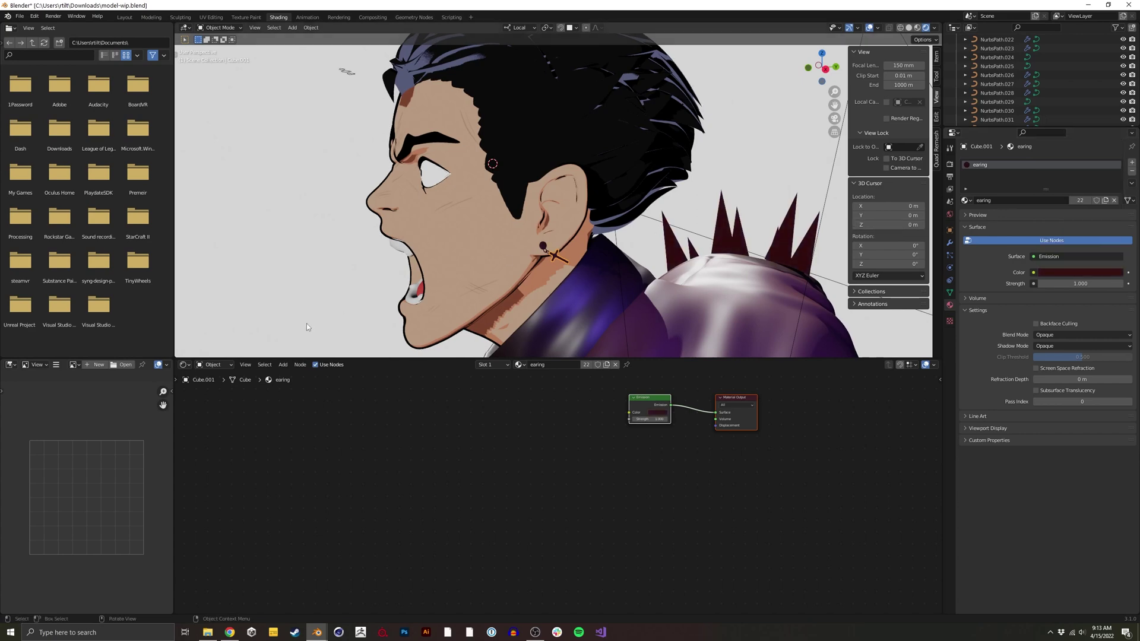
# - Select the collar, replace its leather material's shader nodes with the copied toon nodes, and link the last Mix to the Material Output surface
pyautogui.moveTo(384, 257); pyautogui.dragTo(597, 235, button='middle')
pyautogui.click(606, 250)
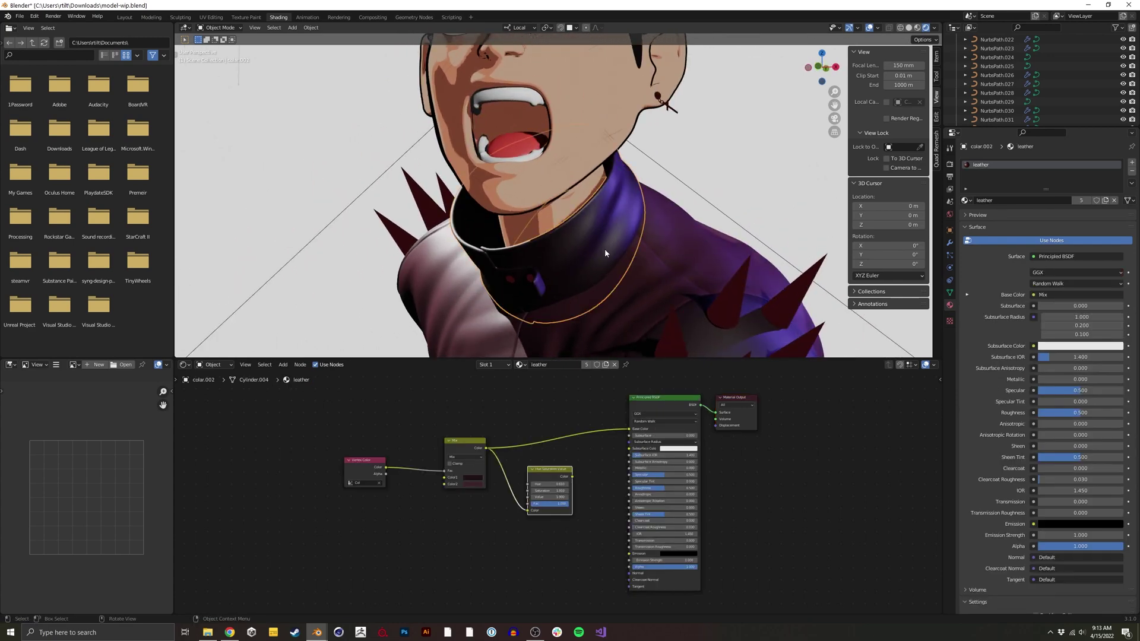
pyautogui.moveTo(499, 391); pyautogui.dragTo(539, 377, button='middle')
pyautogui.moveTo(335, 558); pyautogui.dragTo(703, 418)
pyautogui.press('x')
pyautogui.hotkey('ctrl', 'v')
pyautogui.press('g')
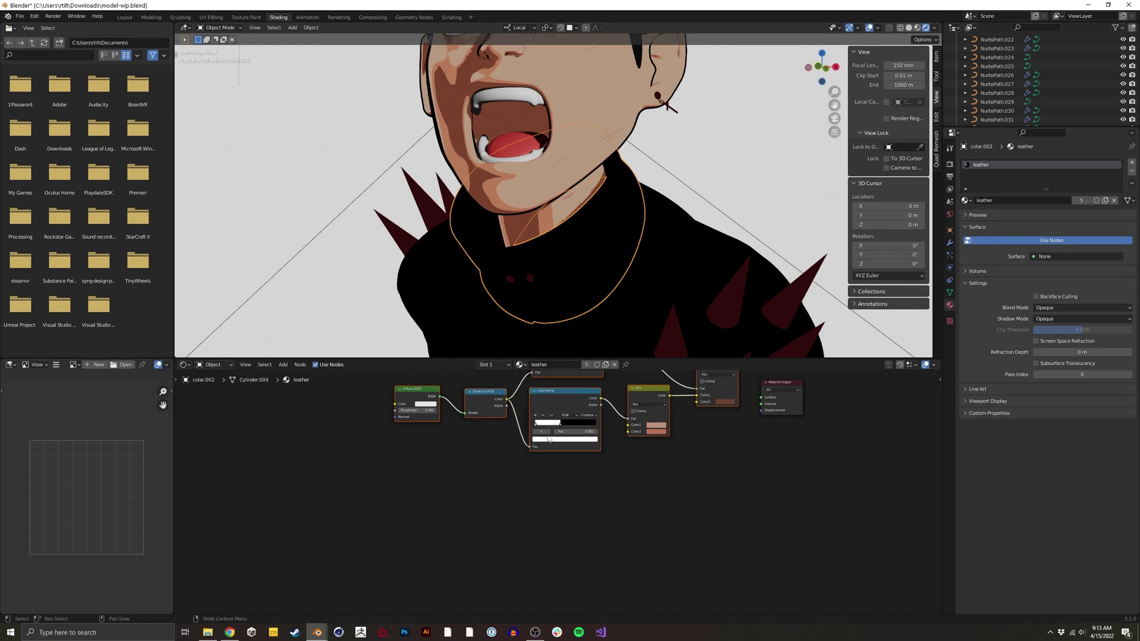
pyautogui.click(603, 451)
pyautogui.moveTo(620, 451); pyautogui.dragTo(717, 434)
# - Recolor the leather toon nodes with pink and crimson in the first Mix and very dark red in the last Mix
pyautogui.moveTo(658, 302); pyautogui.dragTo(611, 270, button='middle')
pyautogui.click(542, 517)
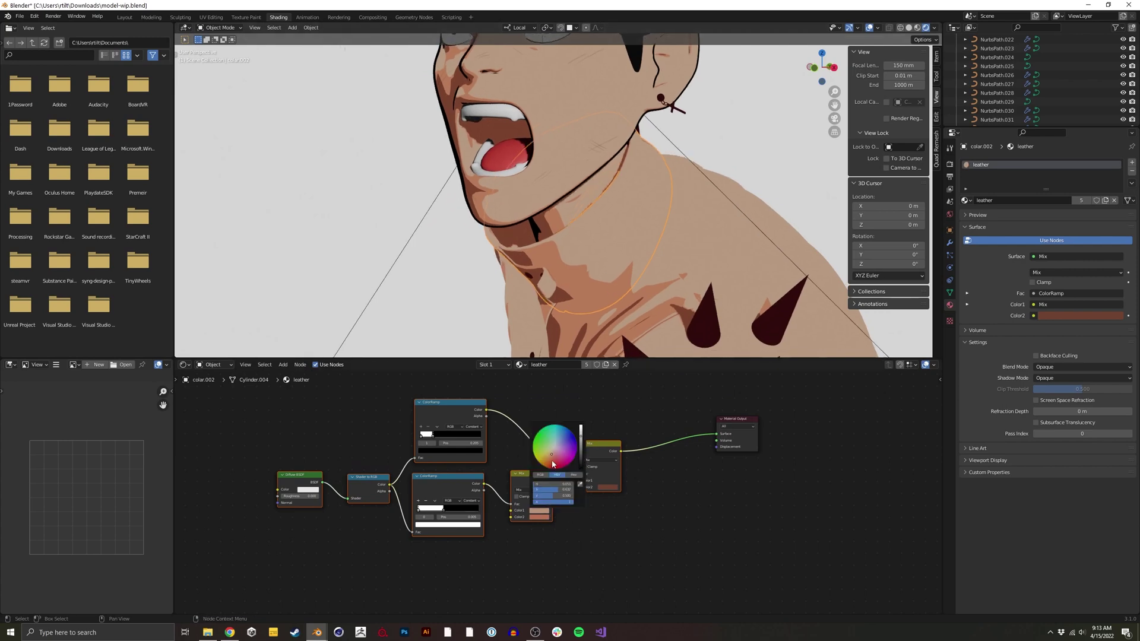
pyautogui.moveTo(553, 463); pyautogui.dragTo(559, 464)
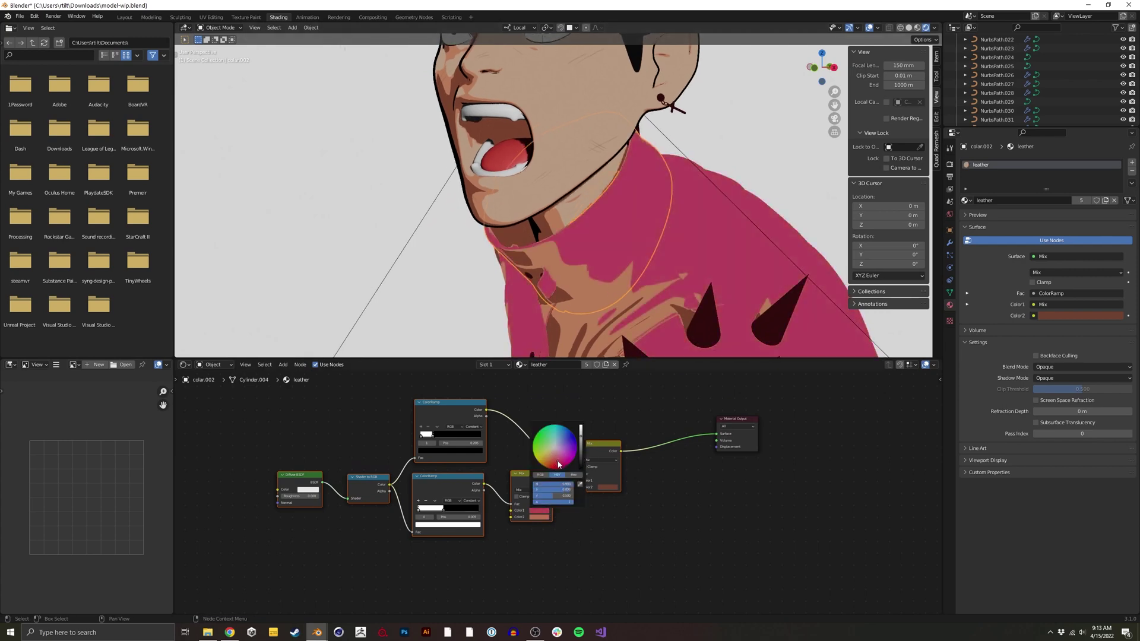
pyautogui.click(550, 516)
pyautogui.moveTo(555, 469); pyautogui.dragTo(561, 471)
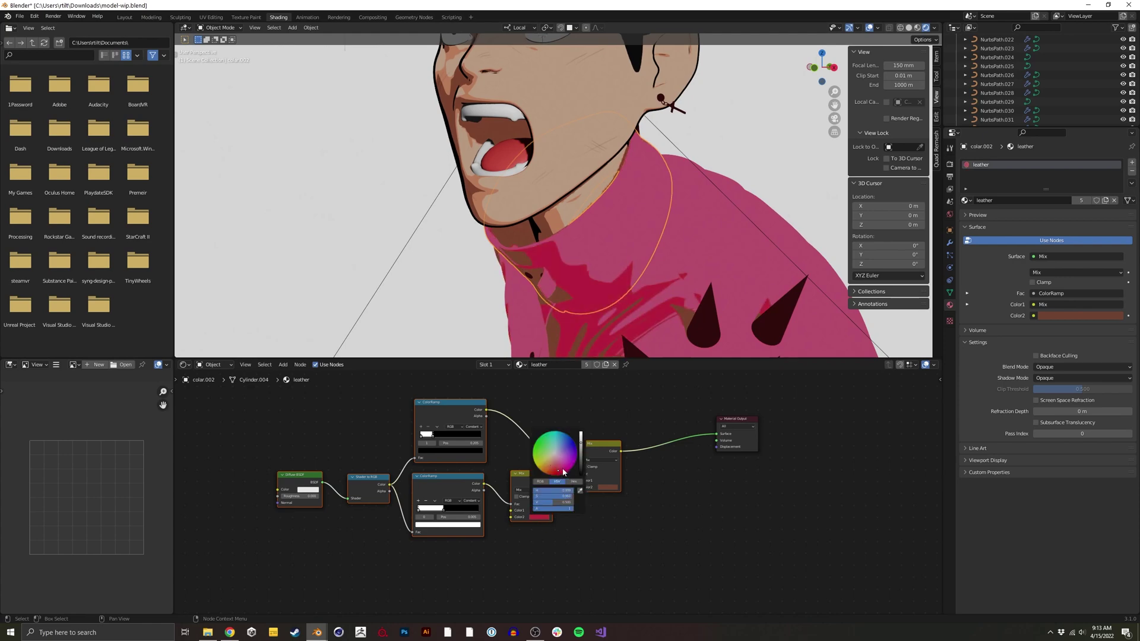
pyautogui.click(609, 488)
pyautogui.moveTo(620, 439); pyautogui.dragTo(649, 440)
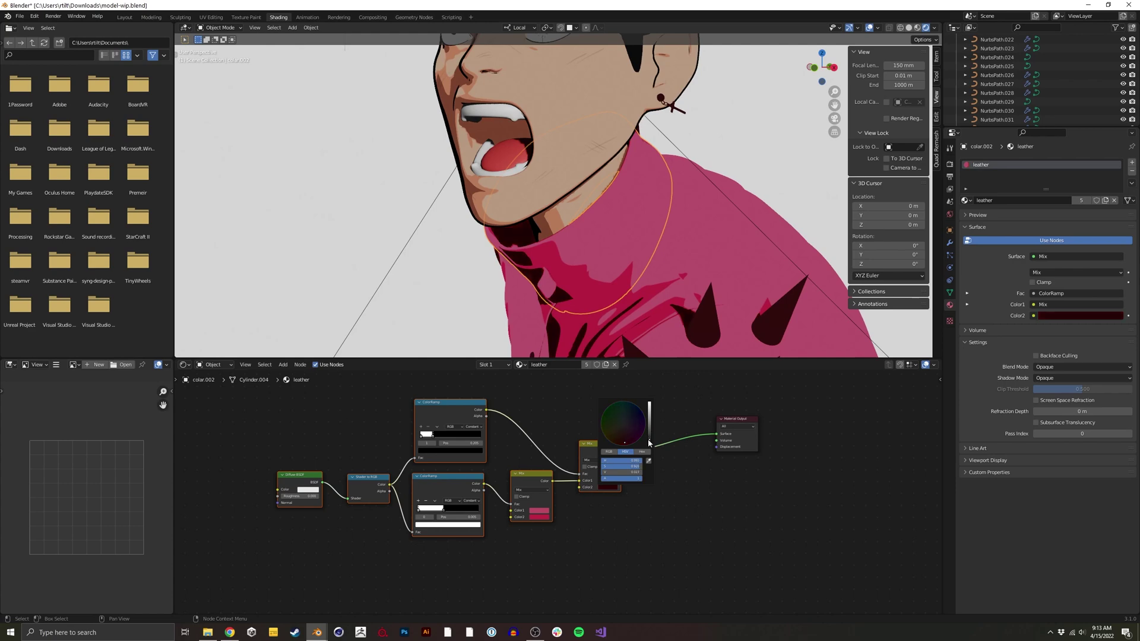
# - Select the jacket and add a Solidify modifier to it
pyautogui.scroll(-3, 698, 205)
pyautogui.moveTo(629, 273); pyautogui.dragTo(643, 252, button='middle')
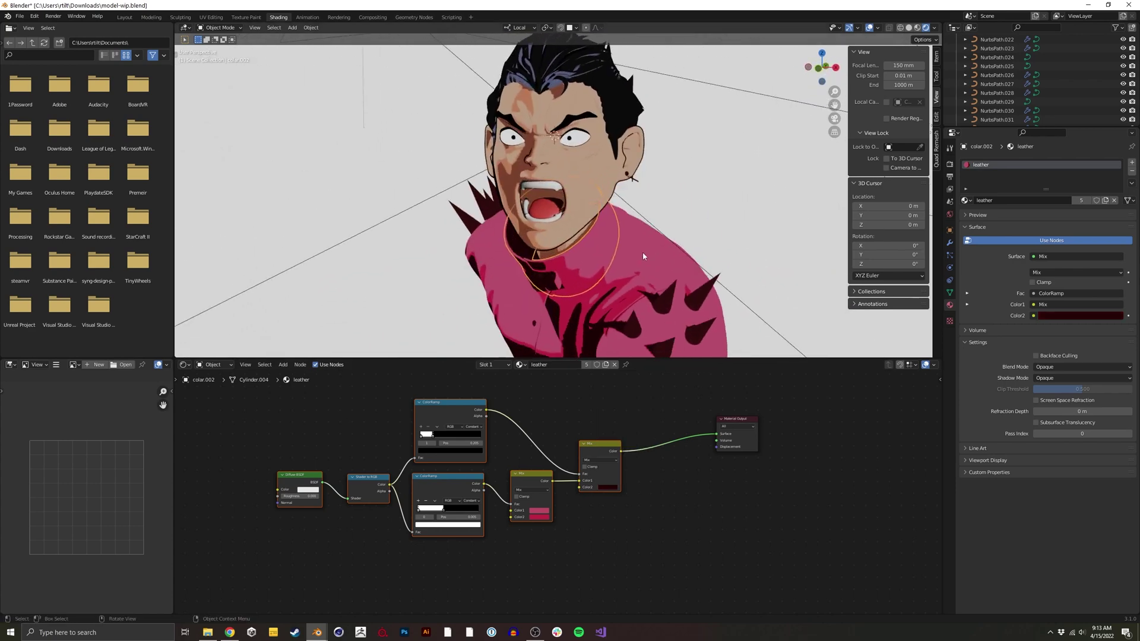
pyautogui.click(643, 251)
pyautogui.click(950, 242)
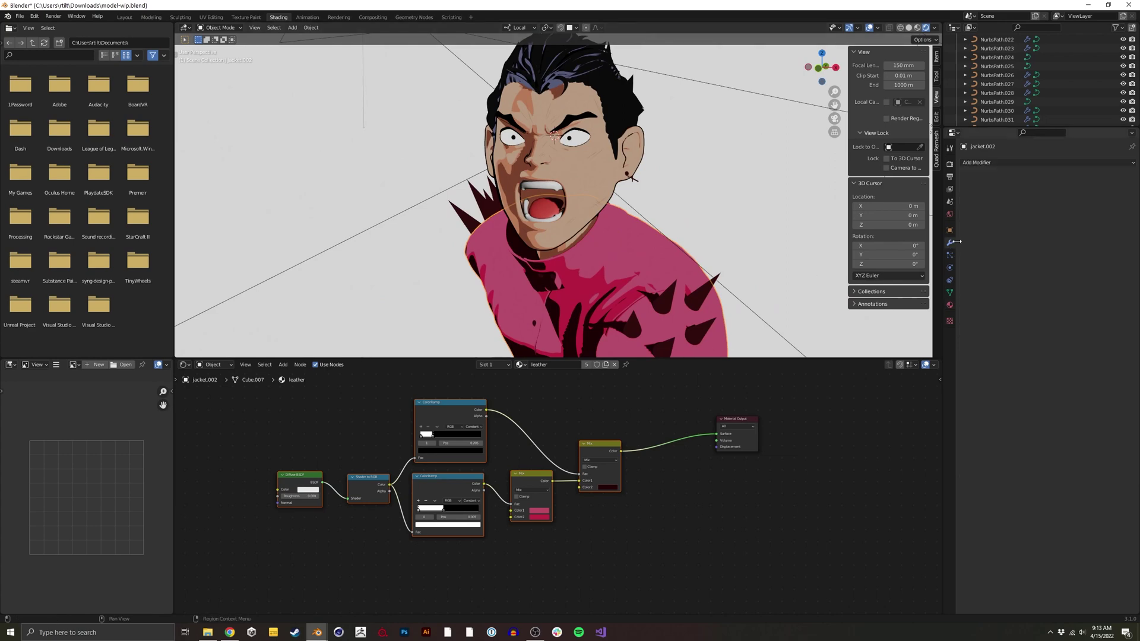
pyautogui.click(986, 163)
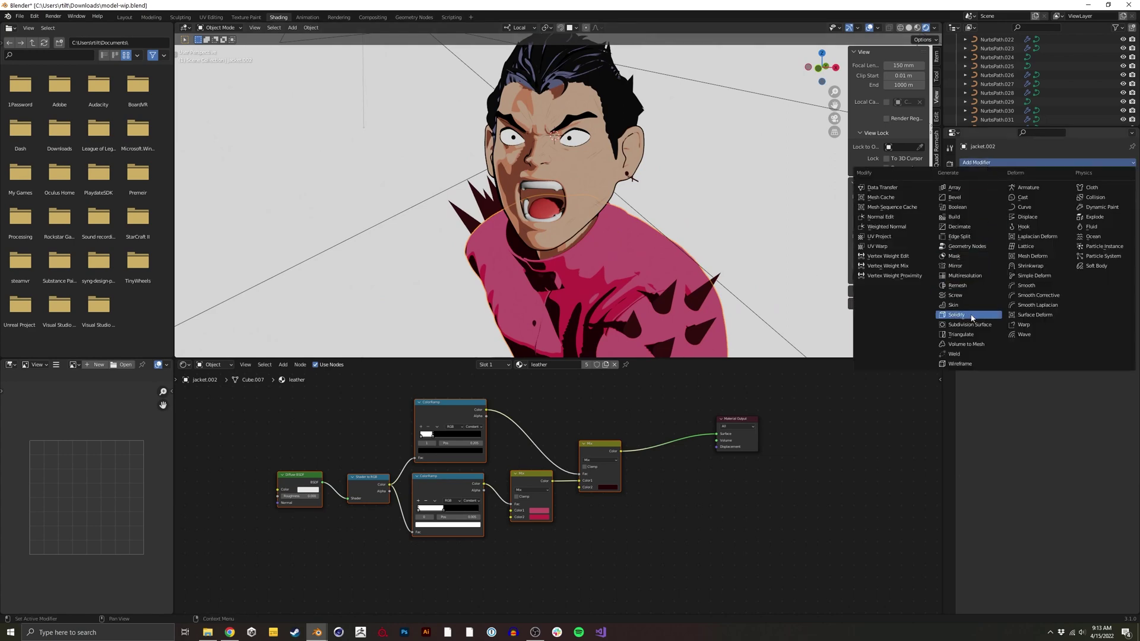
pyautogui.click(972, 317)
# - Add a second material slot to the jacket and assign the existing outline material to it
pyautogui.click(950, 303)
pyautogui.click(1133, 162)
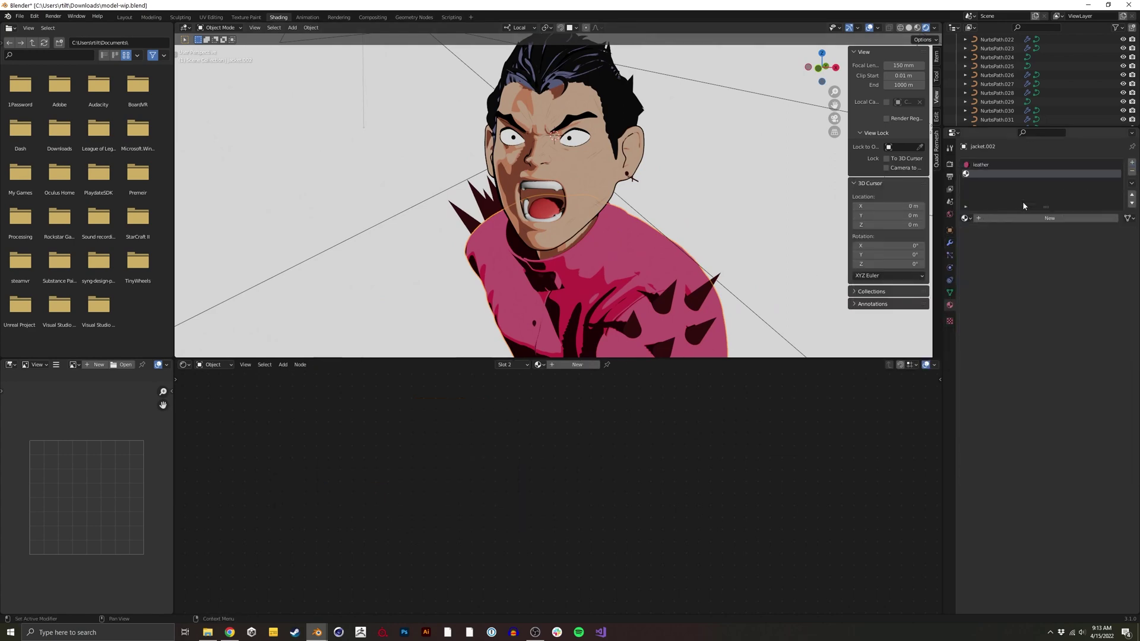
pyautogui.click(966, 218)
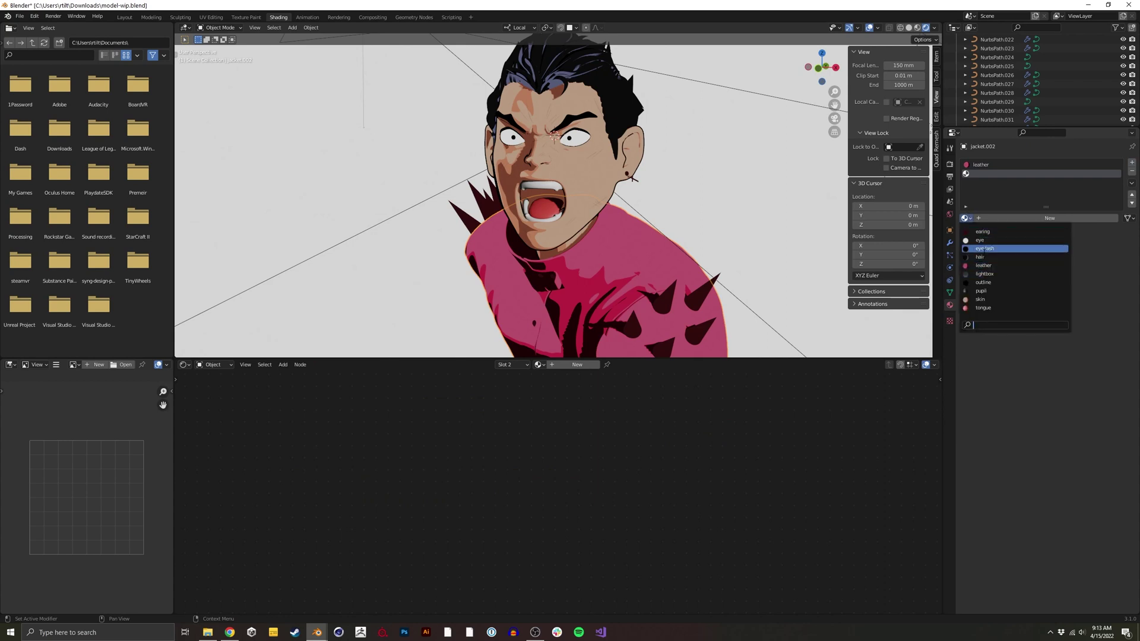
pyautogui.write('out')
pyautogui.press('Return')
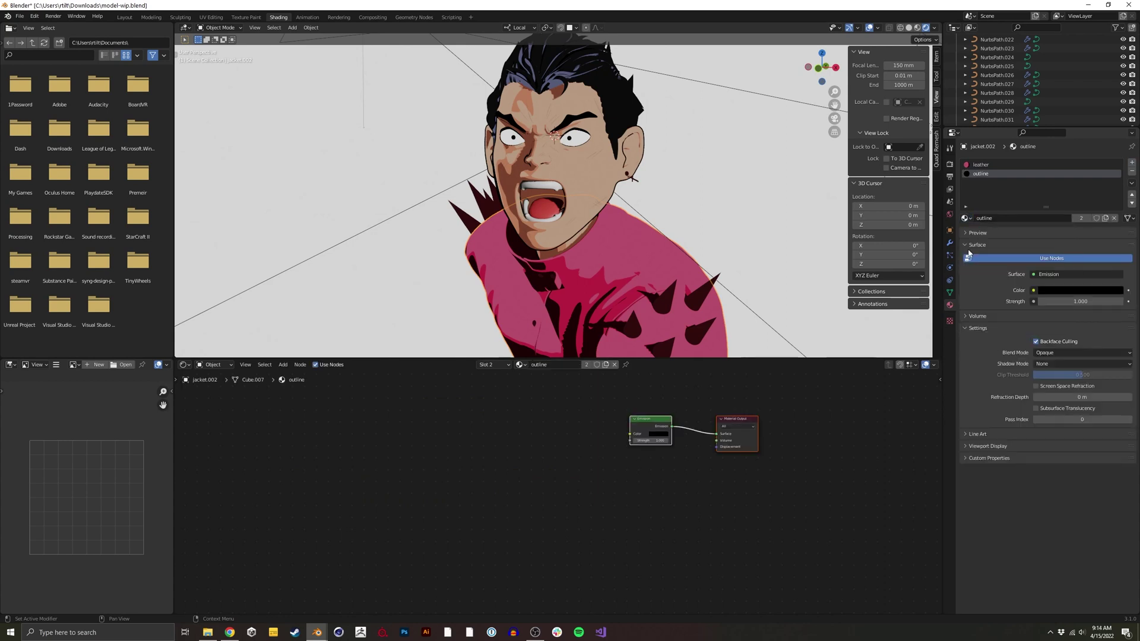
# - Set the jacket's Solidify modifier to -0.017 m thickness with flipped normals and a material offset of 1
pyautogui.click(949, 244)
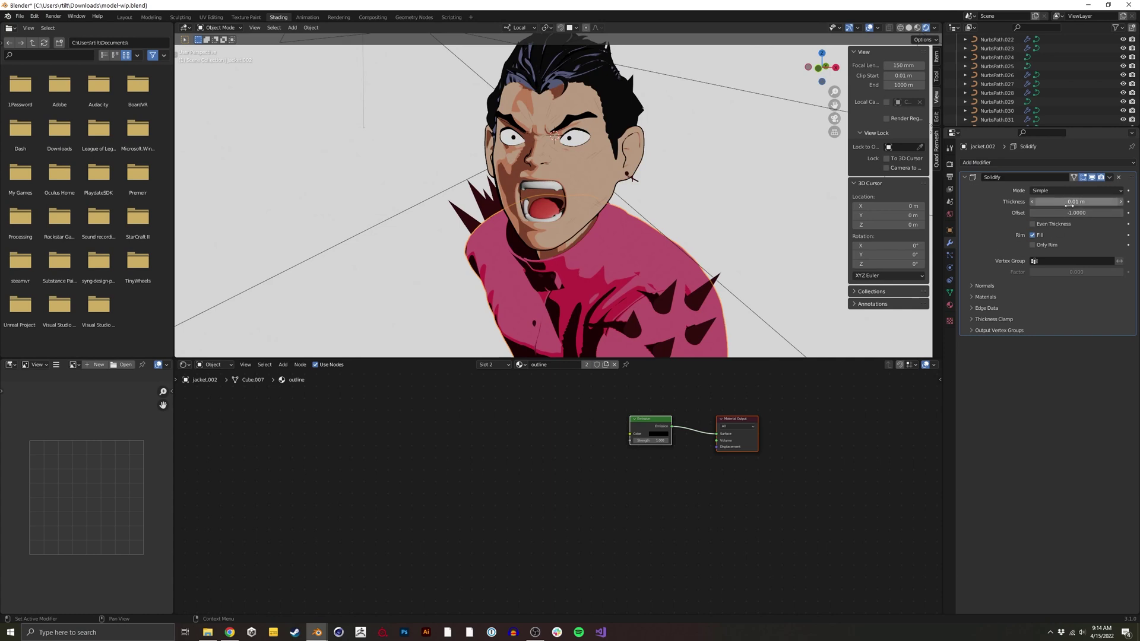
pyautogui.moveTo(1082, 201); pyautogui.dragTo(1054, 310)
pyautogui.click(978, 297)
pyautogui.click(984, 285)
pyautogui.click(1032, 299)
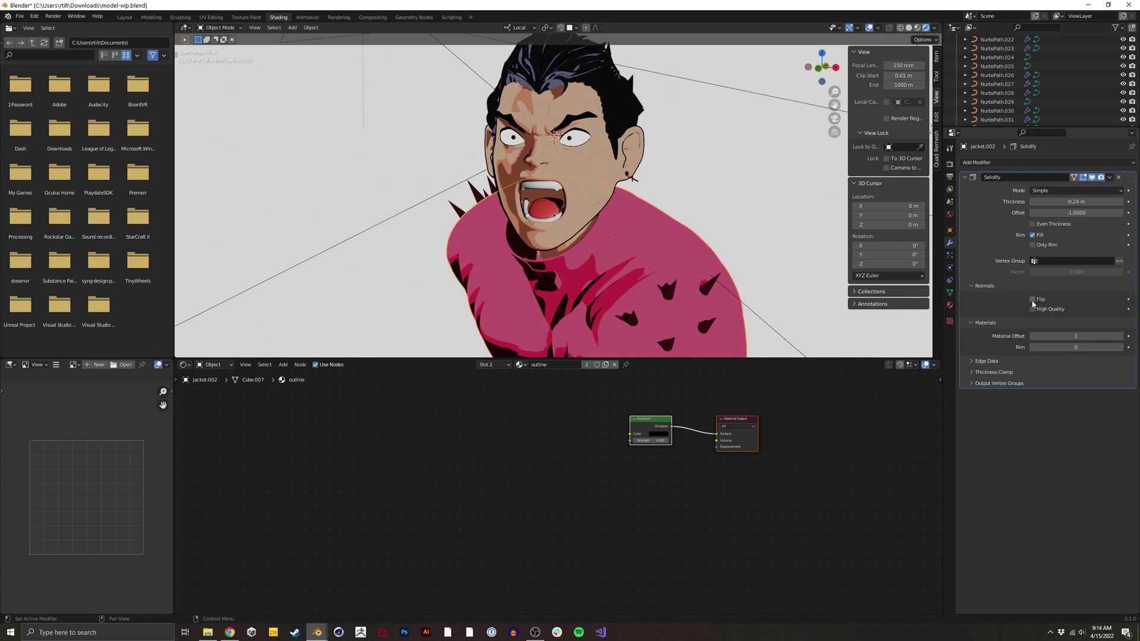
pyautogui.moveTo(1071, 201); pyautogui.dragTo(1112, 203)
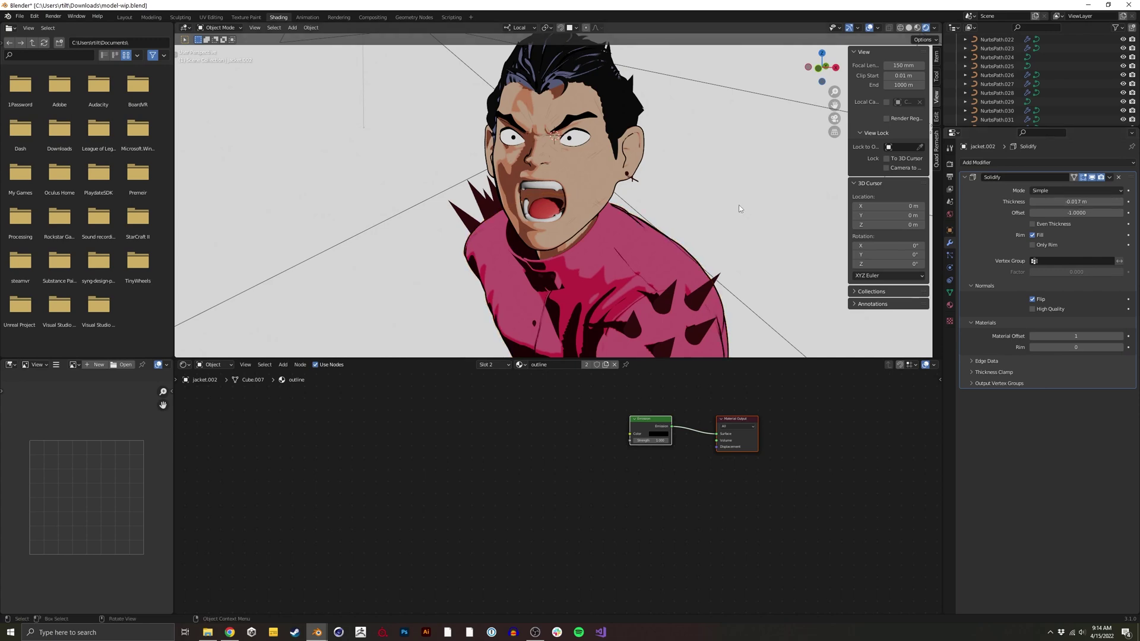
pyautogui.moveTo(739, 205); pyautogui.dragTo(627, 218, button='middle')
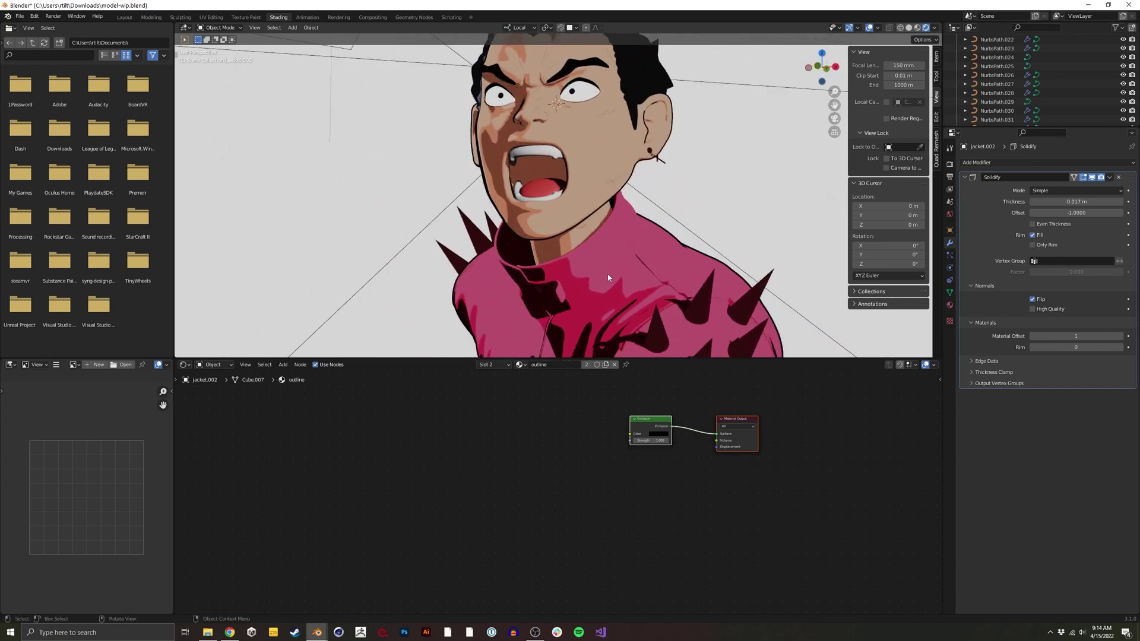
# - Inspect the jacket collar's painted vertex colors in Vertex Paint mode under solid shading, returning to Object Mode
pyautogui.click(596, 258)
pyautogui.hotkey('ctrl', 'Tab')
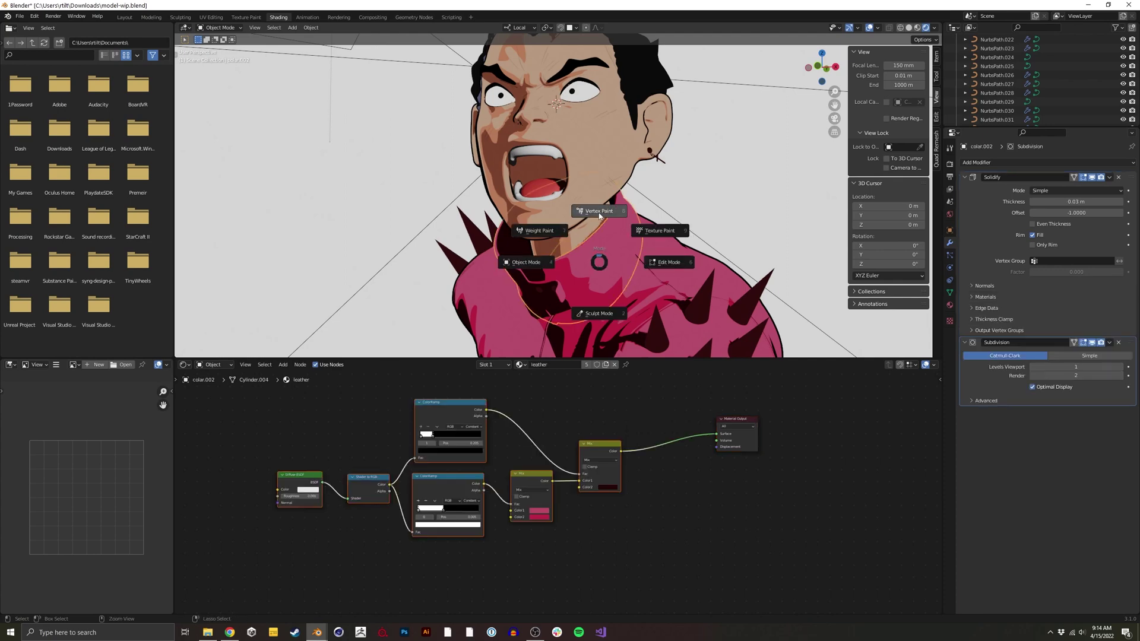
pyautogui.click(599, 215)
pyautogui.moveTo(588, 209)
pyautogui.mouseDown(button='middle')
pyautogui.moveTo(621, 225)
pyautogui.moveTo(604, 232)
pyautogui.mouseUp(button='middle')
pyautogui.hotkey('ctrl', 'Tab')
pyautogui.click(564, 226)
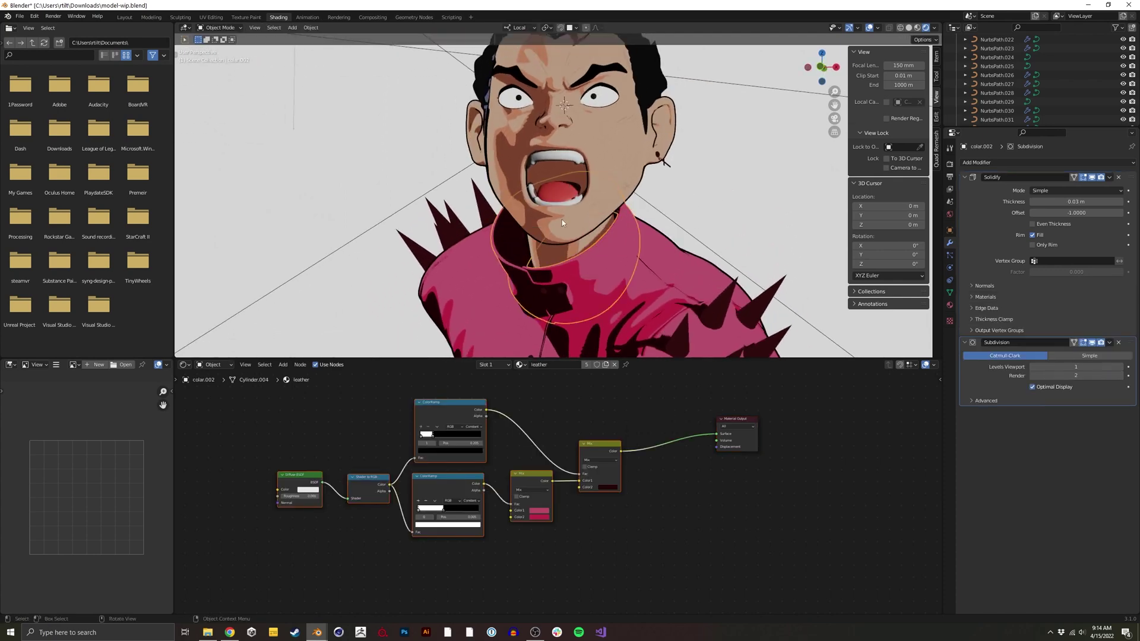
pyautogui.click(908, 27)
pyautogui.hotkey('ctrl', 'Tab')
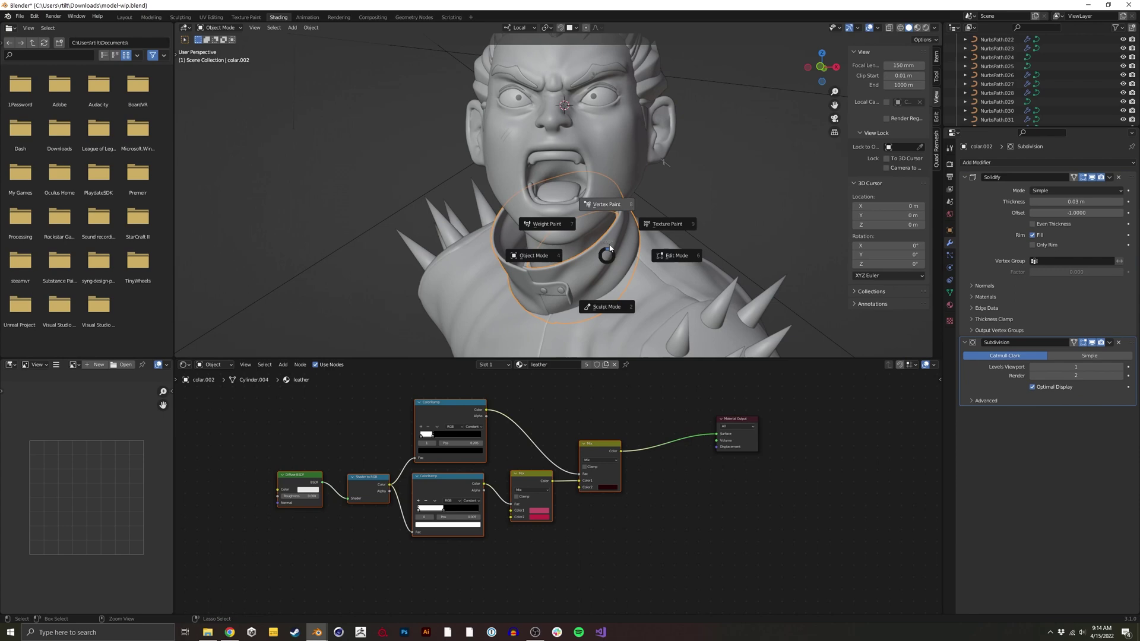
pyautogui.click(615, 203)
pyautogui.moveTo(616, 203); pyautogui.dragTo(644, 203, button='middle')
pyautogui.hotkey('ctrl', 'Tab')
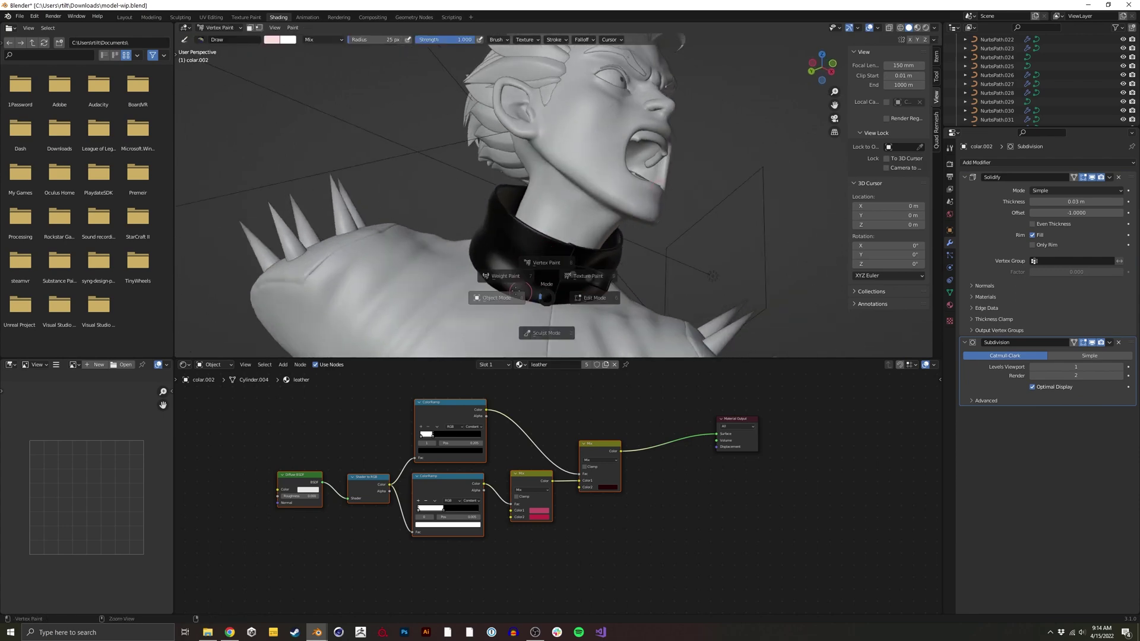
pyautogui.click(494, 284)
# - Inspect the face's vertex paint around the mouth interior, returning to Object Mode and rendered shading
pyautogui.click(602, 164)
pyautogui.hotkey('ctrl', 'Tab')
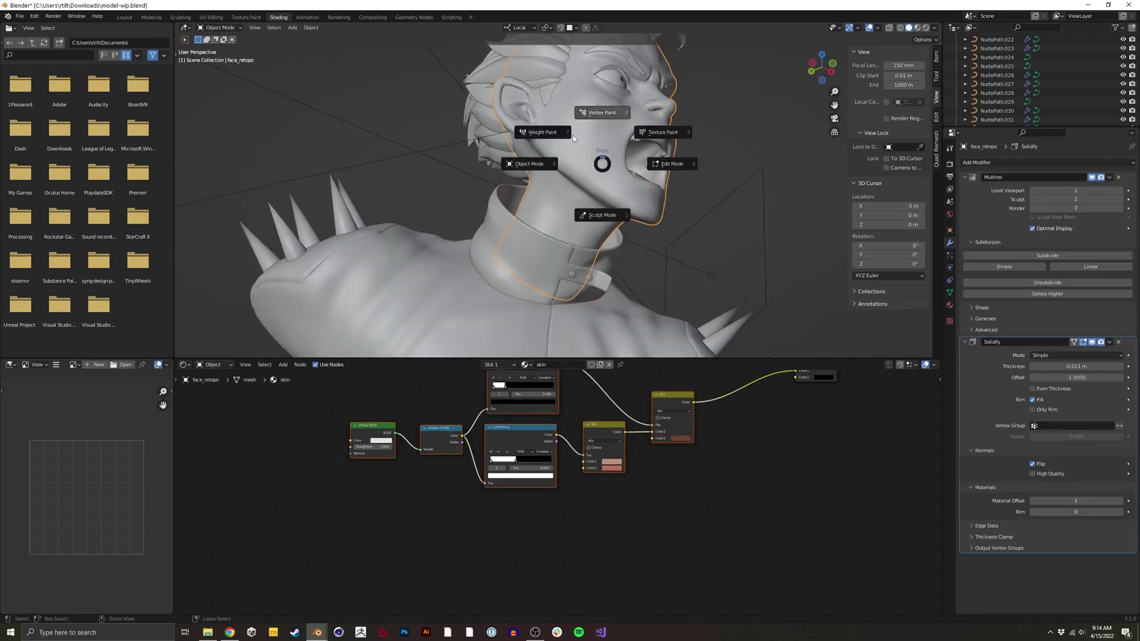
pyautogui.click(587, 122)
pyautogui.moveTo(587, 122); pyautogui.dragTo(493, 143, button='middle')
pyautogui.scroll(3, 572, 166)
pyautogui.moveTo(602, 98)
pyautogui.keyDown('shift'); pyautogui.mouseDown(button='middle')
pyautogui.moveTo(603, 149)
pyautogui.moveTo(553, 150)
pyautogui.mouseUp(button='middle'); pyautogui.keyUp('shift')
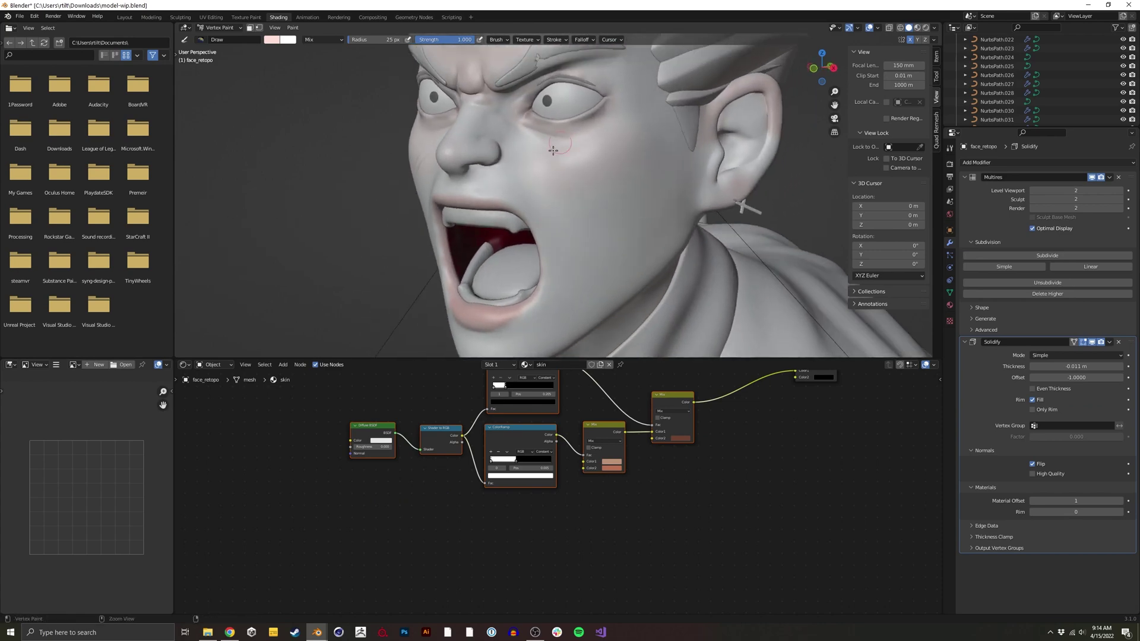
pyautogui.scroll(2, 552, 151)
pyautogui.moveTo(525, 239)
pyautogui.mouseDown(button='middle')
pyautogui.moveTo(533, 225)
pyautogui.moveTo(506, 227)
pyautogui.mouseUp(button='middle')
pyautogui.hotkey('ctrl', 'Tab')
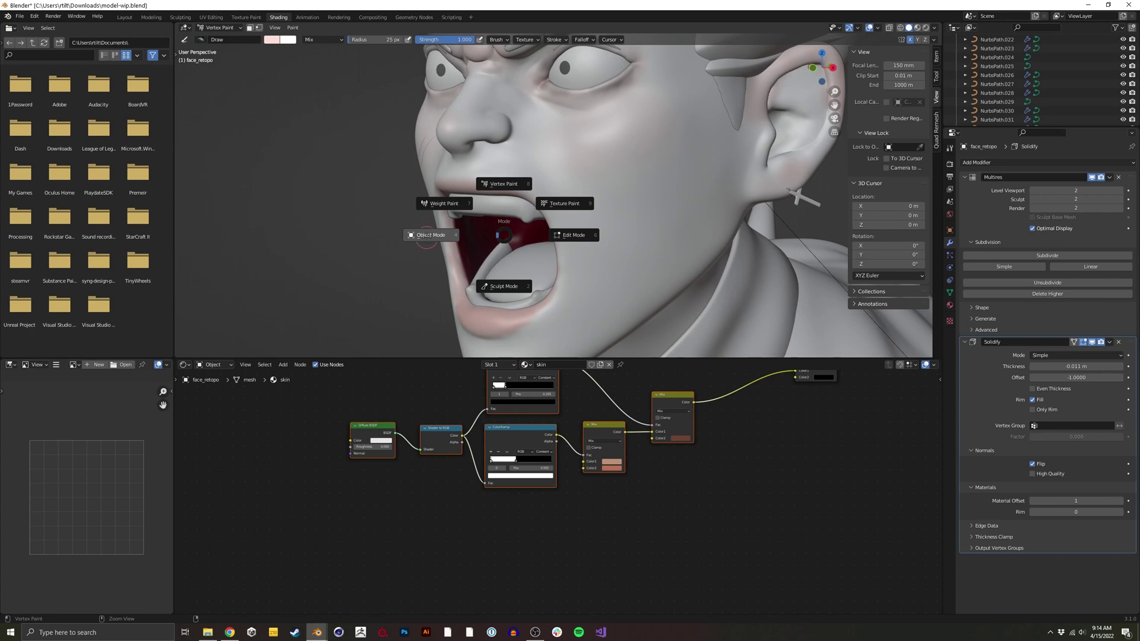
pyautogui.click(454, 234)
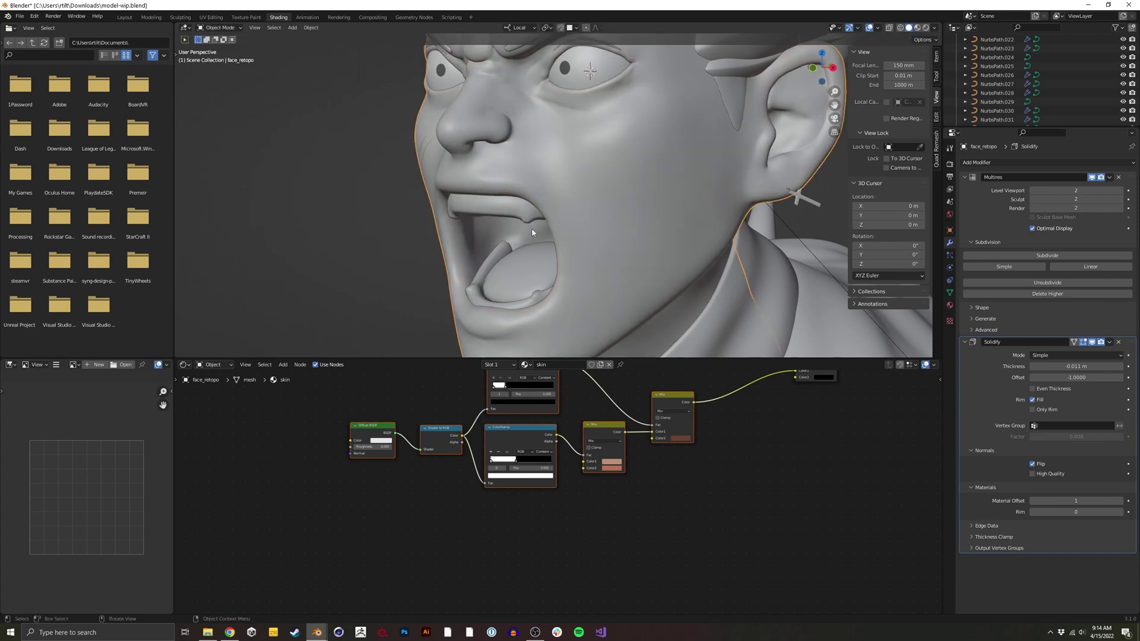
pyautogui.click(927, 28)
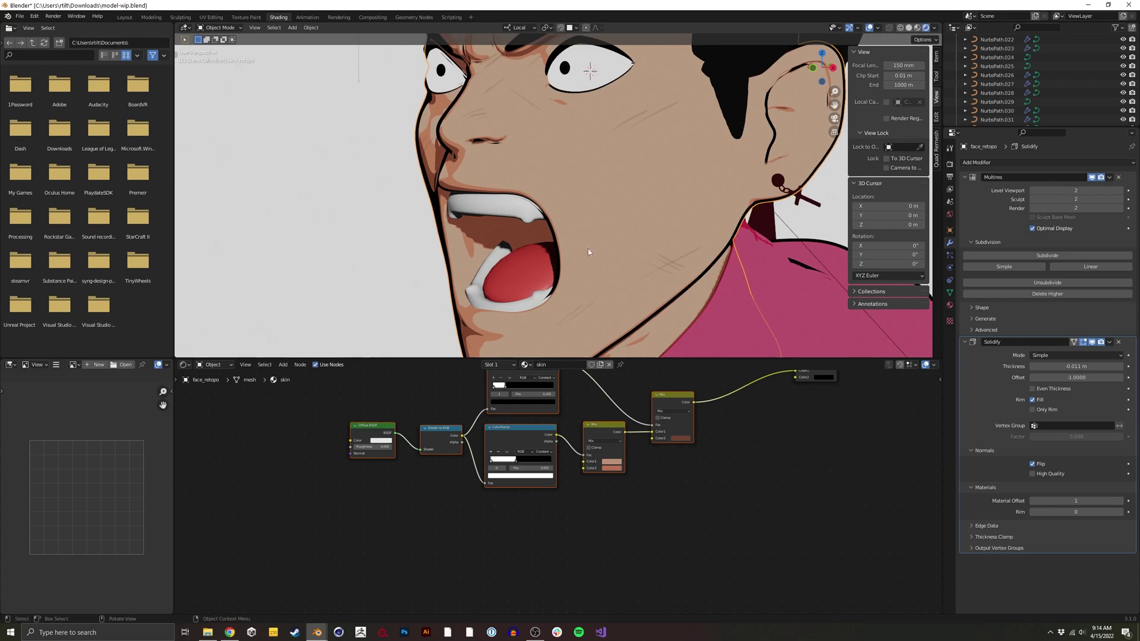
# - Add a Vertex Color node to the skin material and set it to the Col layer
pyautogui.keyDown('ctrl'); pyautogui.moveTo(552, 460); pyautogui.dragTo(543, 475, button='middle'); pyautogui.keyUp('ctrl')
pyautogui.moveTo(631, 420); pyautogui.dragTo(453, 476, button='middle')
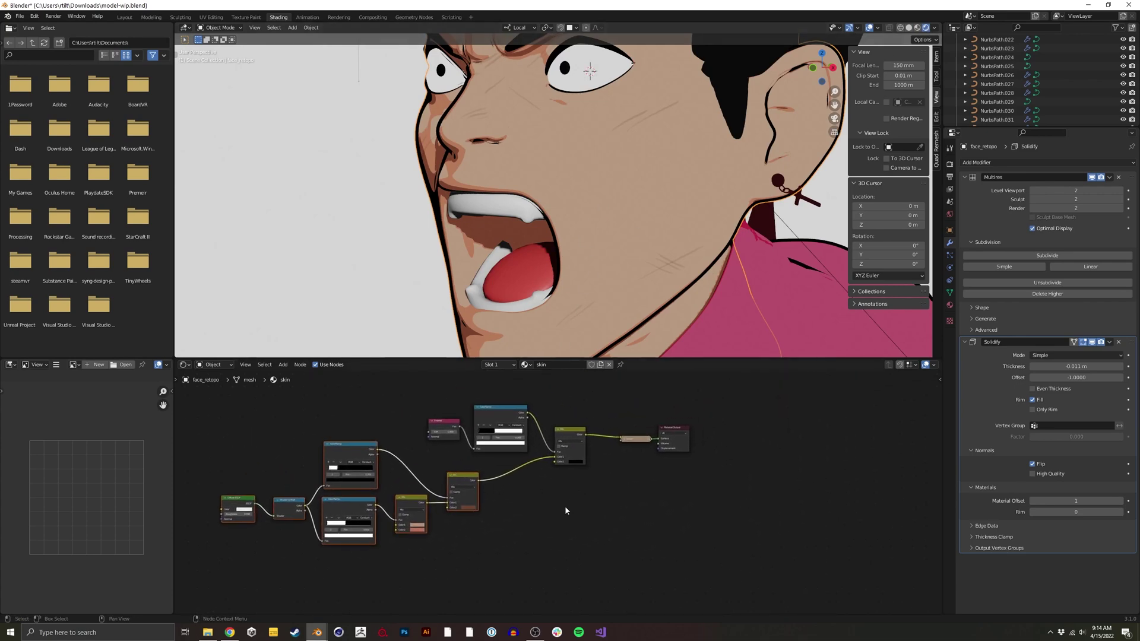
pyautogui.hotkey('shift', 'a')
pyautogui.write('ve')
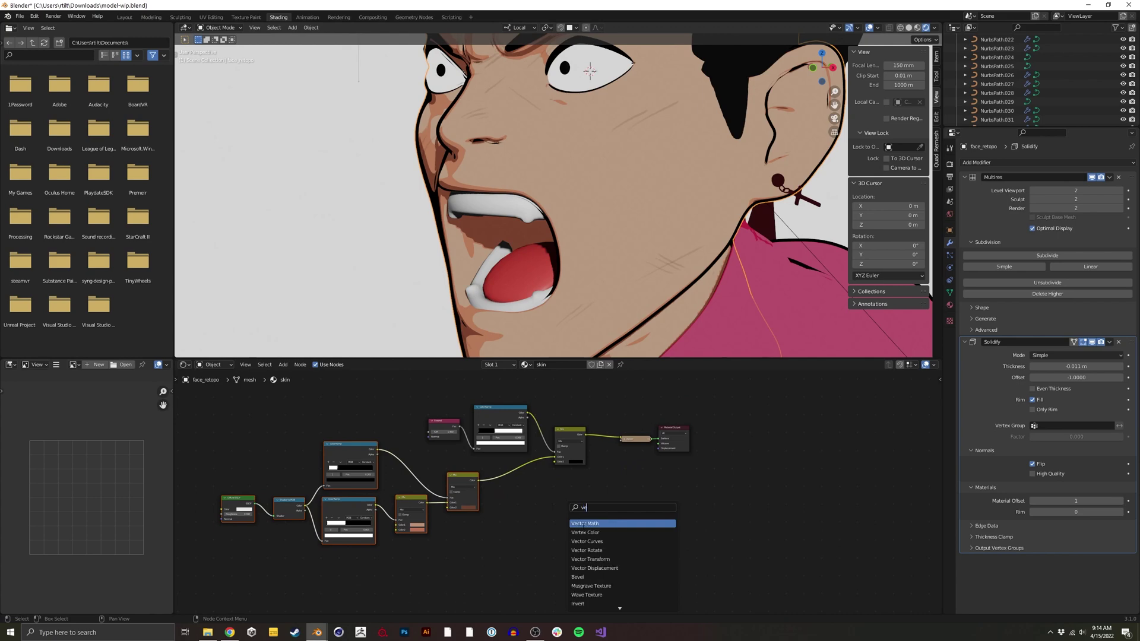
pyautogui.write('rte')
pyautogui.press('Return')
pyautogui.click(540, 509)
pyautogui.keyDown('ctrl'); pyautogui.moveTo(540, 509); pyautogui.dragTo(672, 417, button='middle'); pyautogui.keyUp('ctrl')
pyautogui.click(639, 474)
pyautogui.click(633, 488)
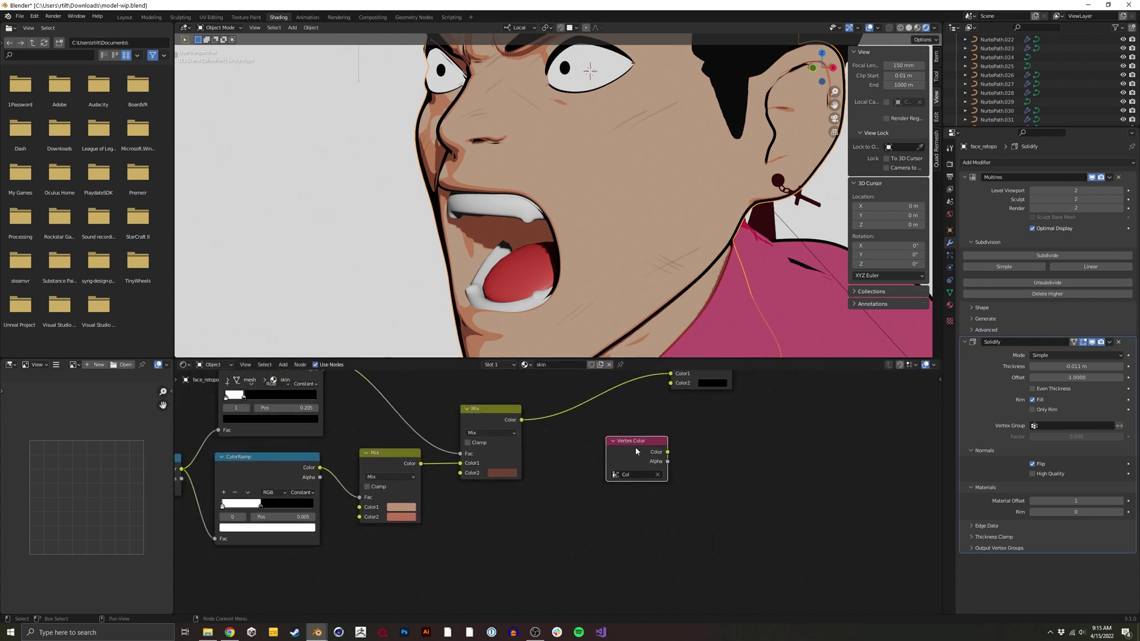
pyautogui.moveTo(636, 451)
pyautogui.mouseDown()
pyautogui.moveTo(600, 477)
pyautogui.moveTo(622, 468)
pyautogui.mouseUp()
# - Make room by moving the Fresnel node and its ColorRamp away from the last Mix, and place the Vertex Color node above them
pyautogui.moveTo(680, 417); pyautogui.dragTo(833, 399, button='middle')
pyautogui.keyDown('ctrl'); pyautogui.moveTo(832, 399); pyautogui.dragTo(582, 549, button='middle'); pyautogui.keyUp('ctrl')
pyautogui.moveTo(449, 486); pyautogui.dragTo(554, 444)
pyautogui.press('g')
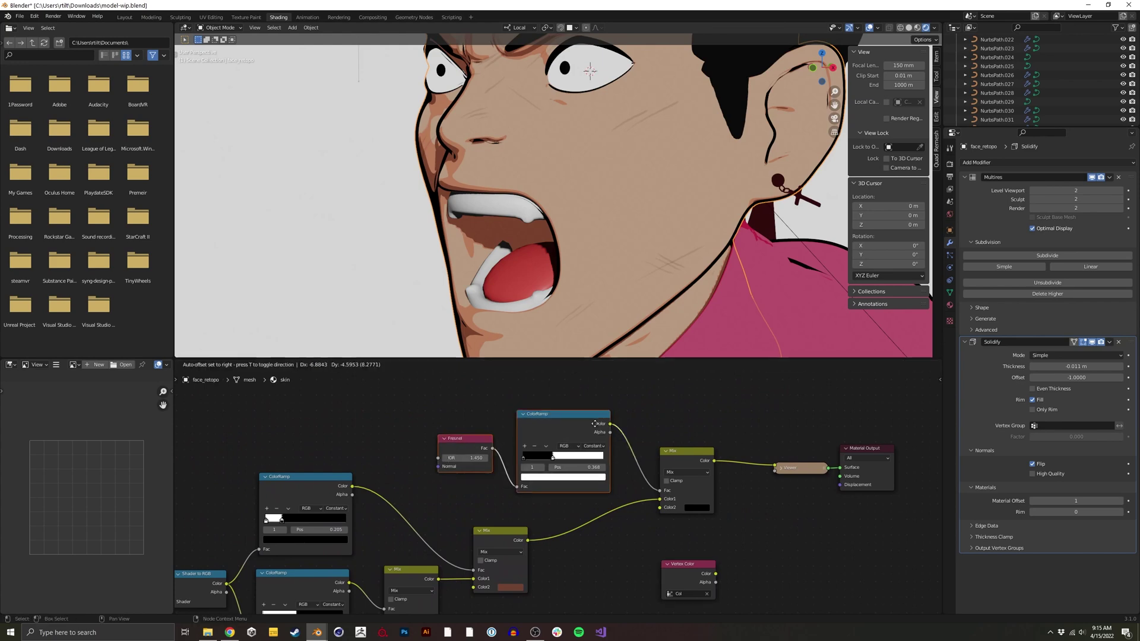
pyautogui.click(428, 417)
pyautogui.moveTo(690, 561); pyautogui.dragTo(576, 441)
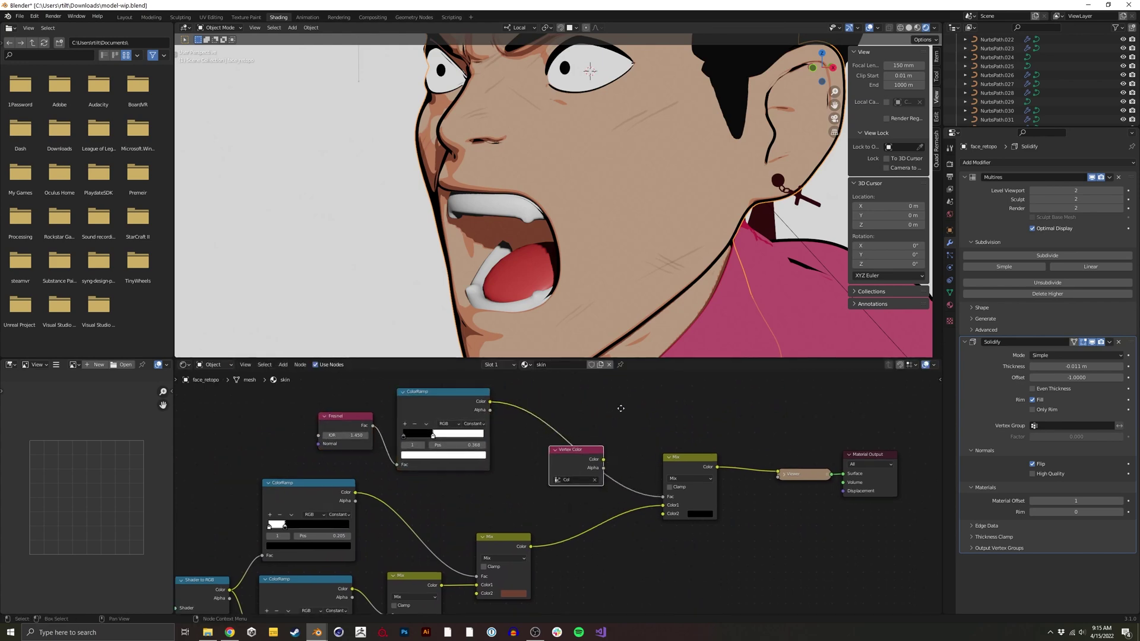
pyautogui.moveTo(576, 441); pyautogui.dragTo(623, 539, button='middle')
pyautogui.moveTo(622, 539); pyautogui.dragTo(506, 433)
# - Add a Multiply Math node combining Vertex Color with the Fresnel ramp, and feed it into the last Mix's factor
pyautogui.hotkey('shift', 'a')
pyautogui.click(606, 450)
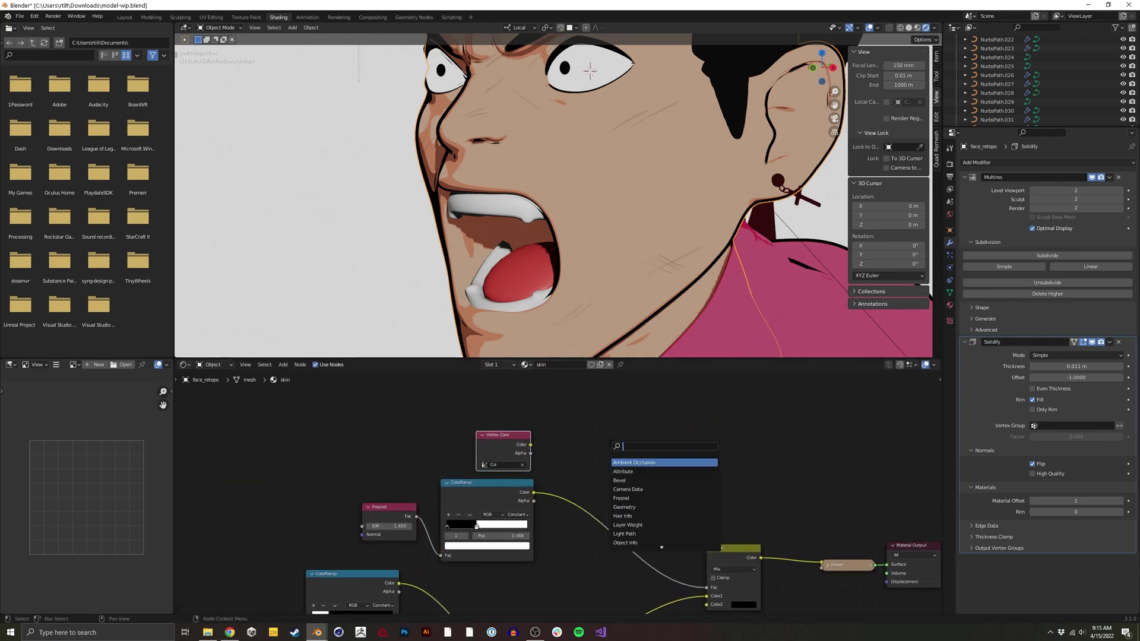
pyautogui.write('math')
pyautogui.press('Return')
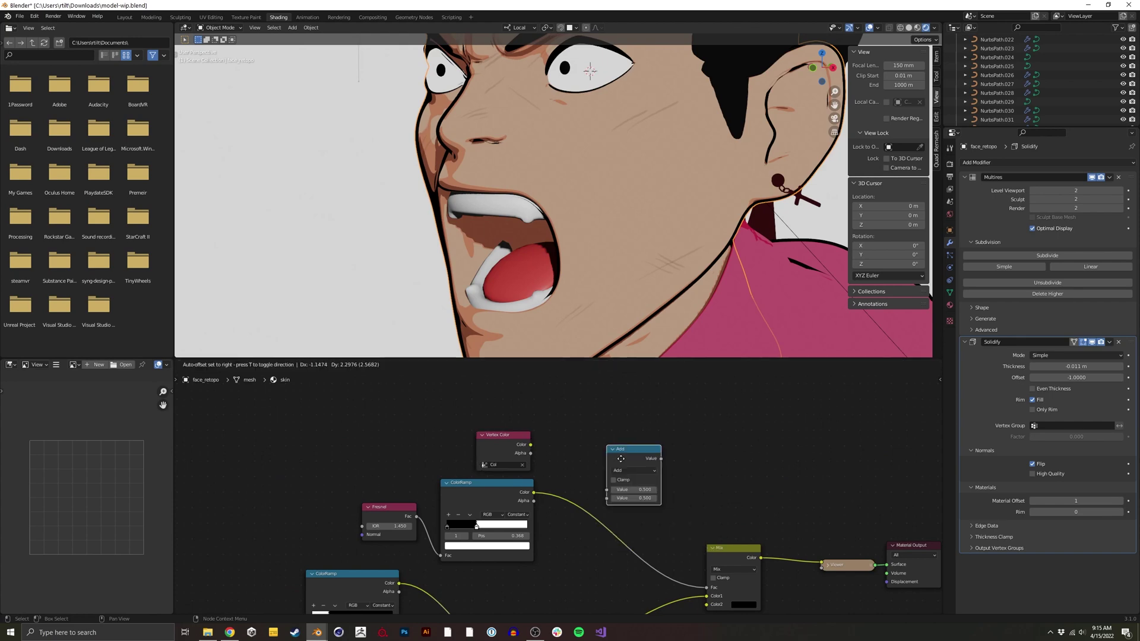
pyautogui.click(613, 467)
pyautogui.moveTo(530, 445); pyautogui.dragTo(600, 499)
pyautogui.moveTo(626, 437); pyautogui.dragTo(565, 383, button='middle')
pyautogui.moveTo(572, 397)
pyautogui.mouseDown()
pyautogui.moveTo(565, 421)
pyautogui.moveTo(645, 534)
pyautogui.mouseUp()
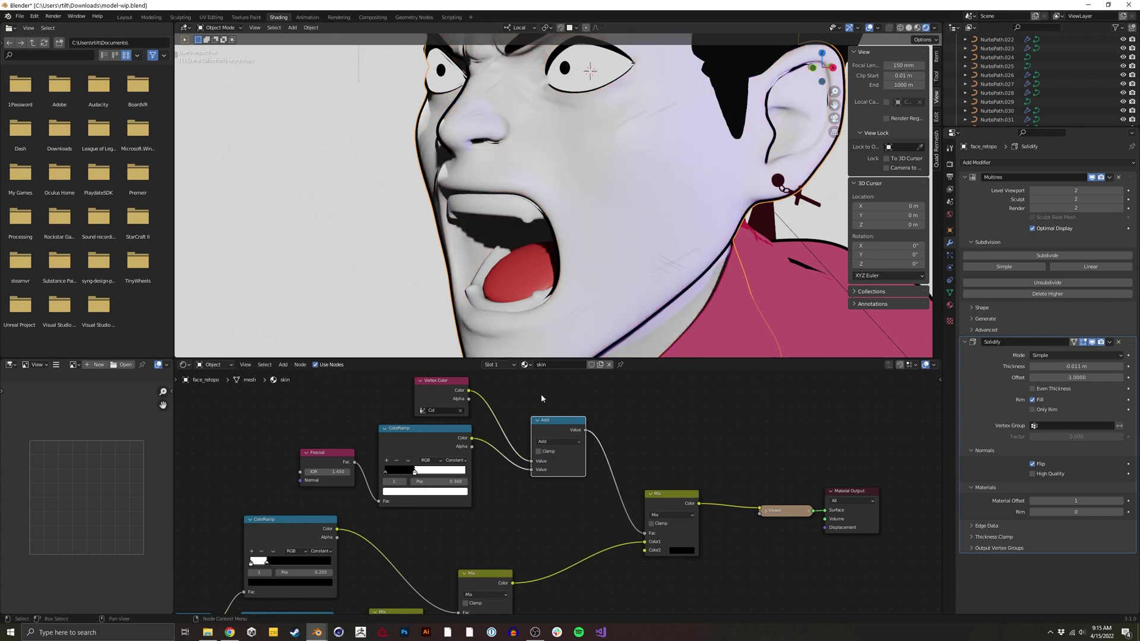
pyautogui.click(558, 444)
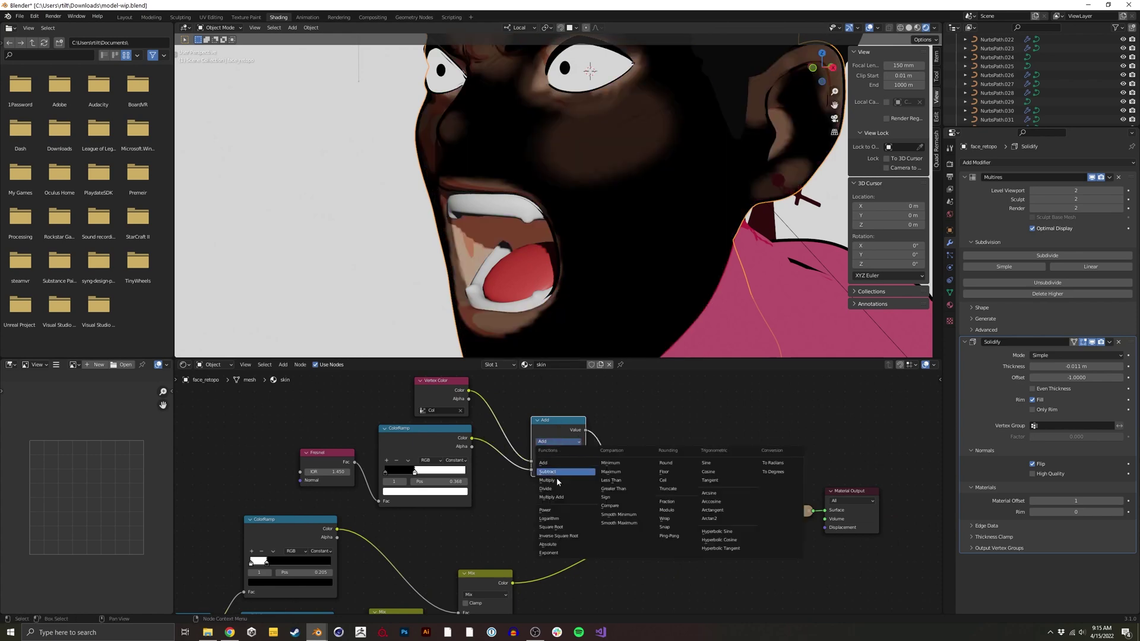
pyautogui.click(557, 483)
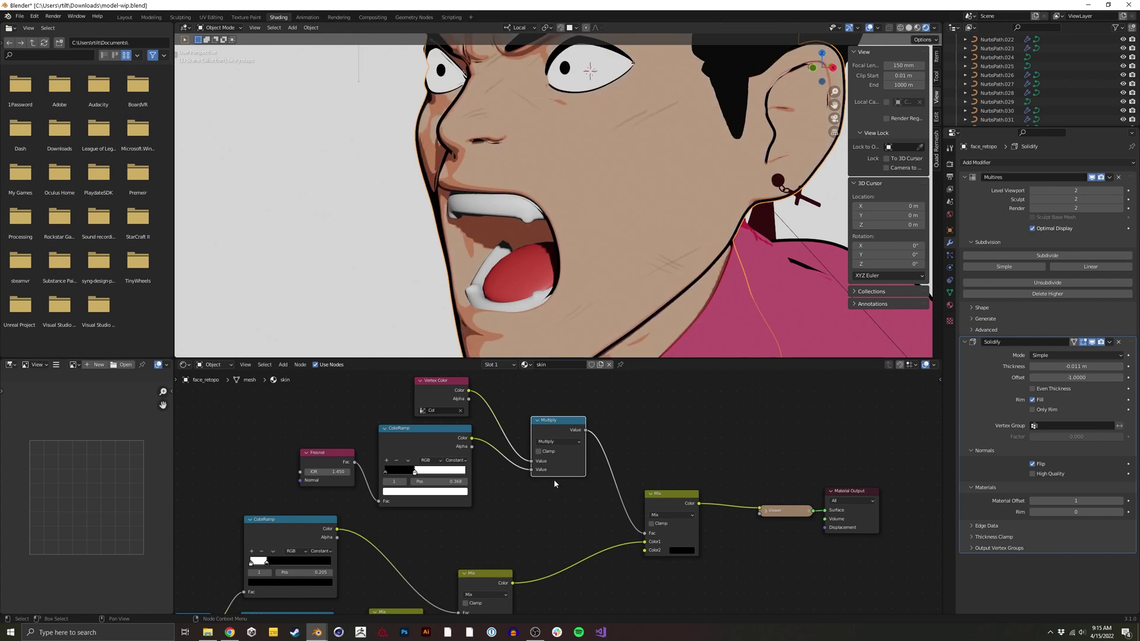
# - Duplicate the ColorRamp between Vertex Color and the Math node, set its stop to 0.323, and preview its output
pyautogui.moveTo(521, 452); pyautogui.dragTo(618, 501, button='middle')
pyautogui.moveTo(546, 446); pyautogui.dragTo(462, 419)
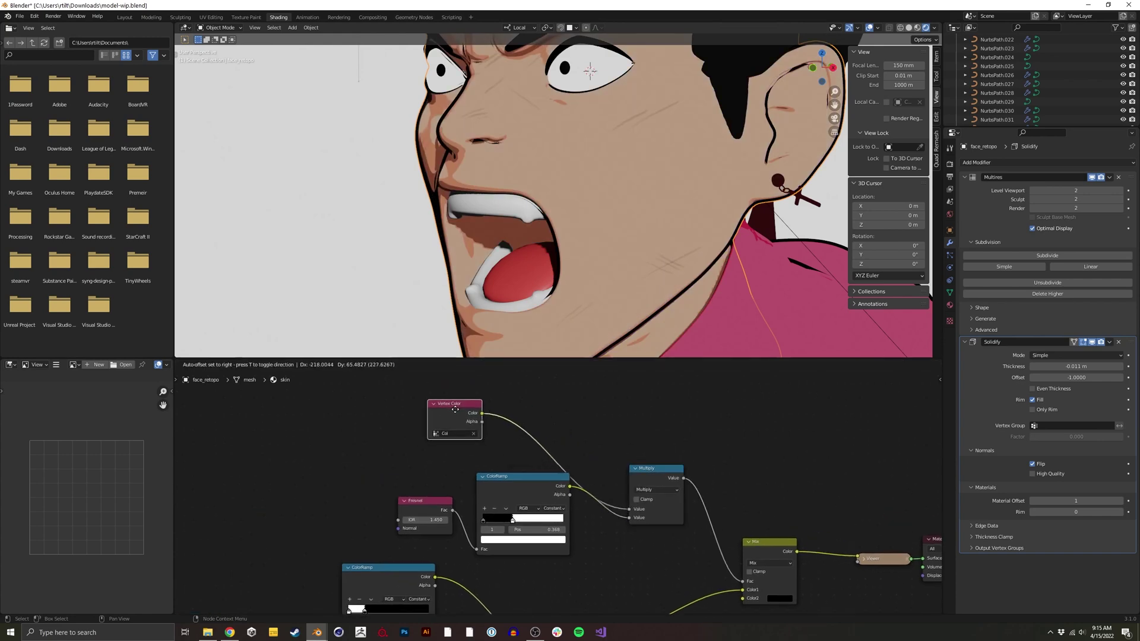
pyautogui.click(531, 484)
pyautogui.hotkey('shift', 'd')
pyautogui.click(543, 399)
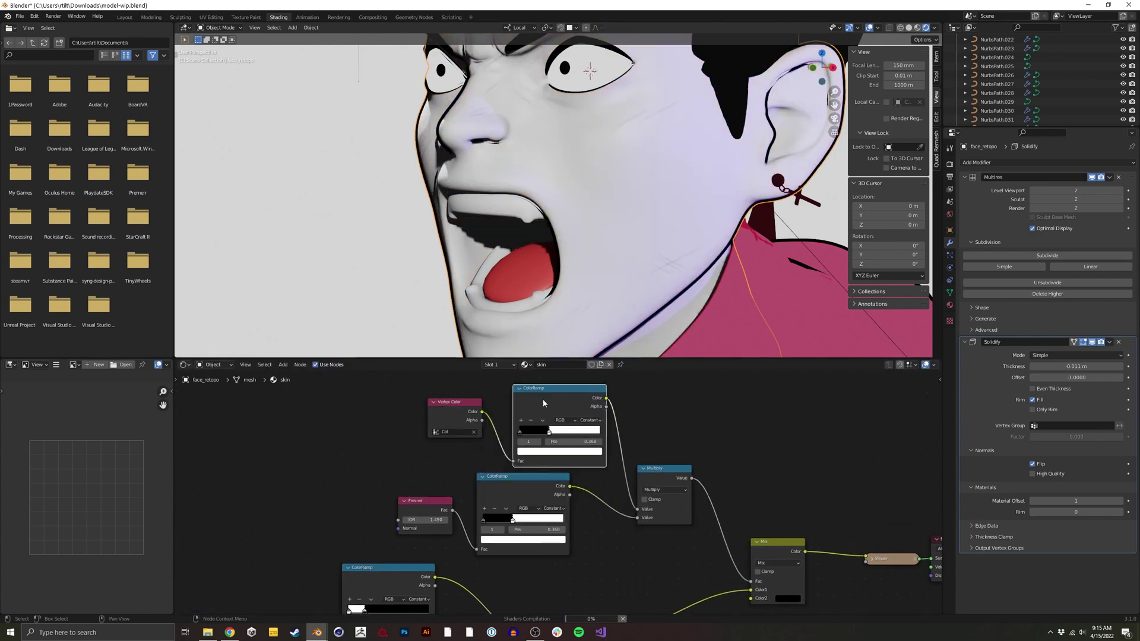
pyautogui.moveTo(553, 409)
pyautogui.mouseDown()
pyautogui.moveTo(498, 409)
pyautogui.moveTo(513, 410)
pyautogui.moveTo(499, 436)
pyautogui.moveTo(477, 441)
pyautogui.moveTo(518, 438)
pyautogui.moveTo(504, 440)
pyautogui.mouseUp()
pyautogui.keyDown('ctrl'); pyautogui.keyDown('shift'); pyautogui.click(547, 411); pyautogui.keyUp('shift'); pyautogui.keyUp('ctrl')
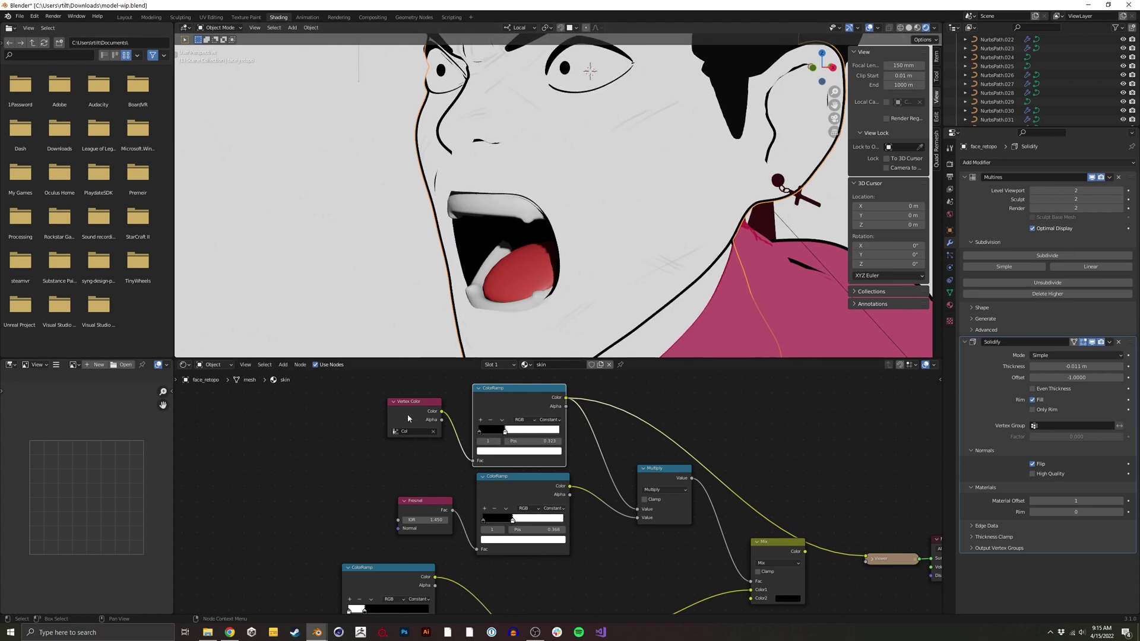
# - Preview the Fresnel ramp and invert the vertex color ramp so white precedes black
pyautogui.moveTo(407, 419); pyautogui.dragTo(410, 430)
pyautogui.moveTo(513, 389); pyautogui.dragTo(476, 377, button='middle')
pyautogui.keyDown('ctrl'); pyautogui.keyDown('shift'); pyautogui.click(512, 462); pyautogui.keyUp('shift'); pyautogui.keyUp('ctrl')
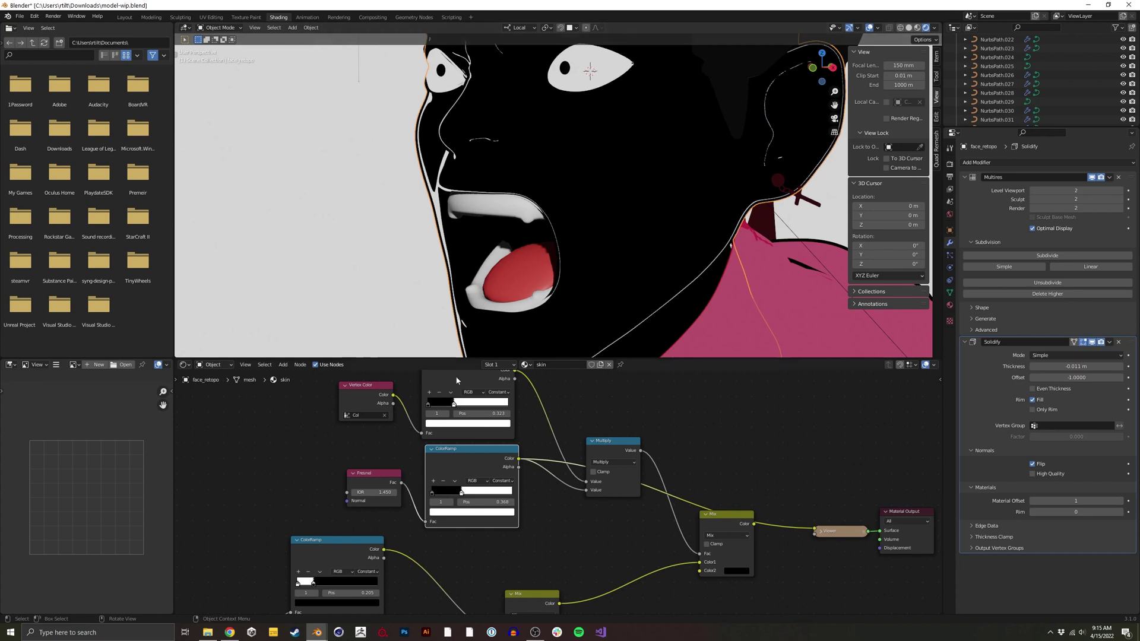
pyautogui.moveTo(430, 407)
pyautogui.mouseDown()
pyautogui.moveTo(490, 407)
pyautogui.moveTo(464, 406)
pyautogui.mouseUp()
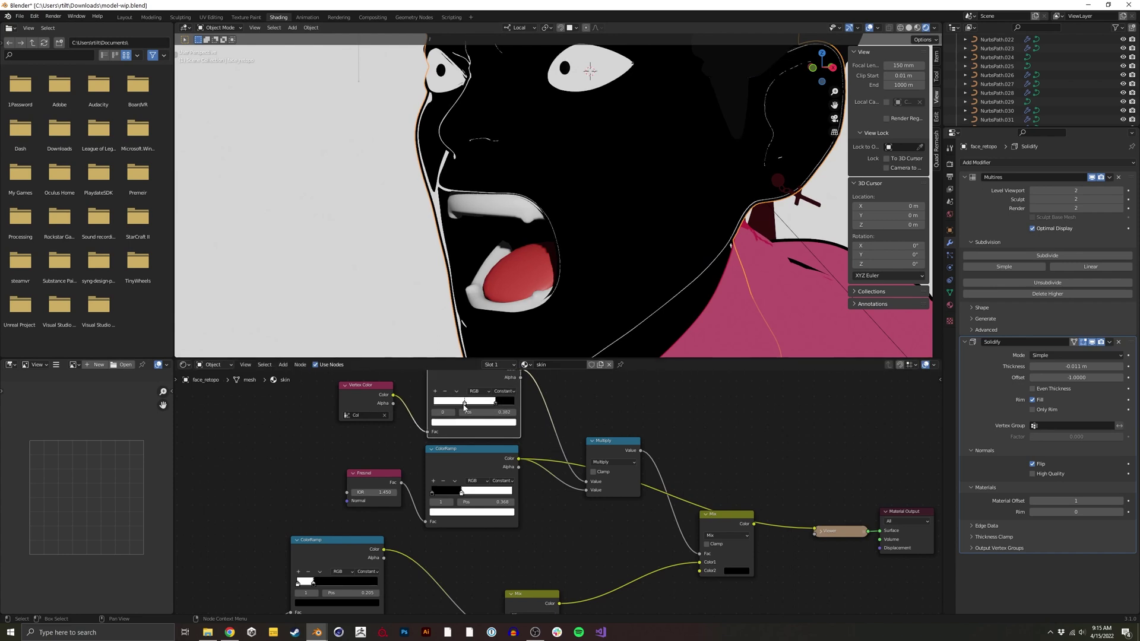
# - Switch the Math node to Add, previewing the mask, and set the vertex color ramp's black stop to 0.500
pyautogui.click(630, 460)
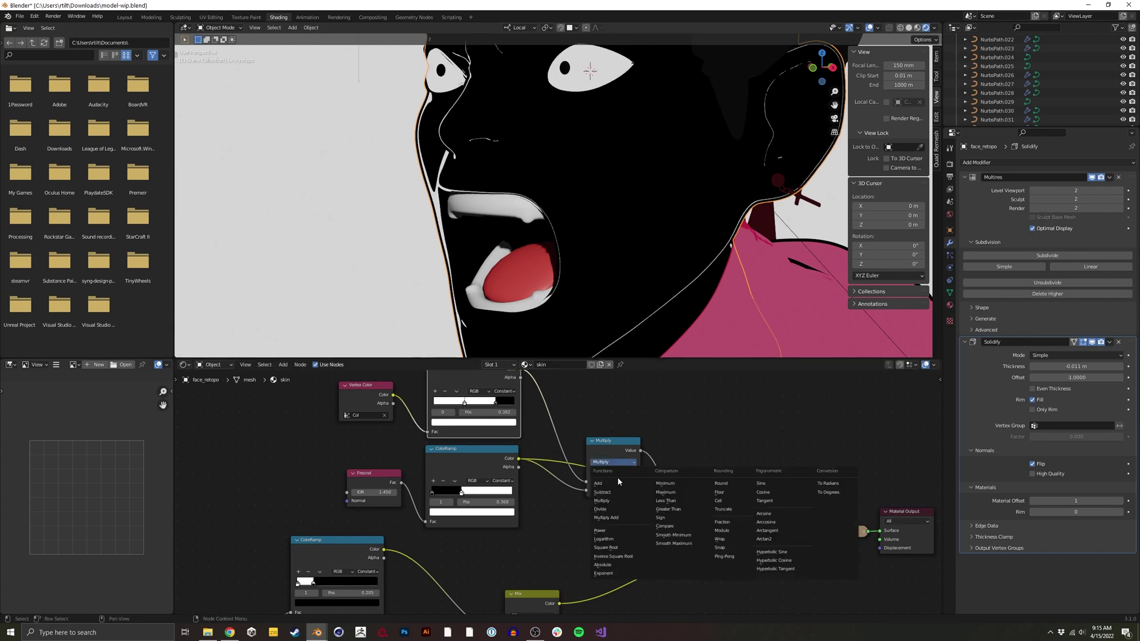
pyautogui.click(614, 486)
pyautogui.keyDown('ctrl'); pyautogui.keyDown('shift'); pyautogui.click(631, 451); pyautogui.keyUp('shift'); pyautogui.keyUp('ctrl')
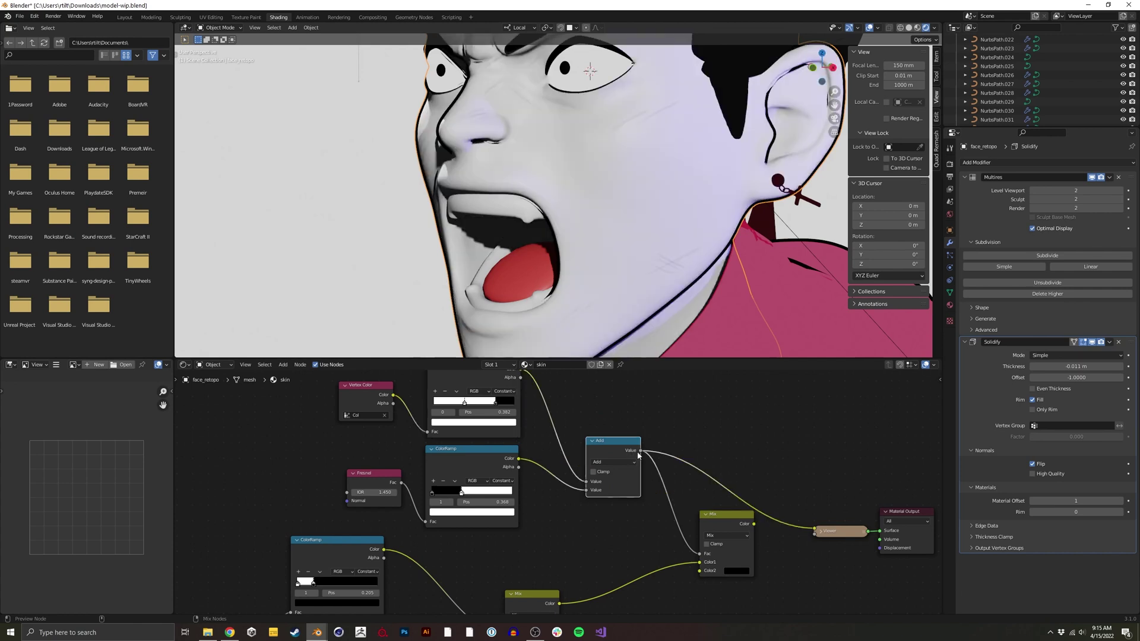
pyautogui.moveTo(466, 402)
pyautogui.mouseDown()
pyautogui.moveTo(449, 402)
pyautogui.moveTo(484, 404)
pyautogui.moveTo(475, 404)
pyautogui.mouseUp()
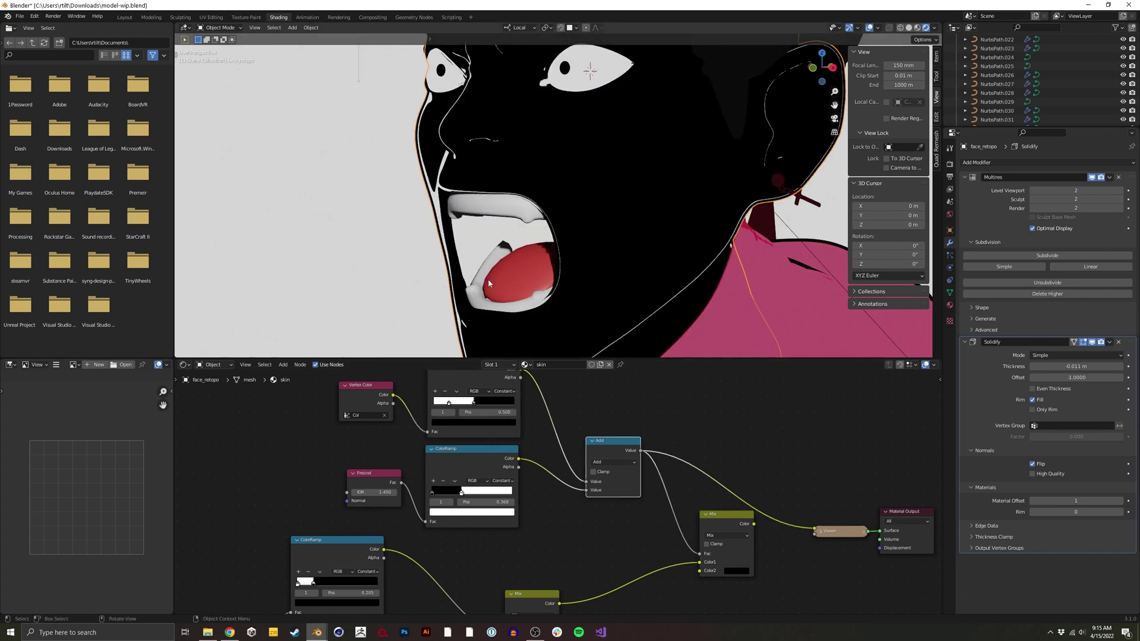
# - Reconnect the skin's last Mix to the viewer and check the black mouth interior on the model
pyautogui.moveTo(613, 441); pyautogui.dragTo(607, 443)
pyautogui.keyDown('ctrl'); pyautogui.keyDown('shift'); pyautogui.click(751, 525); pyautogui.keyUp('shift'); pyautogui.keyUp('ctrl')
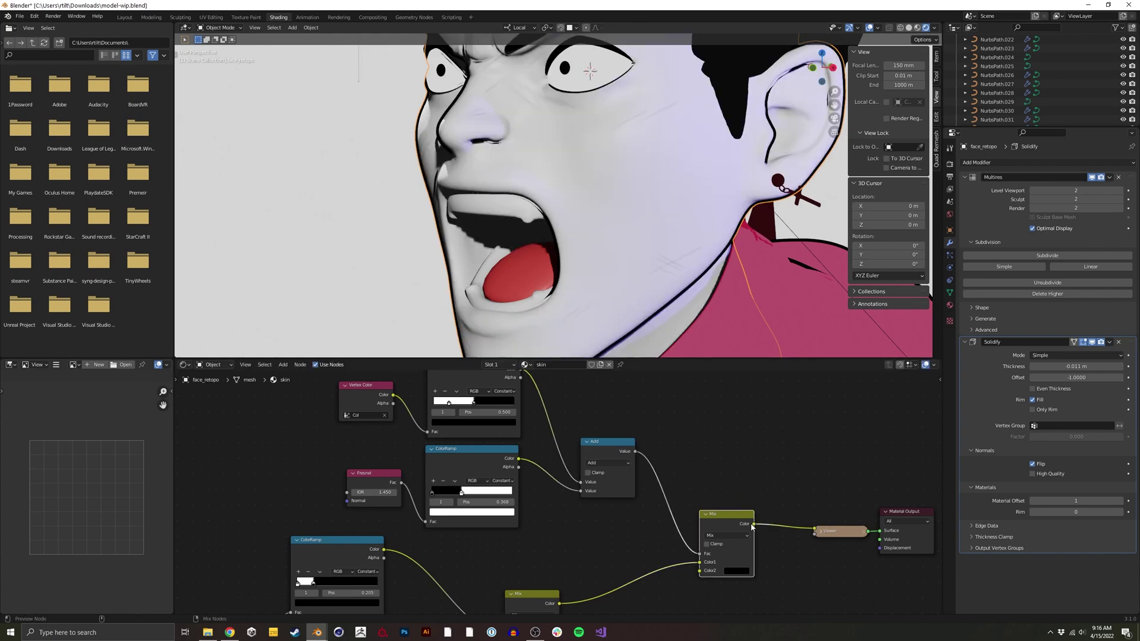
pyautogui.moveTo(557, 173); pyautogui.dragTo(519, 222, button='middle')
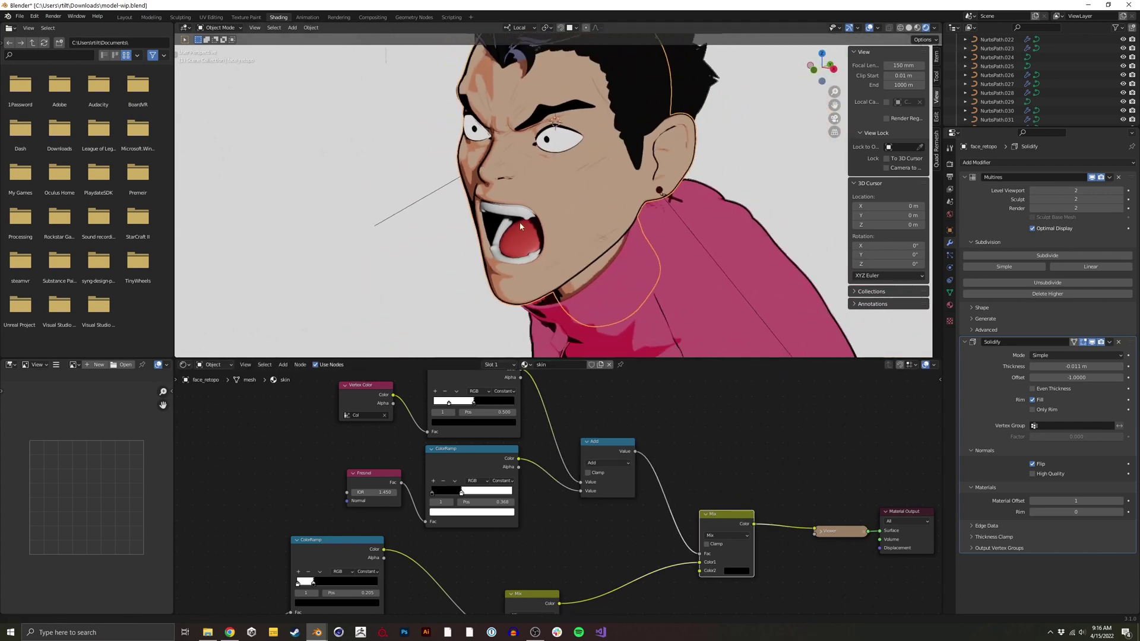
pyautogui.scroll(-1, 519, 222)
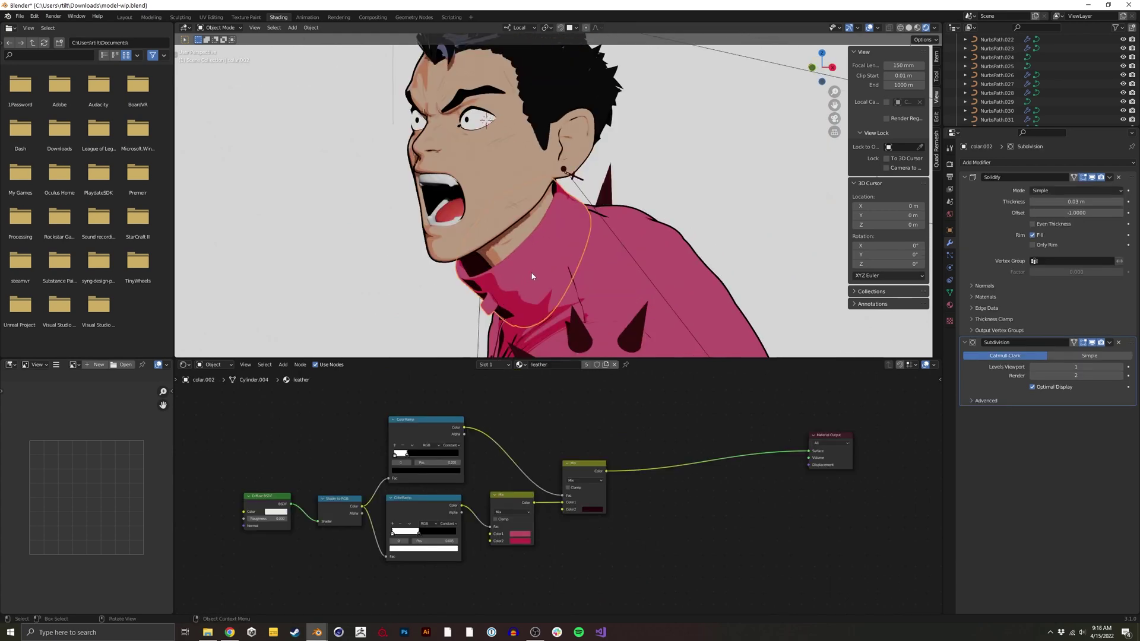
# - Add a Vertex Color node to the collar's leather material above the last Mix
pyautogui.moveTo(532, 275); pyautogui.dragTo(620, 213, button='middle')
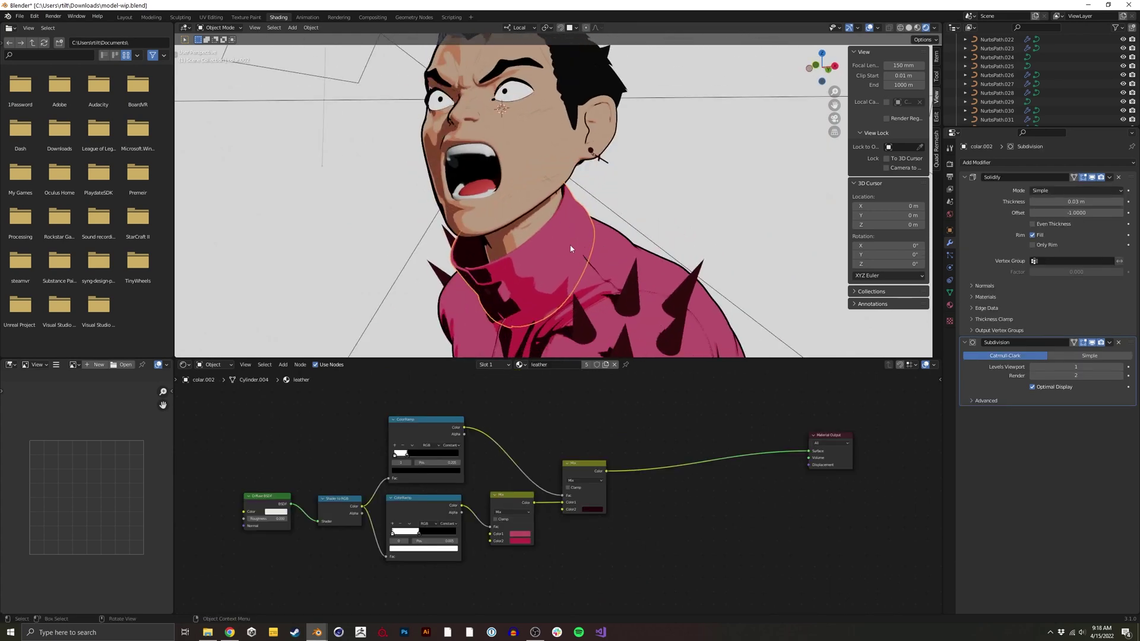
pyautogui.moveTo(571, 212); pyautogui.dragTo(562, 433, button='middle')
pyautogui.hotkey('shift', 'a')
pyautogui.click(563, 436)
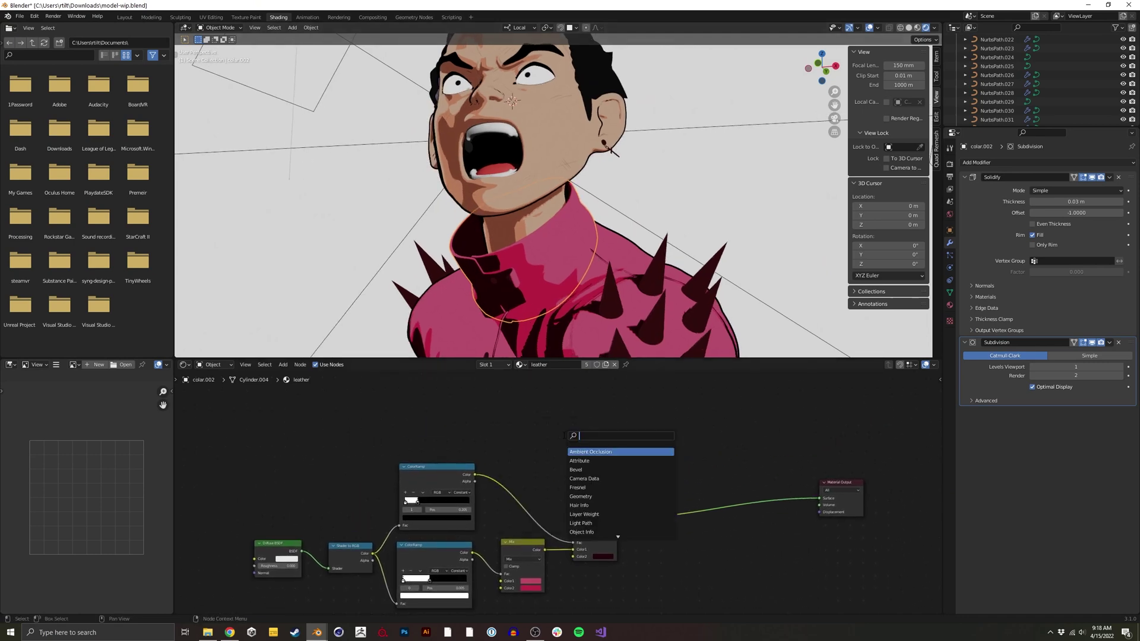
pyautogui.write('ver')
pyautogui.click(580, 448)
pyautogui.click(579, 447)
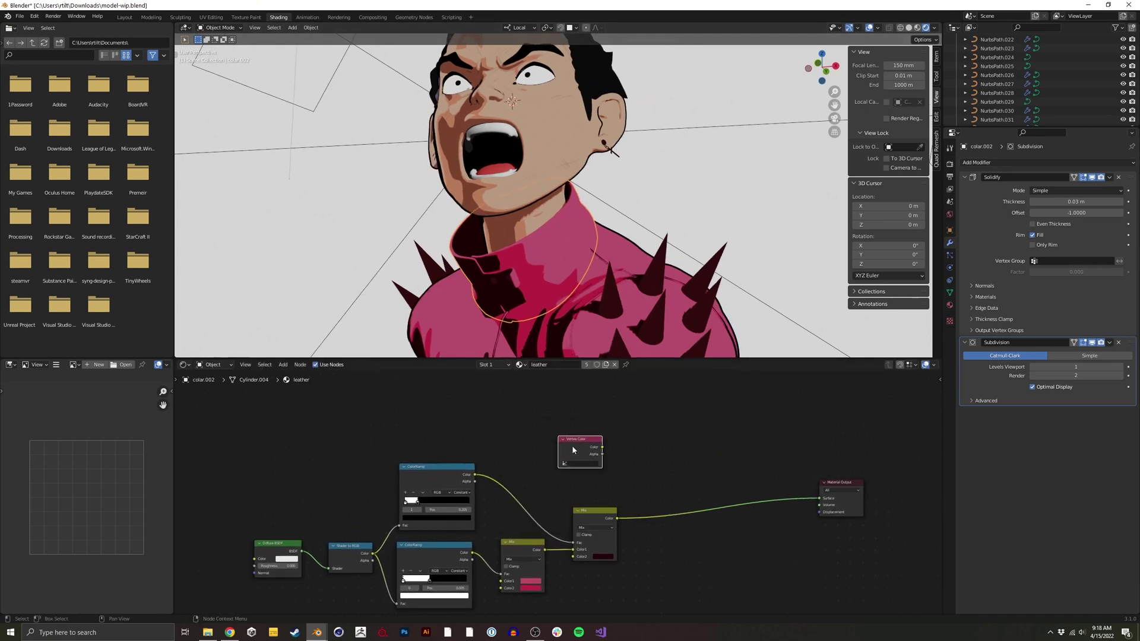
pyautogui.moveTo(572, 445); pyautogui.dragTo(518, 431, button='middle')
# - Duplicate the leather material's last Mix node and insert the copy before the Material Output
pyautogui.moveTo(547, 216); pyautogui.dragTo(532, 234, button='middle')
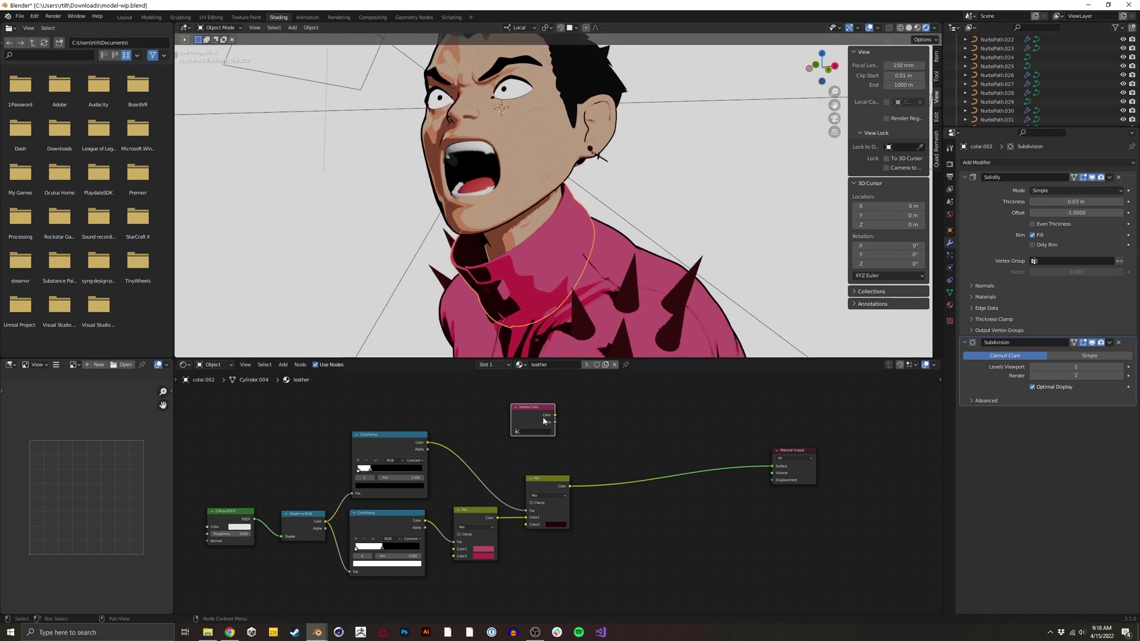
pyautogui.hotkey('shift', 'd')
pyautogui.click(639, 462)
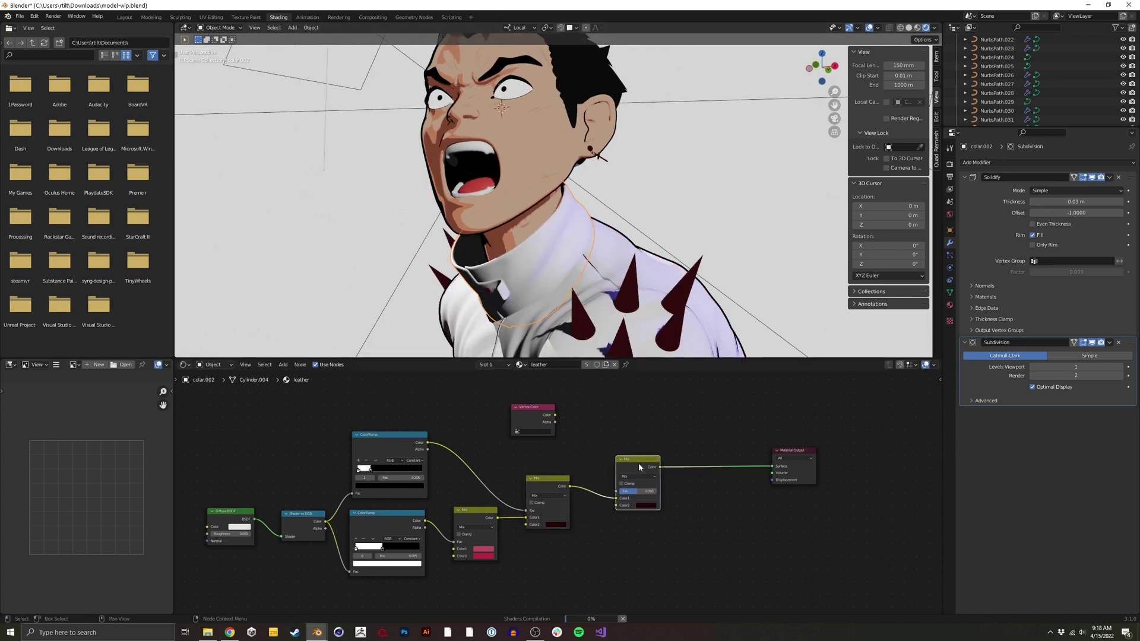
# - Feed the Vertex Color node's Col attribute into the last Mix's Fac and spread those nodes apart
pyautogui.moveTo(555, 415); pyautogui.dragTo(582, 447)
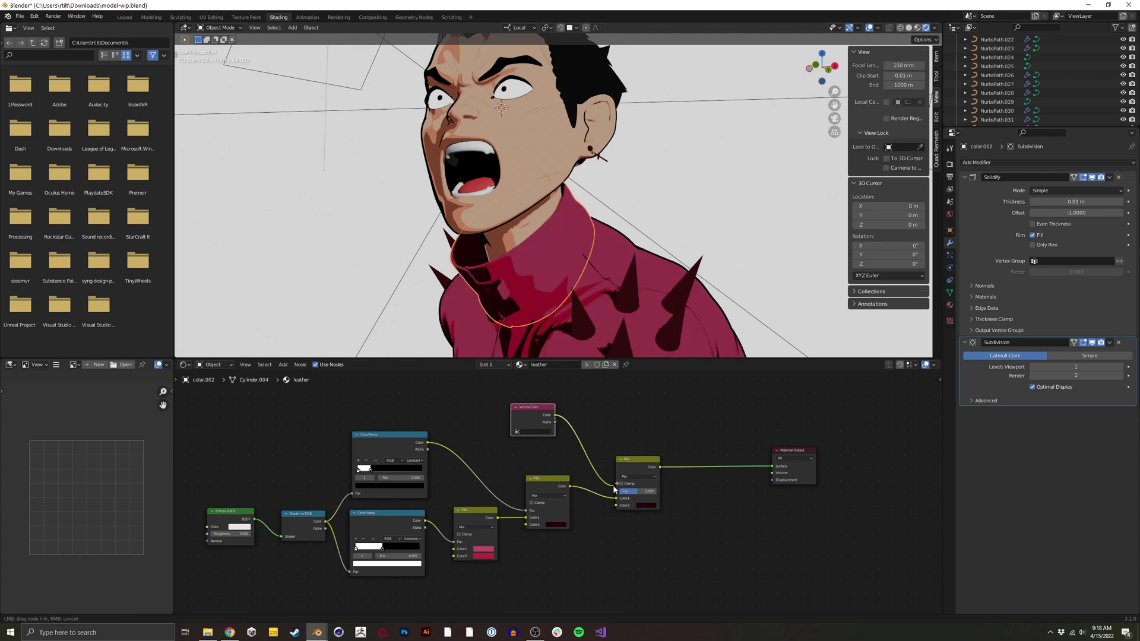
pyautogui.moveTo(614, 489); pyautogui.dragTo(617, 491)
pyautogui.click(534, 432)
pyautogui.click(535, 445)
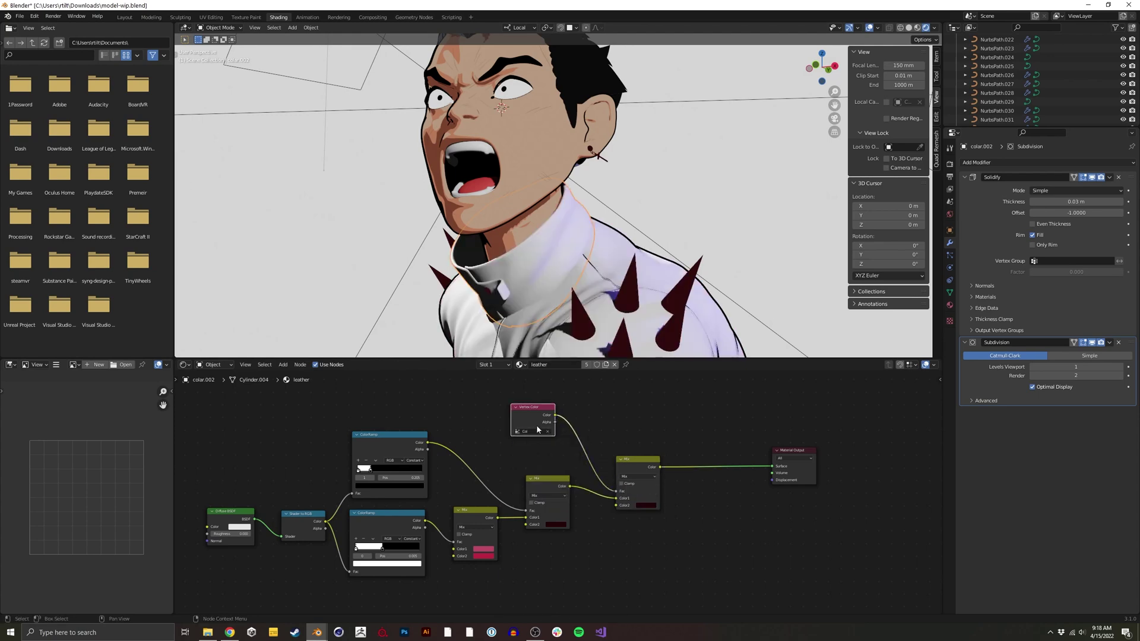
pyautogui.moveTo(537, 421); pyautogui.dragTo(538, 427)
pyautogui.moveTo(639, 461); pyautogui.dragTo(673, 440)
pyautogui.moveTo(558, 485); pyautogui.dragTo(557, 484)
pyautogui.moveTo(531, 417); pyautogui.dragTo(463, 407)
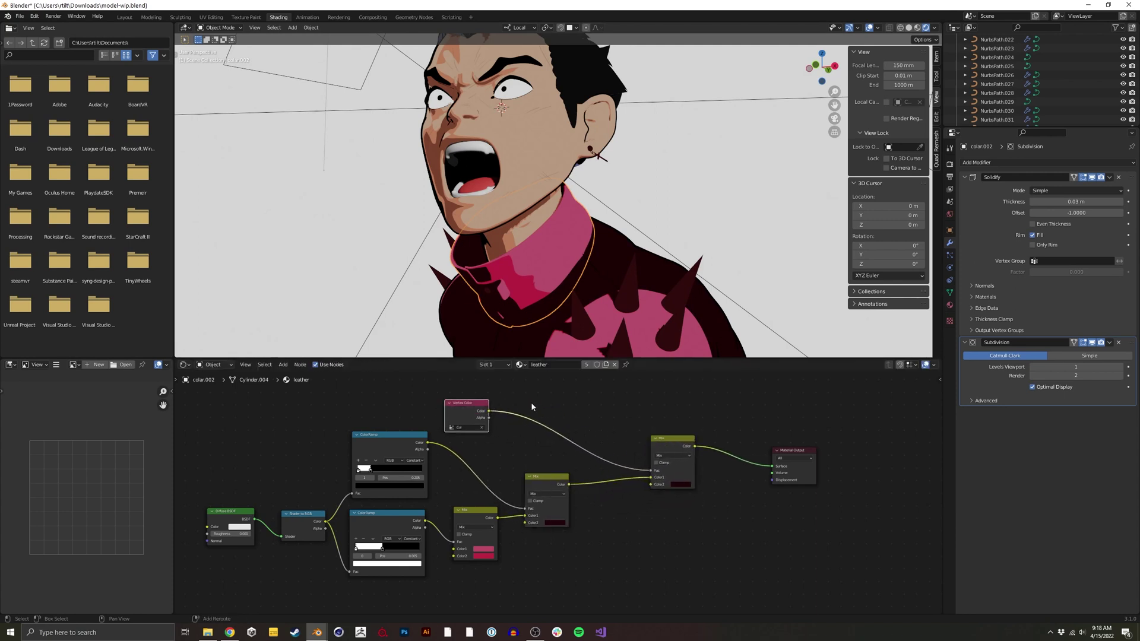
# - Insert a ColorRamp between the Vertex Color and last Mix nodes, with Constant interpolation
pyautogui.hotkey('shift', 'a')
pyautogui.write('c')
pyautogui.click(564, 430)
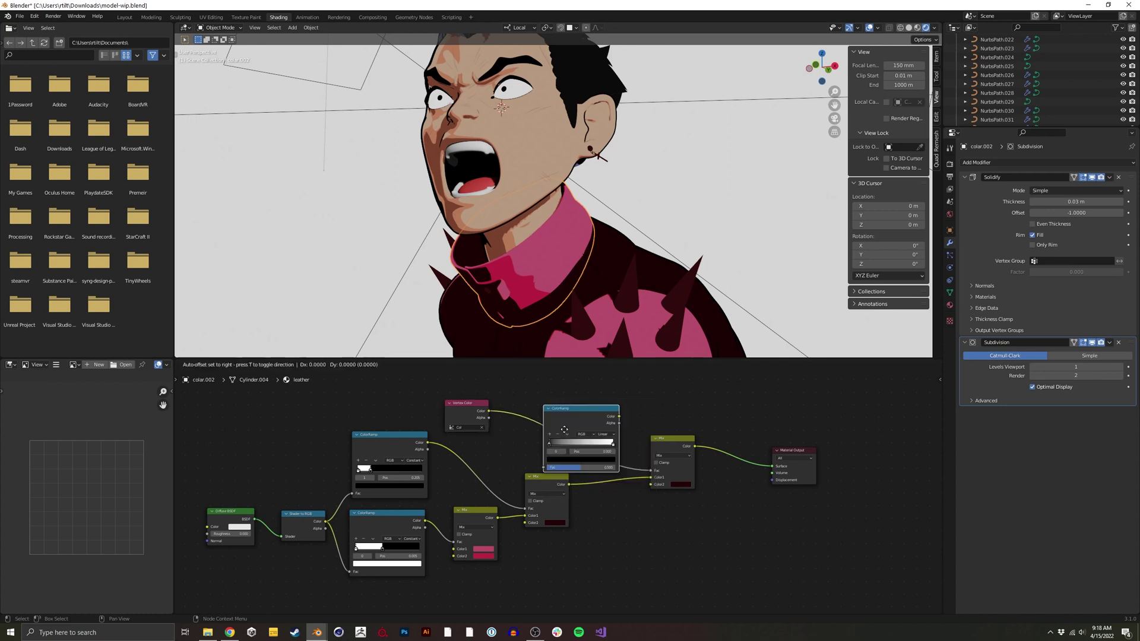
pyautogui.click(539, 419)
pyautogui.click(580, 421)
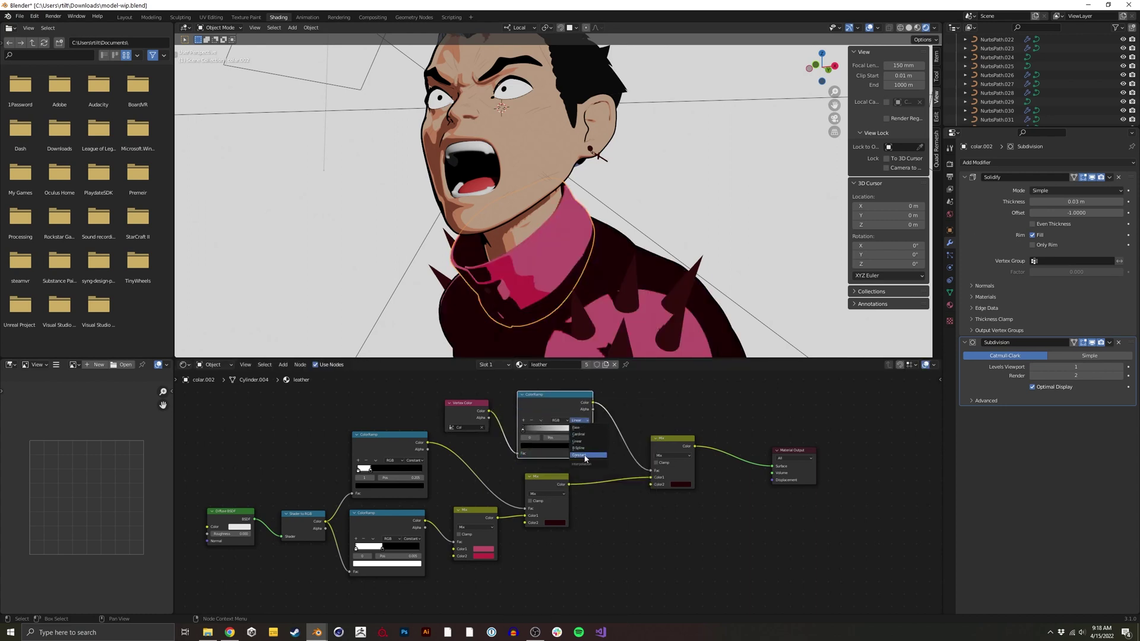
pyautogui.click(584, 455)
# - Move the new ramp's white stop inward and preview the mask on the collar and jacket
pyautogui.moveTo(585, 430); pyautogui.dragTo(573, 434)
pyautogui.keyDown('ctrl'); pyautogui.keyDown('shift'); pyautogui.click(573, 435); pyautogui.keyUp('shift'); pyautogui.keyUp('ctrl')
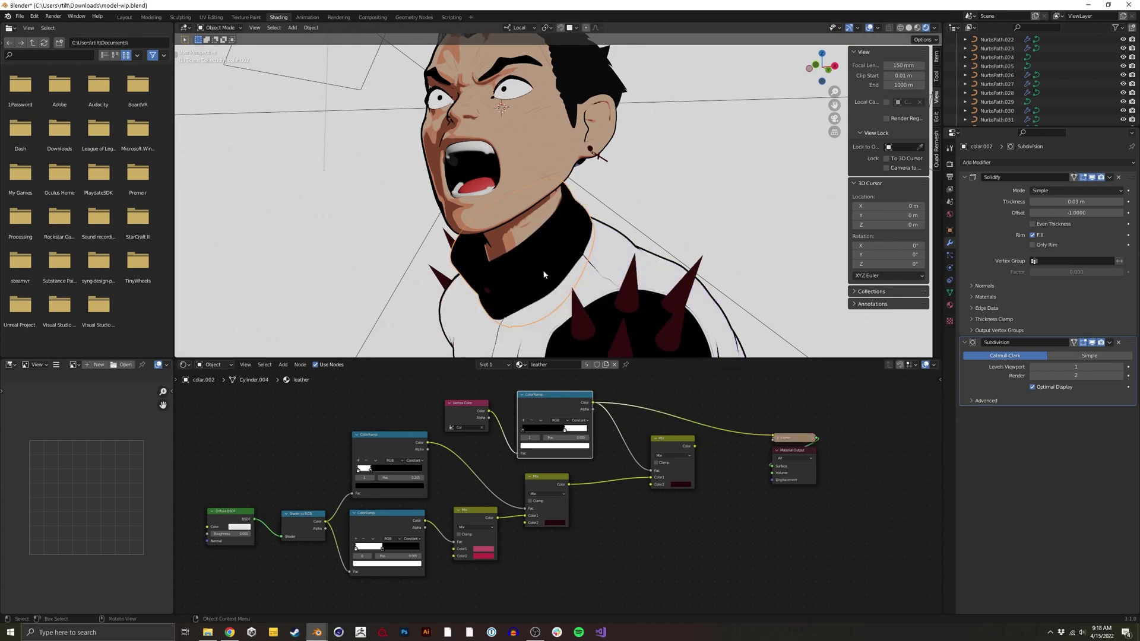
pyautogui.moveTo(544, 274); pyautogui.dragTo(564, 338, button='middle')
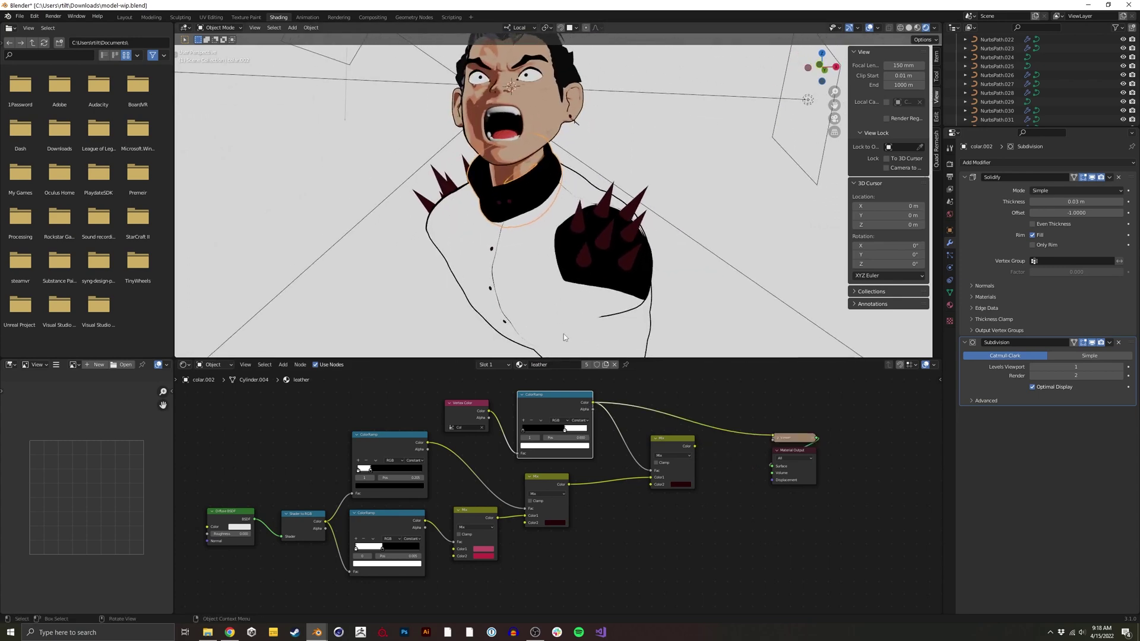
# - Preview the last Mix and also connect the preceding Mix's color to its Color2 input
pyautogui.keyDown('ctrl'); pyautogui.keyDown('shift'); pyautogui.click(681, 447); pyautogui.keyUp('shift'); pyautogui.keyUp('ctrl')
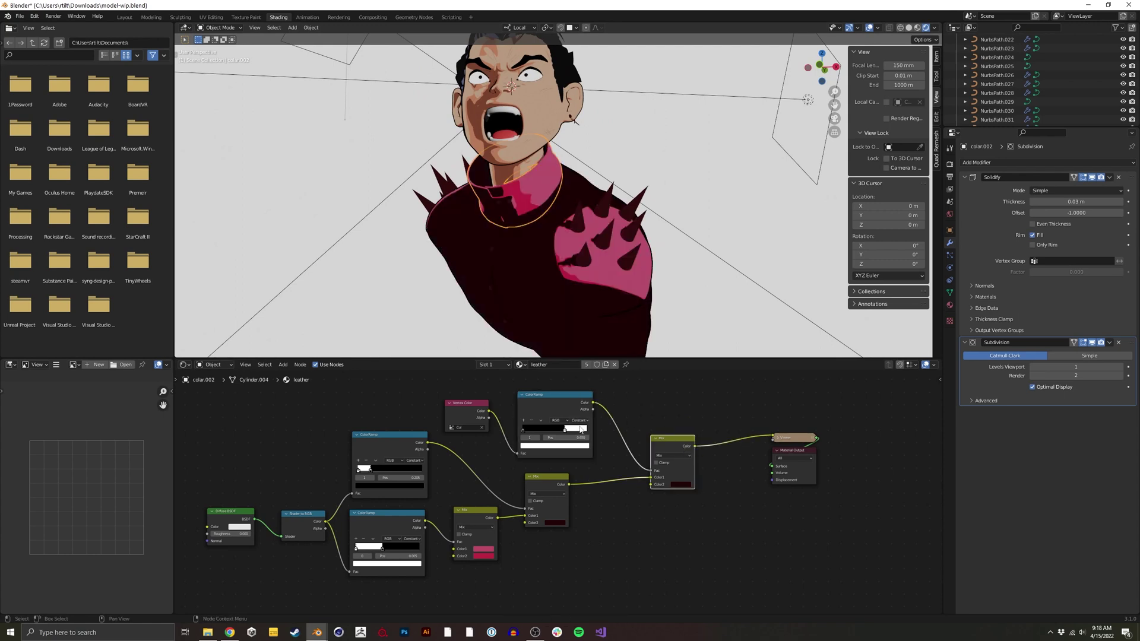
pyautogui.keyDown('ctrl'); pyautogui.keyDown('shift'); pyautogui.click(566, 489); pyautogui.keyUp('shift'); pyautogui.keyUp('ctrl')
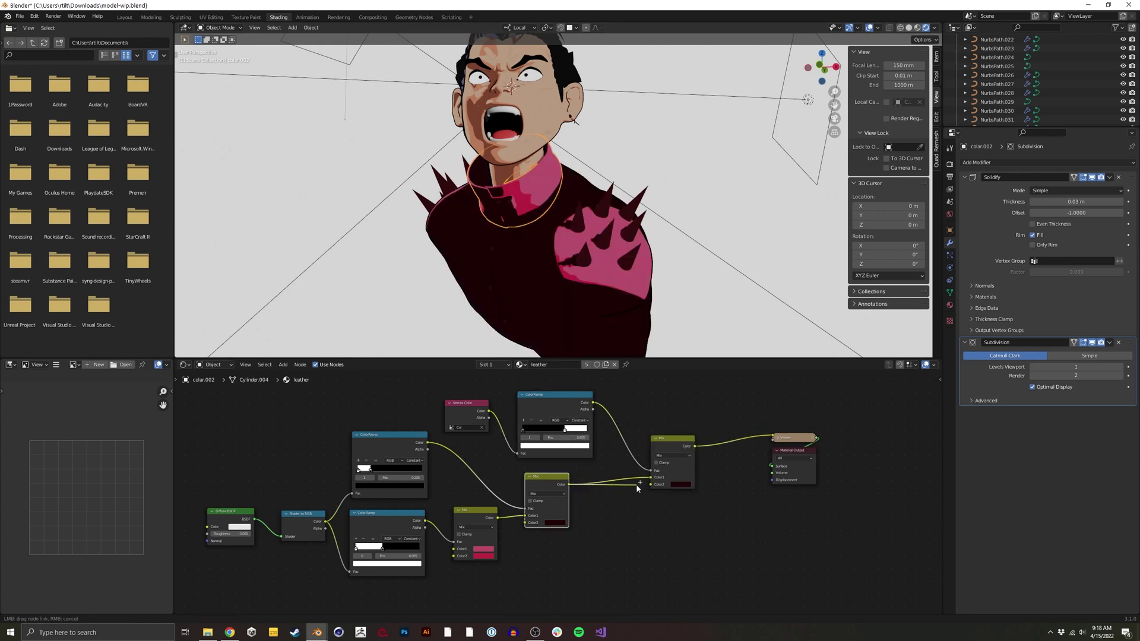
pyautogui.moveTo(609, 414); pyautogui.dragTo(655, 474, button='middle')
pyautogui.moveTo(483, 433)
pyautogui.mouseDown()
pyautogui.moveTo(570, 464)
pyautogui.moveTo(644, 512)
pyautogui.mouseUp()
pyautogui.press('g')
pyautogui.click(646, 490)
pyautogui.moveTo(639, 529)
pyautogui.mouseDown(button='middle')
pyautogui.moveTo(549, 472)
pyautogui.moveTo(565, 469)
pyautogui.mouseUp(button='middle')
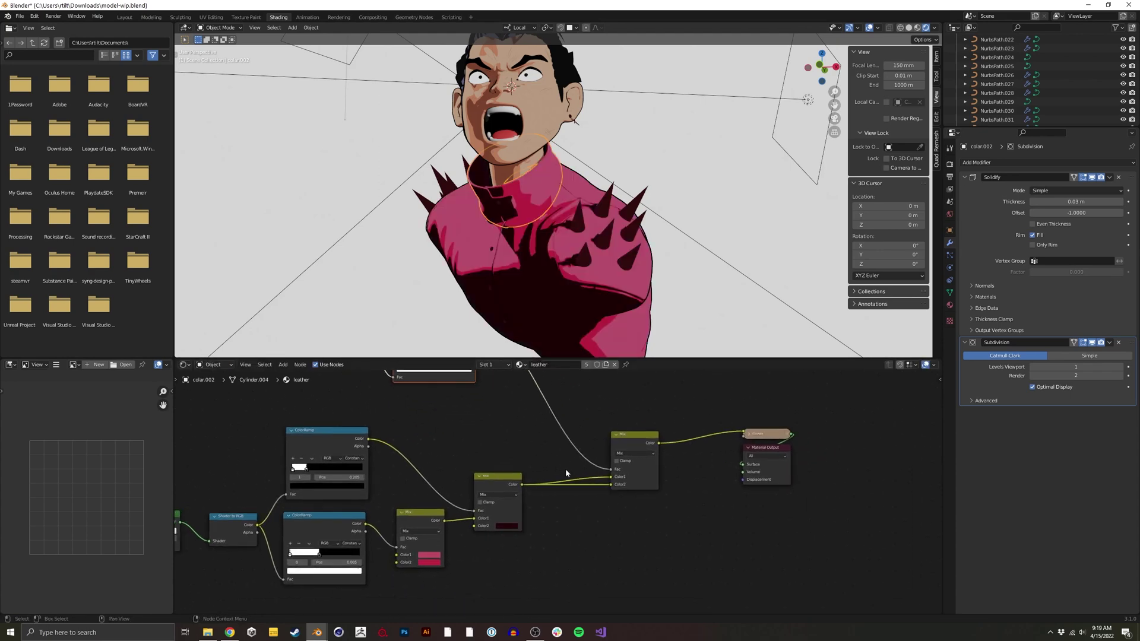
# - Move the last Mix, viewer and Material Output nodes farther from the preceding Mix to make room
pyautogui.moveTo(587, 525); pyautogui.dragTo(701, 425)
pyautogui.press('g')
pyautogui.click(723, 469)
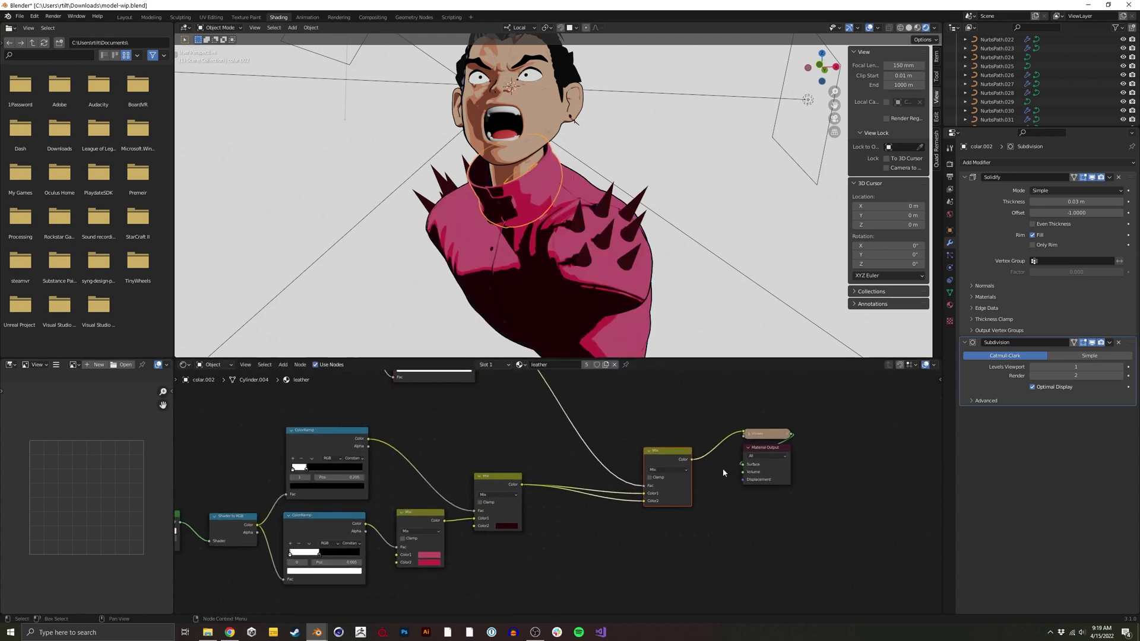
pyautogui.keyDown('ctrl'); pyautogui.keyDown('shift'); pyautogui.click(689, 462); pyautogui.keyUp('shift'); pyautogui.keyUp('ctrl')
pyautogui.press('g')
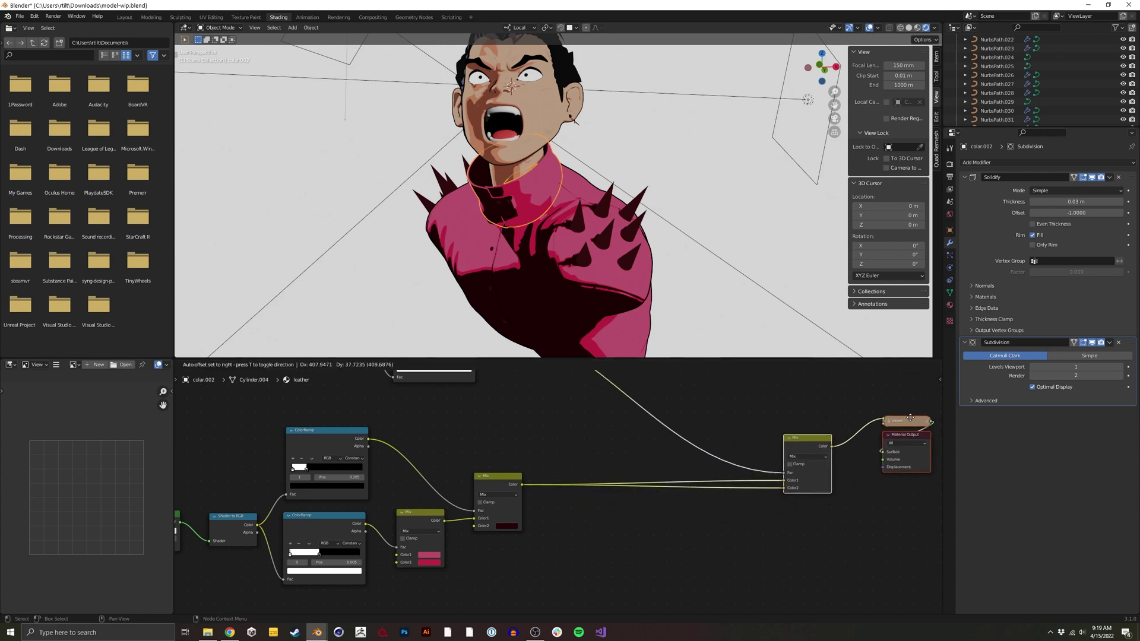
pyautogui.click(937, 410)
# - Add two reroute points on the link into the last Mix's Color1 and raise them above the Color2 link
pyautogui.moveTo(537, 470); pyautogui.dragTo(546, 479, button='middle')
pyautogui.keyDown('shift'); pyautogui.moveTo(704, 495); pyautogui.dragTo(690, 474, button='right'); pyautogui.keyUp('shift')
pyautogui.press('g')
pyautogui.click(545, 463)
pyautogui.press('g')
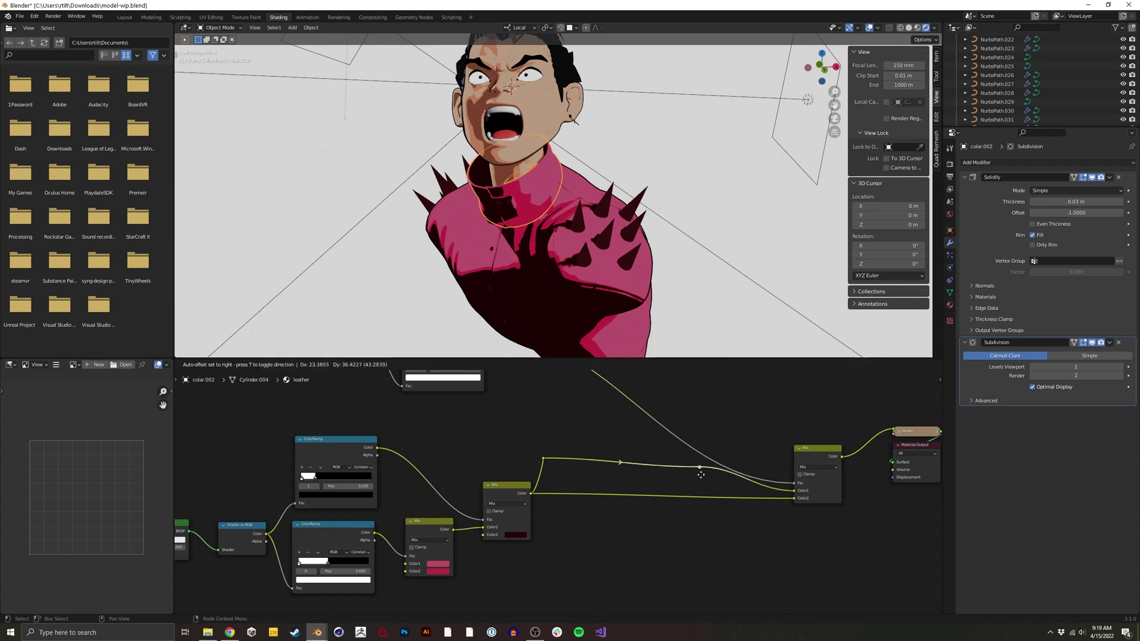
pyautogui.click(697, 472)
# - Insert a Hue Saturation Value node between the reroutes and lower its saturation and value to mute the masked leather
pyautogui.hotkey('shift', 'a')
pyautogui.click(640, 520)
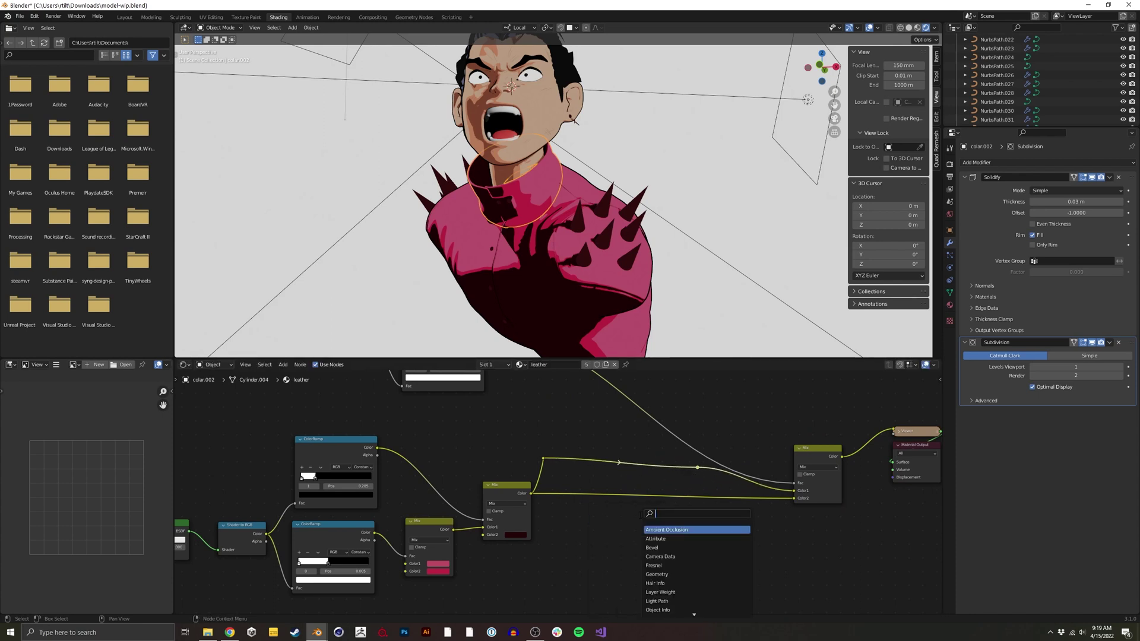
pyautogui.write('hu')
pyautogui.press('Return')
pyautogui.click(617, 462)
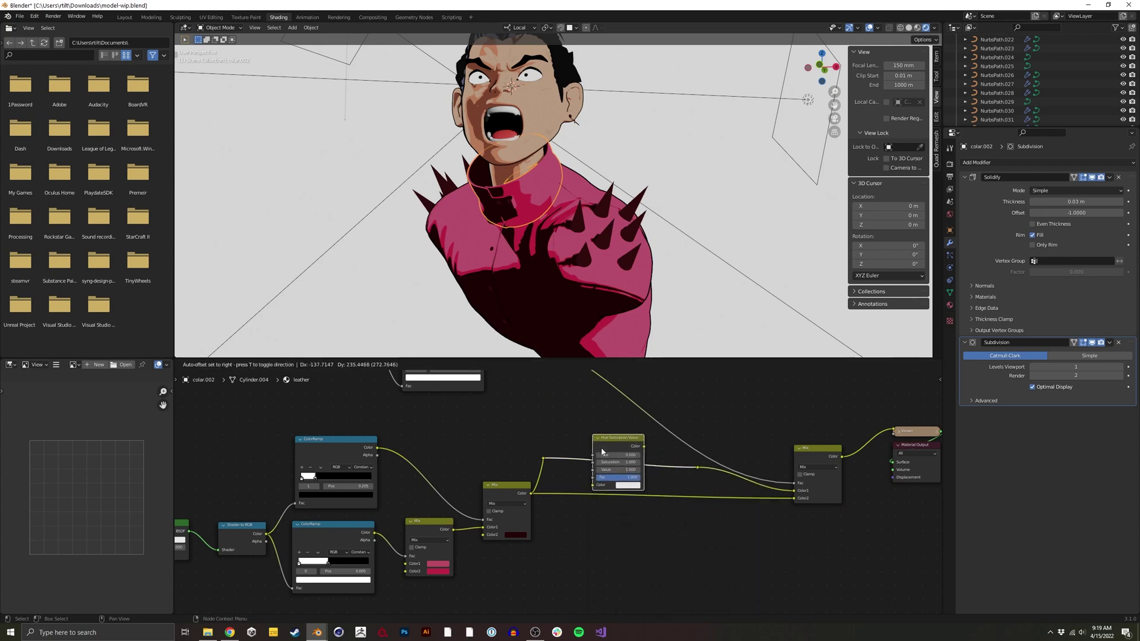
pyautogui.moveTo(616, 454)
pyautogui.mouseDown()
pyautogui.moveTo(615, 470)
pyautogui.moveTo(601, 474)
pyautogui.moveTo(608, 466)
pyautogui.mouseUp()
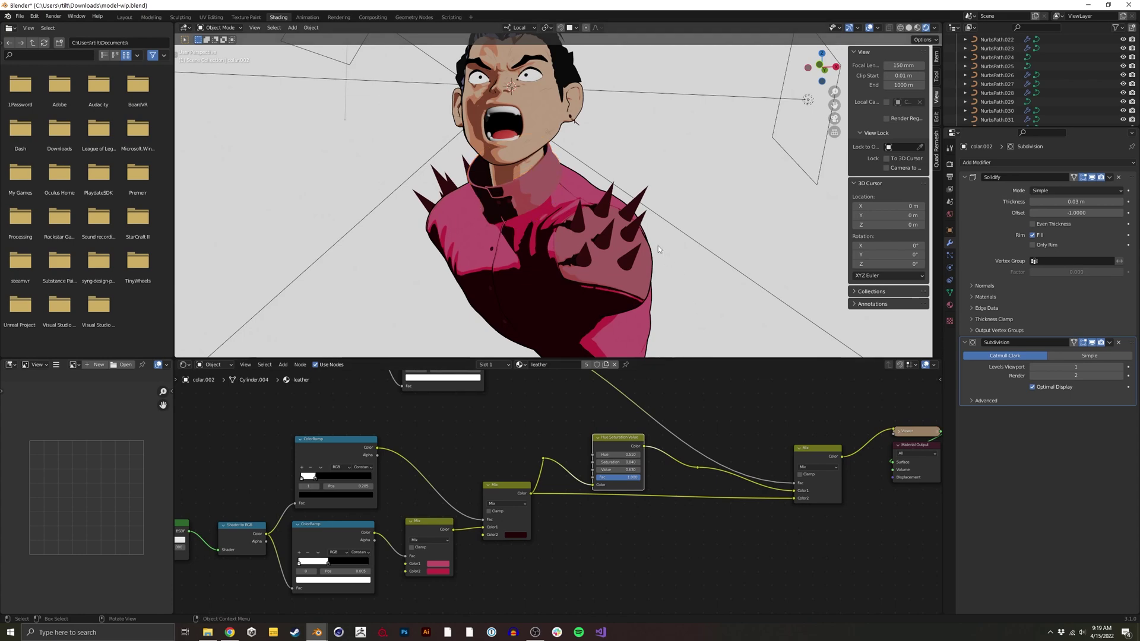
pyautogui.moveTo(658, 245)
pyautogui.mouseDown(button='middle')
pyautogui.moveTo(631, 229)
pyautogui.moveTo(620, 272)
pyautogui.moveTo(568, 229)
pyautogui.mouseUp(button='middle')
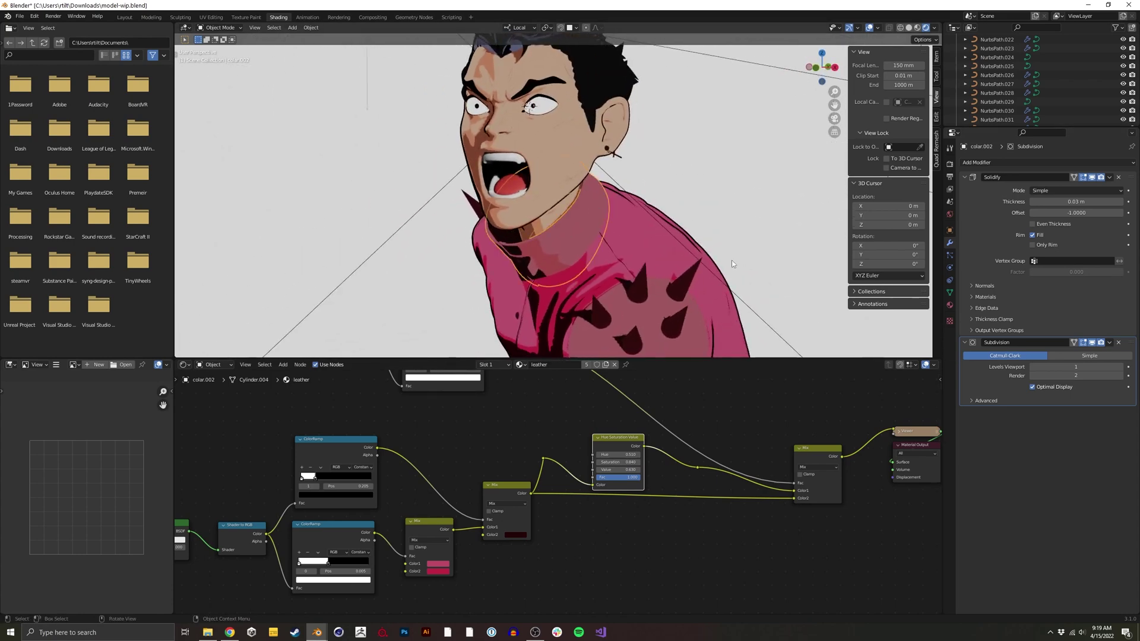
pyautogui.moveTo(691, 261); pyautogui.dragTo(668, 245, button='middle')
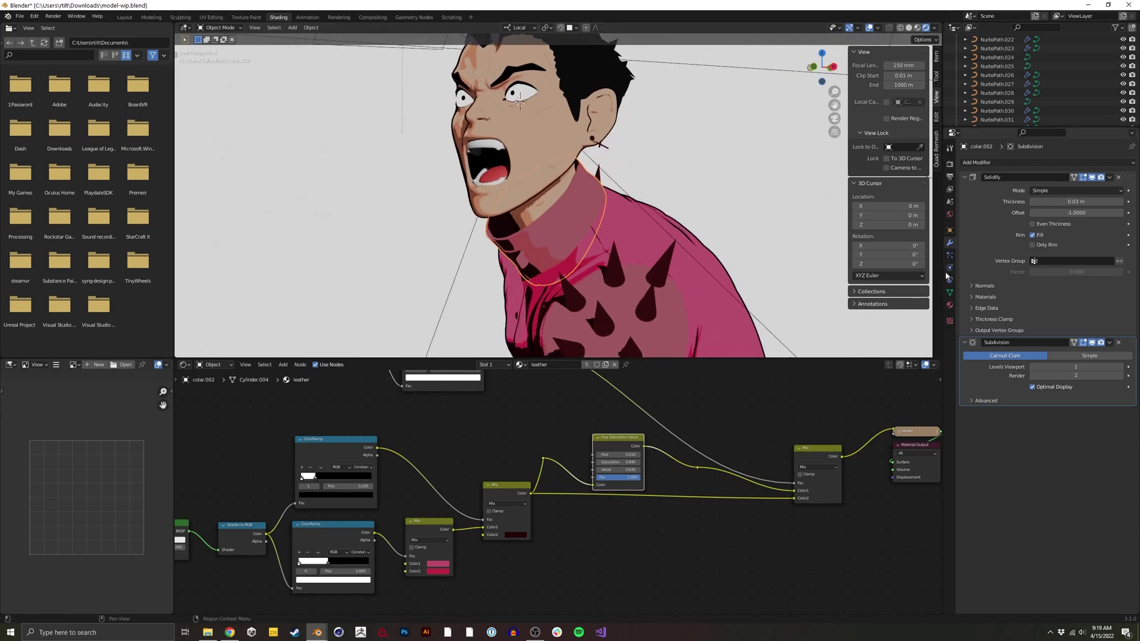
# - Add a second Solidify modifier to the collar with -0.11 m thickness, material offset 1 and flipped normals
pyautogui.click(993, 165)
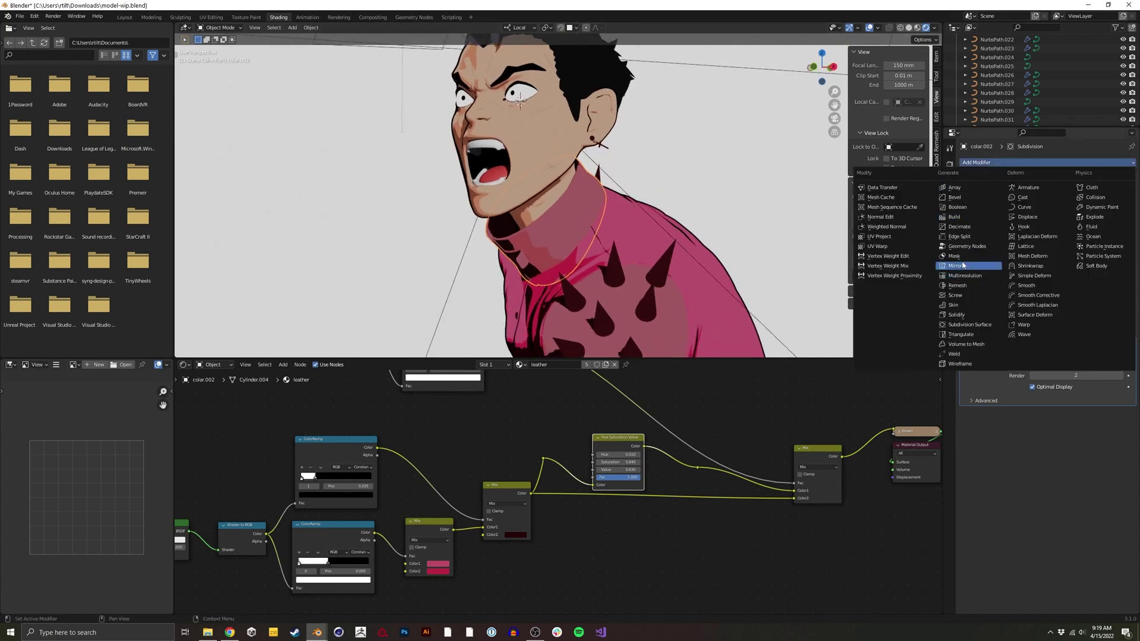
pyautogui.click(963, 319)
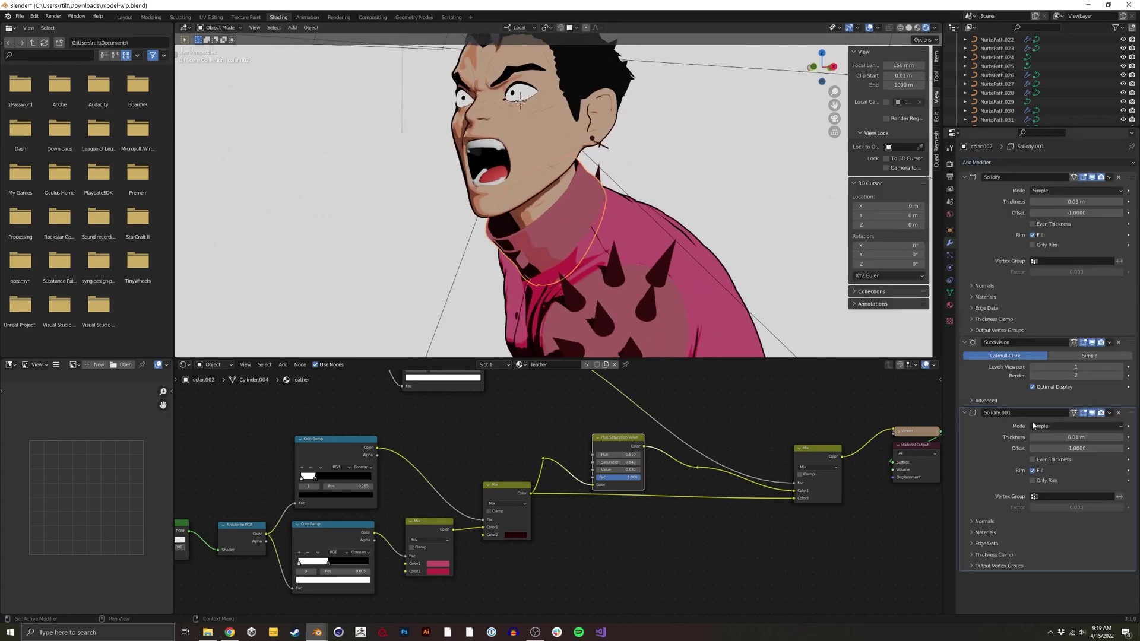
pyautogui.moveTo(1076, 437); pyautogui.dragTo(1039, 437)
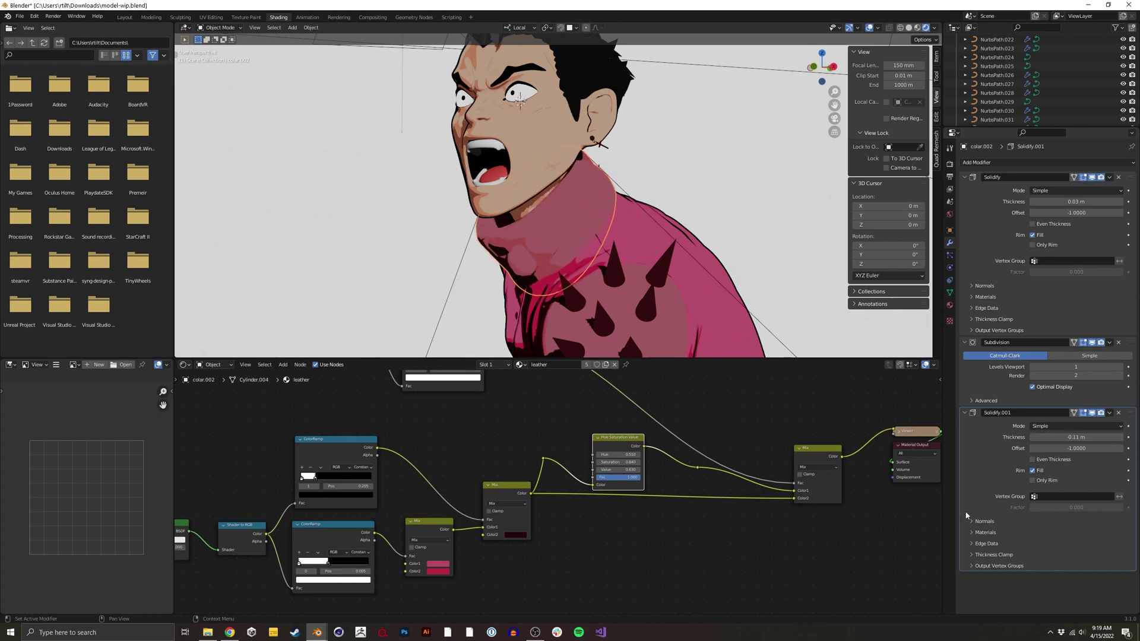
pyautogui.click(978, 532)
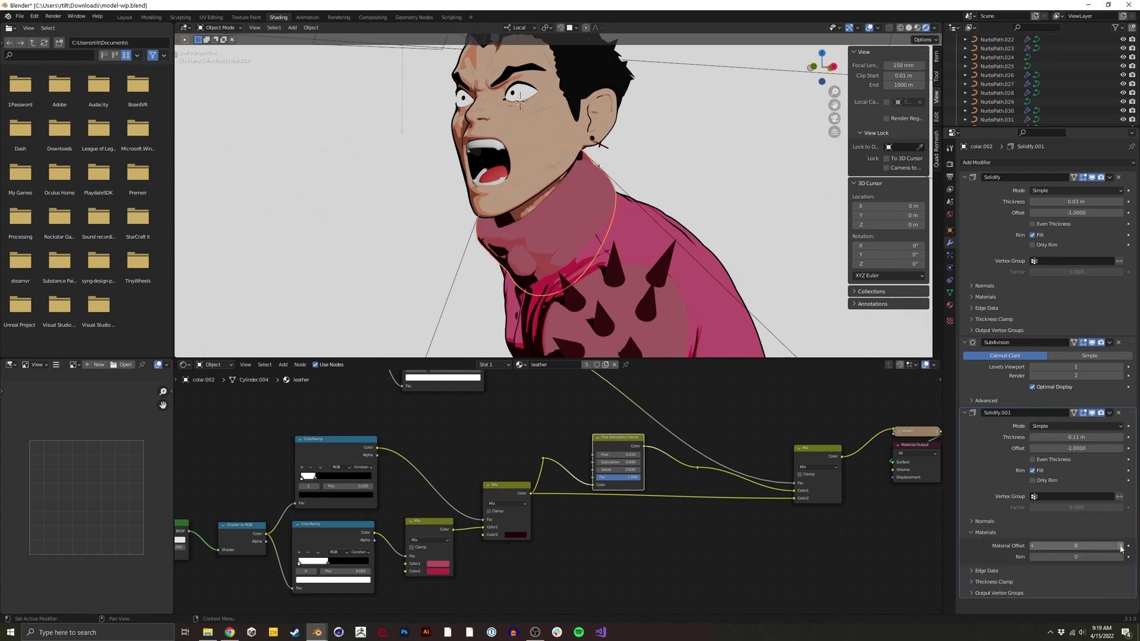
pyautogui.click(984, 522)
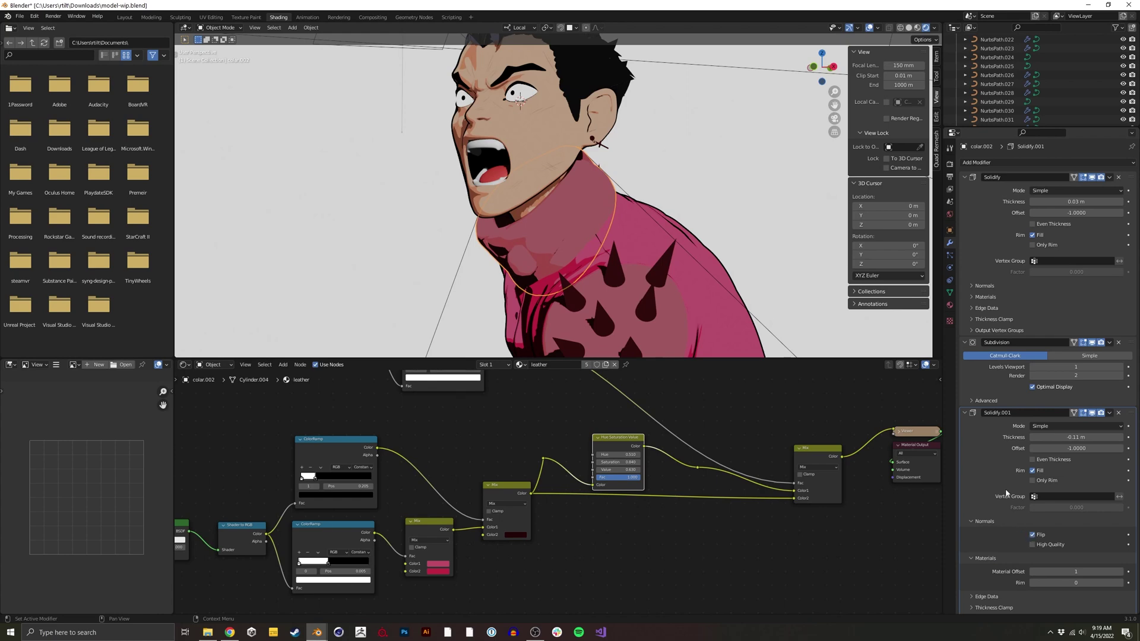
# - Add a second material slot to the collar and assign the outline material to it
pyautogui.click(950, 305)
pyautogui.click(1131, 162)
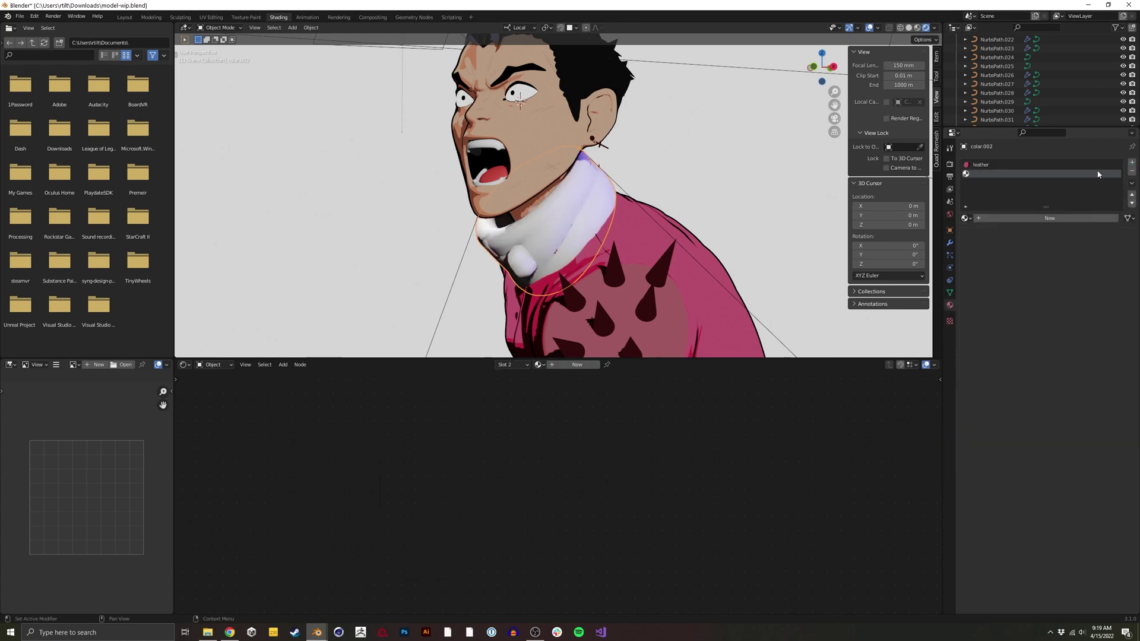
pyautogui.click(966, 218)
pyautogui.write('out')
pyautogui.press('Return')
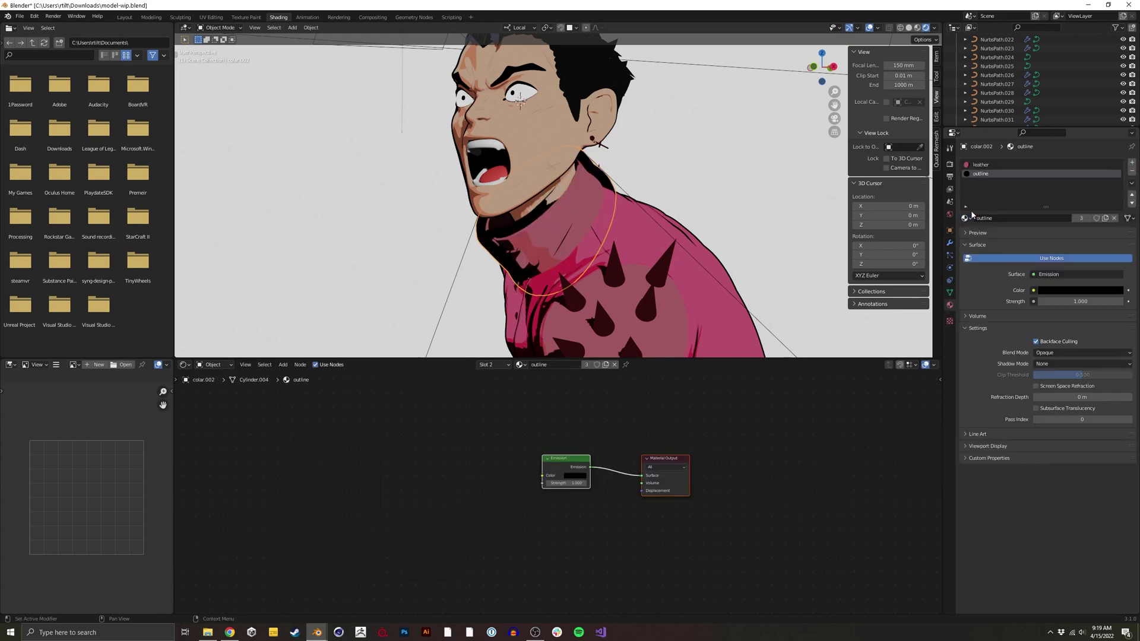
# - Set the collar's outline Solidify thickness to -0.024 m and check the line close up
pyautogui.click(950, 243)
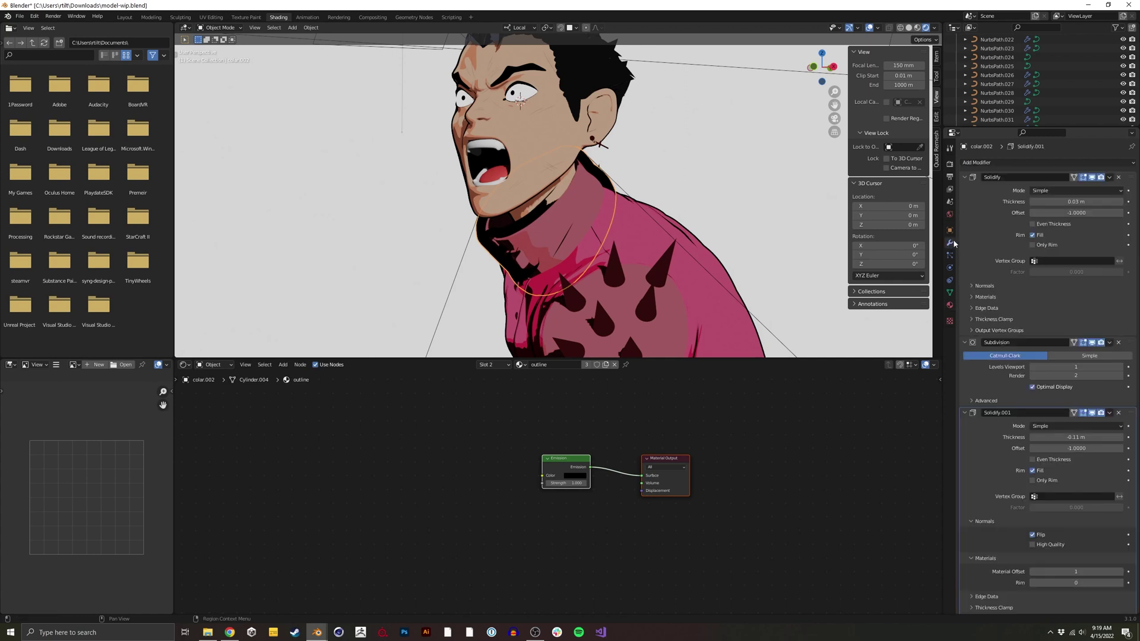
pyautogui.moveTo(1064, 437); pyautogui.dragTo(1088, 437)
pyautogui.moveTo(747, 178); pyautogui.dragTo(630, 242, button='middle')
pyautogui.scroll(4, 546, 202)
pyautogui.keyDown('shift'); pyautogui.moveTo(546, 201); pyautogui.dragTo(551, 231, button='middle'); pyautogui.keyUp('shift')
pyautogui.scroll(-5, 631, 169)
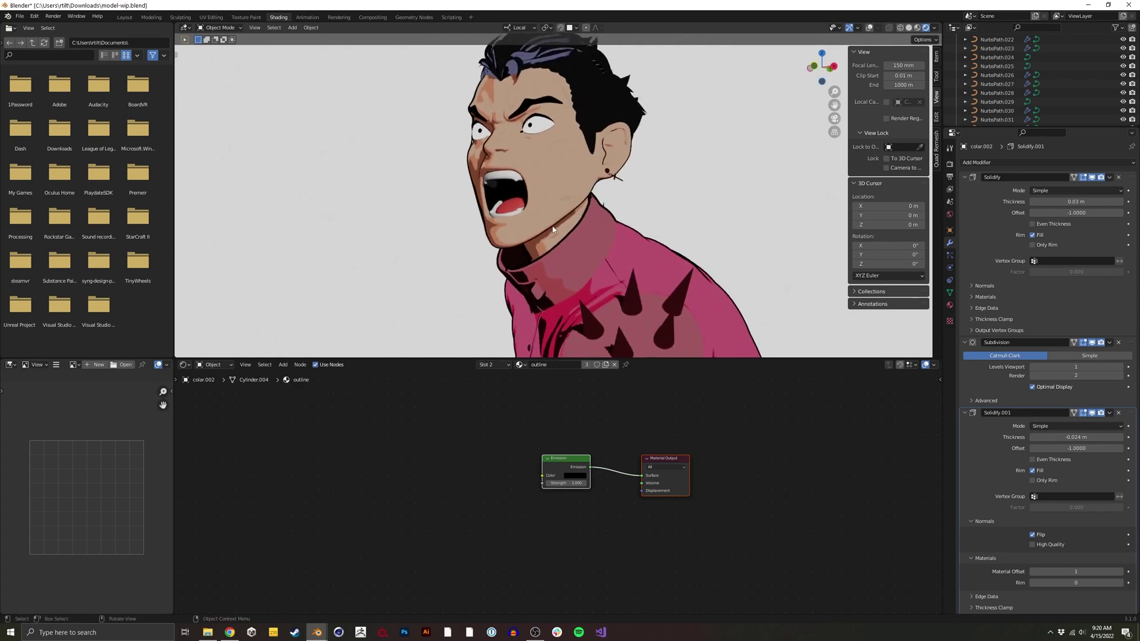
# - Show the viewport overlays again and delete the Grease Pencil strokes object on the face
pyautogui.moveTo(553, 230); pyautogui.dragTo(596, 205, button='middle')
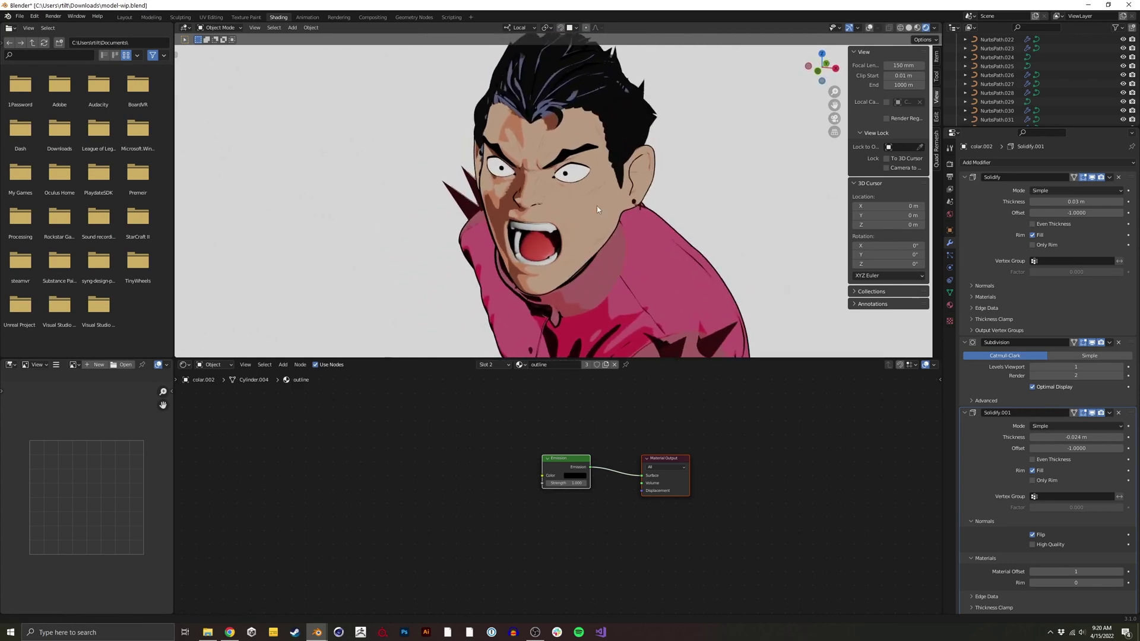
pyautogui.scroll(3, 597, 205)
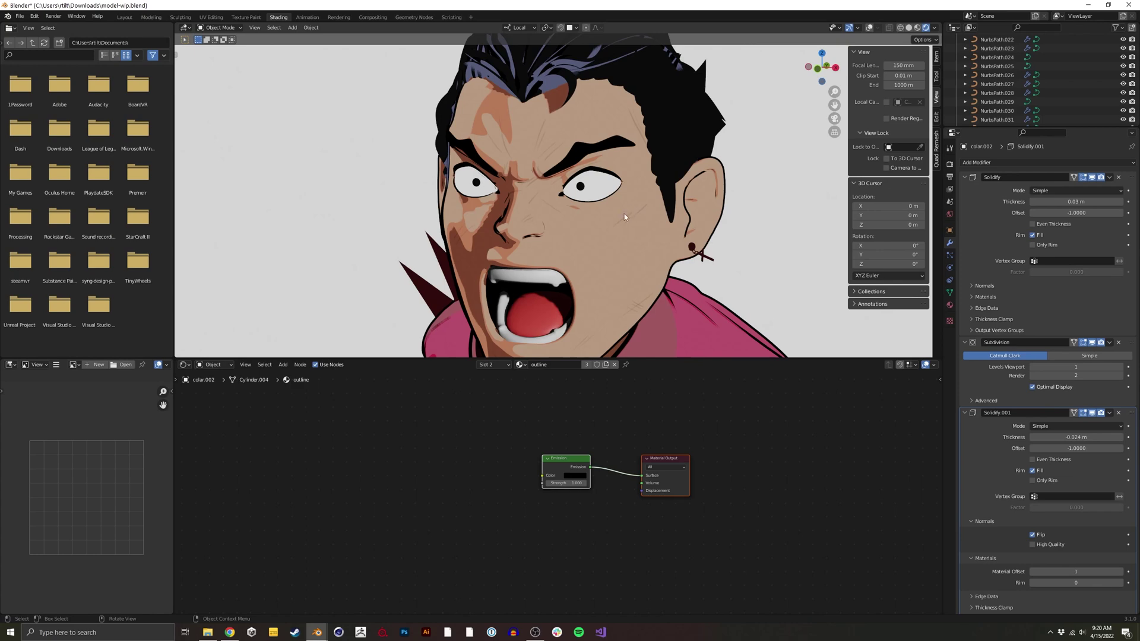
pyautogui.moveTo(624, 214)
pyautogui.mouseDown(button='middle')
pyautogui.moveTo(610, 220)
pyautogui.moveTo(626, 217)
pyautogui.mouseUp(button='middle')
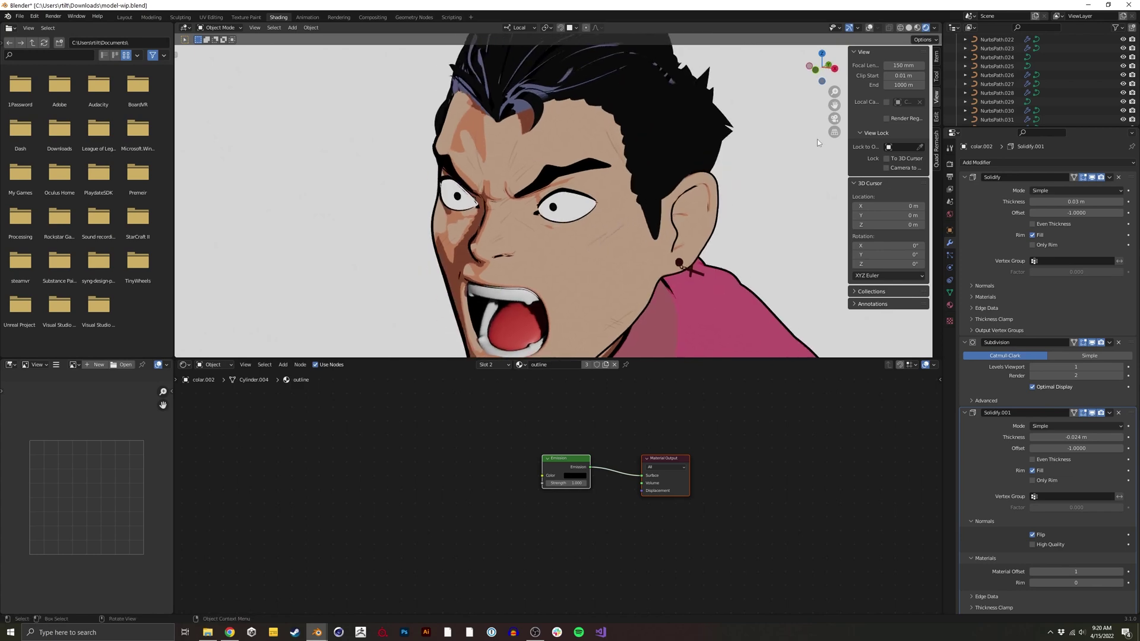
pyautogui.hotkey('shift', 'alt', 'z')
pyautogui.click(596, 240)
pyautogui.click(597, 240)
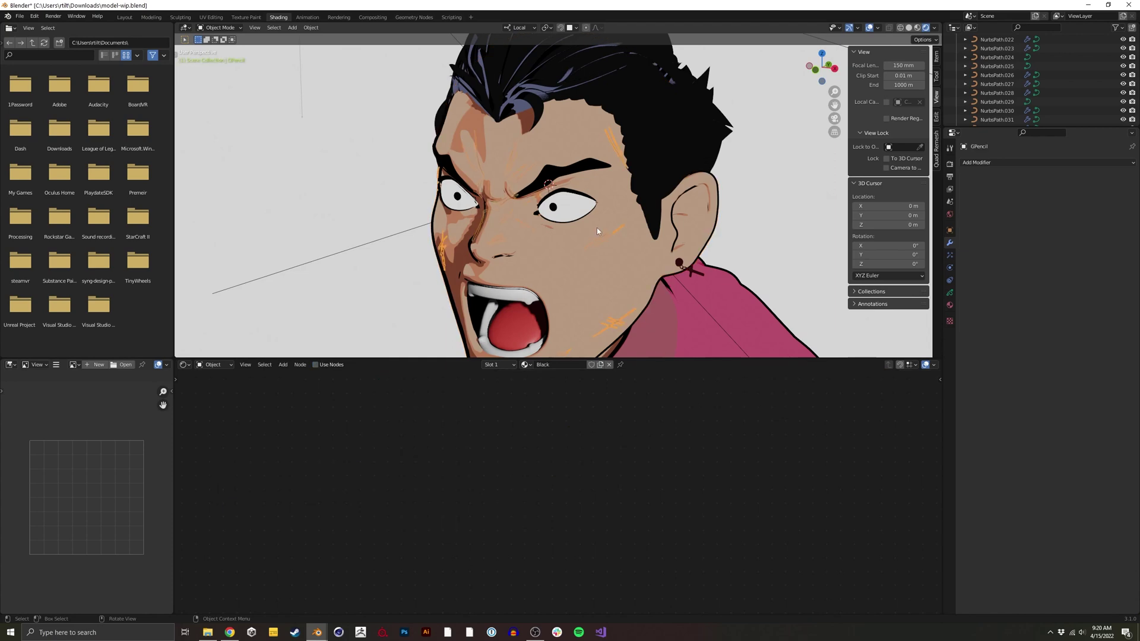
pyautogui.press('x')
pyautogui.press('x')
pyautogui.click(582, 261)
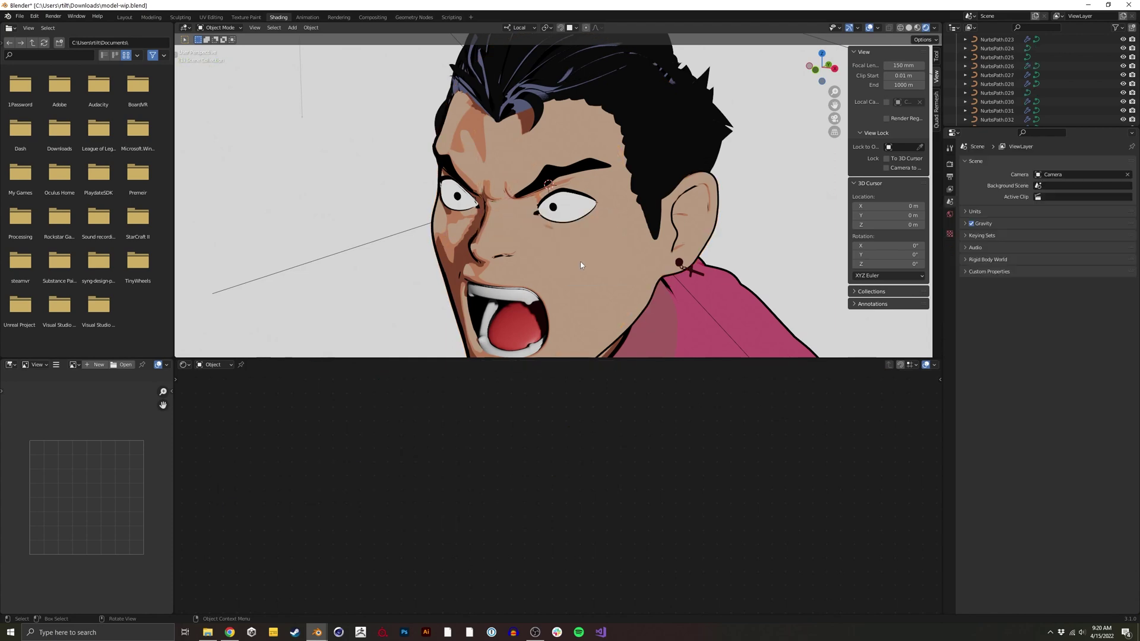
# - Add a blank Grease Pencil object to the scene for drawing on the face
pyautogui.moveTo(582, 248); pyautogui.dragTo(579, 236, button='middle')
pyautogui.hotkey('shift', 'a')
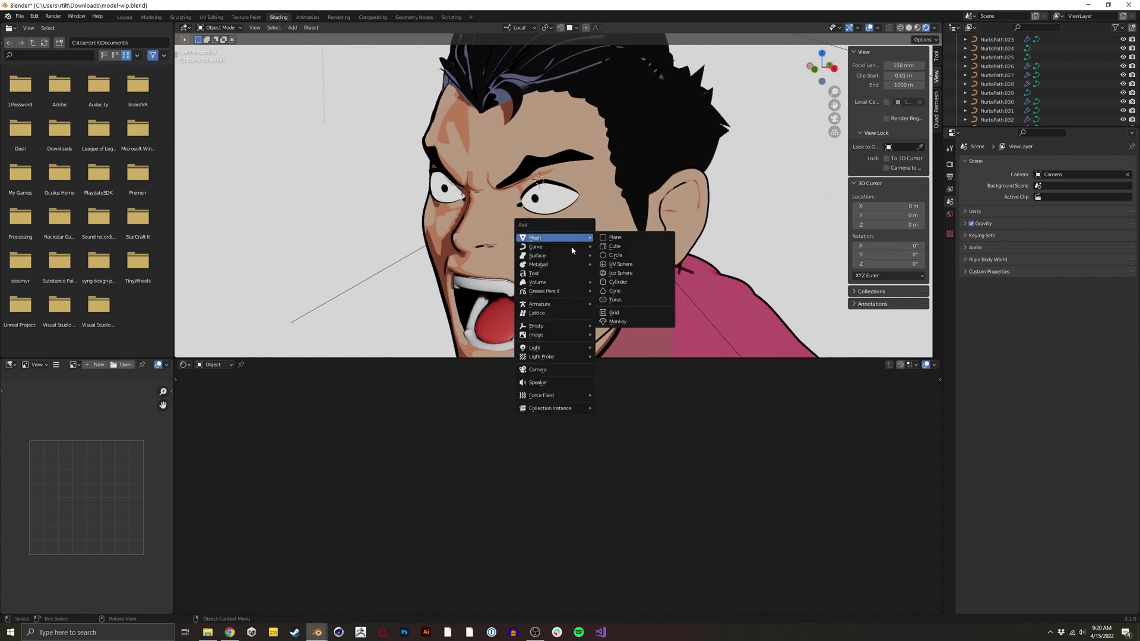
pyautogui.moveTo(562, 332)
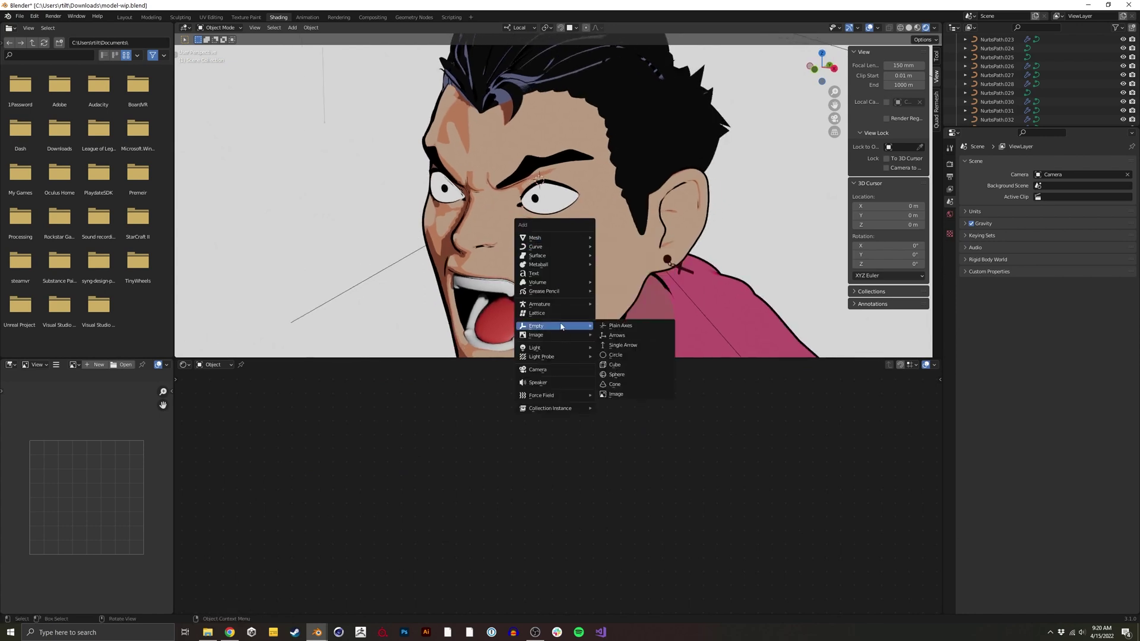
pyautogui.moveTo(564, 292)
pyautogui.click(617, 292)
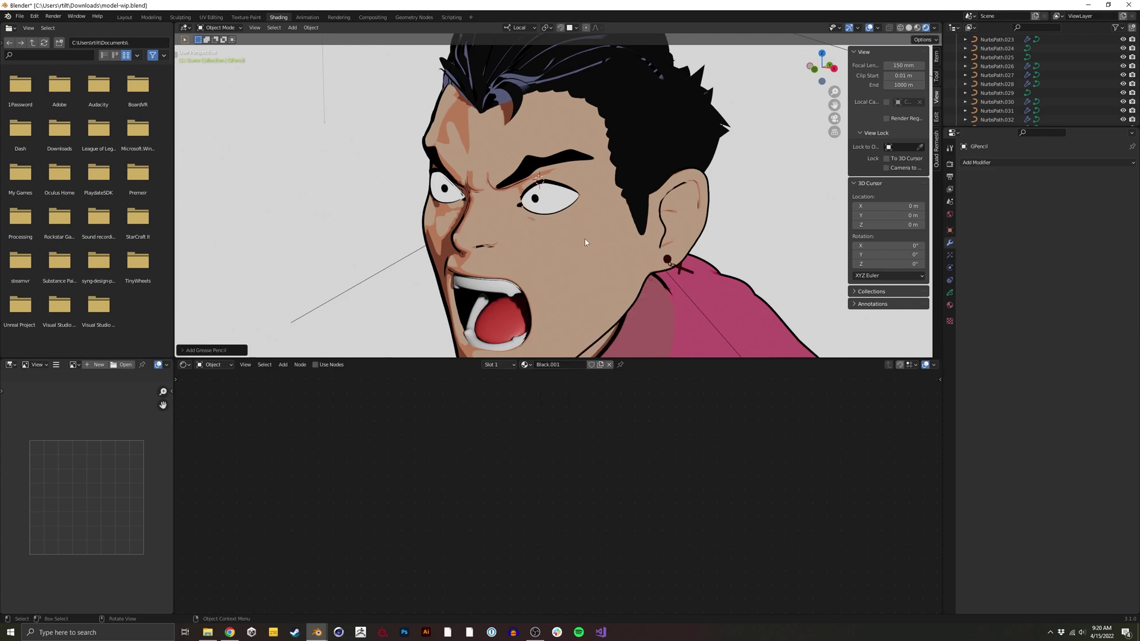
# - Switch to the Layout workspace and put the new Grease Pencil object into Draw Mode with the face in view
pyautogui.click(125, 17)
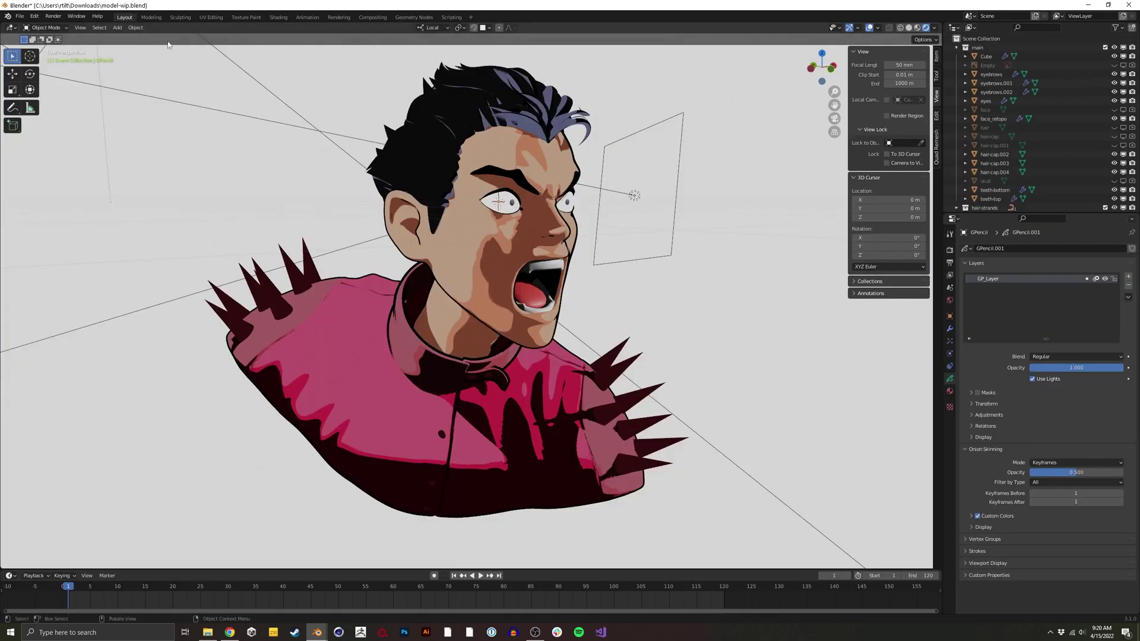
pyautogui.moveTo(451, 256)
pyautogui.mouseDown(button='middle')
pyautogui.moveTo(475, 267)
pyautogui.moveTo(674, 133)
pyautogui.mouseUp(button='middle')
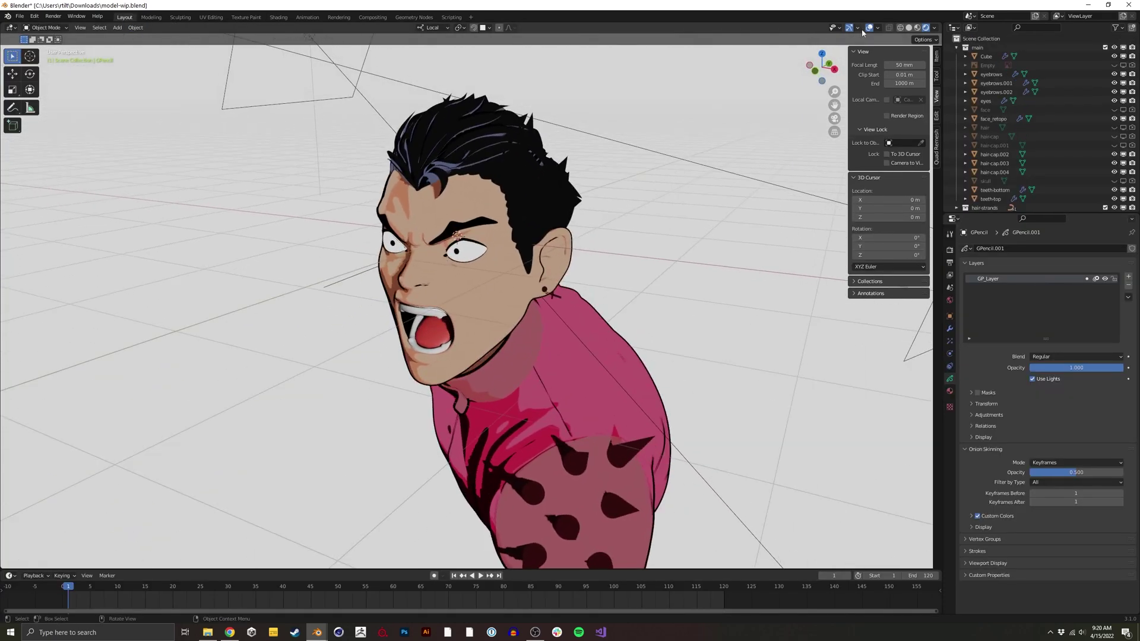
pyautogui.moveTo(493, 262)
pyautogui.mouseDown(button='middle')
pyautogui.moveTo(538, 291)
pyautogui.moveTo(482, 288)
pyautogui.mouseUp(button='middle')
pyautogui.hotkey('ctrl', 'Tab')
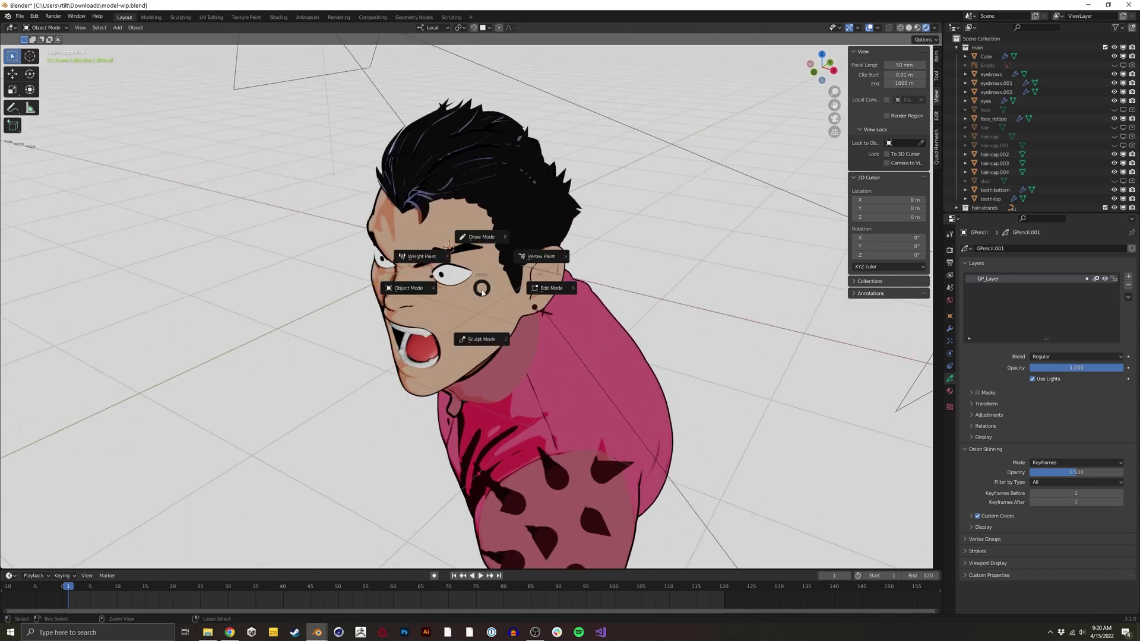
pyautogui.click(479, 257)
pyautogui.moveTo(463, 308)
pyautogui.keyDown('ctrl'); pyautogui.mouseDown(button='middle')
pyautogui.moveTo(463, 273)
pyautogui.moveTo(465, 306)
pyautogui.mouseUp(button='middle'); pyautogui.keyUp('ctrl')
# - Draw a test stroke on the cheek with surface stroke placement and inspect its offset from the side
pyautogui.click(439, 30)
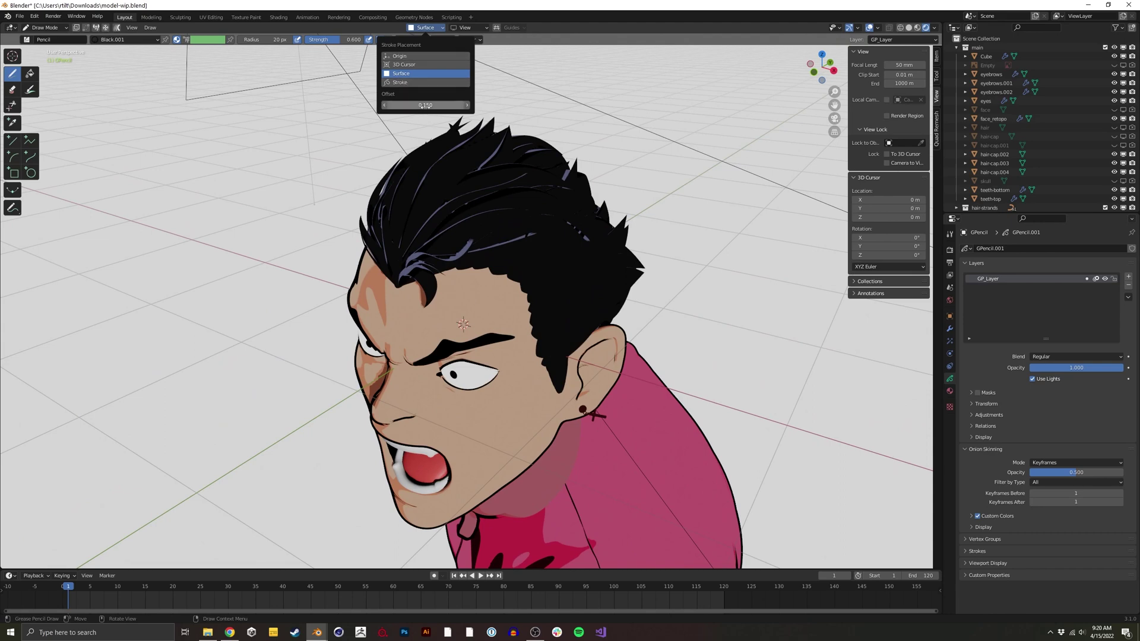
pyautogui.moveTo(476, 381); pyautogui.dragTo(475, 342, button='middle')
pyautogui.scroll(3, 475, 342)
pyautogui.moveTo(564, 300); pyautogui.dragTo(508, 409)
pyautogui.moveTo(468, 251); pyautogui.dragTo(637, 205, button='middle')
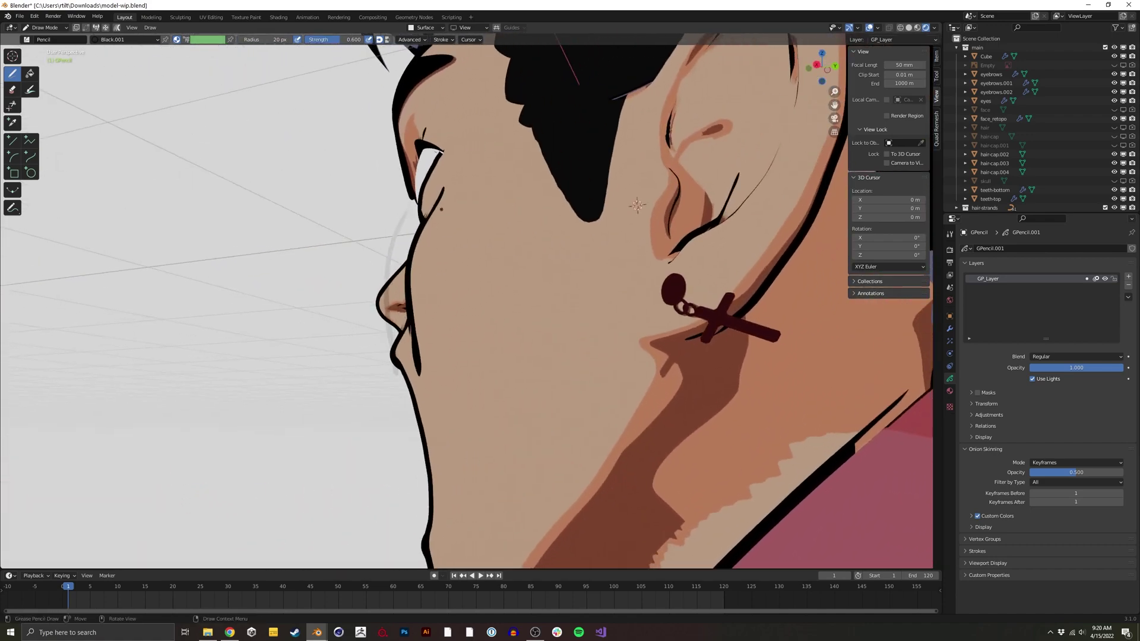
# - Set the surface stroke placement offset to 0 and try a stroke down the cheek
pyautogui.click(443, 28)
pyautogui.doubleClick(418, 106)
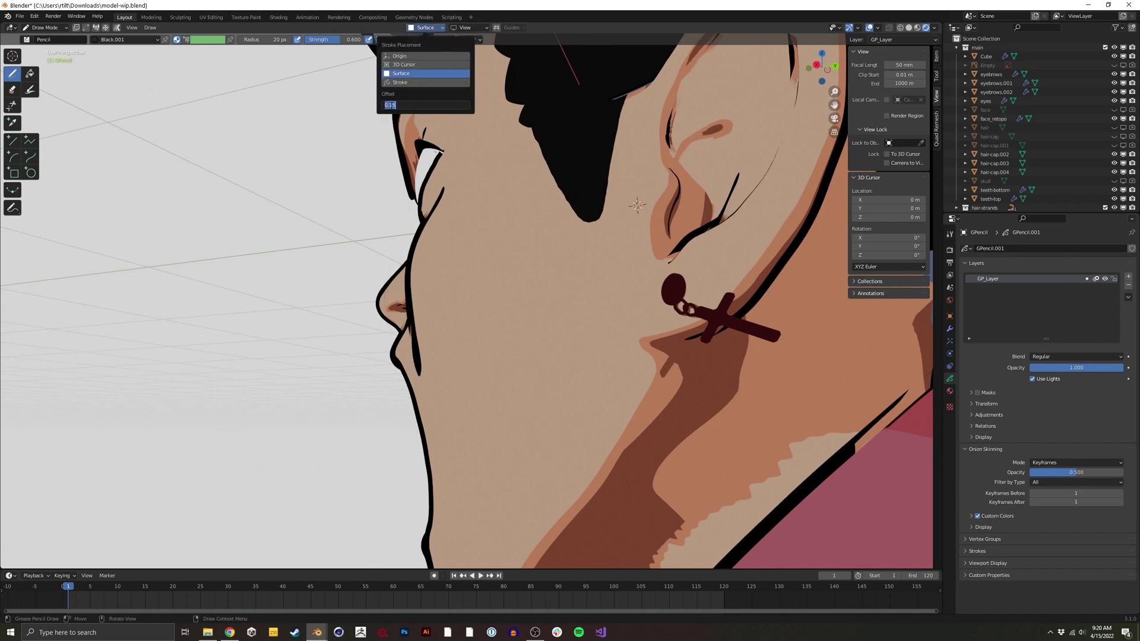
pyautogui.write('0')
pyautogui.press('Return')
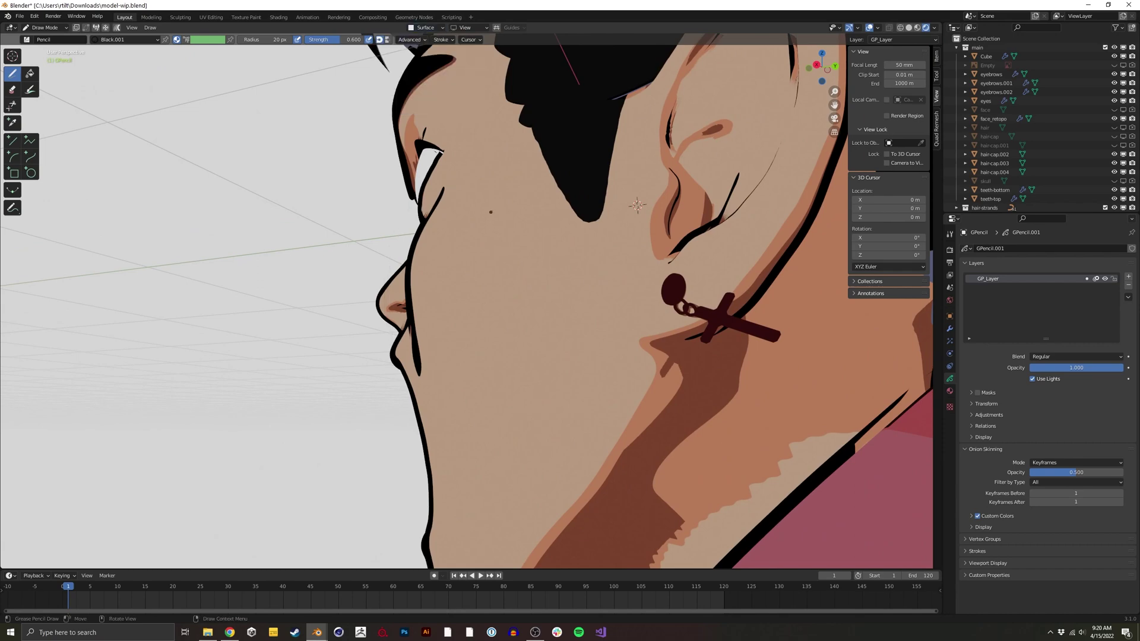
pyautogui.moveTo(491, 211); pyautogui.dragTo(469, 428)
pyautogui.moveTo(554, 313); pyautogui.dragTo(544, 314, button='middle')
pyautogui.moveTo(692, 207); pyautogui.dragTo(76, 226, button='middle')
# - Raise the pencil strength to 1.000, try a long stroke on the cheek and undo it
pyautogui.moveTo(351, 39); pyautogui.dragTo(364, 40)
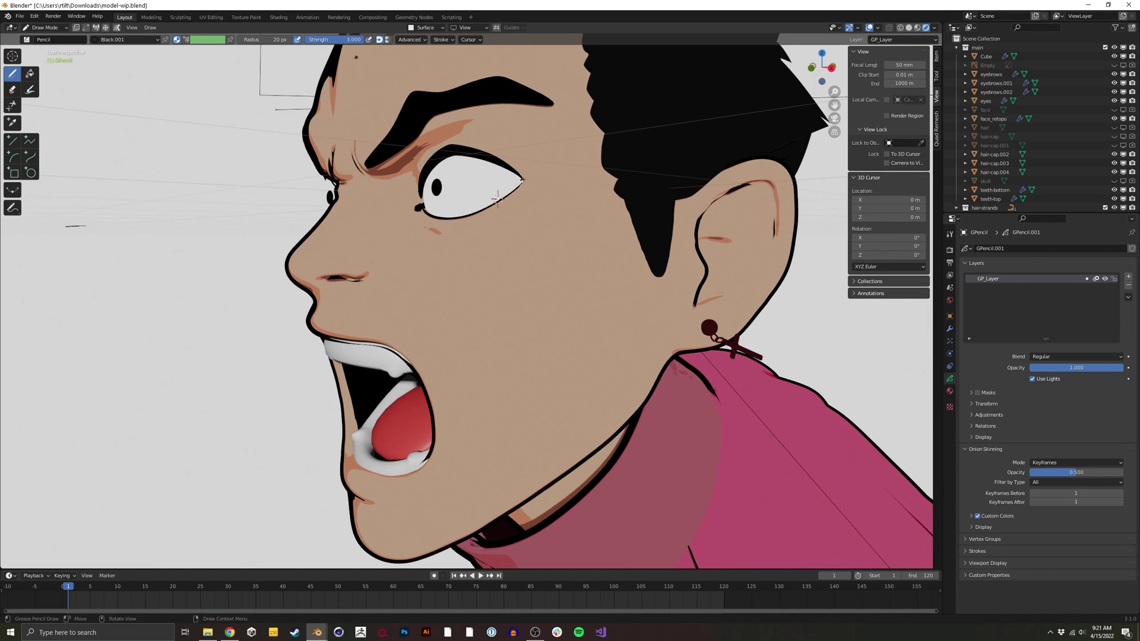
pyautogui.moveTo(555, 199); pyautogui.dragTo(517, 405)
pyautogui.moveTo(564, 306); pyautogui.dragTo(611, 297, button='middle')
pyautogui.hotkey('ctrl', 'z')
# - Draw two diagonal lines on the cheek near the earring ear and a short line beside the nose bridge
pyautogui.moveTo(640, 236); pyautogui.dragTo(588, 318)
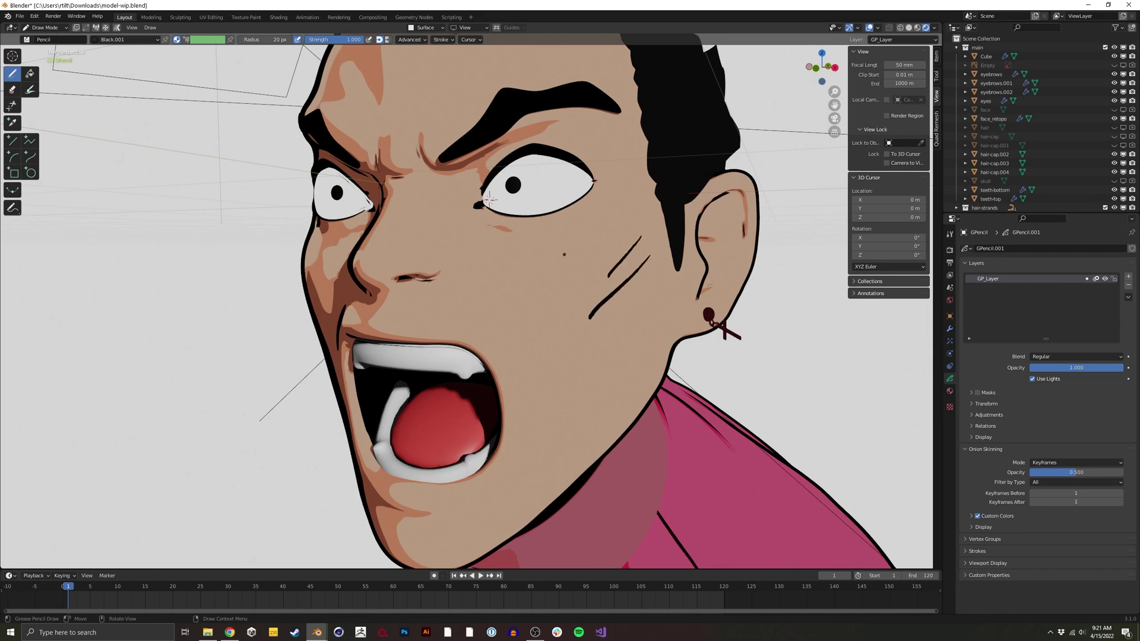
pyautogui.moveTo(469, 242); pyautogui.dragTo(500, 251, button='middle')
pyautogui.moveTo(478, 229); pyautogui.dragTo(500, 238)
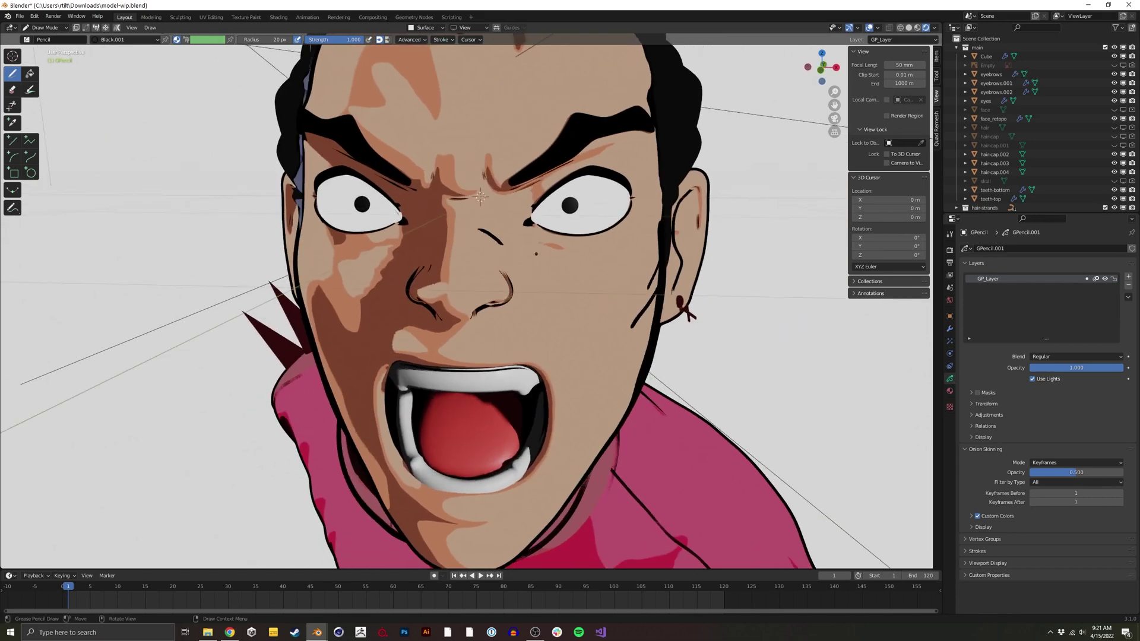
pyautogui.moveTo(481, 196); pyautogui.dragTo(488, 193, button='middle')
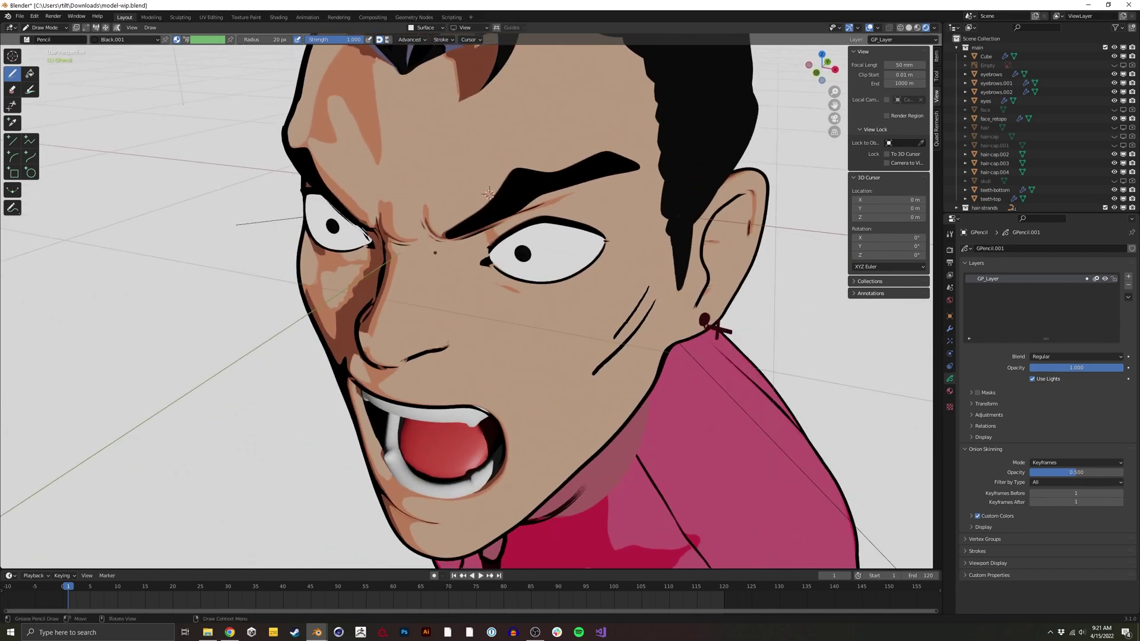
# - Draw short crease lines around the brow and nose, and longer lines on the shadowed side's cheek and jaw
pyautogui.moveTo(432, 187); pyautogui.dragTo(434, 212)
pyautogui.hotkey('ctrl', 'z')
pyautogui.moveTo(473, 252); pyautogui.dragTo(451, 268)
pyautogui.moveTo(489, 194); pyautogui.dragTo(459, 194, button='middle')
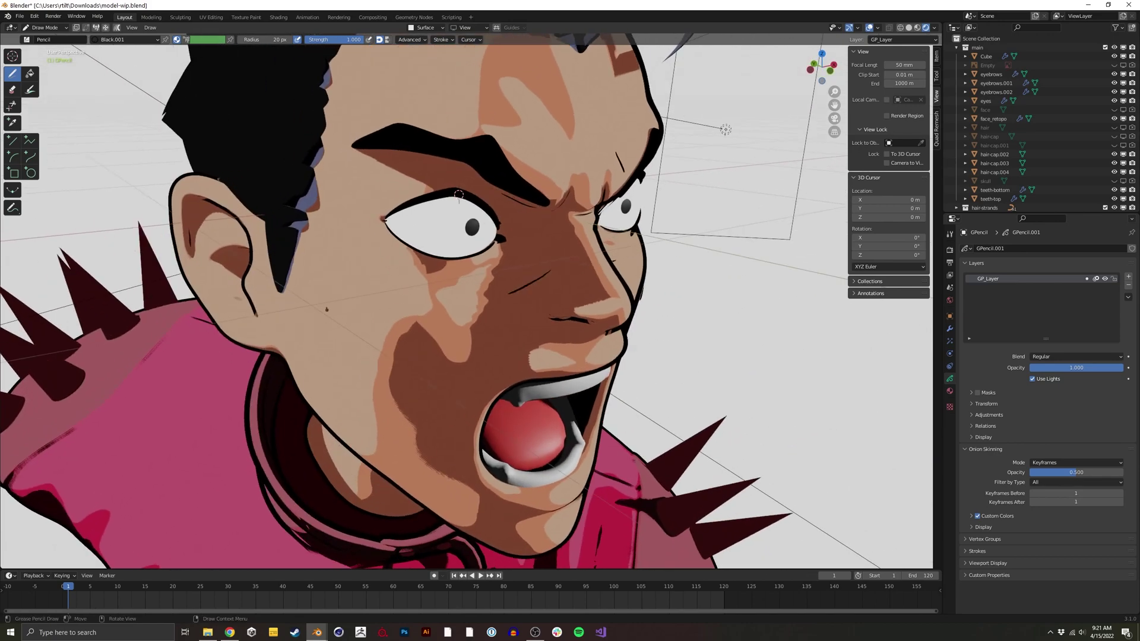
pyautogui.moveTo(336, 283); pyautogui.dragTo(383, 341)
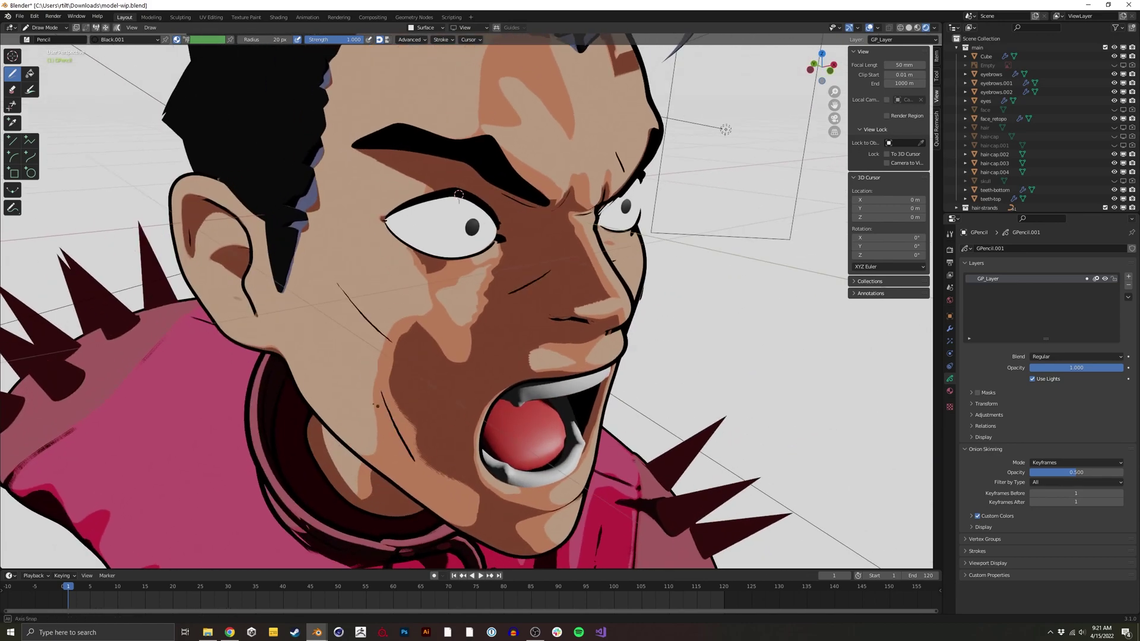
pyautogui.moveTo(459, 194); pyautogui.dragTo(491, 200, button='middle')
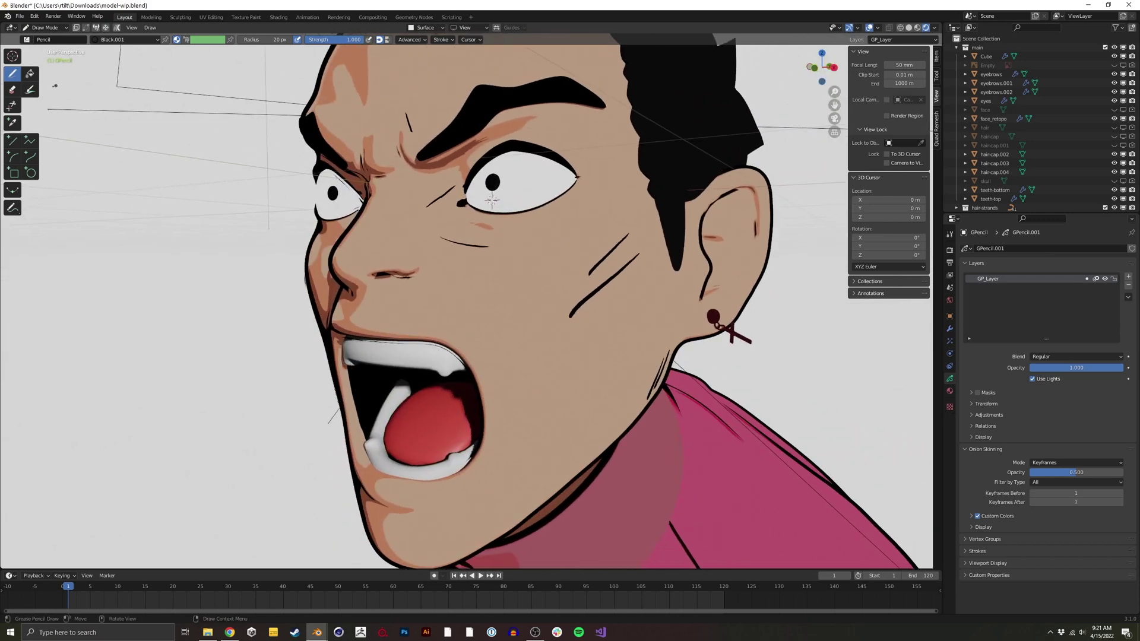
# - Erase most of the lower diagonal cheek line near the earring ear and return to the Draw tool
pyautogui.press('e')
pyautogui.moveTo(568, 307)
pyautogui.mouseDown()
pyautogui.moveTo(582, 313)
pyautogui.moveTo(624, 275)
pyautogui.mouseUp()
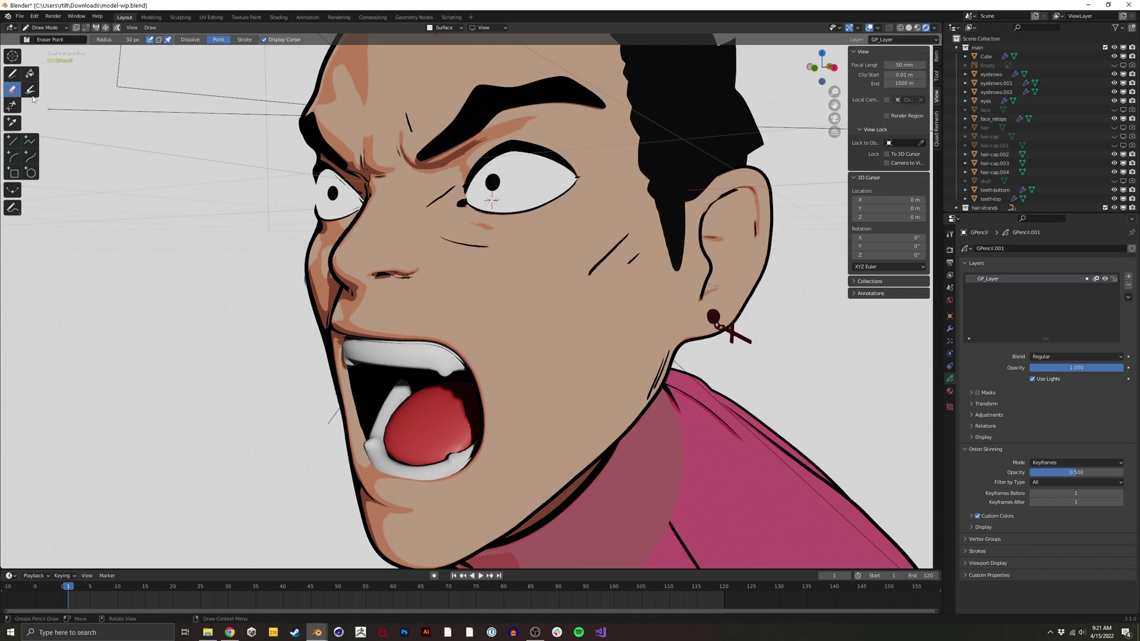
pyautogui.click(11, 74)
# - Add short detail lines beside the mouth, across the nose and on the forehead
pyautogui.moveTo(501, 326); pyautogui.dragTo(513, 318, button='middle')
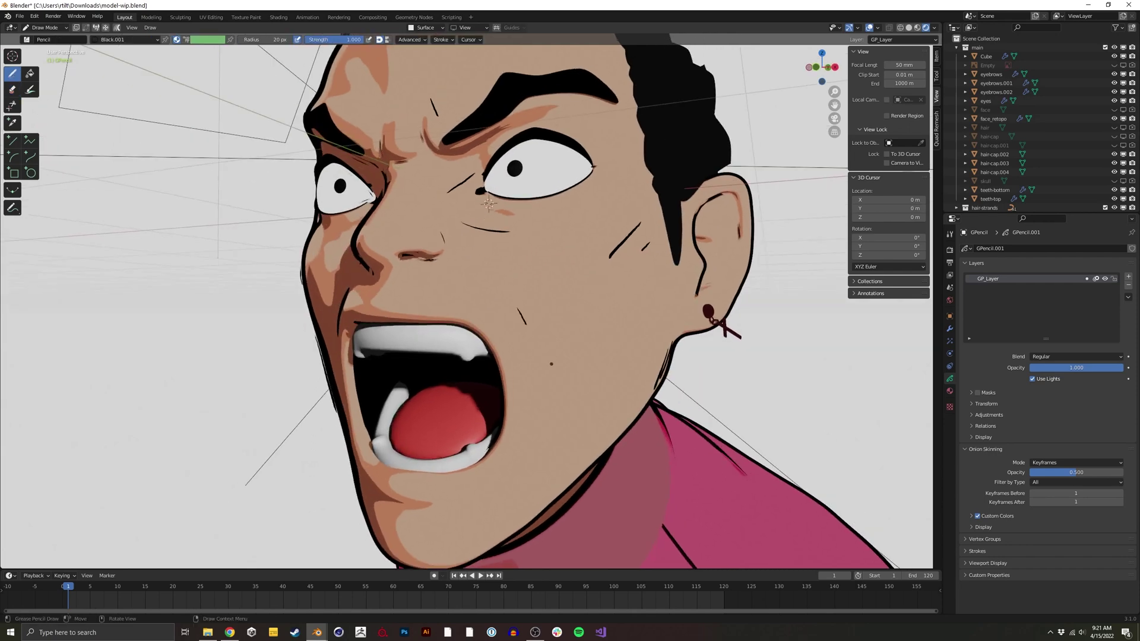
pyautogui.moveTo(489, 204); pyautogui.dragTo(719, 108, button='middle')
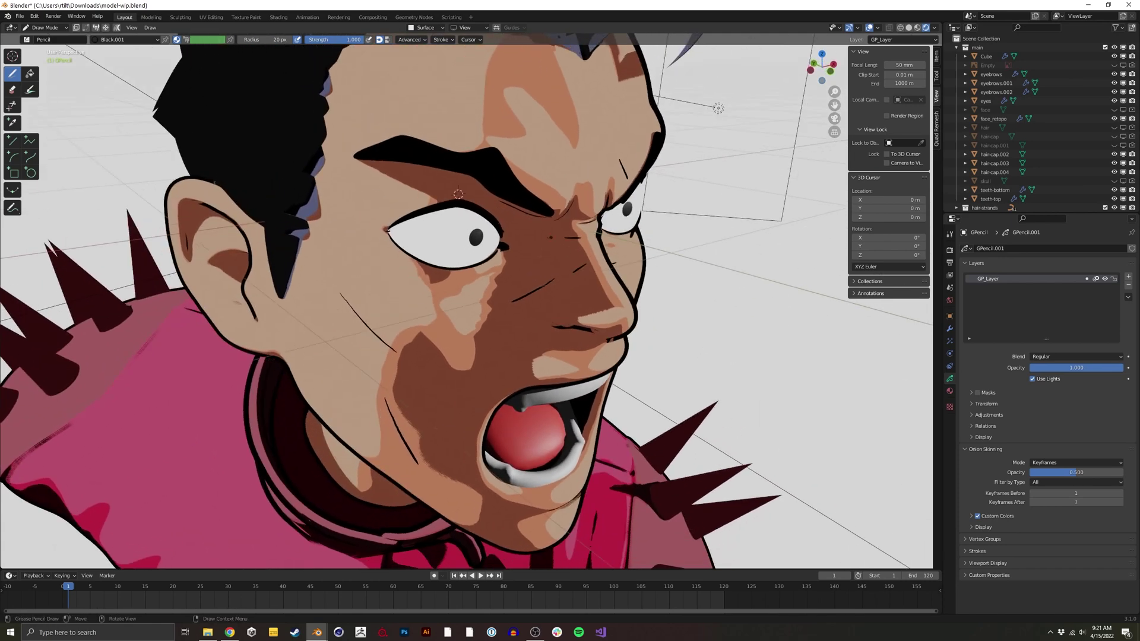
pyautogui.moveTo(532, 219); pyautogui.dragTo(514, 246, button='middle')
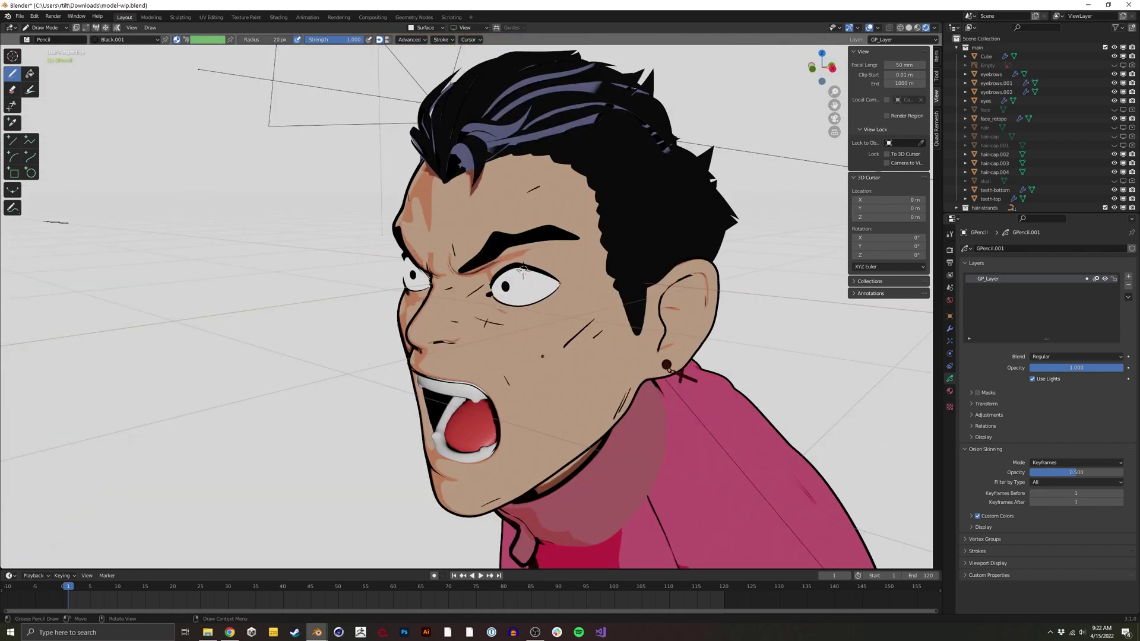
# - Draw lines along the collar's base at the back of the neck and crease lines on the jacket's shoulder
pyautogui.moveTo(523, 270); pyautogui.dragTo(462, 111, button='middle')
pyautogui.moveTo(577, 355); pyautogui.dragTo(637, 351)
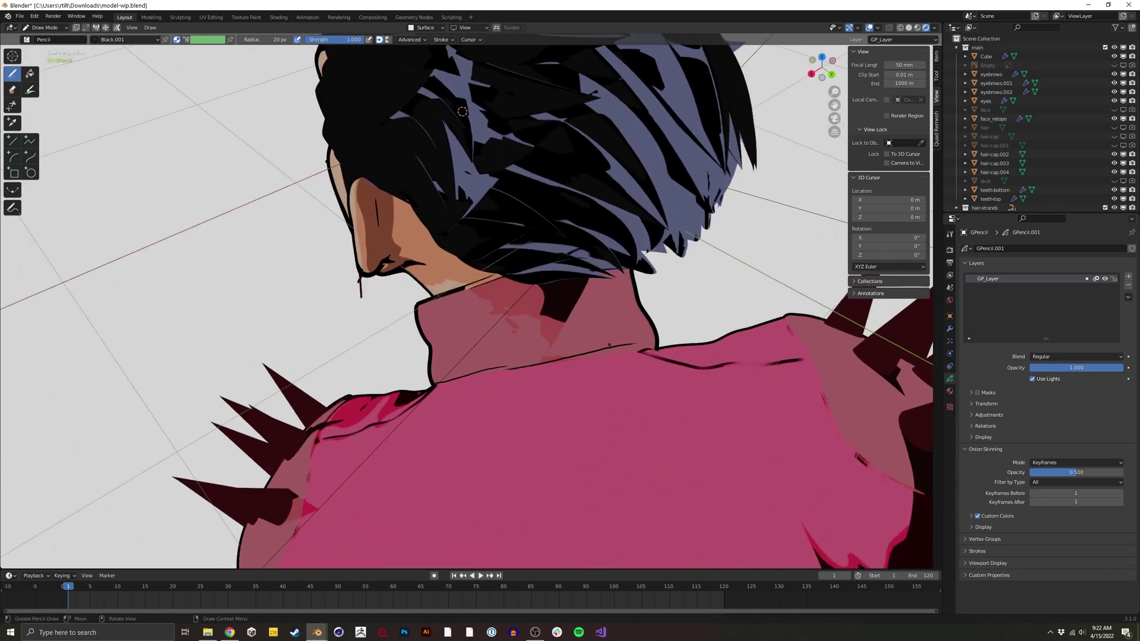
pyautogui.moveTo(572, 348); pyautogui.dragTo(748, 287, button='middle')
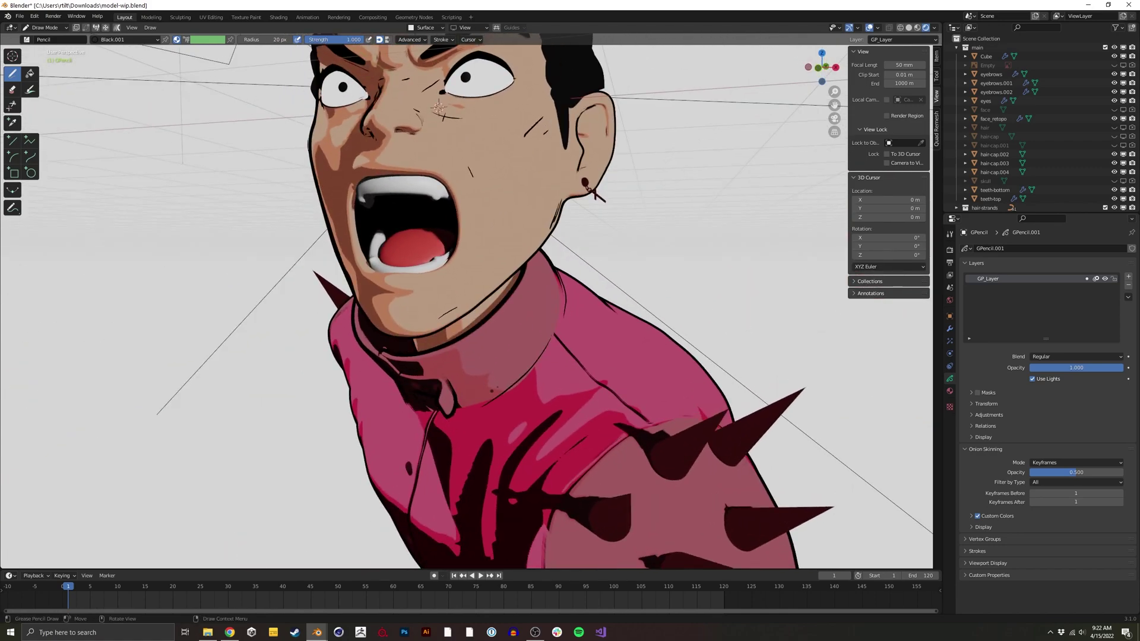
pyautogui.moveTo(508, 389); pyautogui.dragTo(523, 196, button='middle')
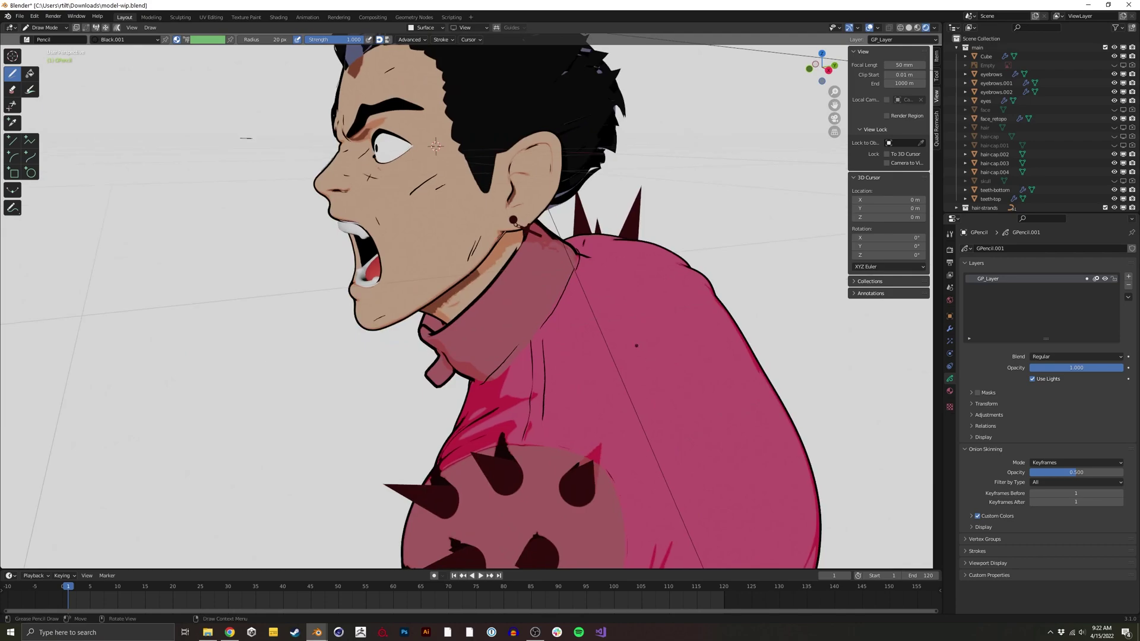
pyautogui.moveTo(436, 145)
pyautogui.mouseDown(button='middle')
pyautogui.moveTo(448, 149)
pyautogui.moveTo(294, 74)
pyautogui.moveTo(368, 107)
pyautogui.moveTo(439, 167)
pyautogui.moveTo(568, 410)
pyautogui.moveTo(457, 380)
pyautogui.mouseUp(button='middle')
pyautogui.moveTo(426, 324); pyautogui.dragTo(579, 429, button='middle')
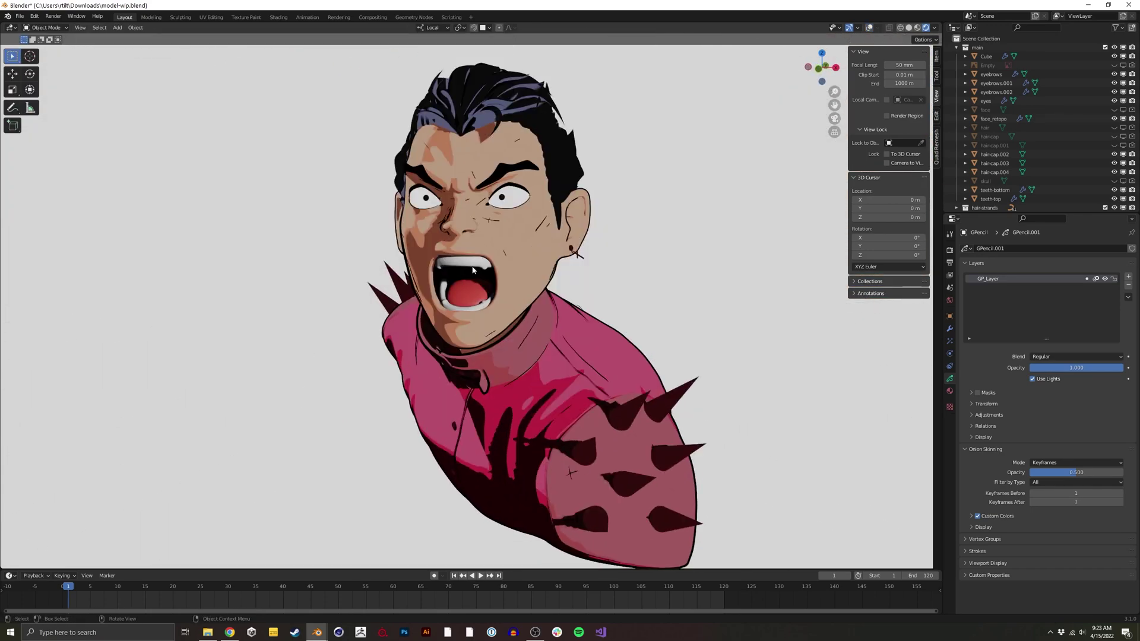
# - Select the upper teeth and create a new material named teeth for them in the Shading workspace
pyautogui.click(450, 239)
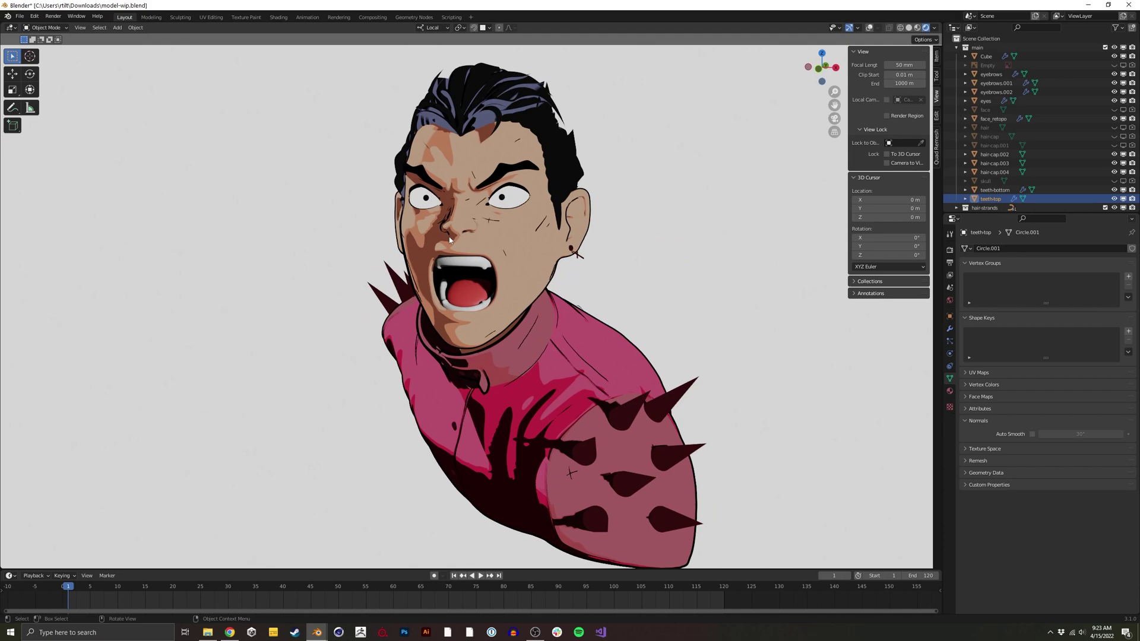
pyautogui.click(278, 17)
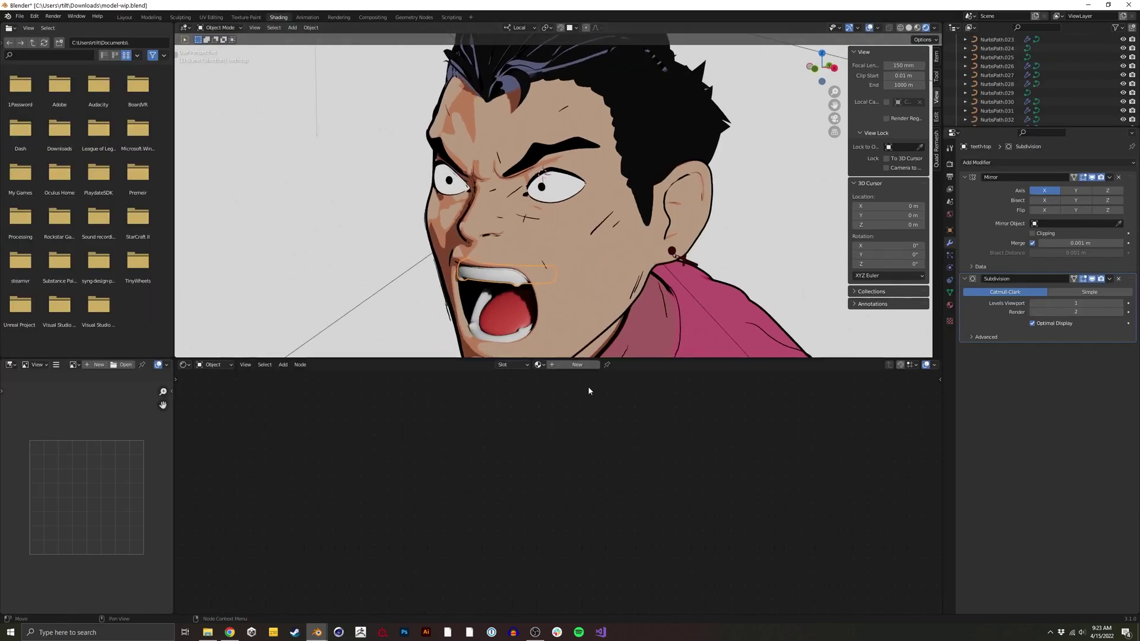
pyautogui.click(577, 365)
pyautogui.doubleClick(559, 365)
pyautogui.write('te')
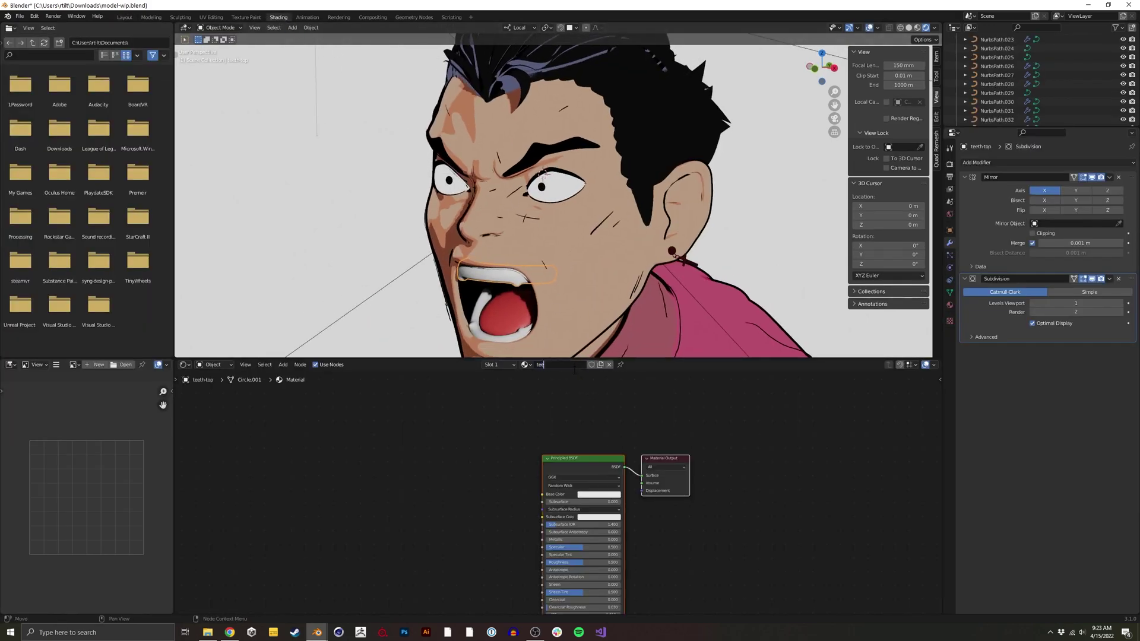
pyautogui.write('eth')
pyautogui.press('Return')
# - Replace the default shader with the copied toon nodes and connect the final Mix to the Material Output's Surface
pyautogui.press('x')
pyautogui.hotkey('ctrl', 'v')
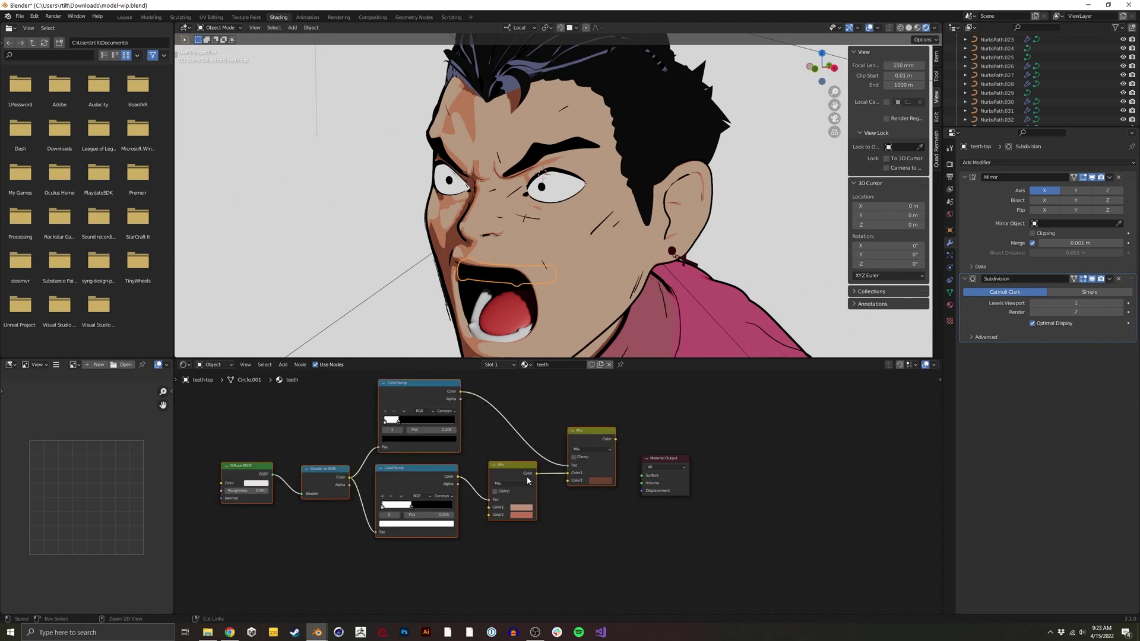
pyautogui.moveTo(616, 442); pyautogui.dragTo(642, 475)
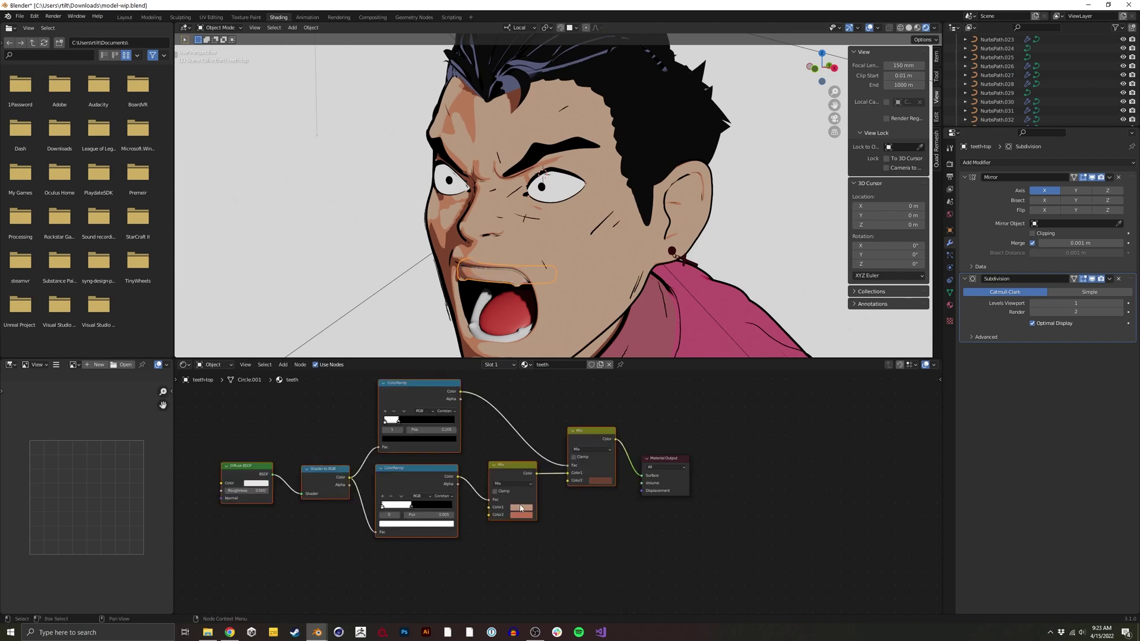
# - Recolor the teeth shader with white and light blue in the first Mix and near-black as the final Mix's Color2
pyautogui.click(600, 480)
pyautogui.moveTo(547, 484); pyautogui.dragTo(597, 501)
pyautogui.click(576, 536)
pyautogui.click(524, 516)
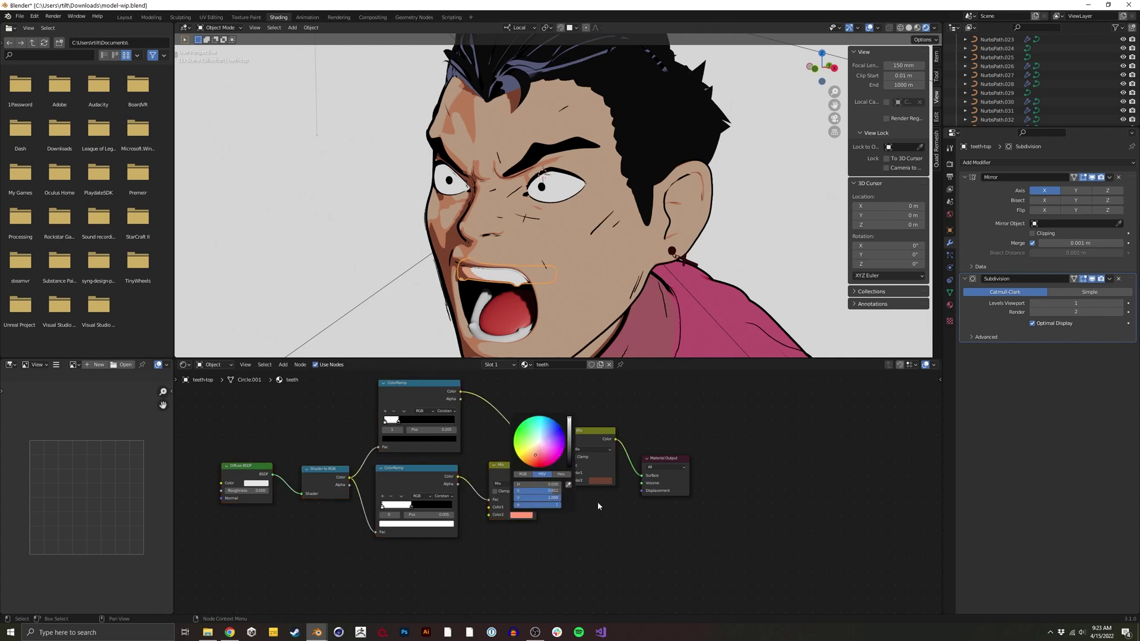
pyautogui.click(542, 439)
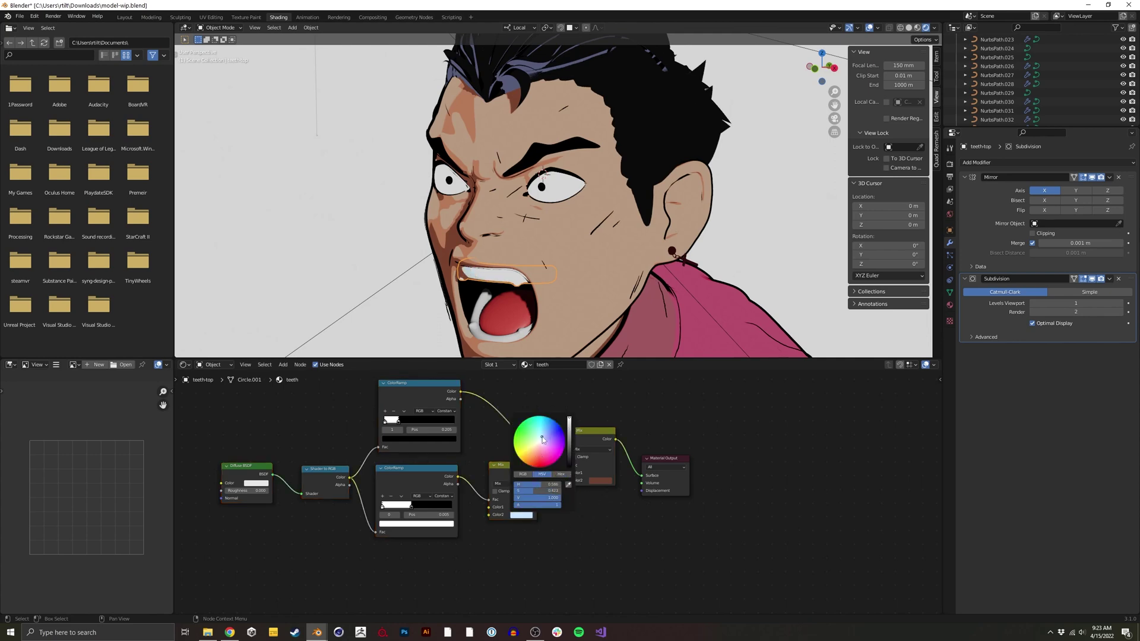
pyautogui.click(601, 480)
pyautogui.moveTo(615, 417); pyautogui.dragTo(647, 428)
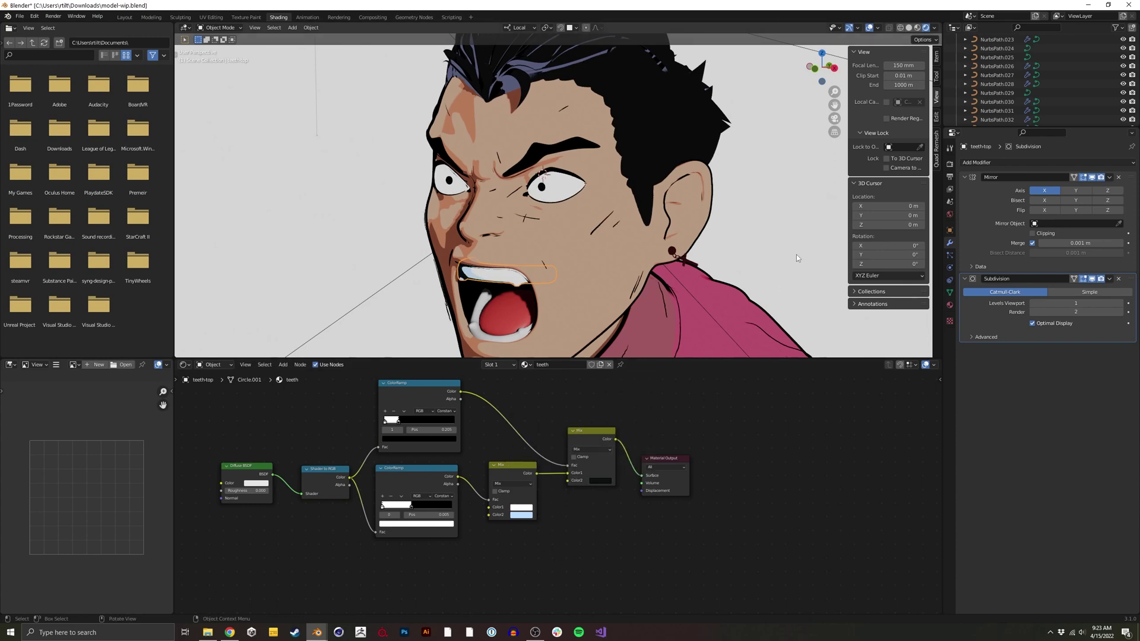
pyautogui.moveTo(722, 244); pyautogui.dragTo(736, 237, button='middle')
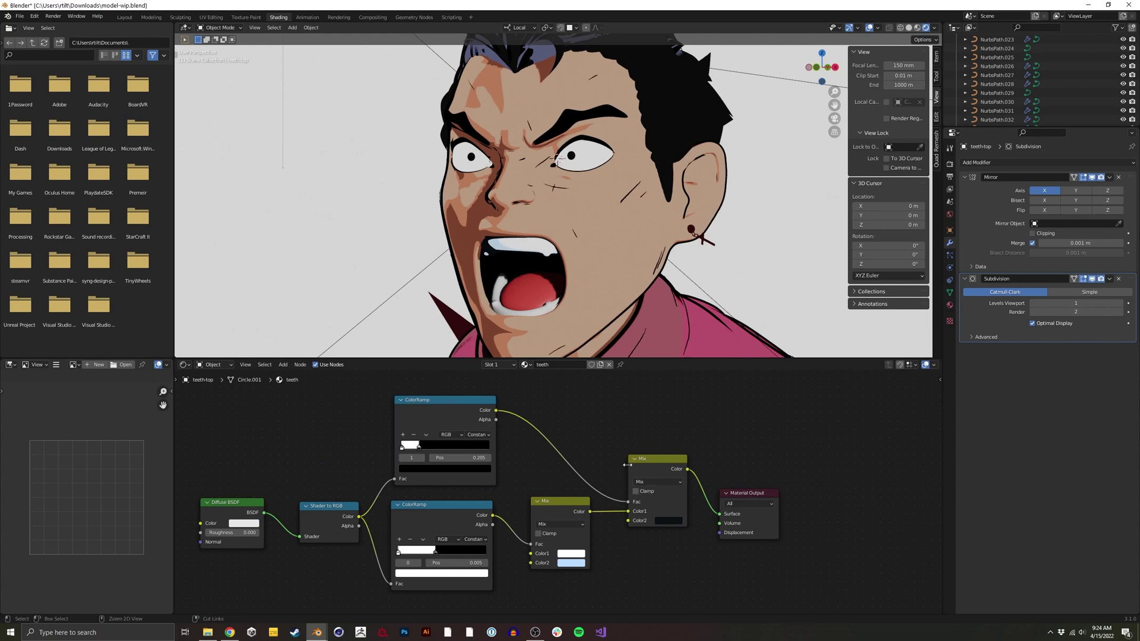
# - Delete the final Mix and the upper ColorRamp, and route the remaining white and blue Mix to the material output
pyautogui.scroll(-1, 644, 485)
pyautogui.click(648, 493)
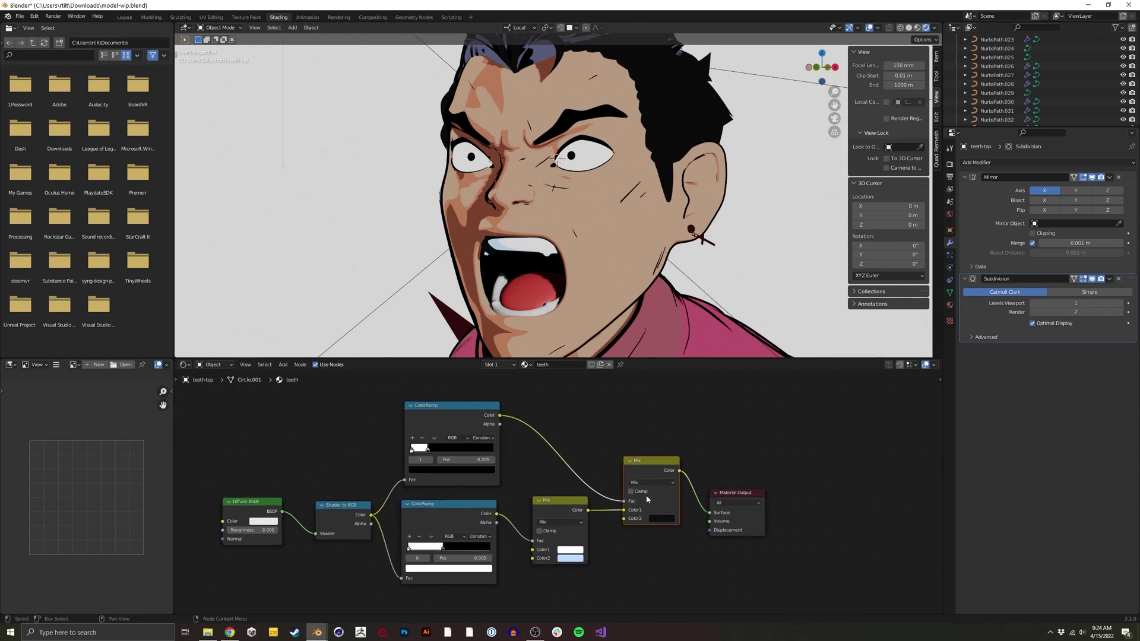
pyautogui.press('x')
pyautogui.click(468, 435)
pyautogui.press('x')
pyautogui.keyDown('ctrl'); pyautogui.keyDown('shift'); pyautogui.click(584, 505); pyautogui.keyUp('shift'); pyautogui.keyUp('ctrl')
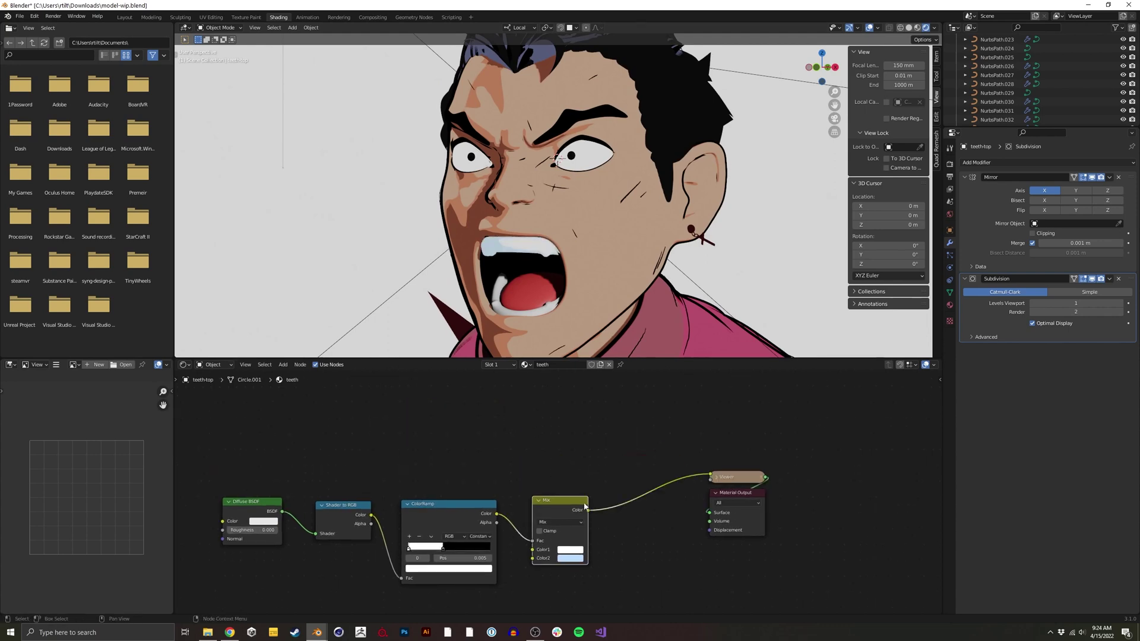
# - Select the lower teeth and assign the existing teeth material to them
pyautogui.click(506, 316)
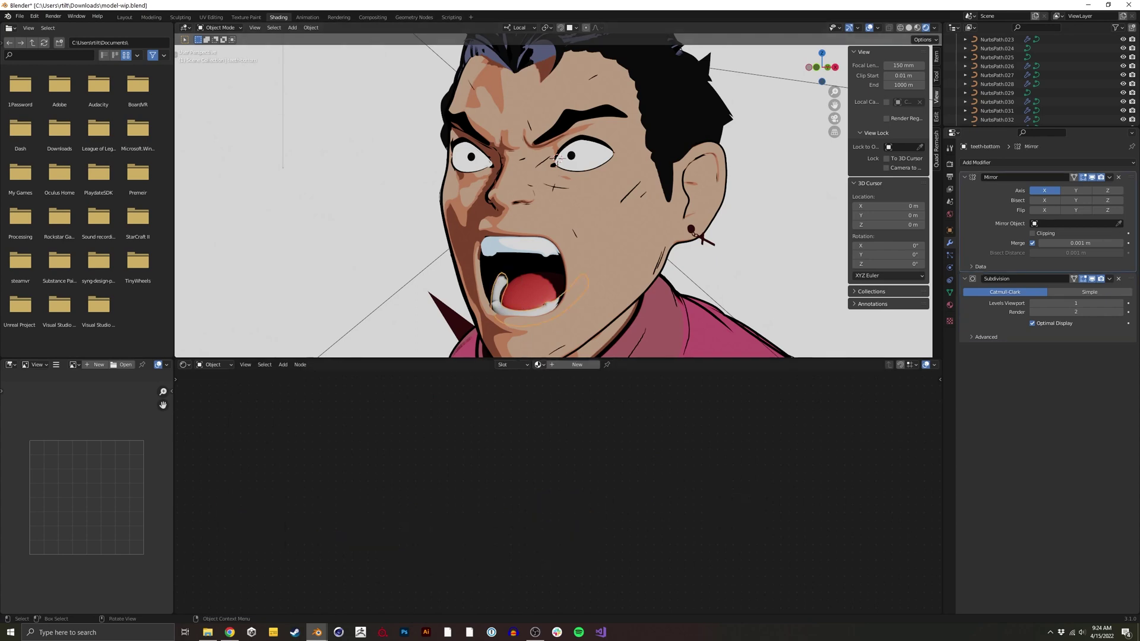
pyautogui.click(538, 365)
pyautogui.write('tee')
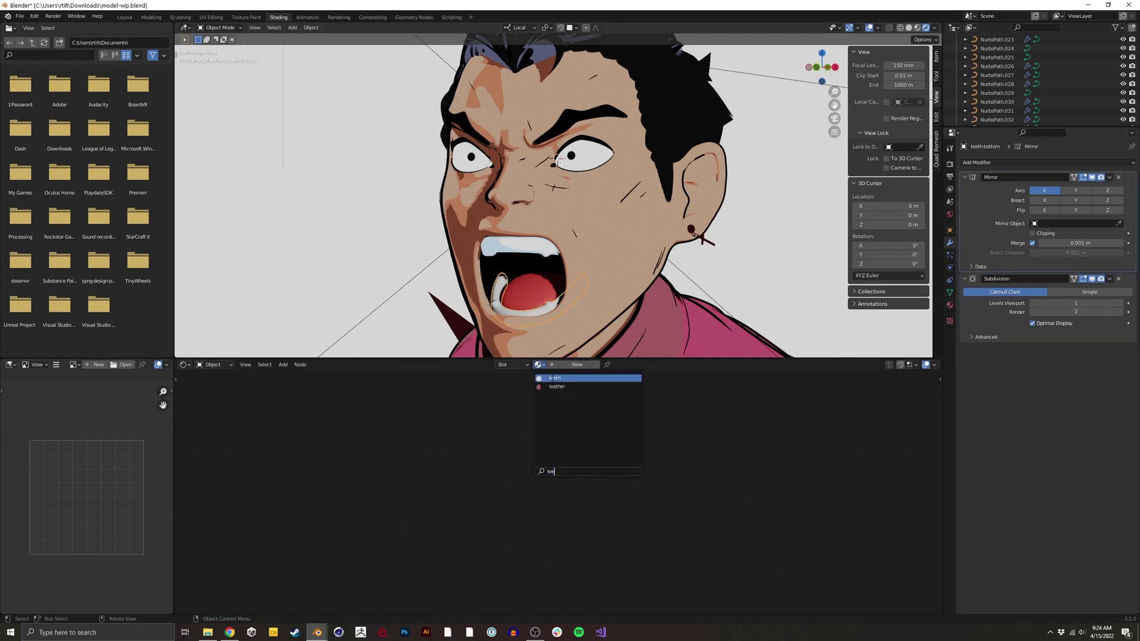
pyautogui.press('Return')
# - Select the tongue, replace its Principled BSDF with the copied toon nodes, and route the final Mix through the Viewer to the material output
pyautogui.click(531, 291)
pyautogui.hotkey('ctrl', 'z')
pyautogui.hotkey('ctrl', 'z')
pyautogui.hotkey('ctrl', 'z')
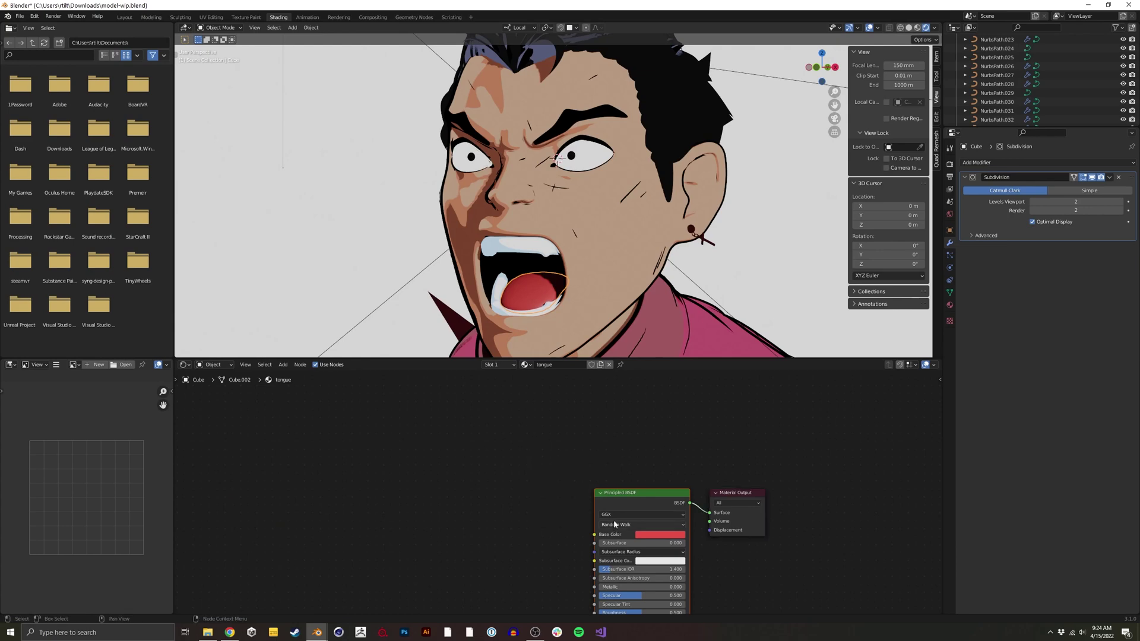
pyautogui.keyDown('ctrl'); pyautogui.keyDown('shift'); pyautogui.click(666, 478); pyautogui.keyUp('shift'); pyautogui.keyUp('ctrl')
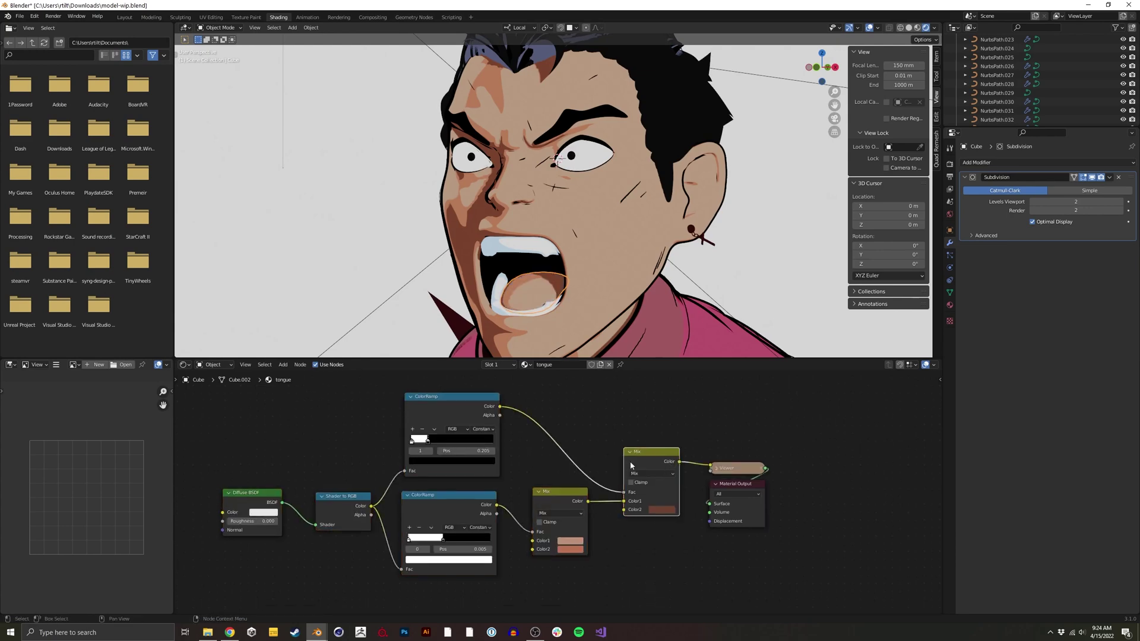
# - Recolor the tongue shader with red and deep crimson in the first Mix and very dark red as the final Mix's Color2, and deselect the tongue
pyautogui.click(575, 544)
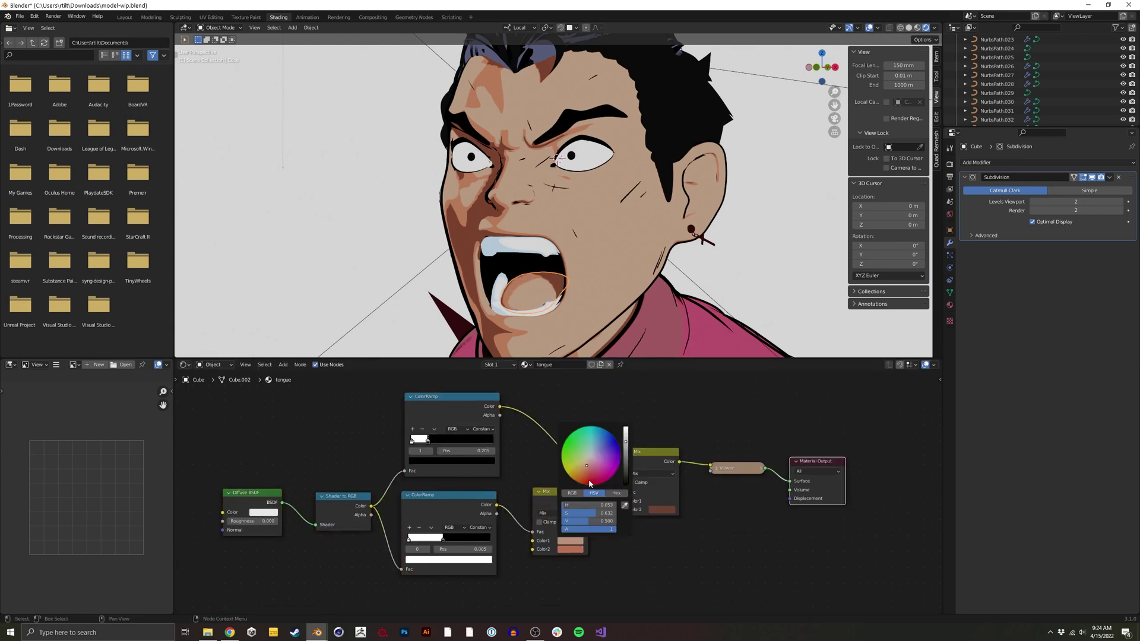
pyautogui.click(591, 481)
pyautogui.click(571, 548)
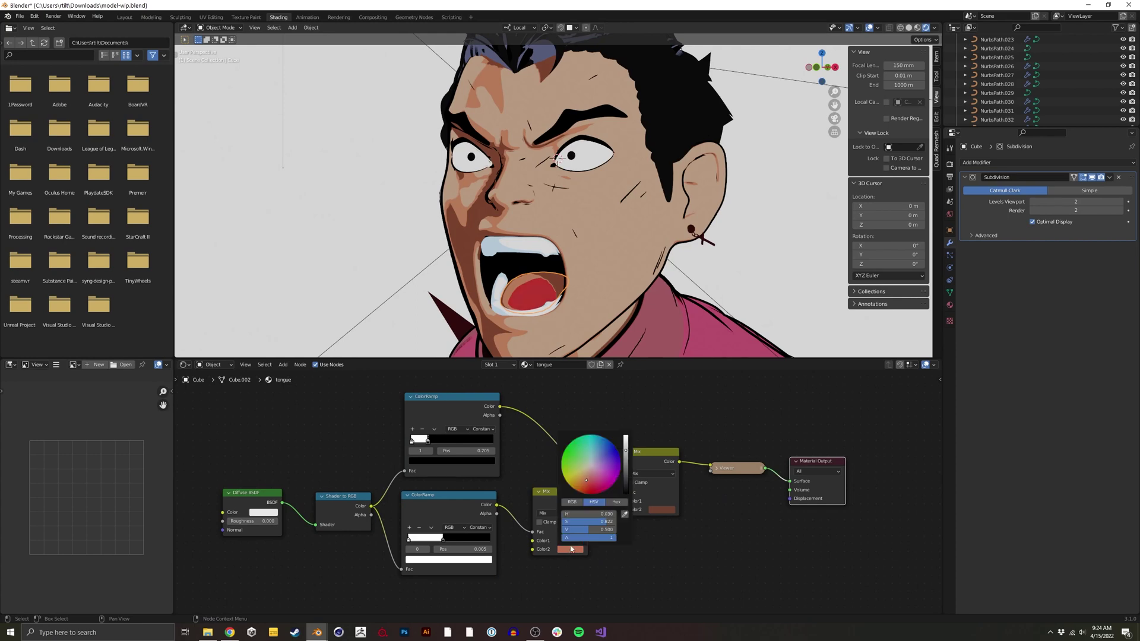
pyautogui.click(594, 491)
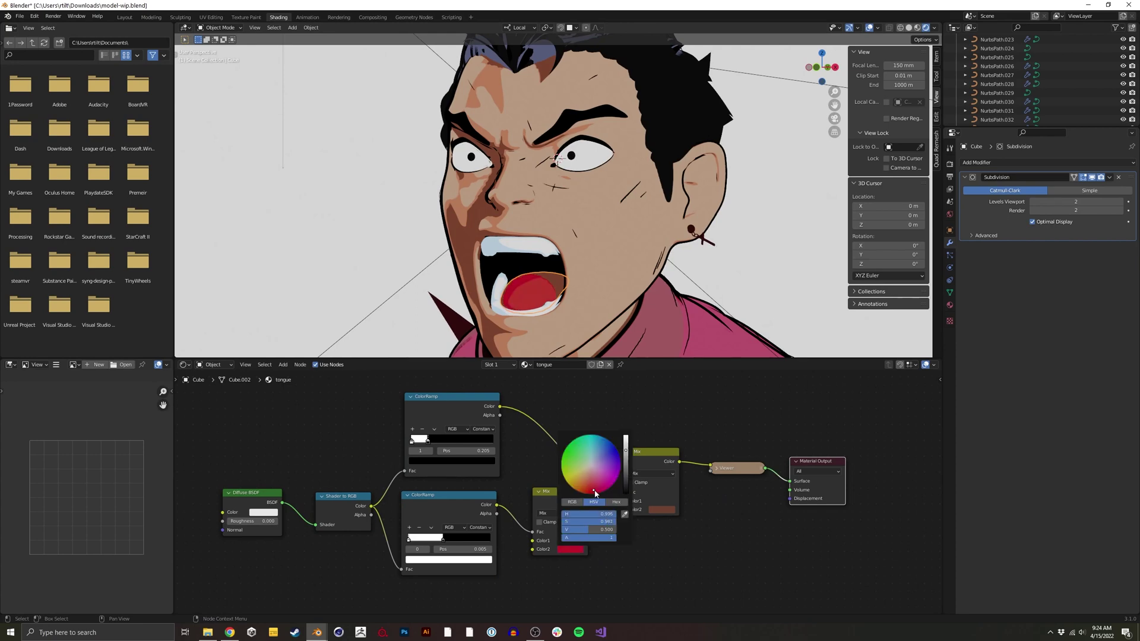
pyautogui.click(663, 509)
pyautogui.moveTo(716, 429); pyautogui.dragTo(718, 444)
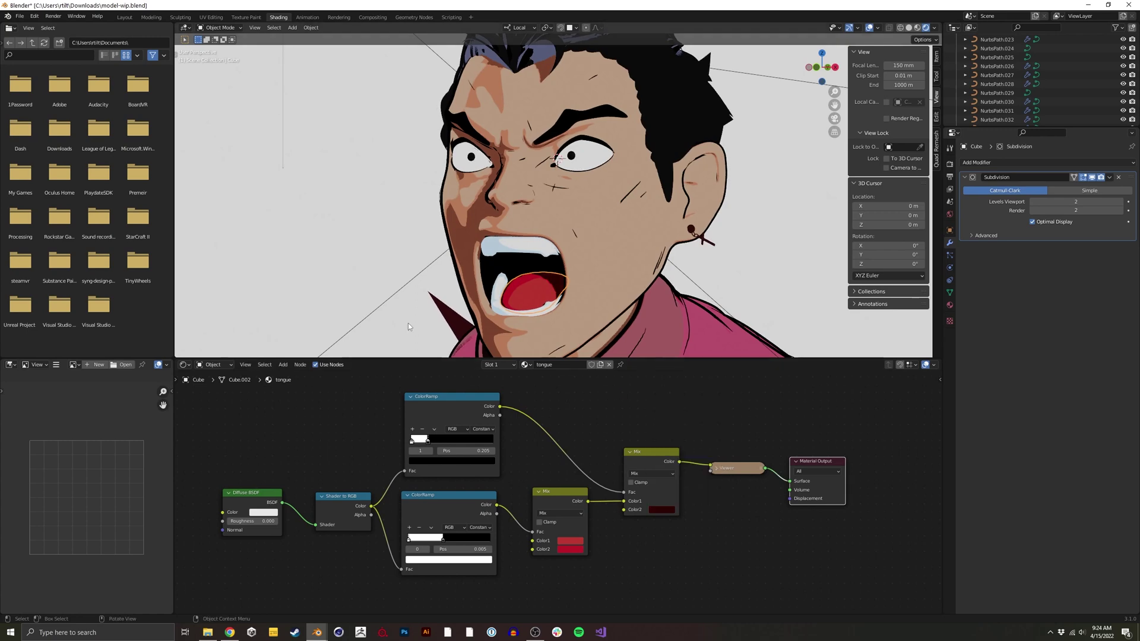
pyautogui.click(424, 319)
# - Switch to the Layout workspace and examine the toon-shaded bust from the front and both sides, including the mouth up close
pyautogui.scroll(-2, 424, 319)
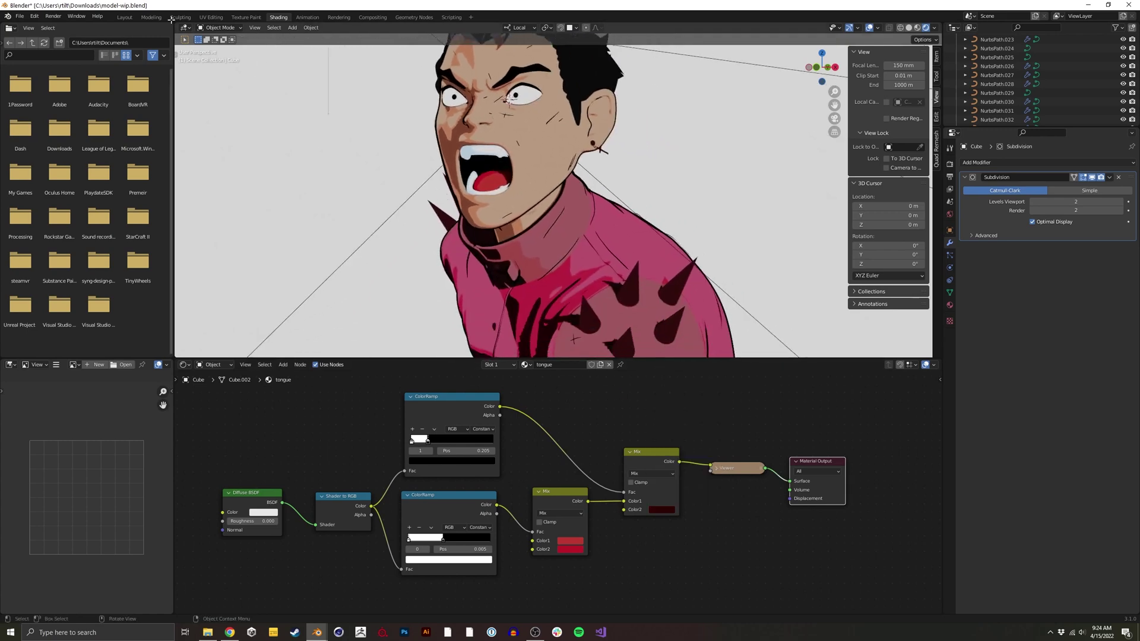
pyautogui.click(124, 17)
pyautogui.moveTo(671, 238); pyautogui.dragTo(489, 267, button='middle')
pyautogui.scroll(5, 516, 226)
pyautogui.scroll(-2, 505, 234)
pyautogui.scroll(2, 481, 237)
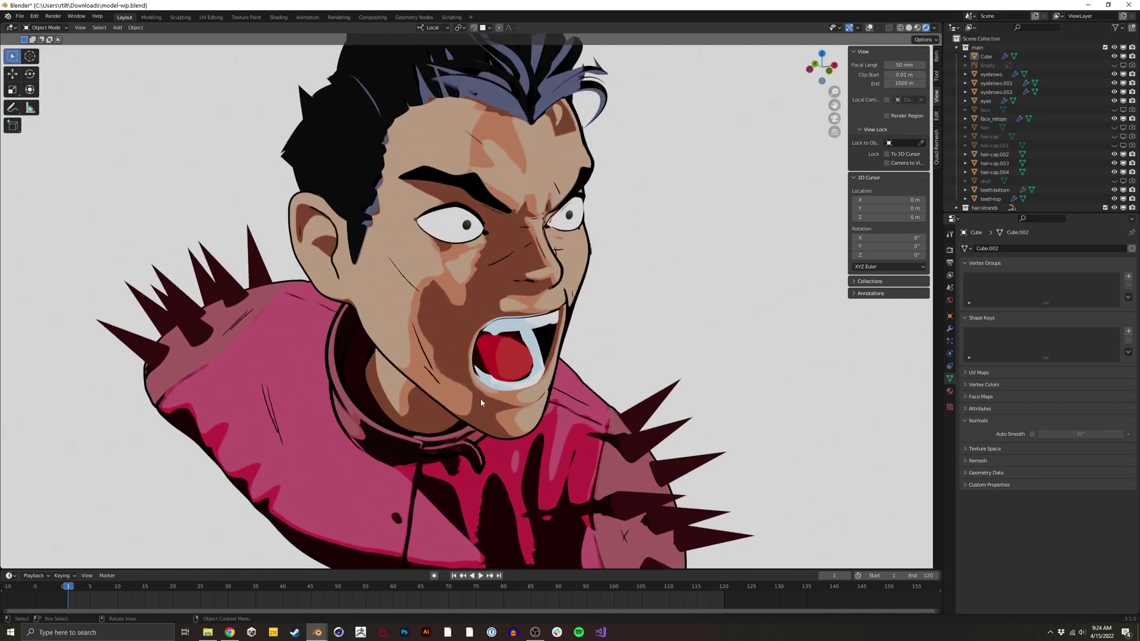
pyautogui.scroll(-3, 452, 333)
pyautogui.moveTo(451, 326); pyautogui.dragTo(455, 299, button='middle')
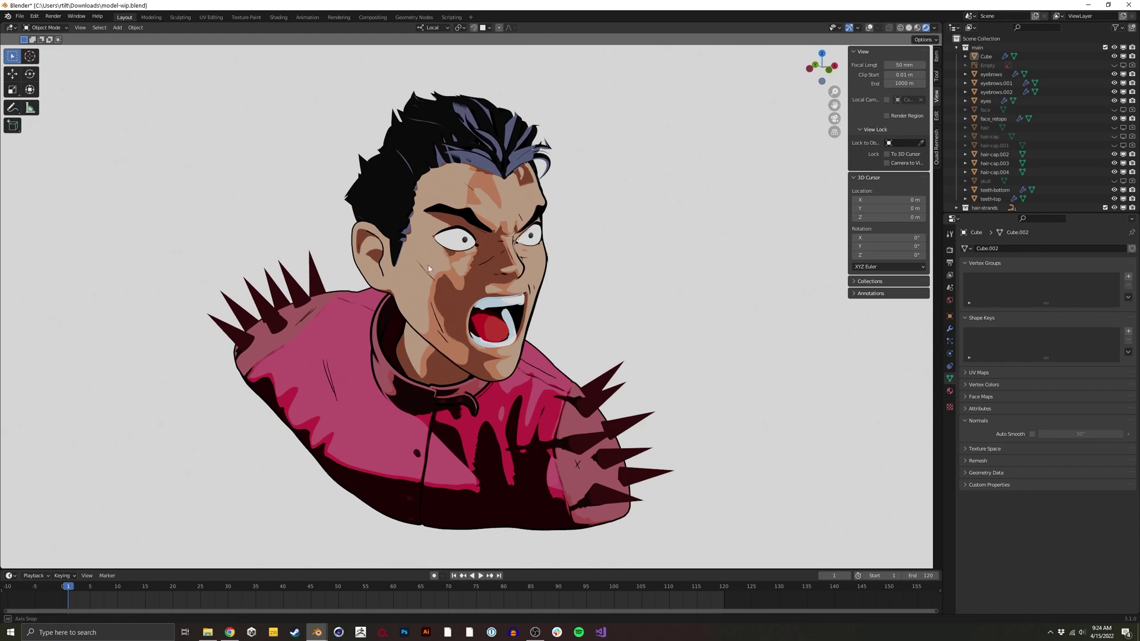
pyautogui.moveTo(428, 265)
pyautogui.mouseDown(button='middle')
pyautogui.moveTo(413, 272)
pyautogui.moveTo(435, 247)
pyautogui.mouseUp(button='middle')
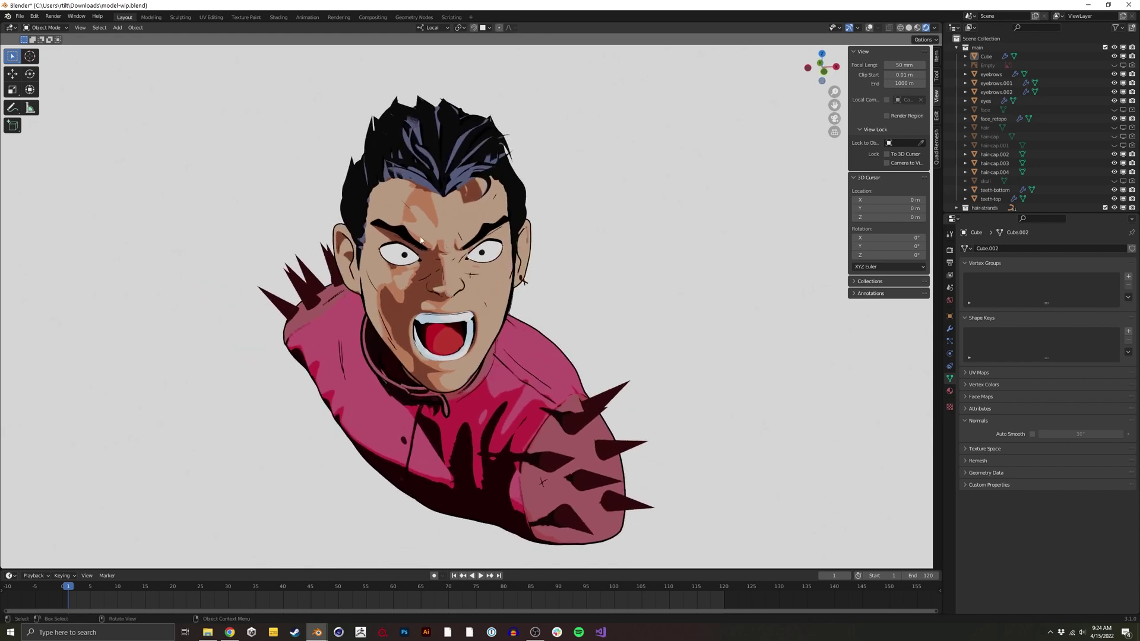
pyautogui.moveTo(421, 240); pyautogui.dragTo(483, 255, button='middle')
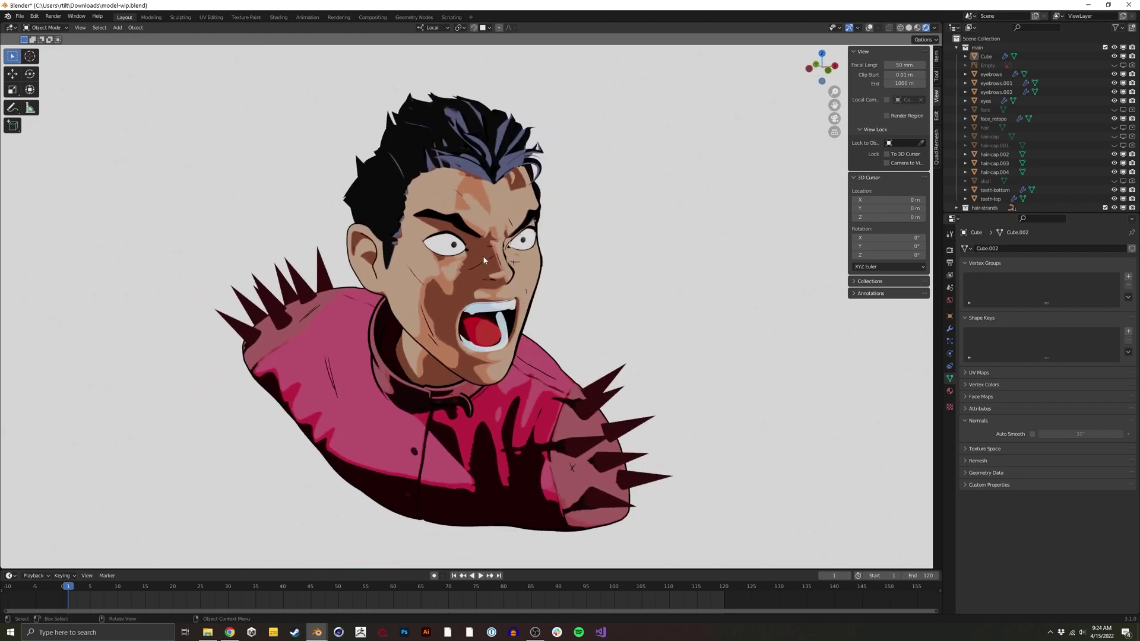
pyautogui.moveTo(492, 295); pyautogui.dragTo(495, 289, button='middle')
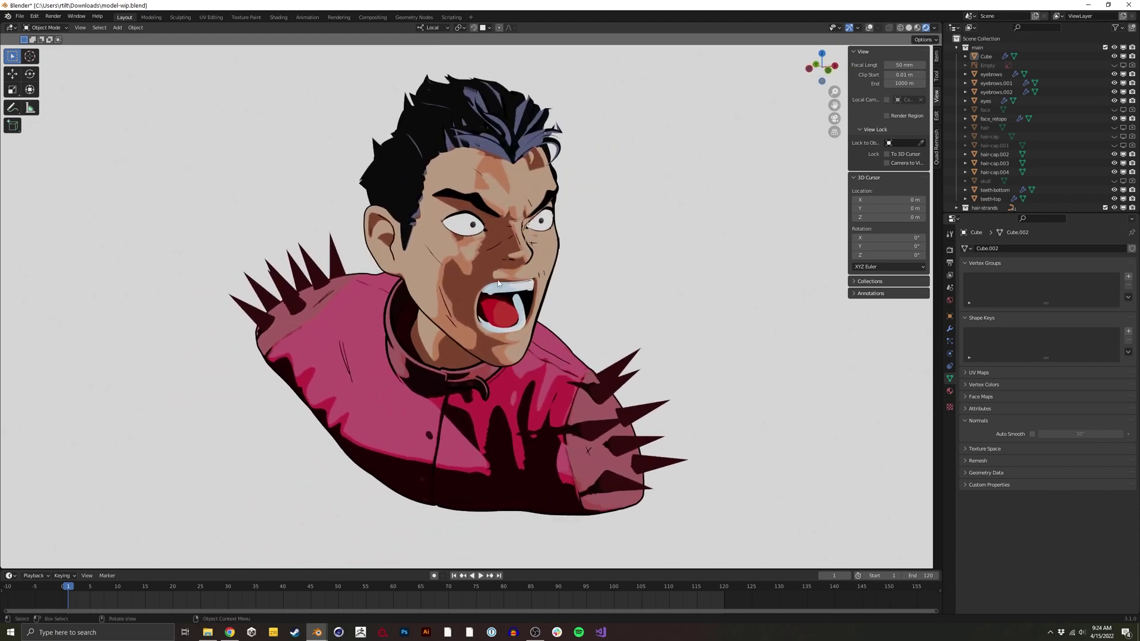
pyautogui.moveTo(460, 283); pyautogui.dragTo(542, 290, button='middle')
pyautogui.scroll(2, 463, 247)
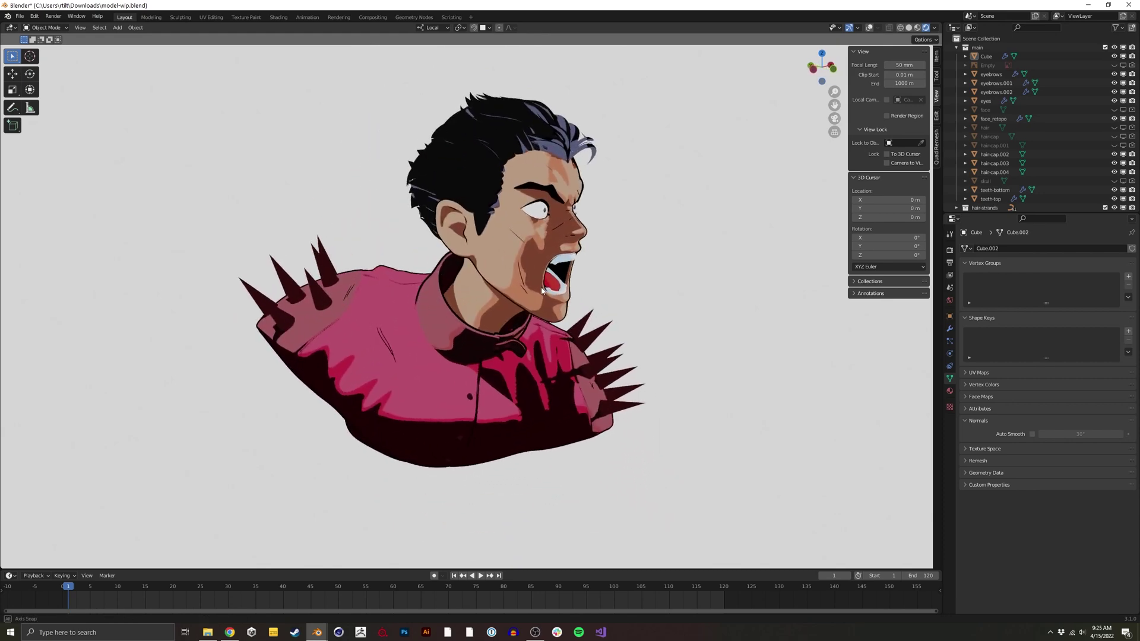